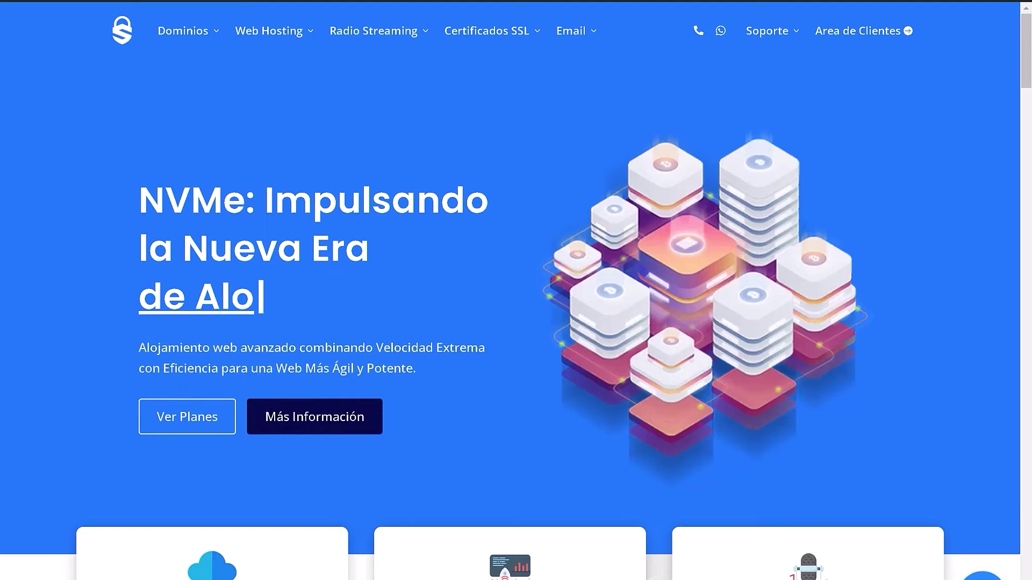
Step: Compare the Empresarial and Corporativo hosting plans in the homepage's pricing table
scroll(671, 317, "down", 10)
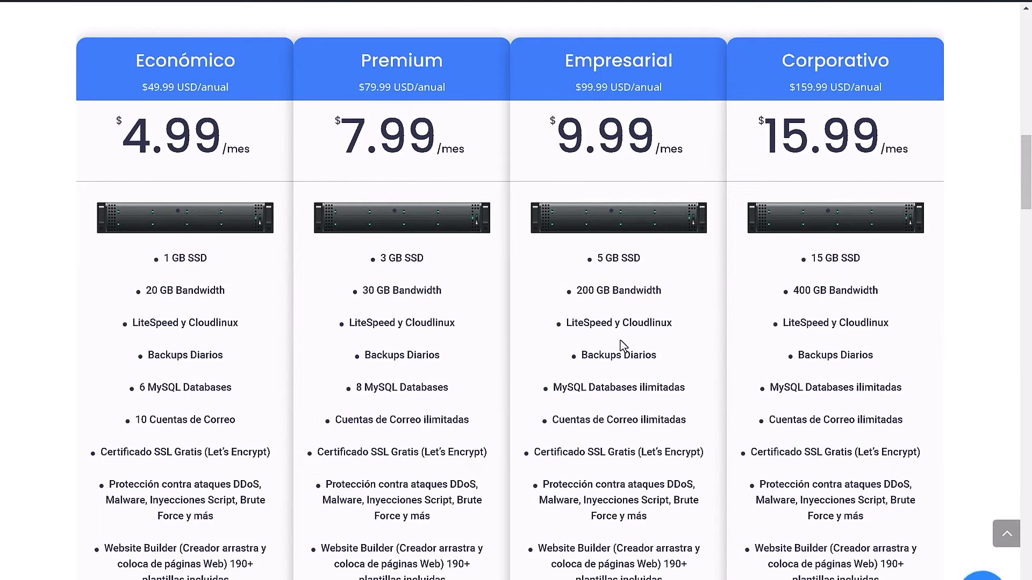
left_click_drag(566, 64, 678, 68)
left_click(581, 293)
left_click_drag(782, 54, 901, 72)
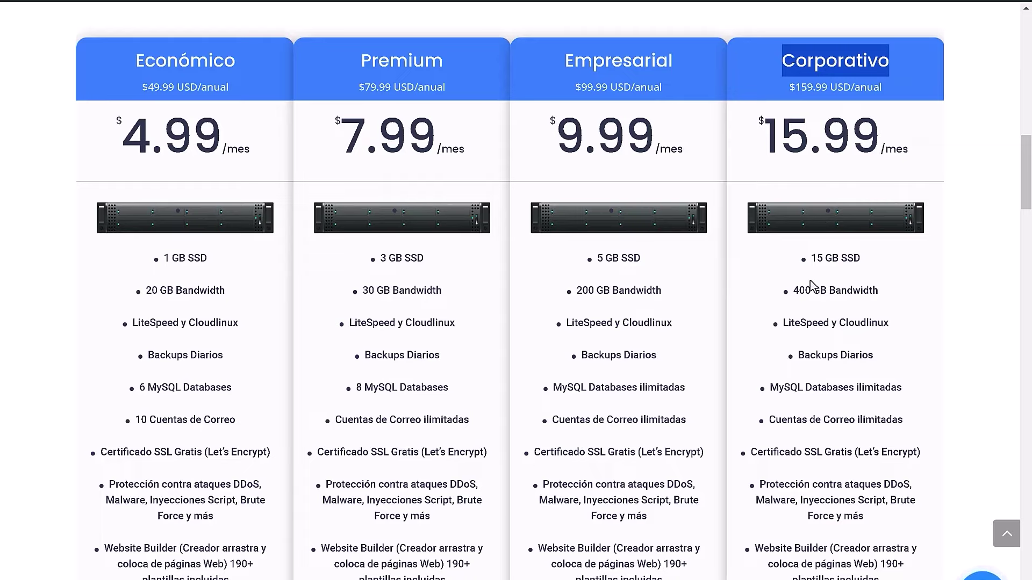
left_click(879, 281)
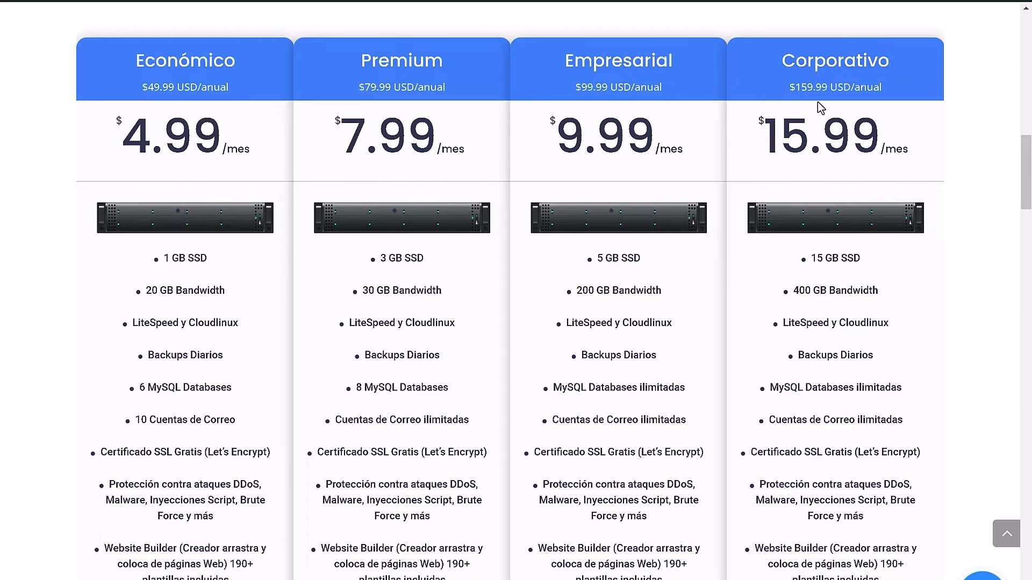
left_click_drag(1026, 165, 1026, 21)
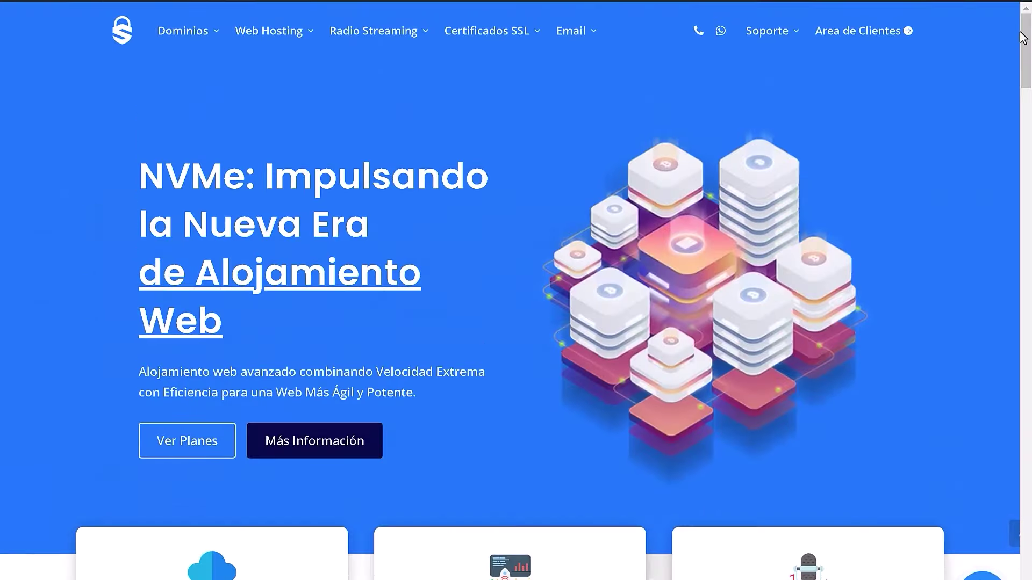
Step: Open the Hosting America plans and look over the larger ones, such as Plan Profesional and Plan Total
mouse_move(285, 33)
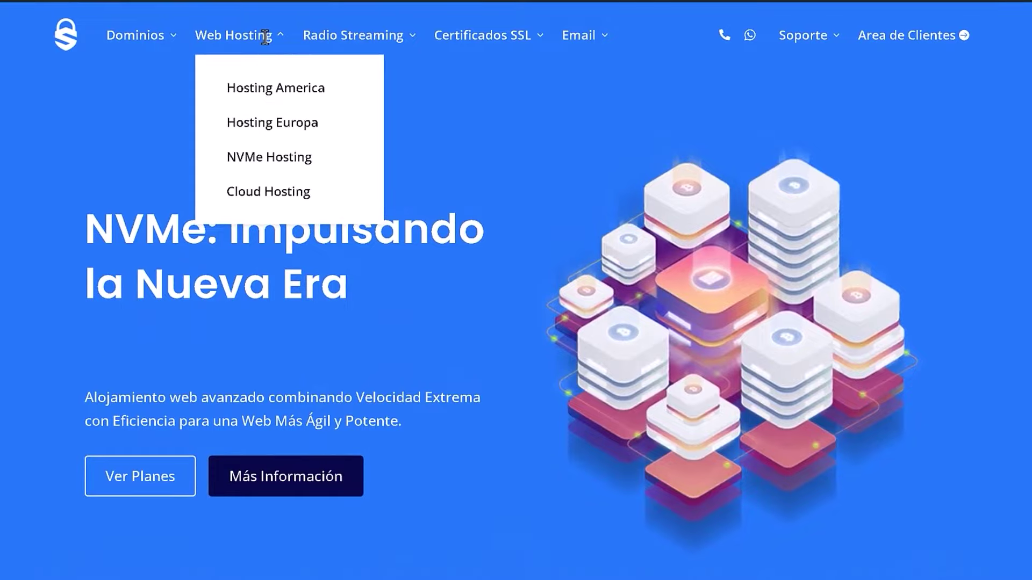
left_click(268, 88)
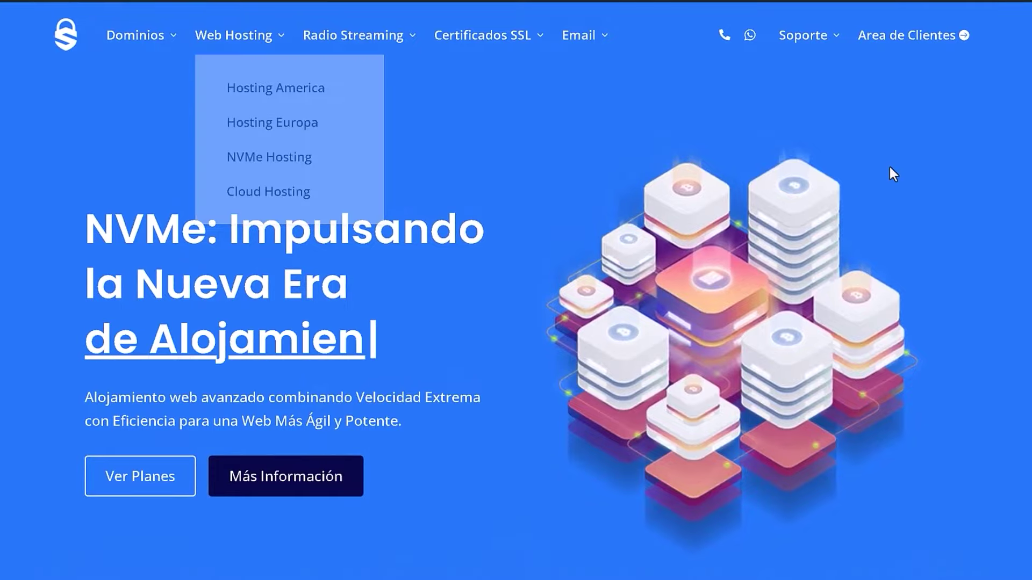
scroll(516, 290, "down", 20)
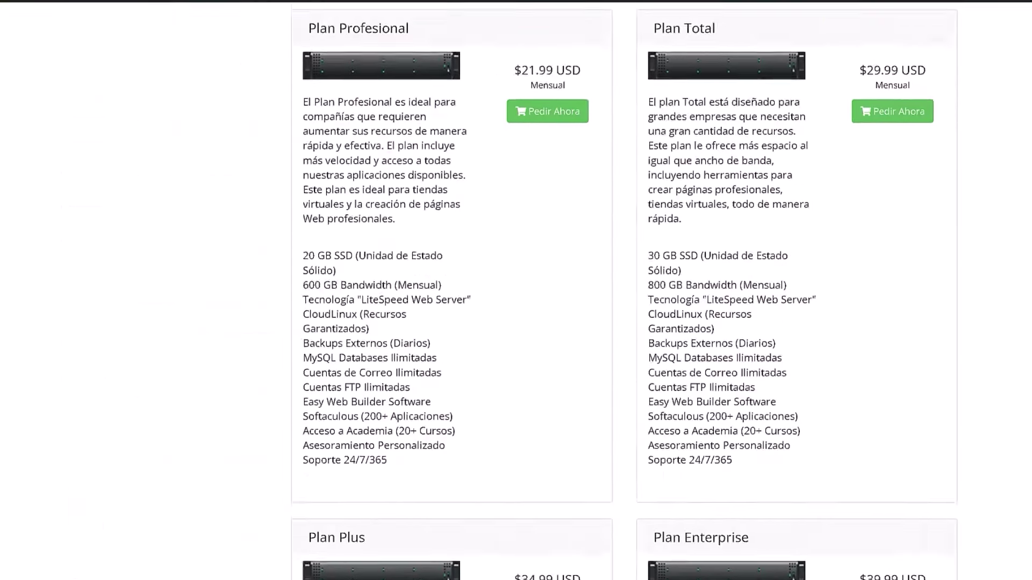
scroll(516, 290, "up", 20)
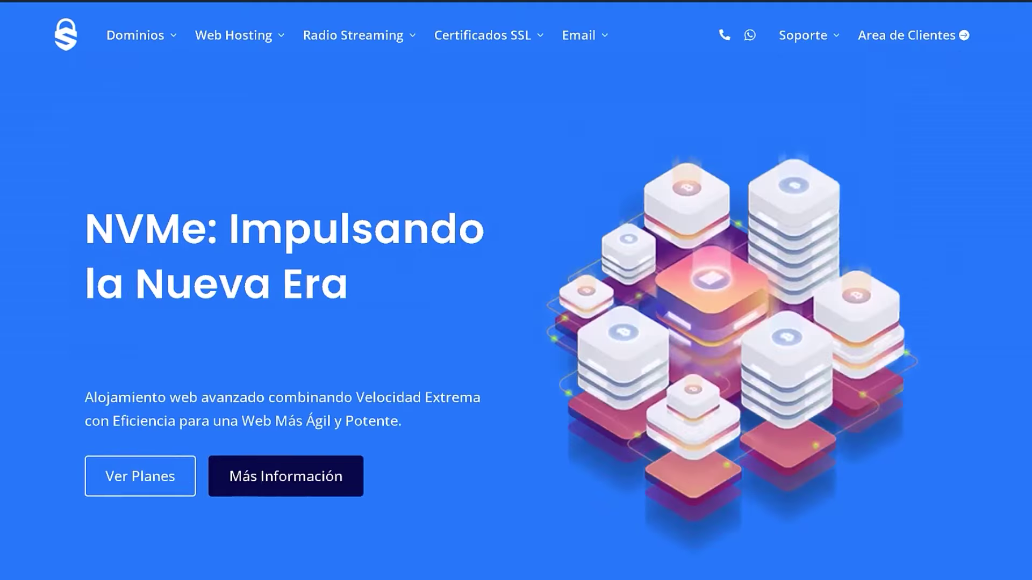
Step: Order the Empresarial hosting plan from the homepage's pricing table
scroll(516, 290, "down", 15)
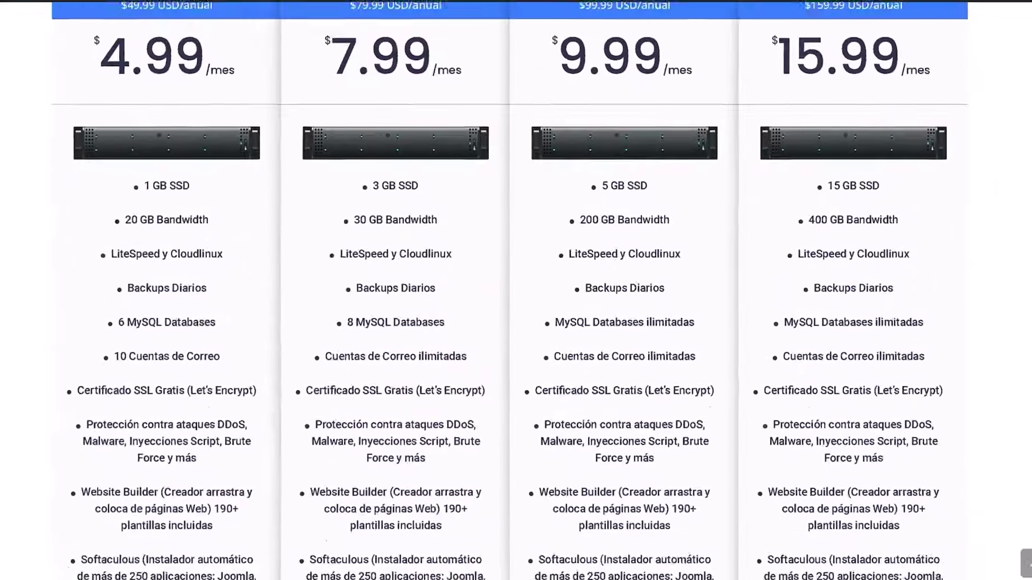
scroll(516, 291, "up", 2)
scroll(516, 290, "down", 4)
scroll(760, 387, "down", 1)
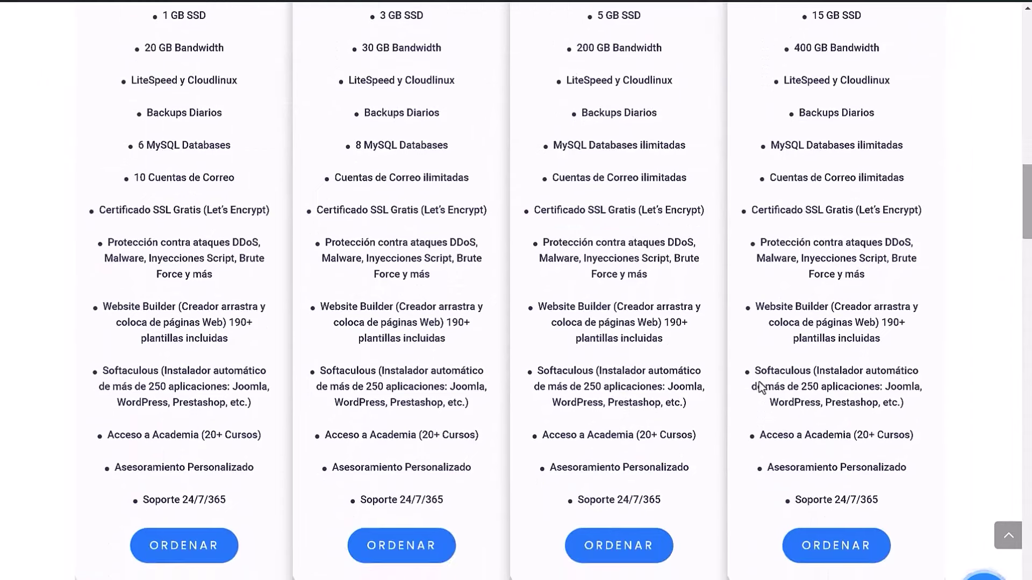
left_click(617, 547)
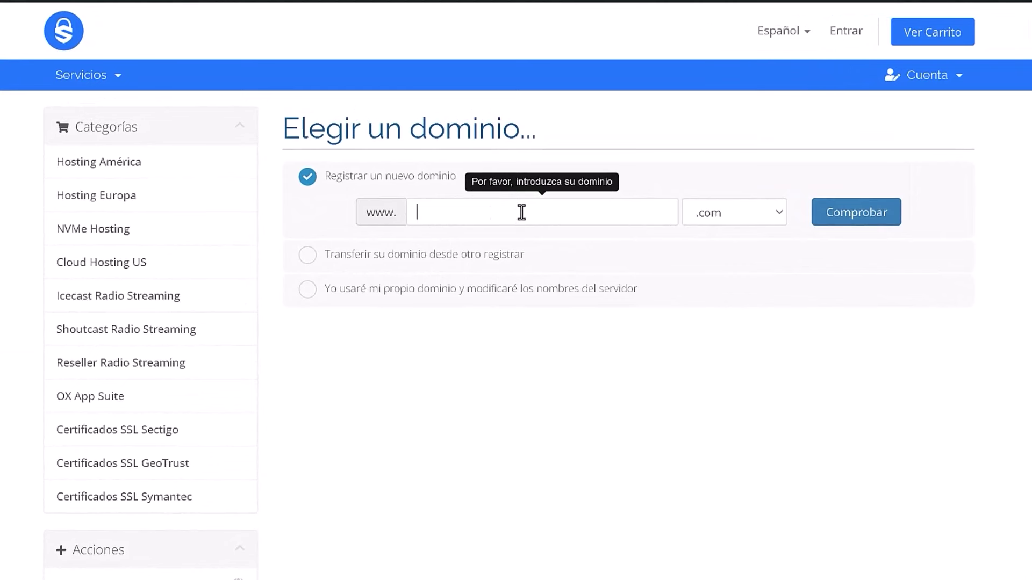
Step: Examine the domain extensions on offer and the options to transfer a domain or use an existing one
left_click(760, 212)
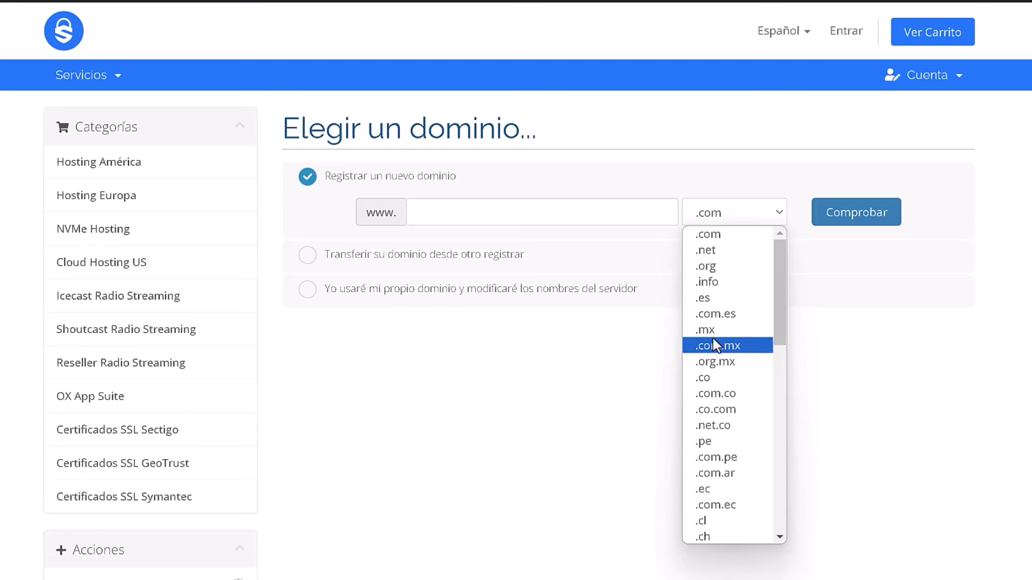
left_click(609, 380)
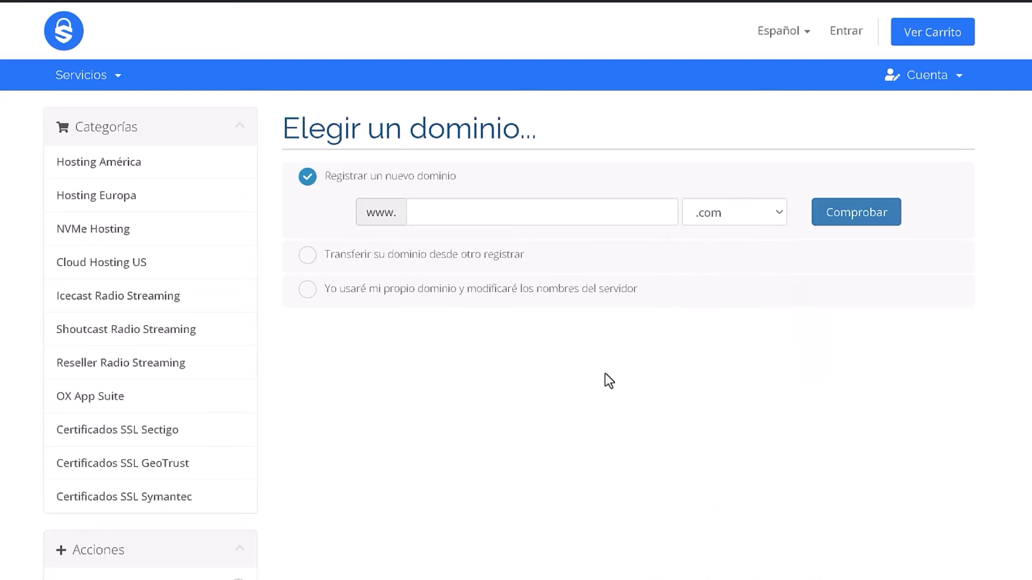
left_click(308, 256)
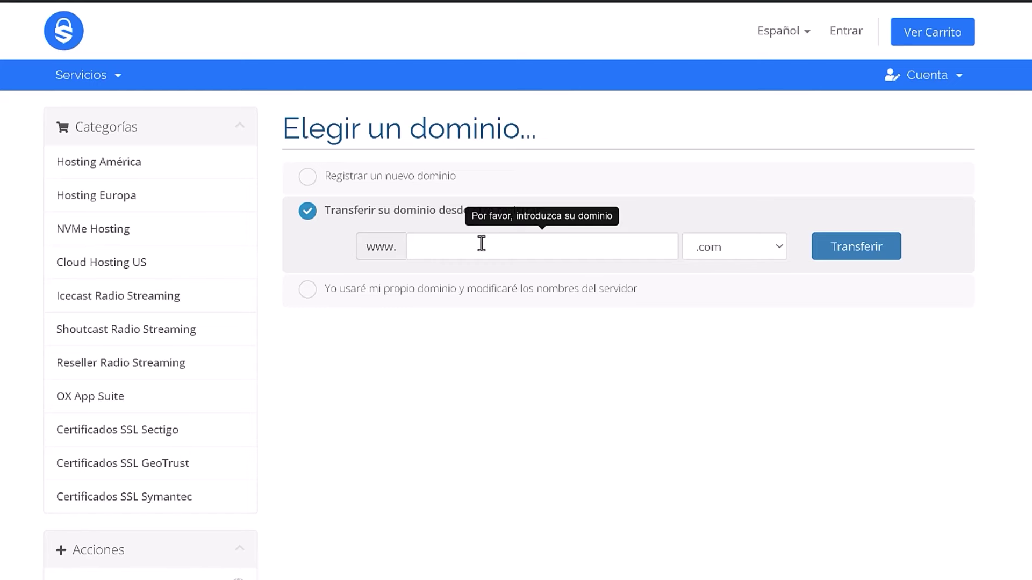
left_click(308, 290)
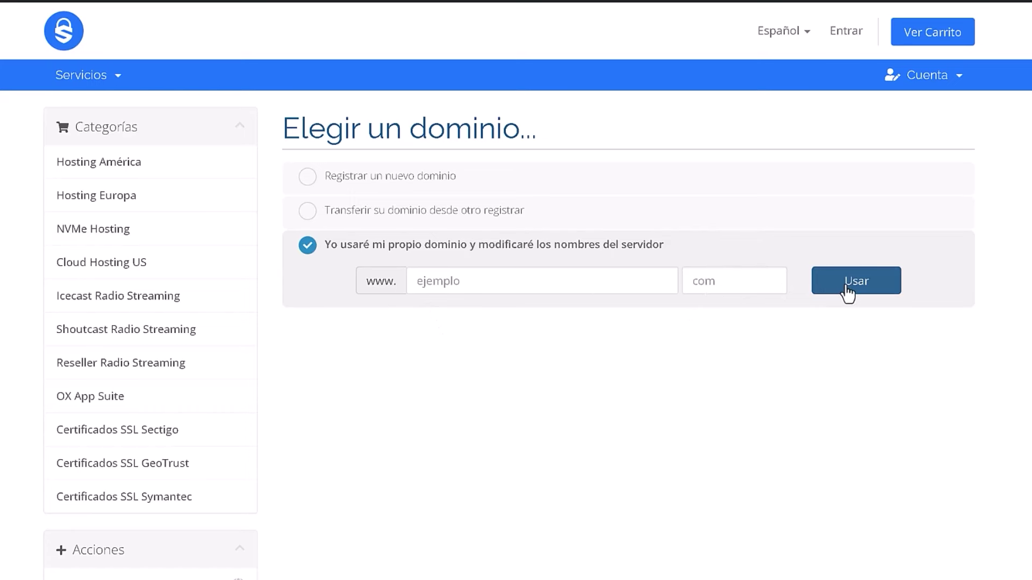
Step: Choose to register a new domain and check the availability of dominioregistrados.com
left_click(308, 179)
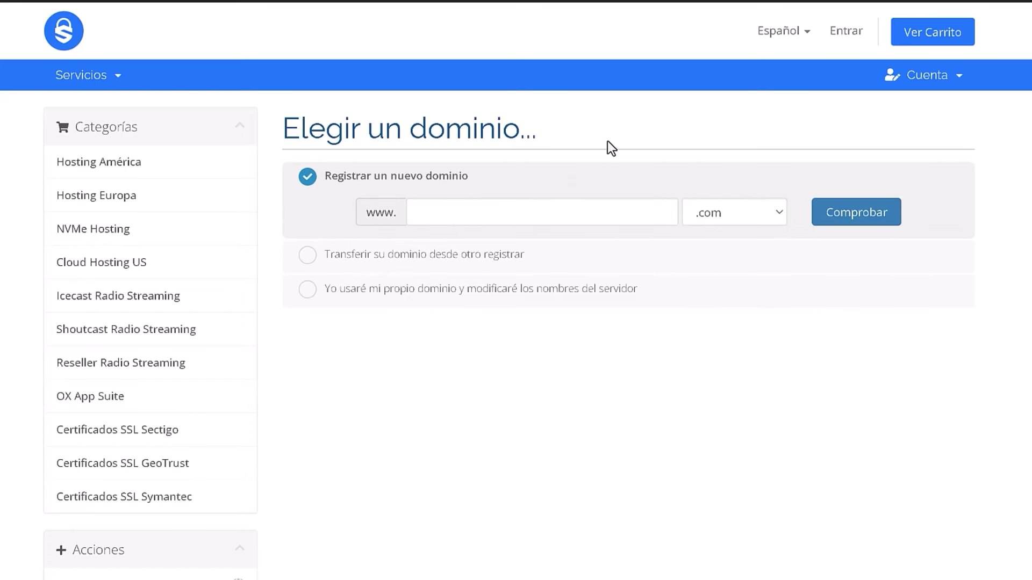
left_click(511, 207)
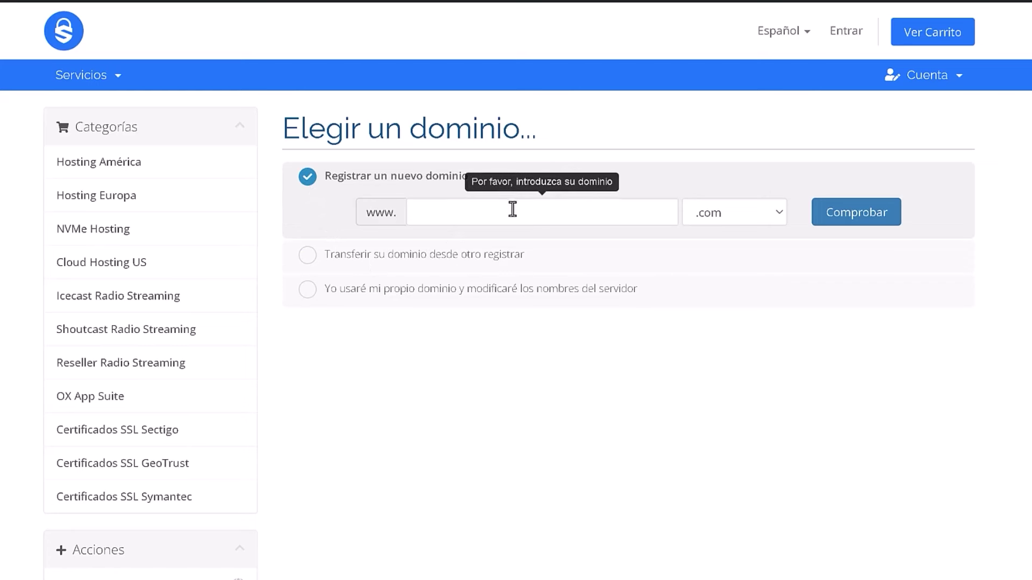
type("dominioregistrados")
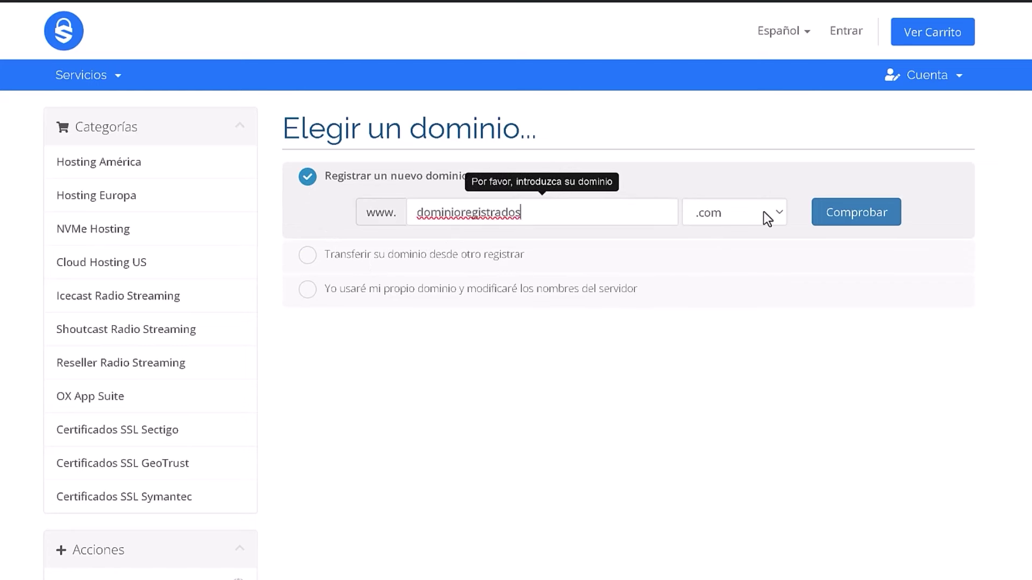
left_click(857, 218)
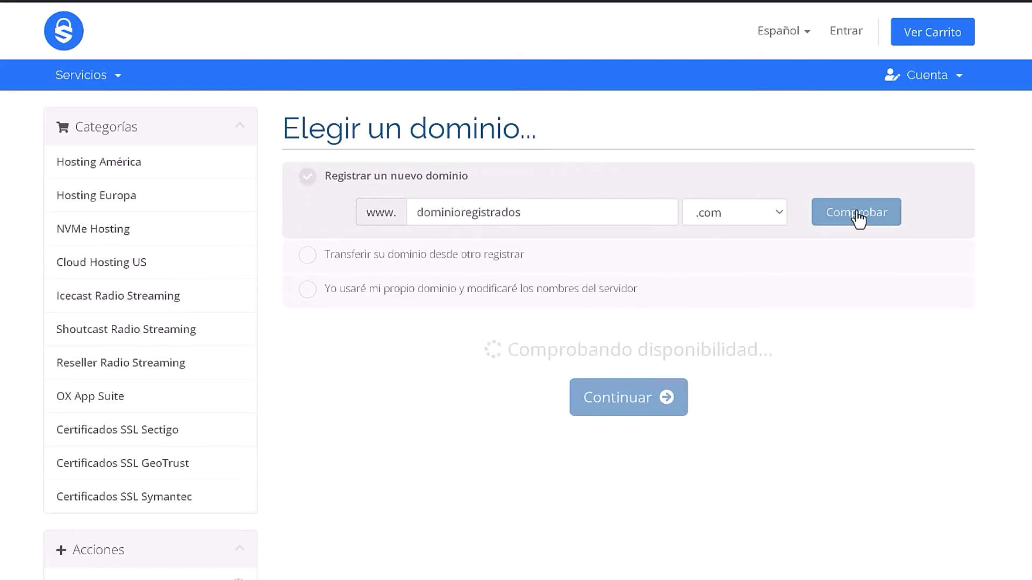
Step: Review the availability result and suggested domains, and continue the order with dominioregistrados.com
left_click_drag(394, 354, 676, 393)
left_click(669, 396)
scroll(670, 396, "down", 3)
scroll(623, 530, "down", 1)
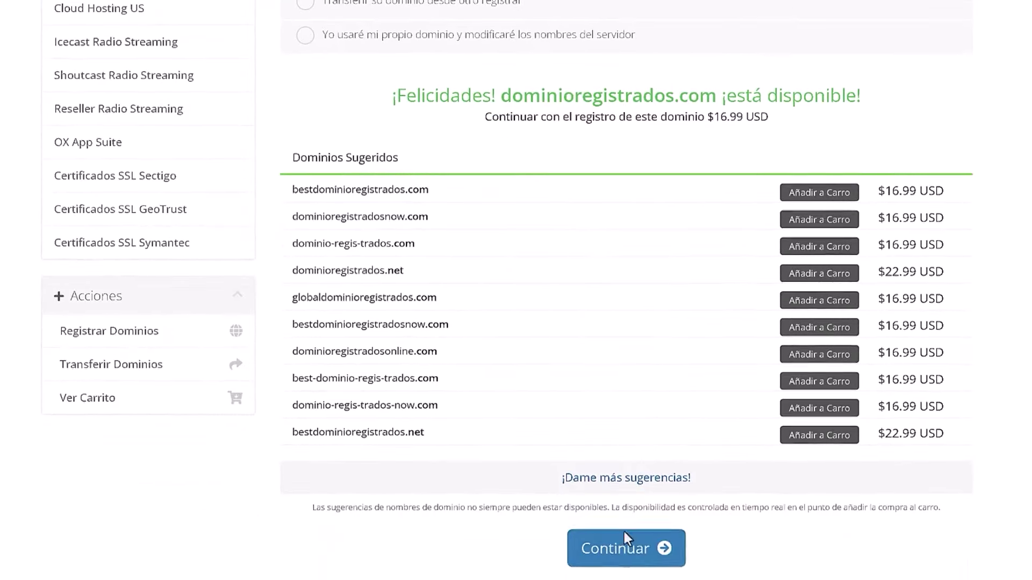
scroll(591, 441, "up", 2)
left_click_drag(385, 258, 601, 297)
left_click(446, 339)
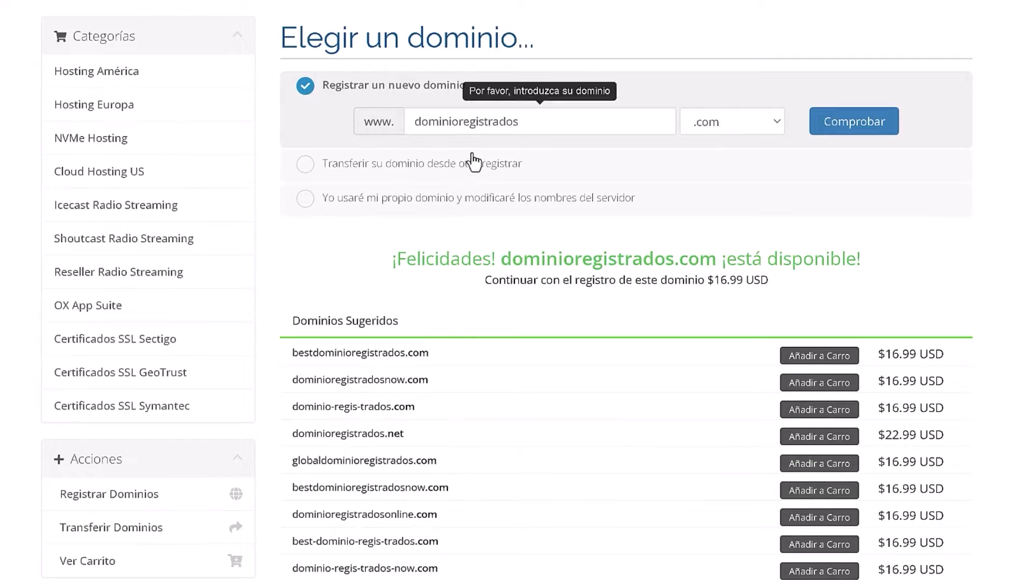
scroll(520, 298, "down", 3)
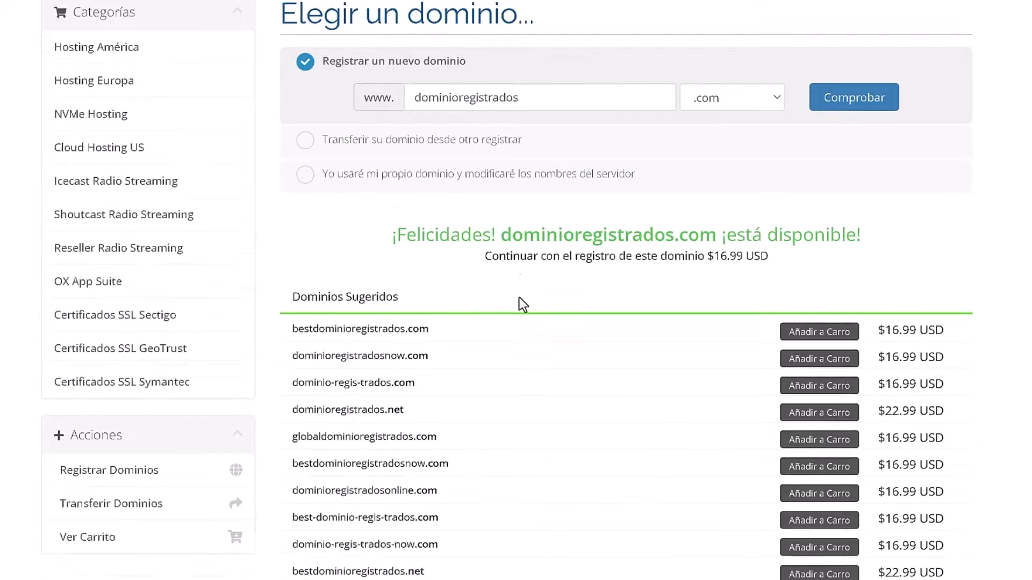
left_click(607, 559)
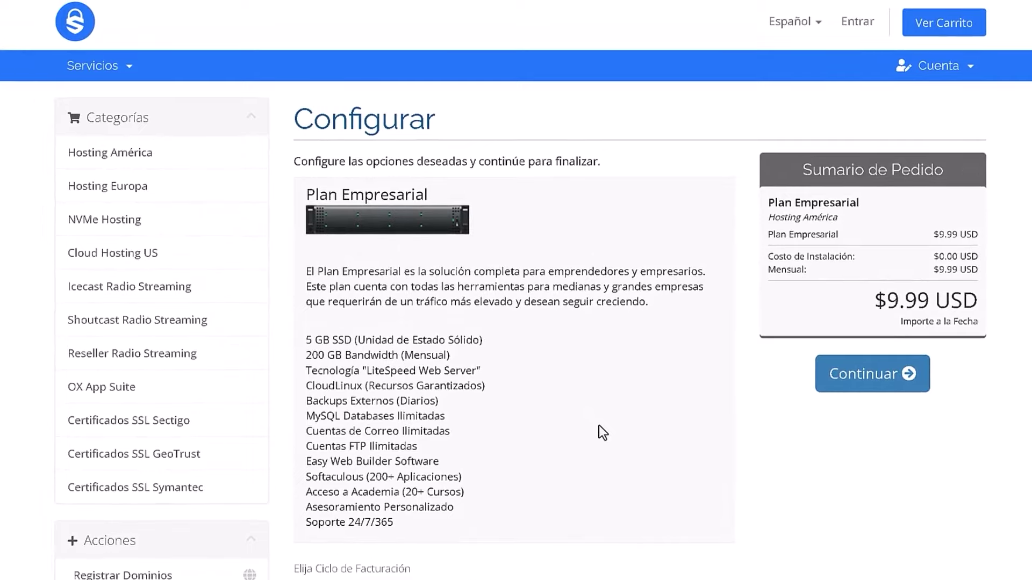
Step: Look through the billing cycles, add the Certificado RapidSSL add-on to the Plan Empresarial, and continue the order
scroll(599, 424, "down", 6)
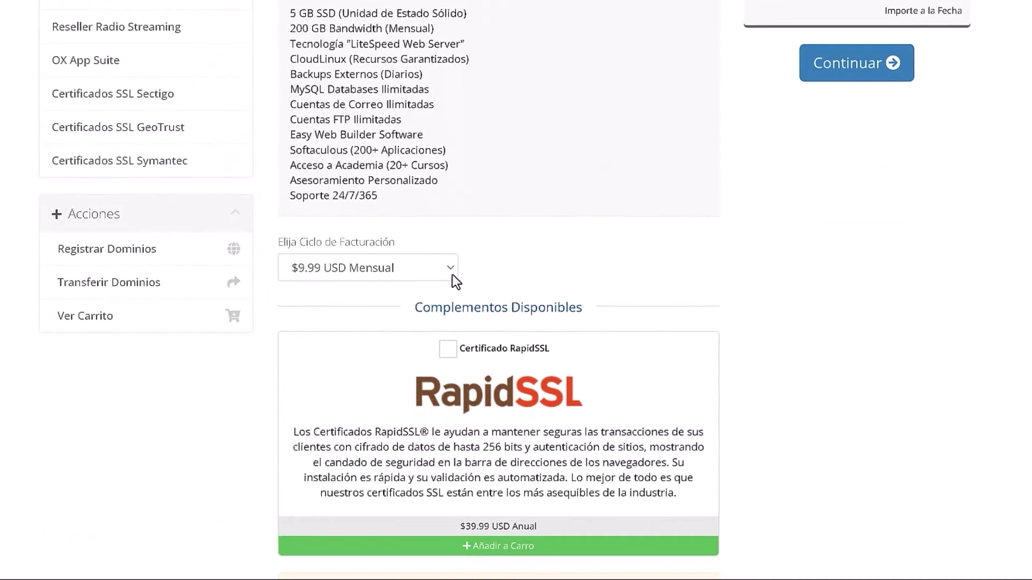
left_click(453, 274)
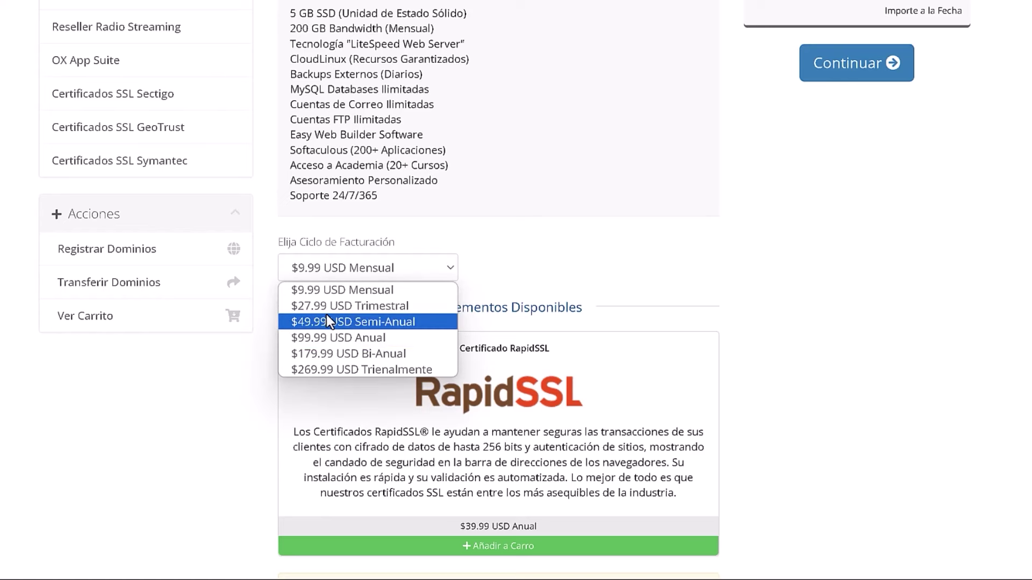
left_click(554, 259)
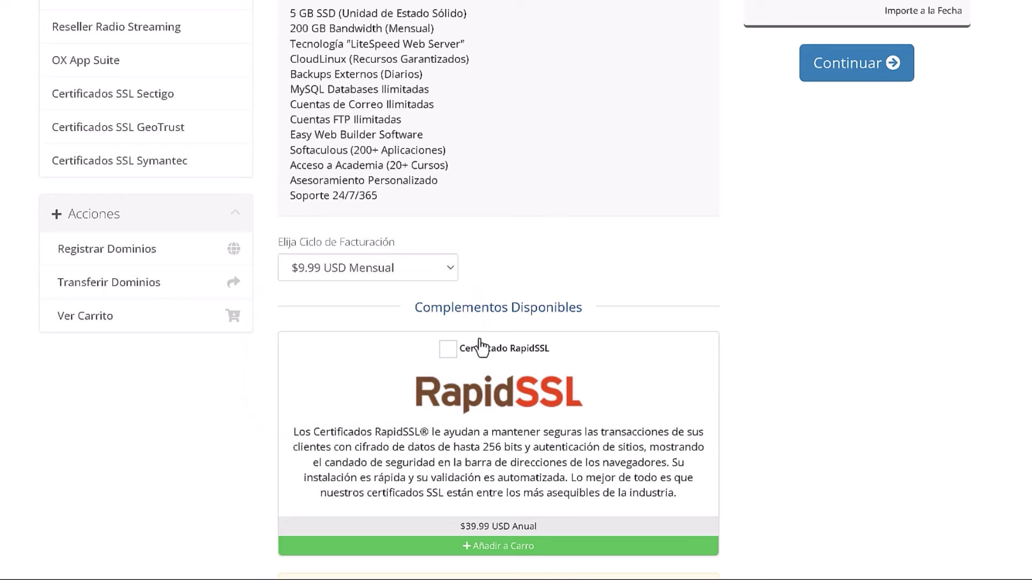
left_click(448, 350)
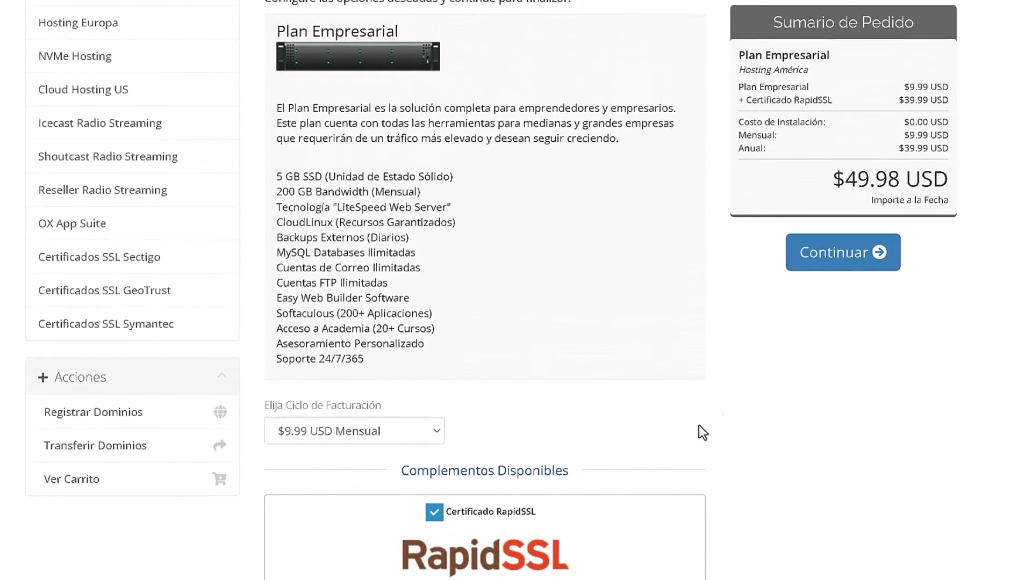
left_click(852, 262)
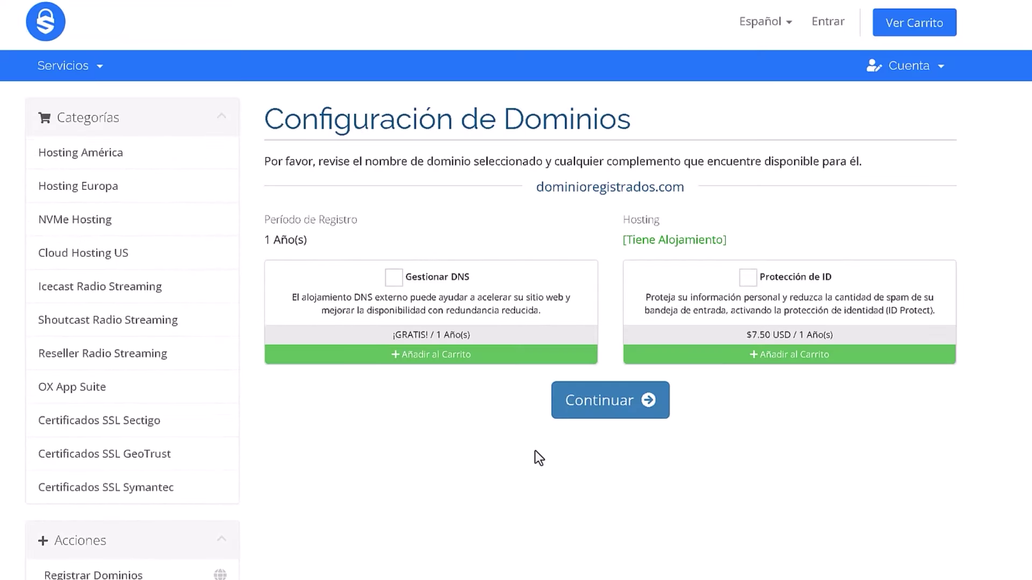
Step: Add Gestionar DNS and Protección de ID to dominioregistrados.com and continue to the order review
left_click(393, 278)
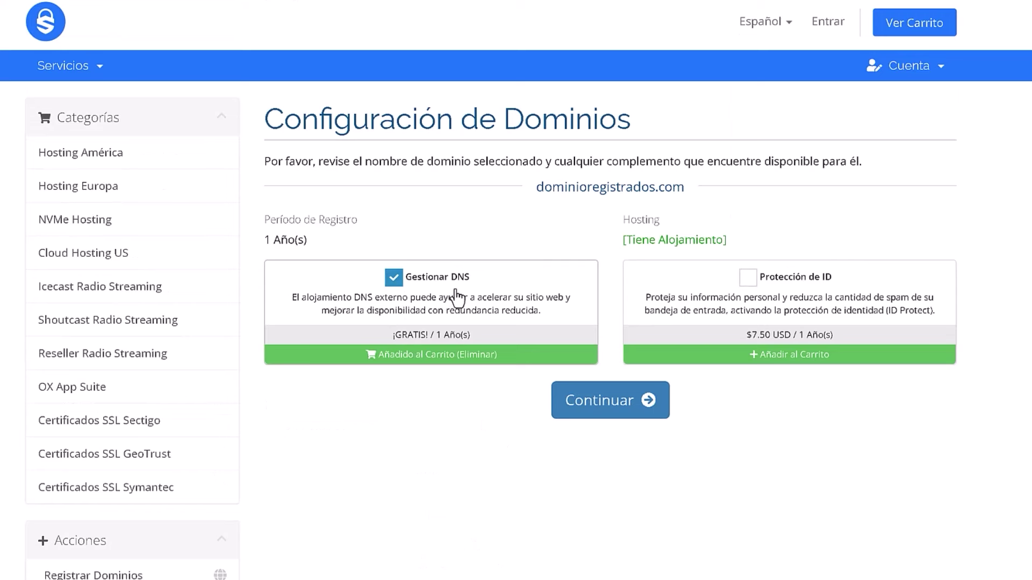
left_click(749, 277)
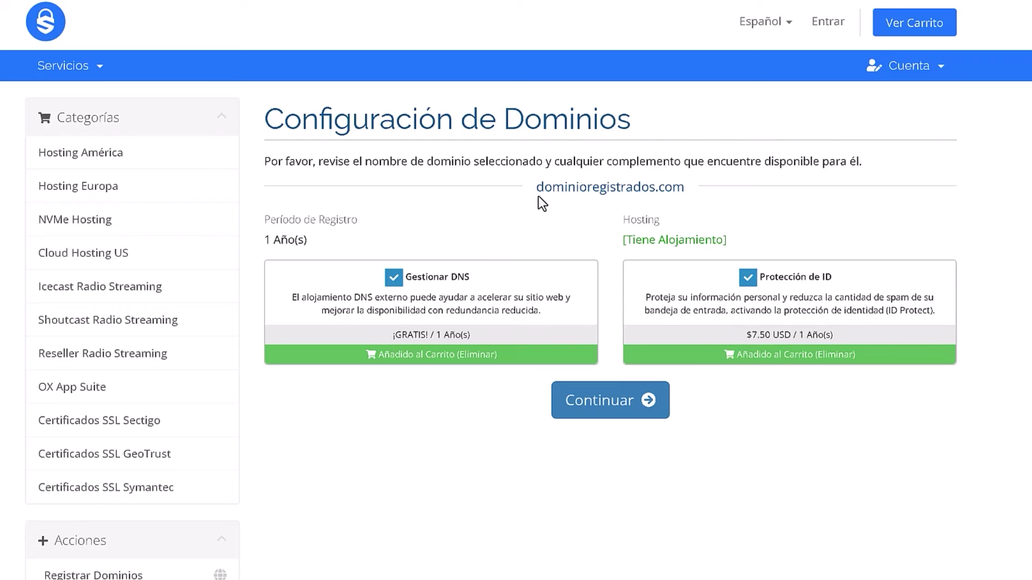
left_click_drag(537, 187, 685, 186)
left_click(552, 217)
left_click(612, 409)
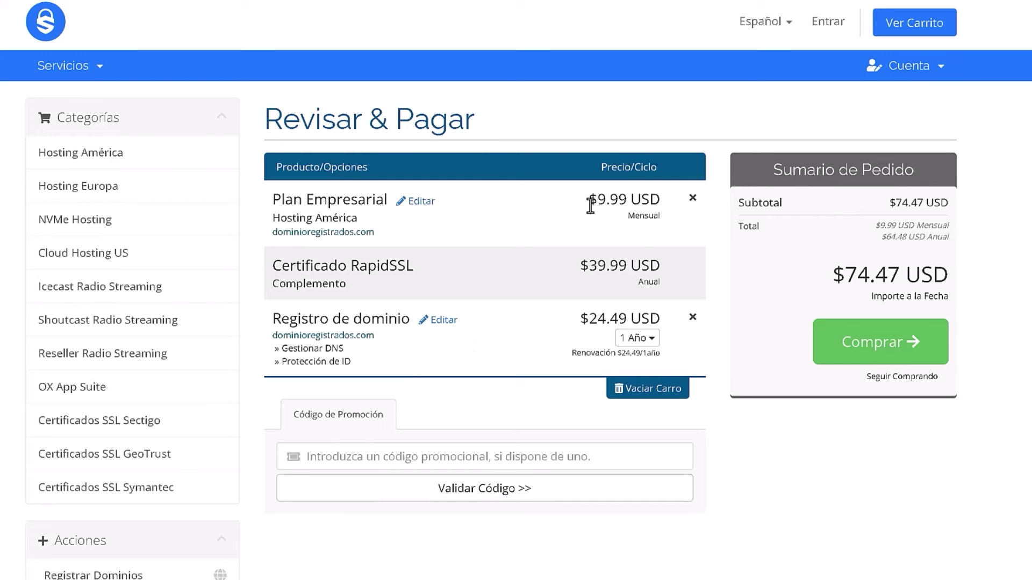
Step: Review the Plan Empresarial's monthly price in the cart and order summary, and proceed to checkout
left_click_drag(588, 200, 626, 200)
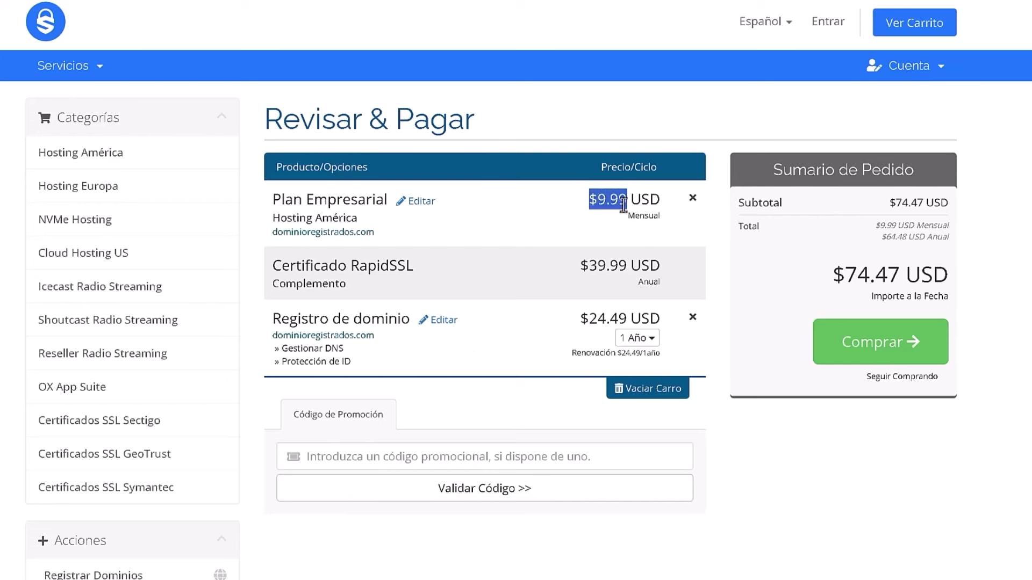
left_click(559, 131)
left_click_drag(591, 199, 618, 200)
left_click_drag(874, 225, 921, 226)
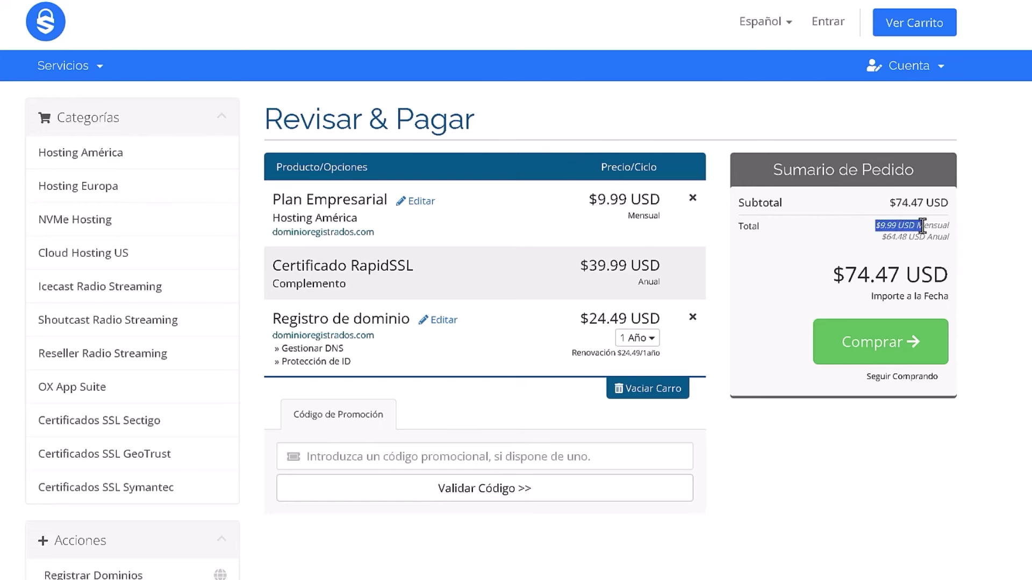
left_click(1013, 314)
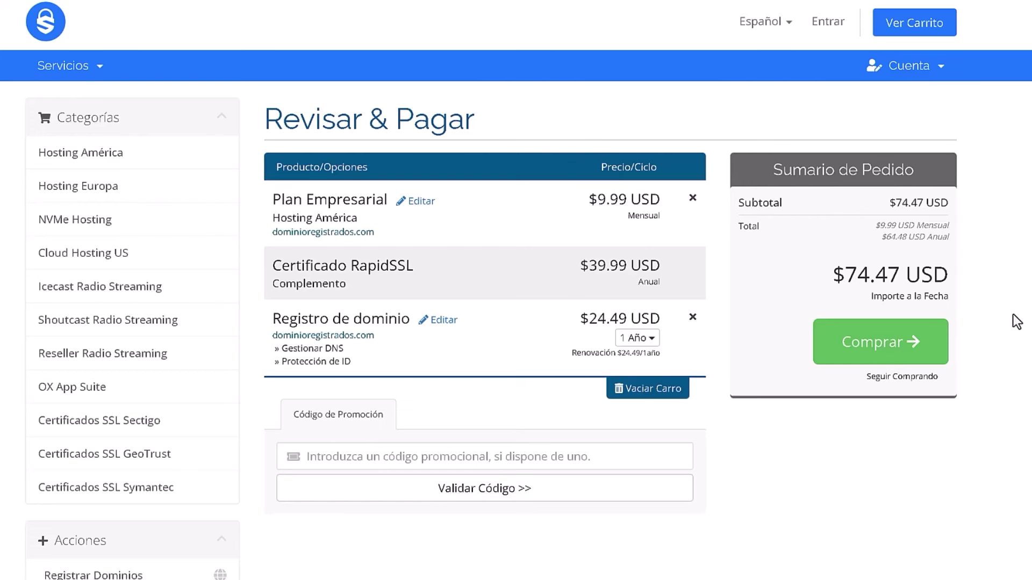
left_click(865, 347)
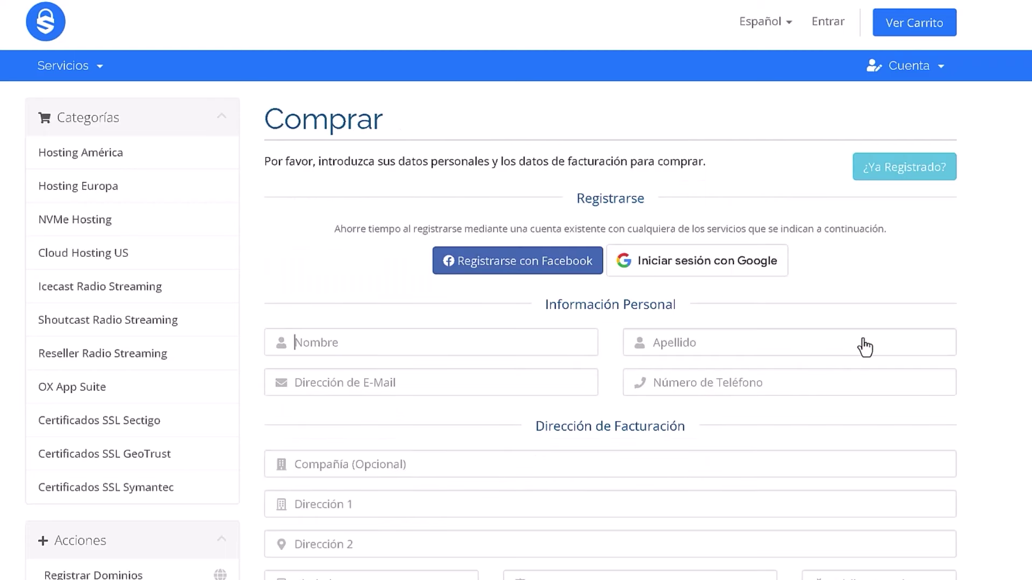
Step: Examine the checkout form's personal, billing and domain registrant fields, including the country list and the tax or national ID number requirement
left_click(903, 177)
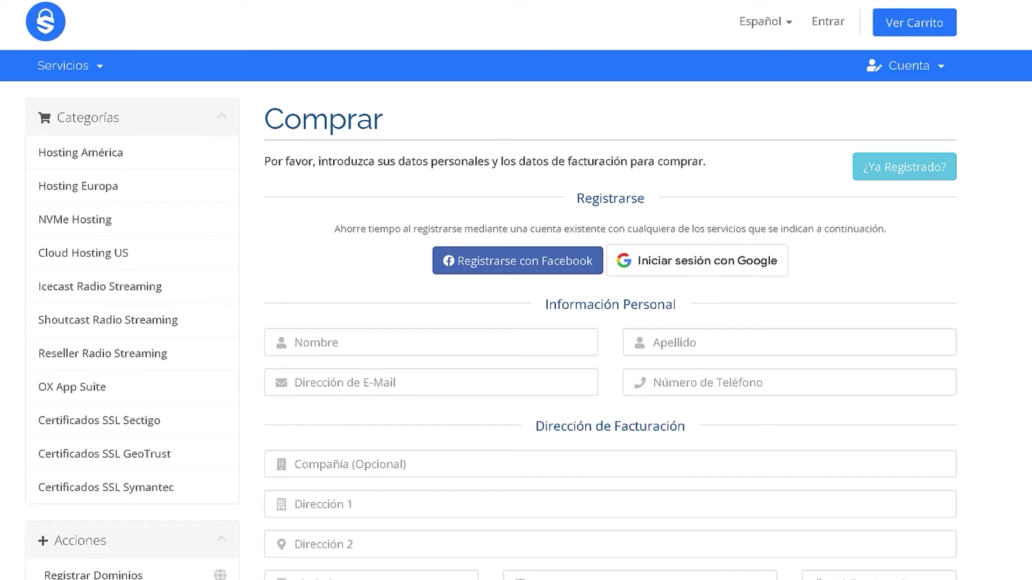
scroll(675, 276, "down", 3)
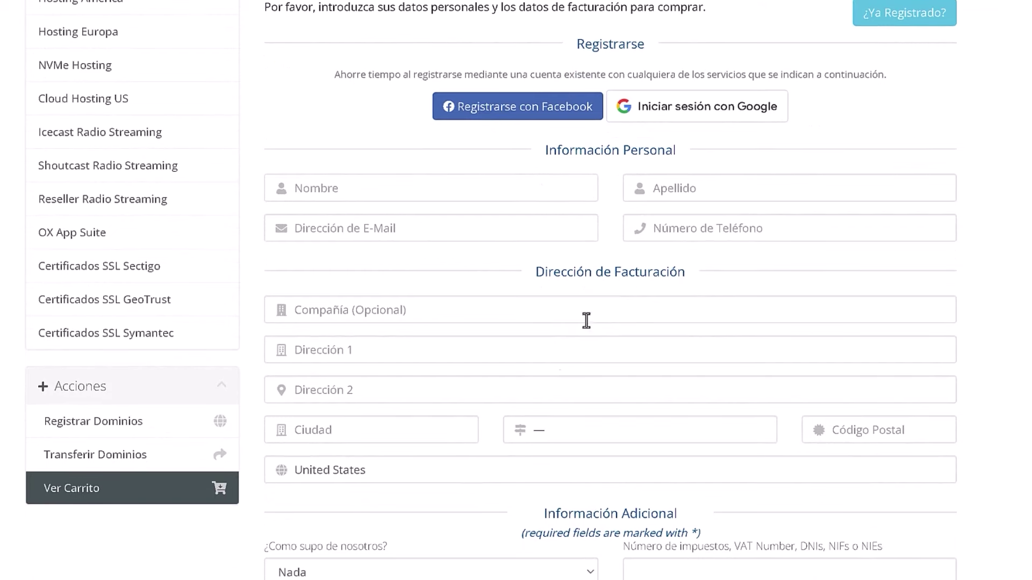
left_click(472, 476)
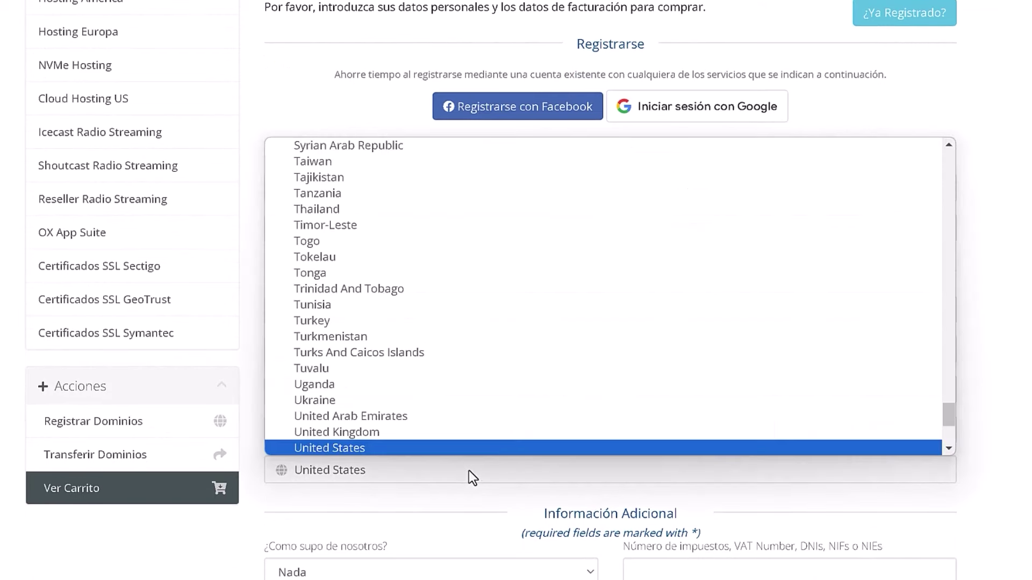
left_click(470, 473)
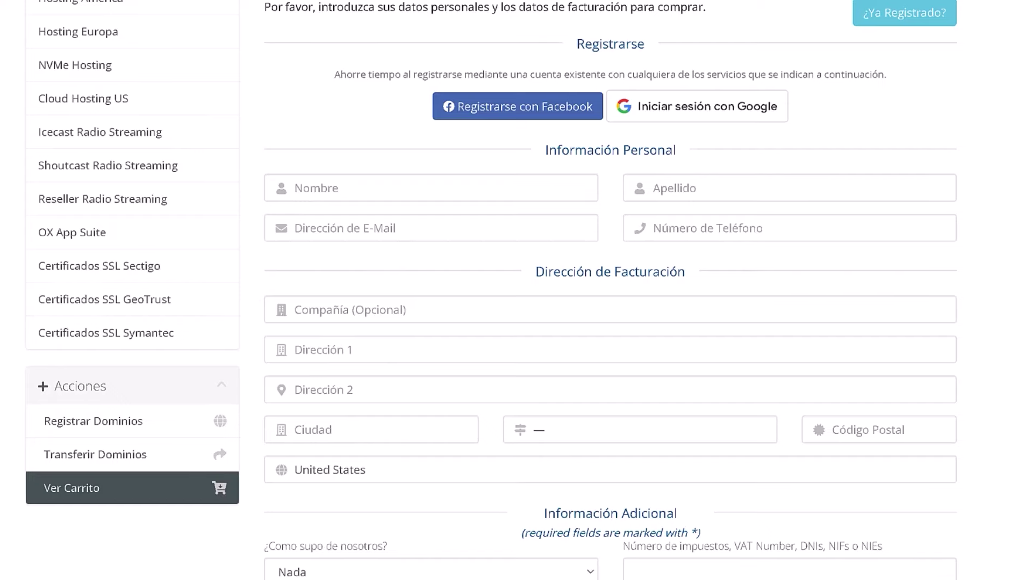
scroll(535, 347, "down", 5)
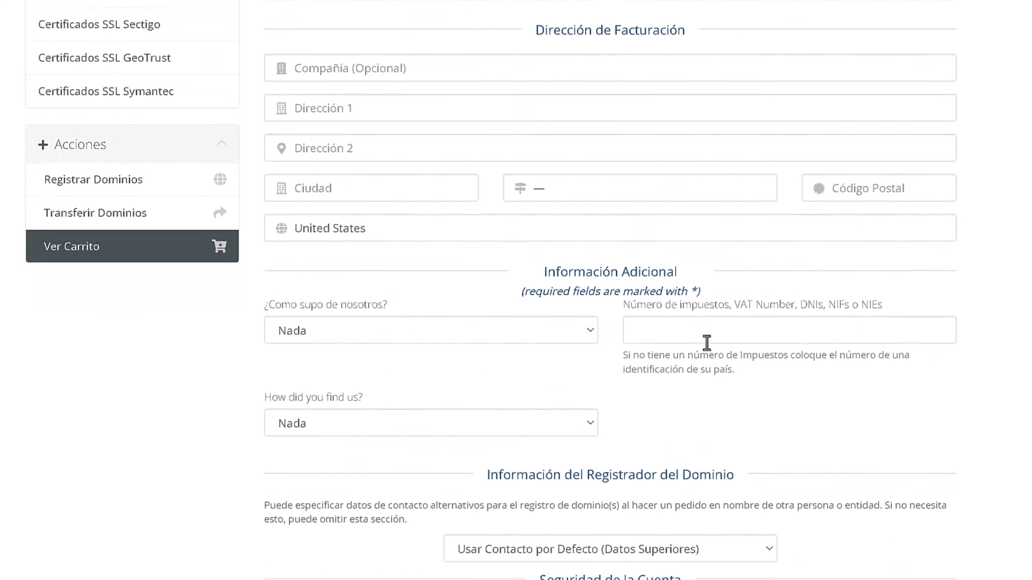
left_click_drag(798, 305, 887, 307)
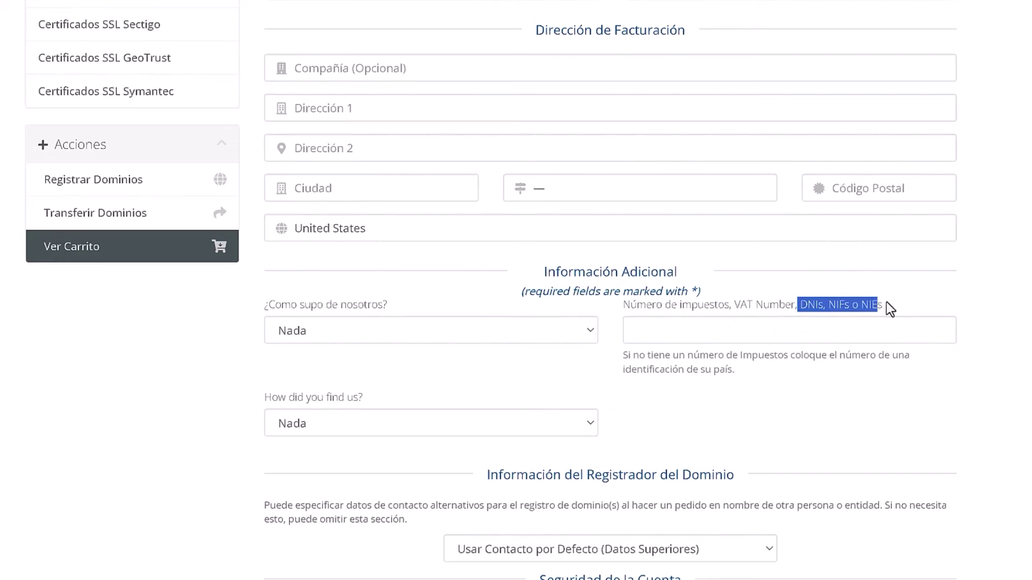
left_click(963, 295)
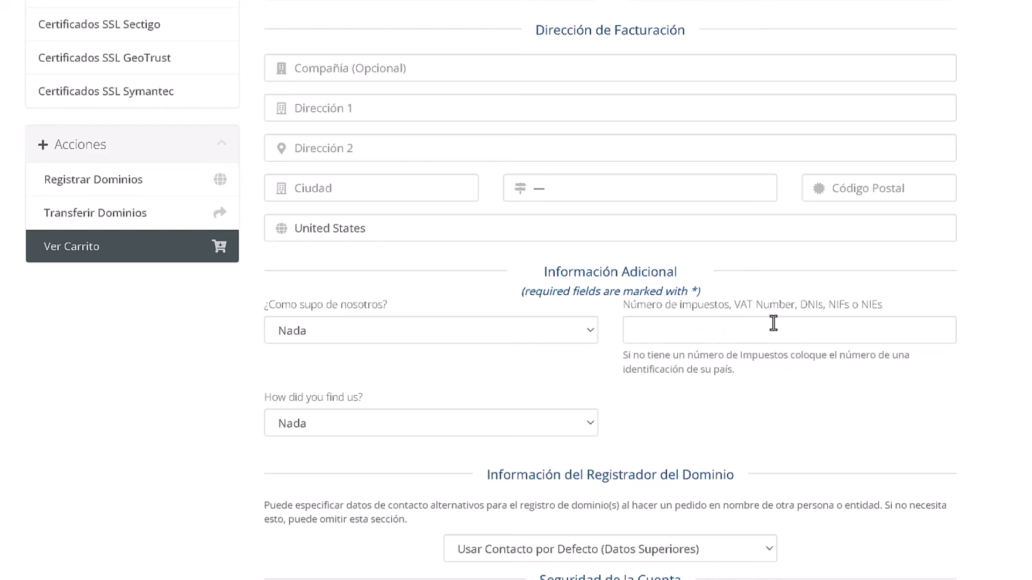
left_click_drag(796, 305, 995, 306)
left_click(996, 306)
scroll(610, 299, "down", 10)
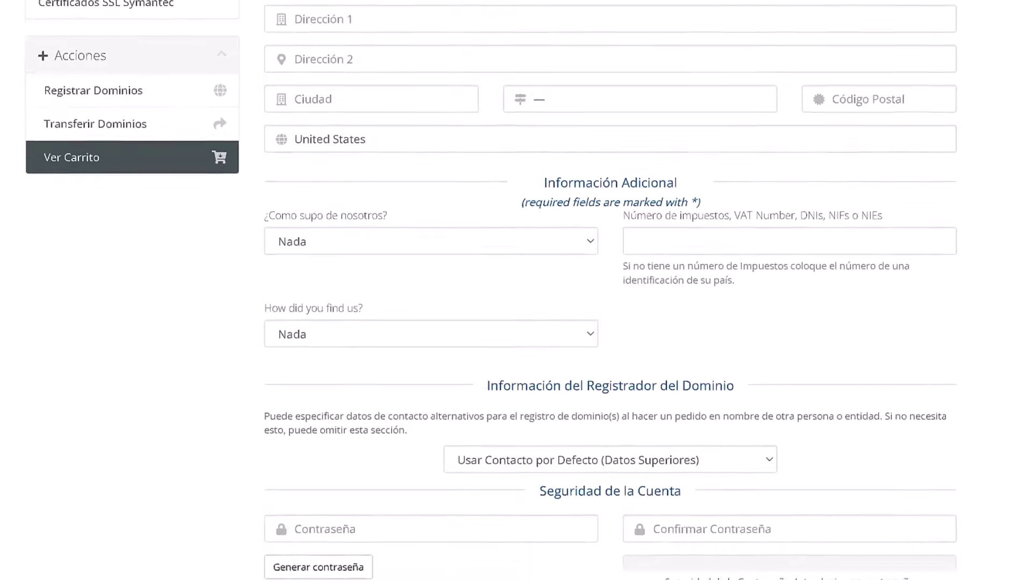
scroll(610, 290, "down", 1)
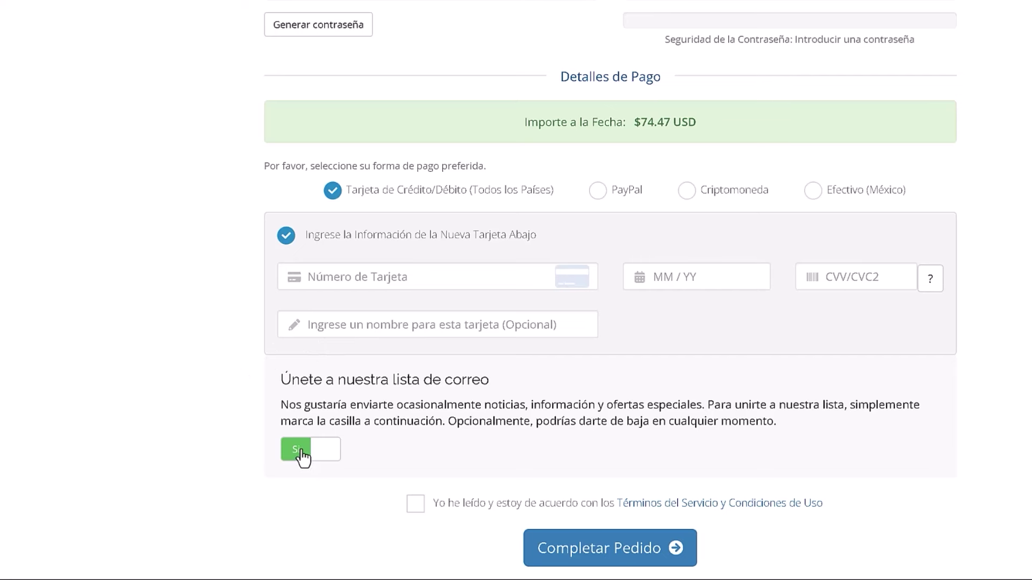
Step: Accept the terms of service and review the checkout form again from the personal information to the payment details
left_click(413, 508)
scroll(610, 290, "up", 15)
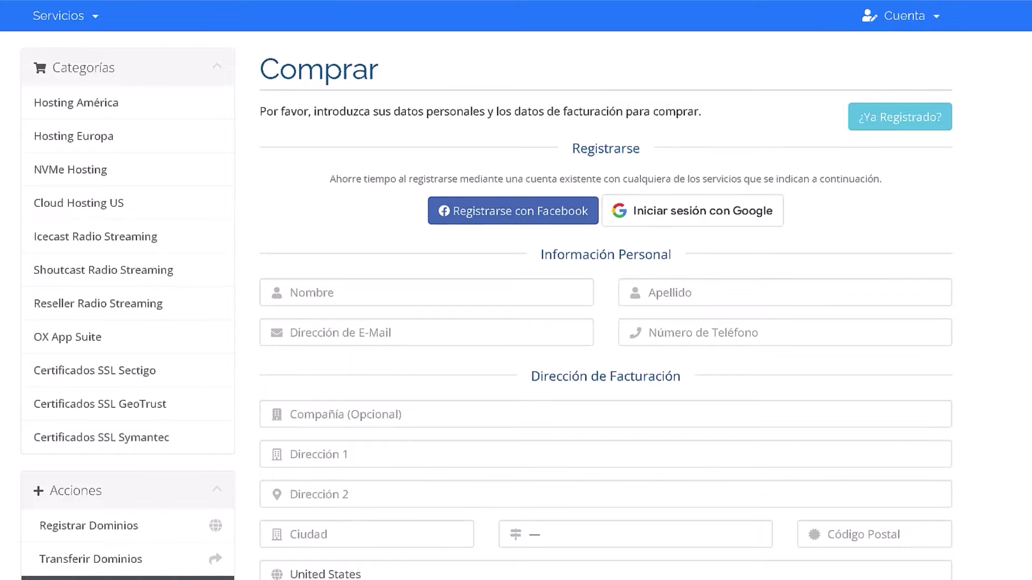
scroll(610, 290, "down", 12)
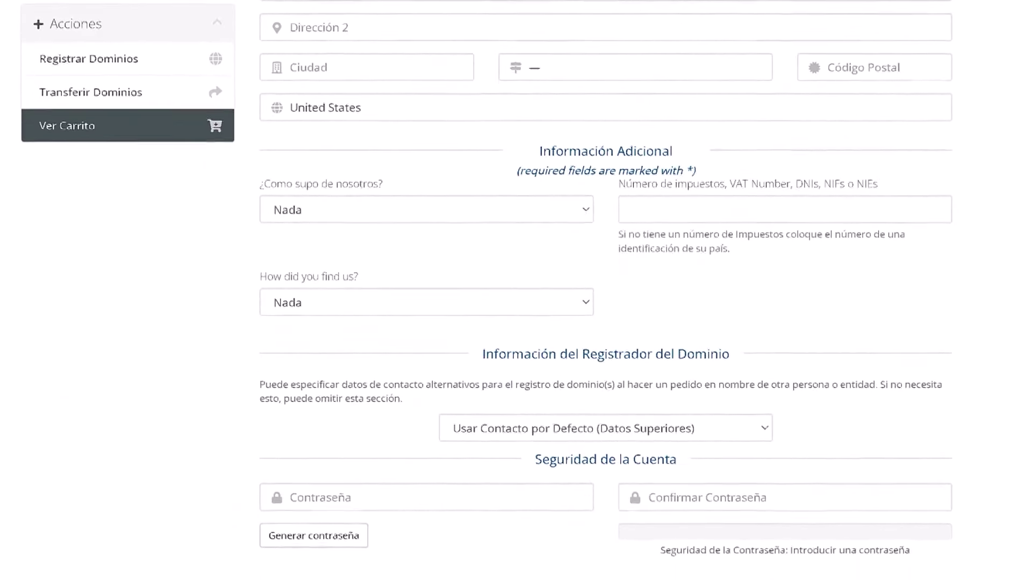
scroll(610, 290, "down", 5)
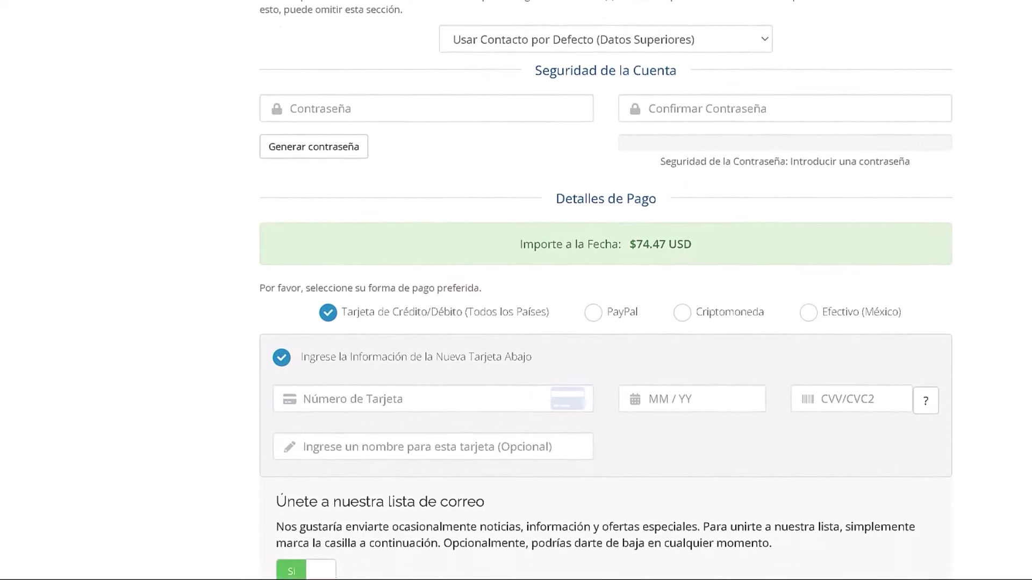
scroll(606, 290, "down", 1)
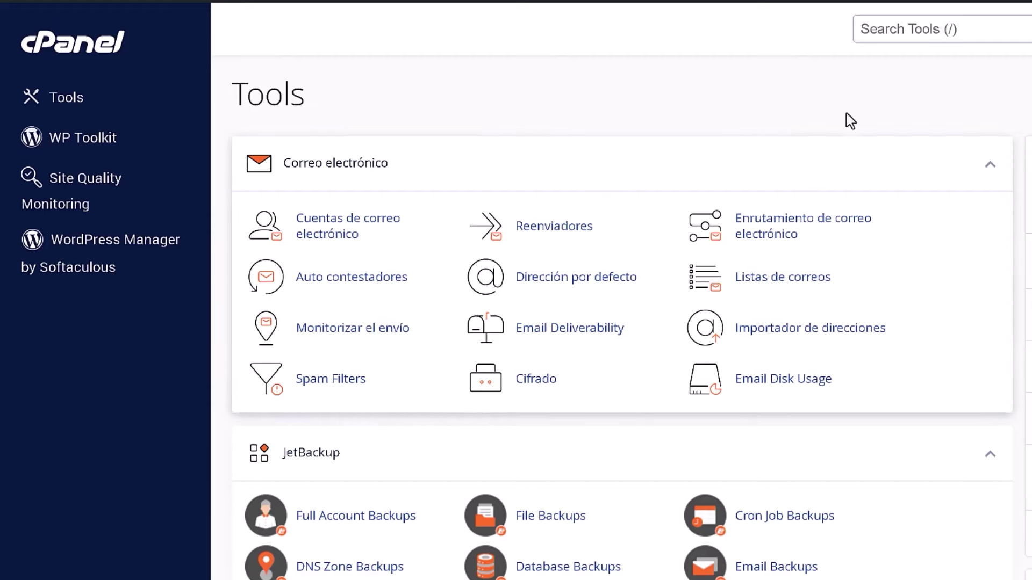
Step: In cPanel, search the tools for "php", open Seleccionar Versión PHP, and apply PHP version 8.2
left_click(901, 32)
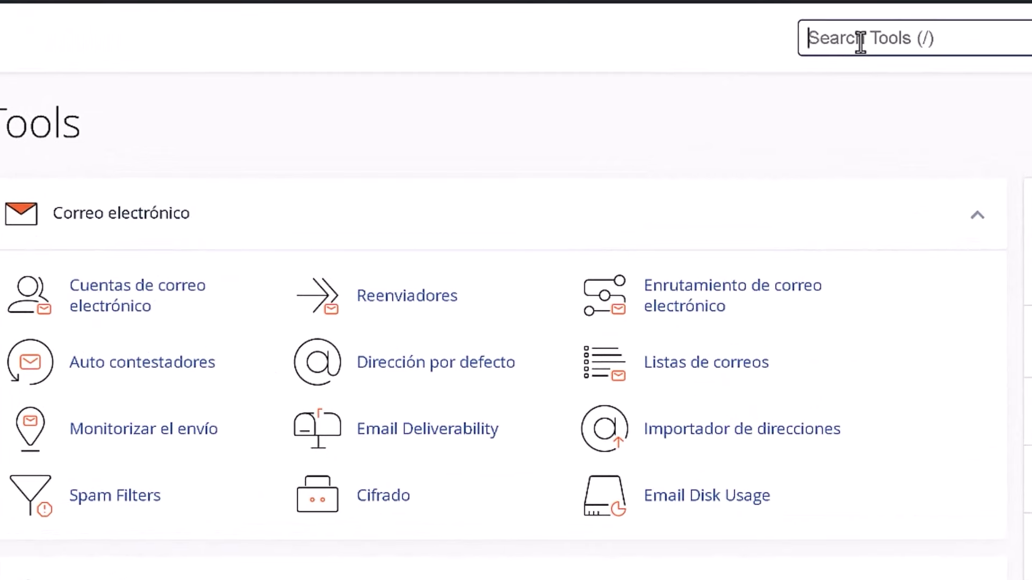
type("php")
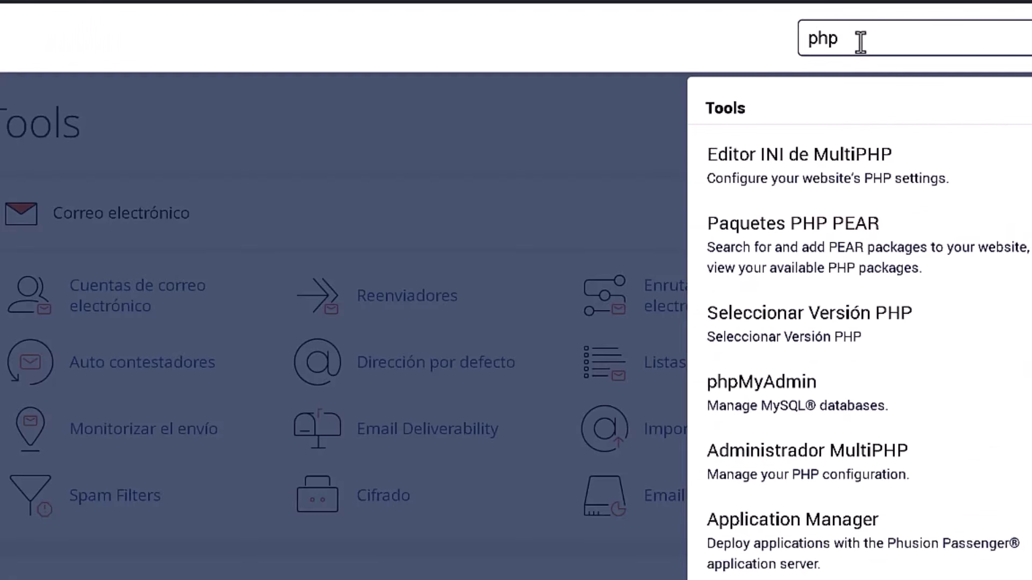
left_click(778, 340)
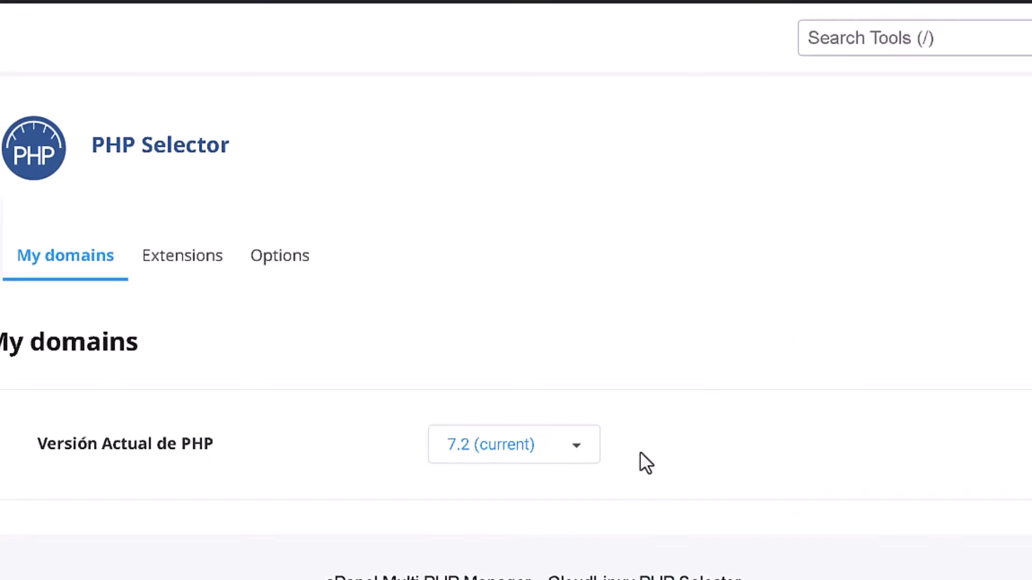
left_click(573, 442)
scroll(546, 233, "down", 2)
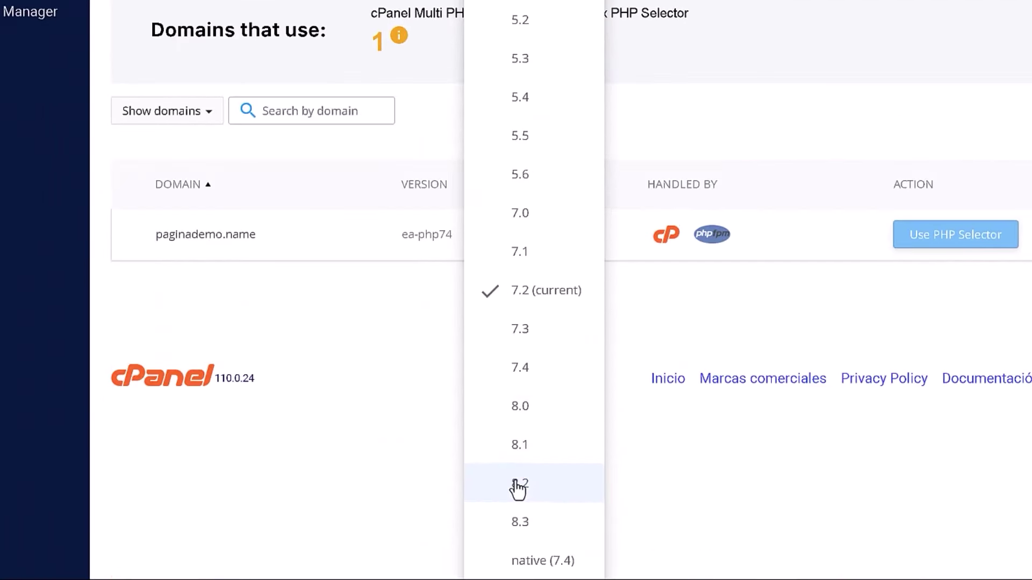
left_click(518, 488)
left_click(539, 245)
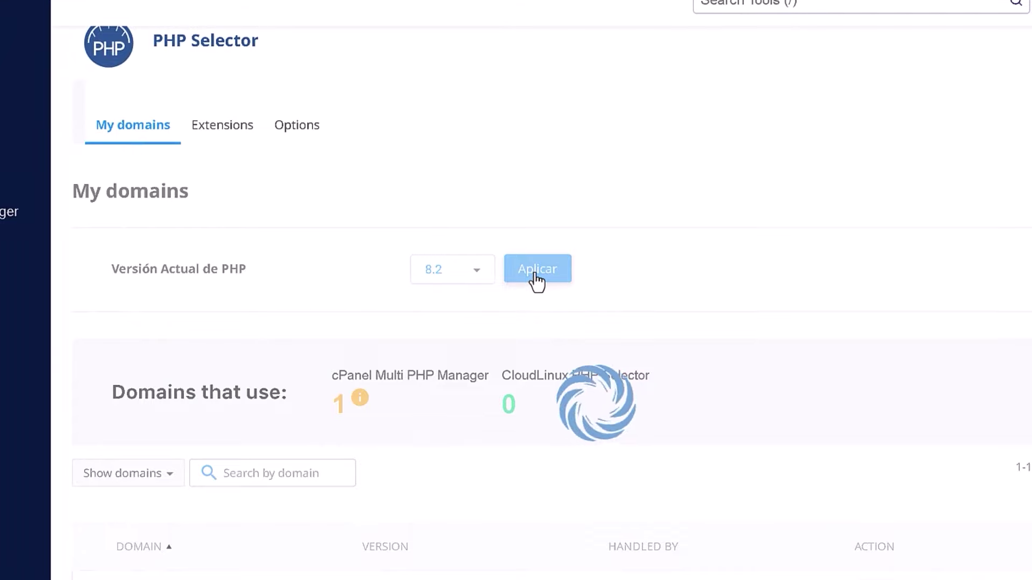
Step: Enable the opcache extension for PHP 8.2 in the PHP Selector
left_click(225, 133)
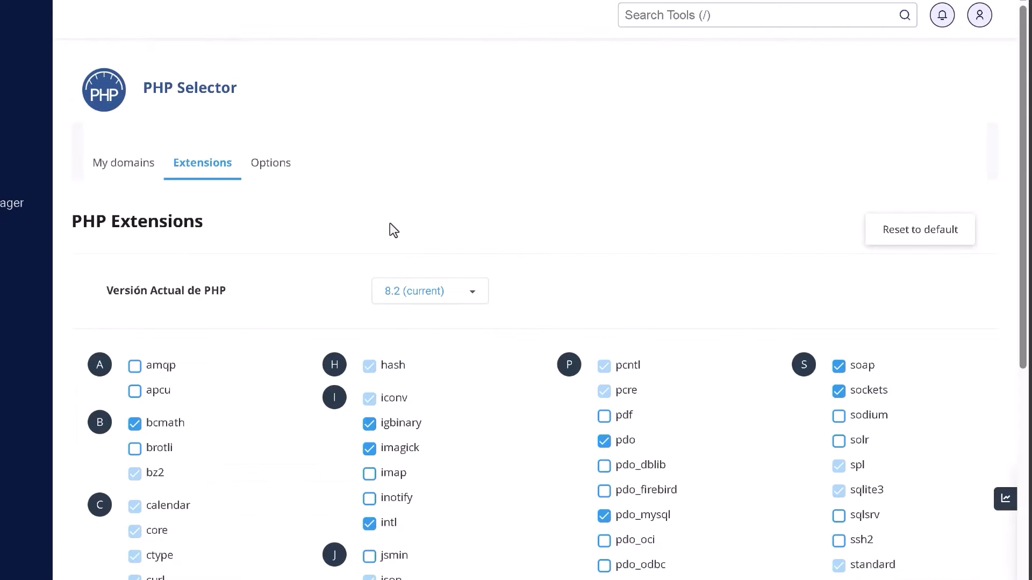
scroll(341, 339, "down", 10)
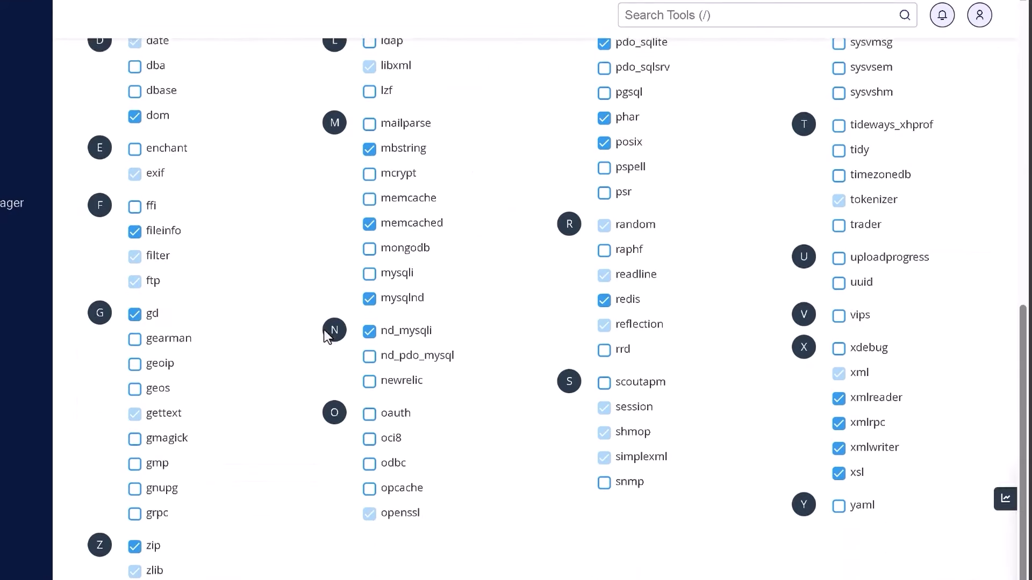
left_click(370, 481)
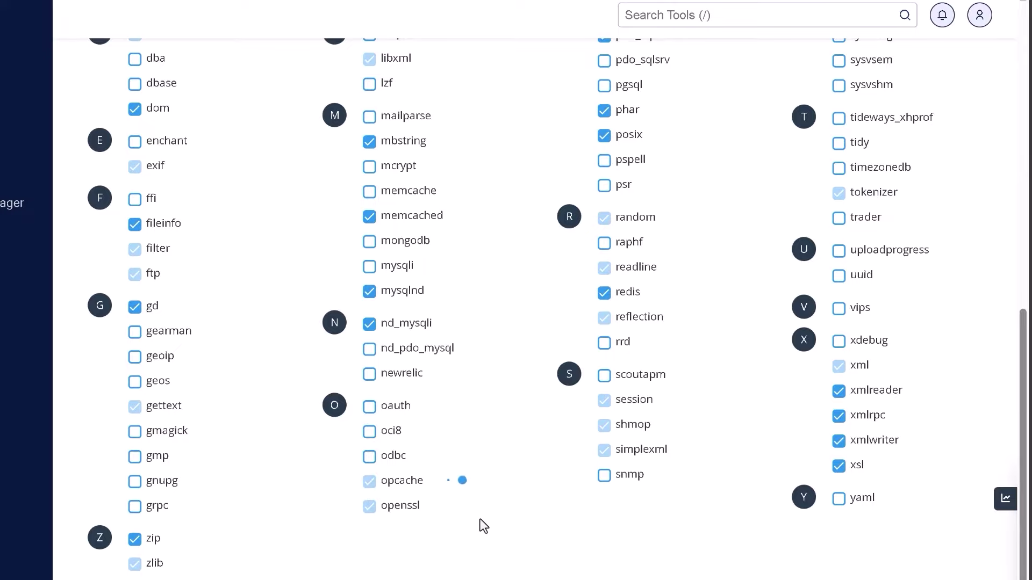
scroll(476, 521, "up", 10)
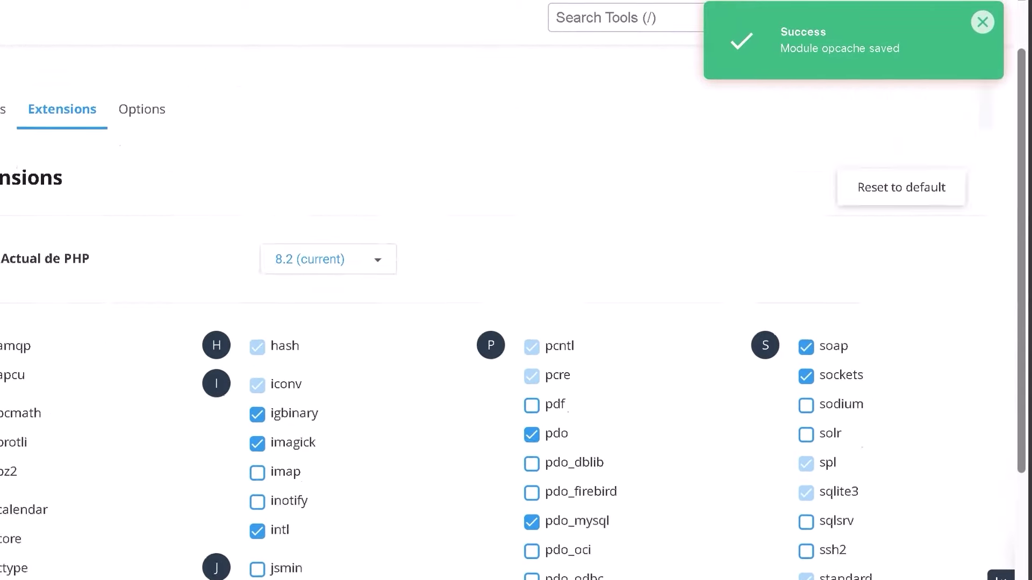
scroll(486, 321, "up", 2)
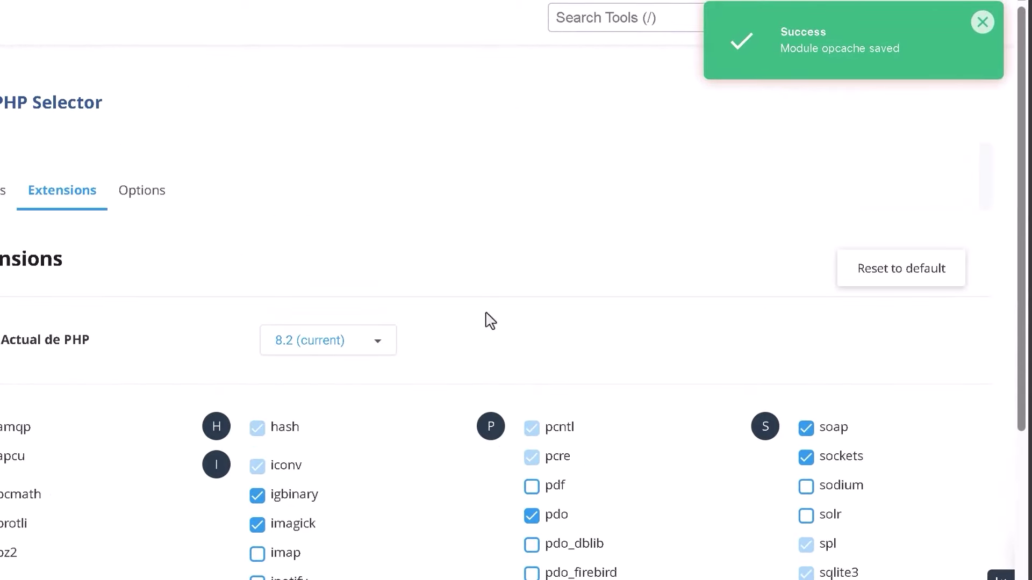
Step: Find Administrador MultiPHP by searching for "php", and apply PHP 8.2 (alt-php82) to the domain paginademo.name
left_click(576, 24)
type("php")
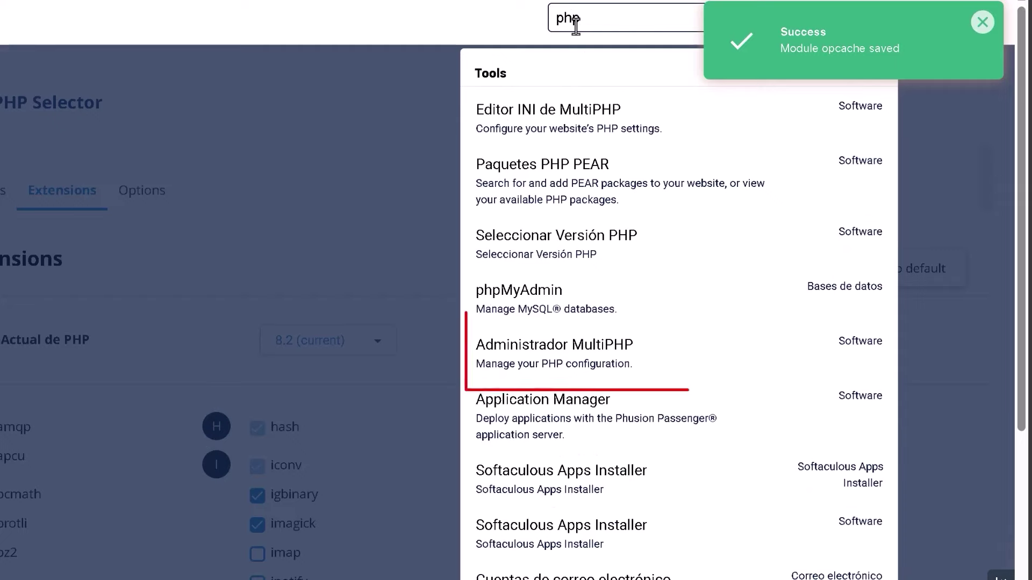
left_click(534, 366)
left_click(50, 505)
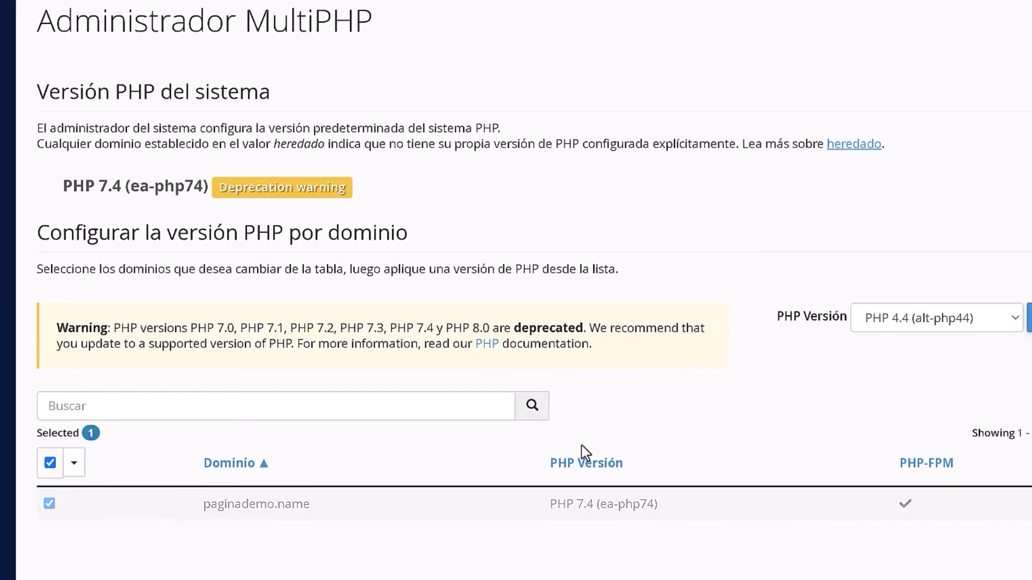
left_click(938, 318)
scroll(938, 382, "down", 2)
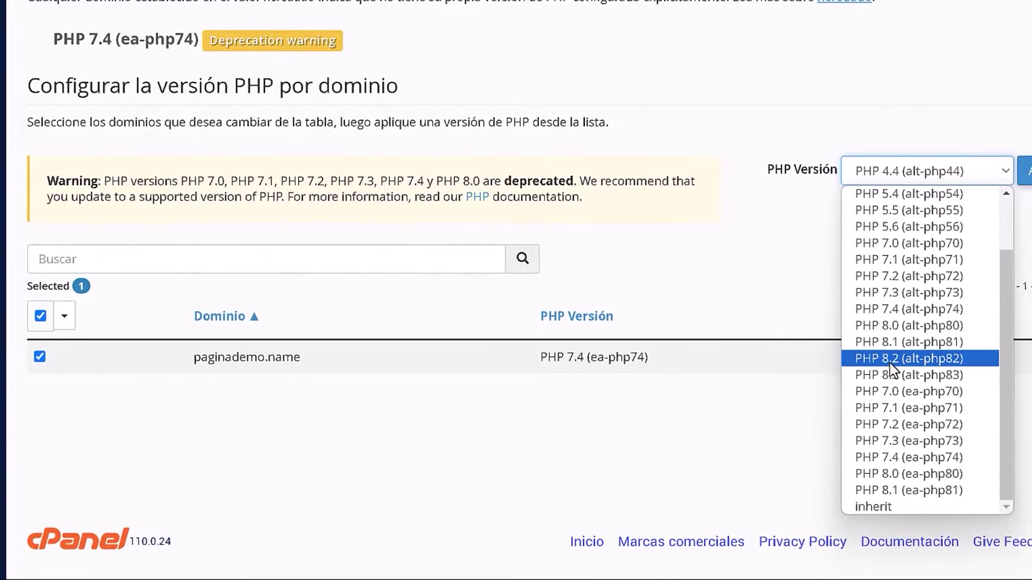
left_click(891, 362)
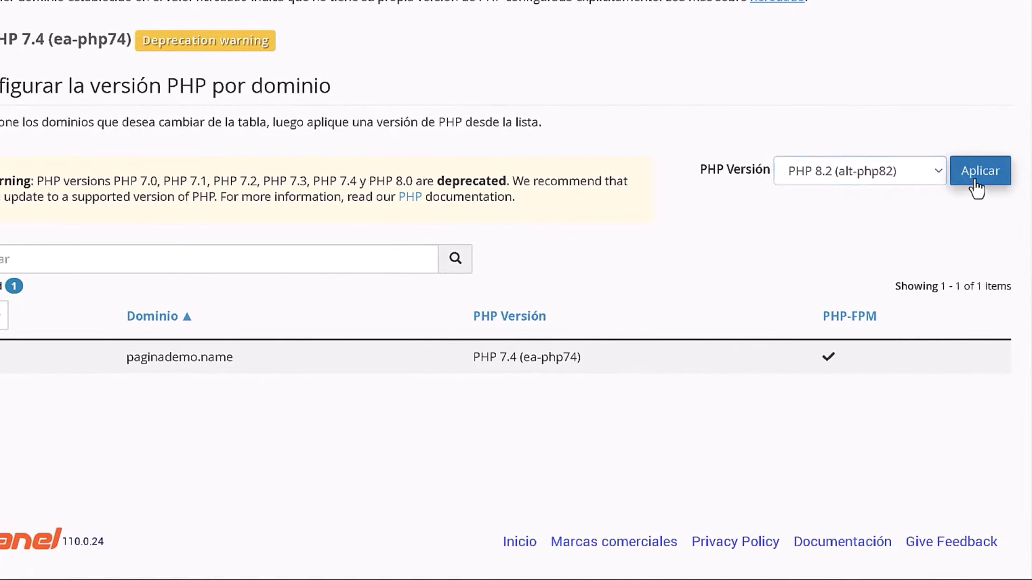
left_click(976, 183)
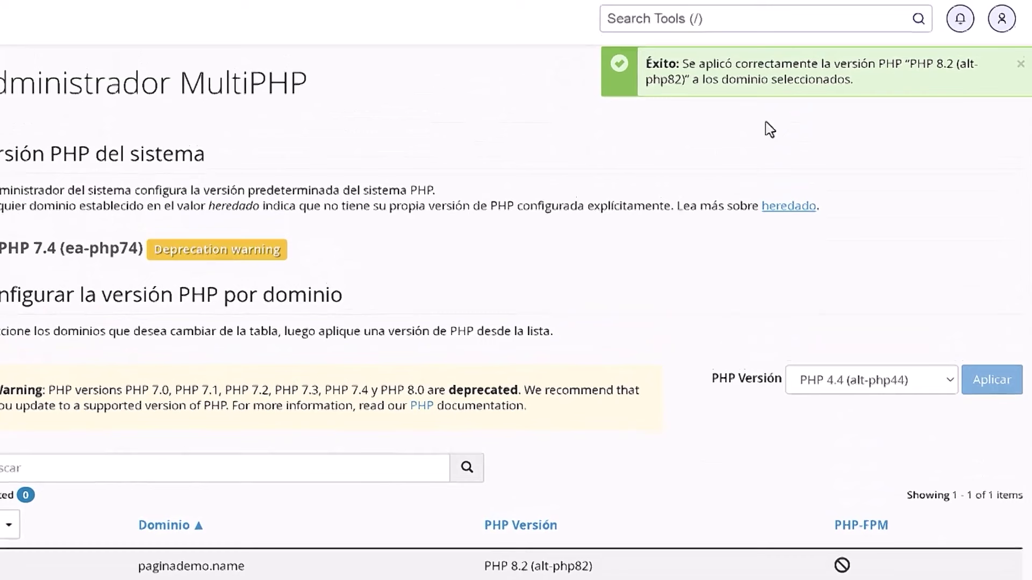
Step: Search for "php", open Editor INI de MultiPHP, and load the basic PHP INI configuration for paginademo.name
left_click(662, 21)
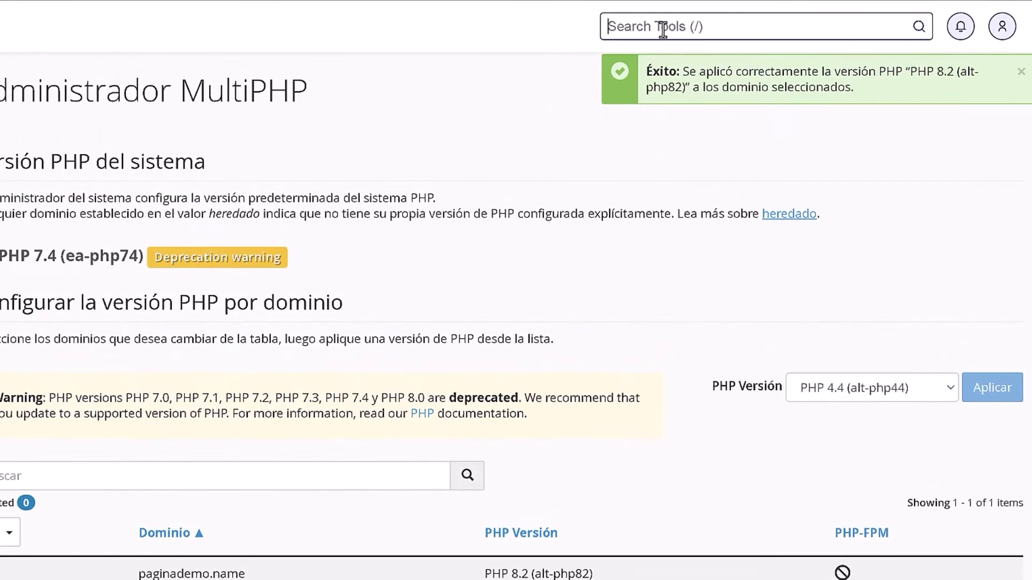
type("php")
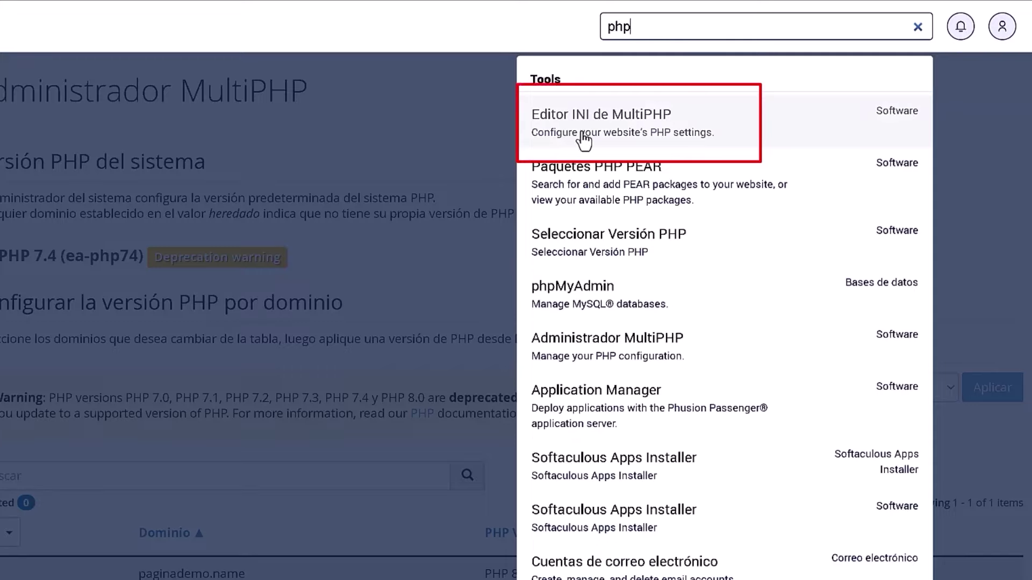
left_click(623, 140)
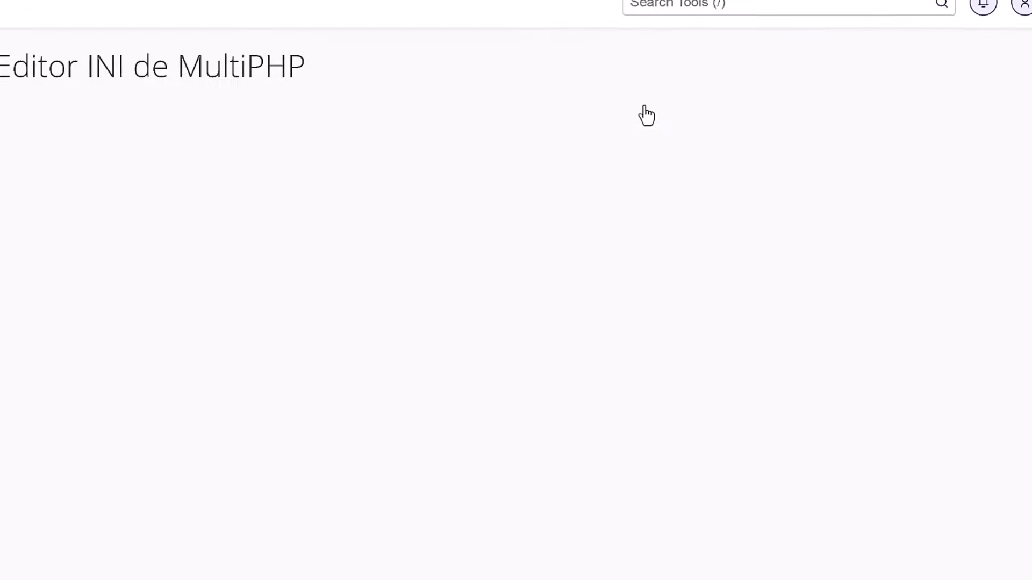
left_click(365, 276)
left_click(287, 342)
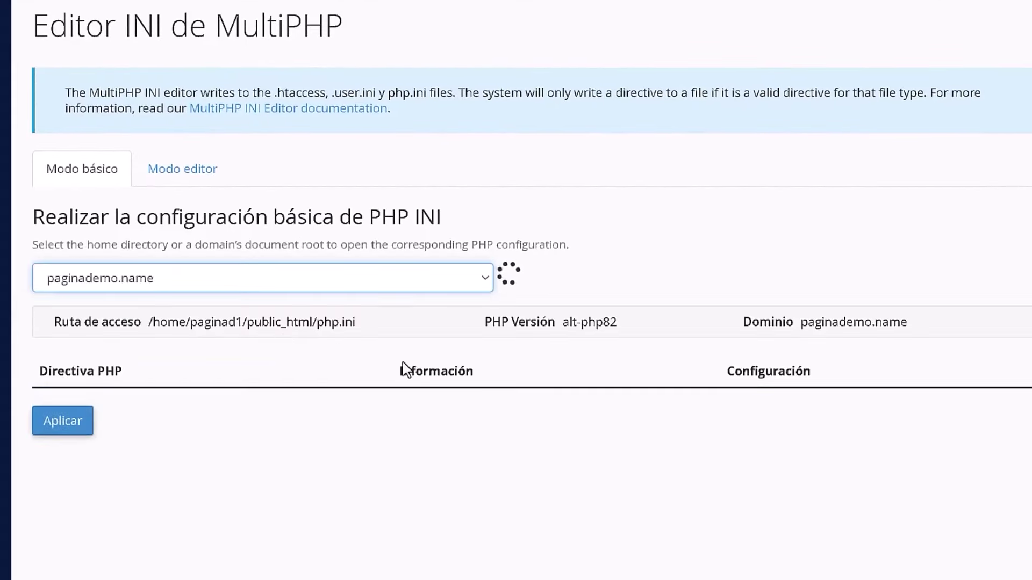
Step: Set max_execution_time to 300, max_input_time to 600 and max_input_vars to 9000 in the basic PHP INI configuration
scroll(607, 371, "down", 10)
left_click(909, 138)
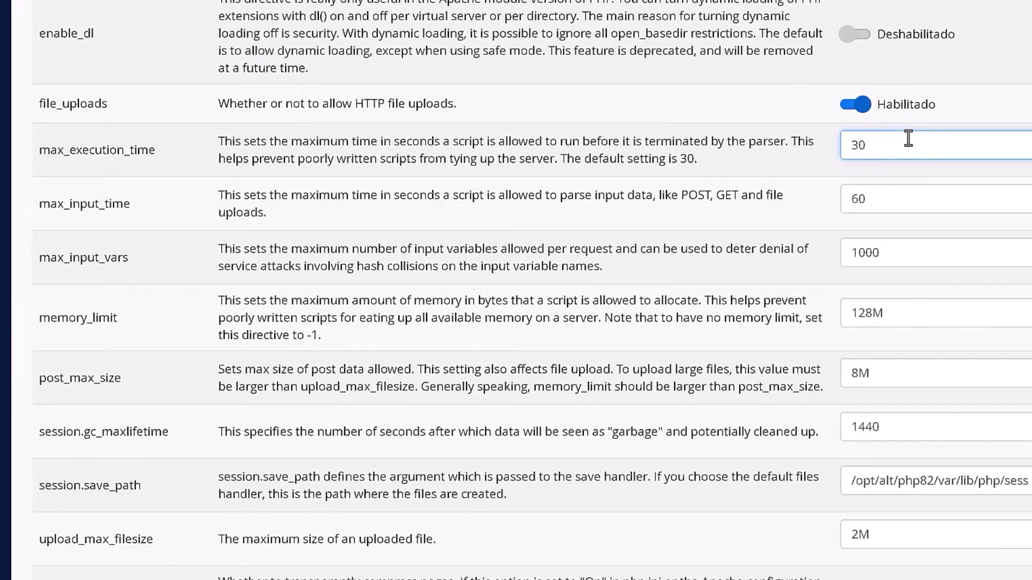
type("0")
left_click(911, 196)
type("0")
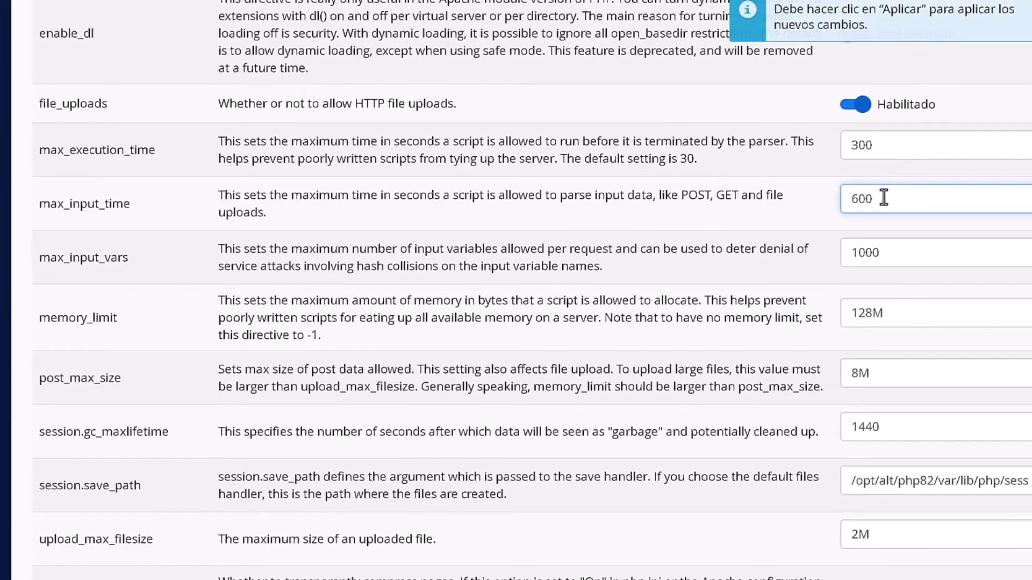
left_click_drag(857, 253, 835, 262)
type("9")
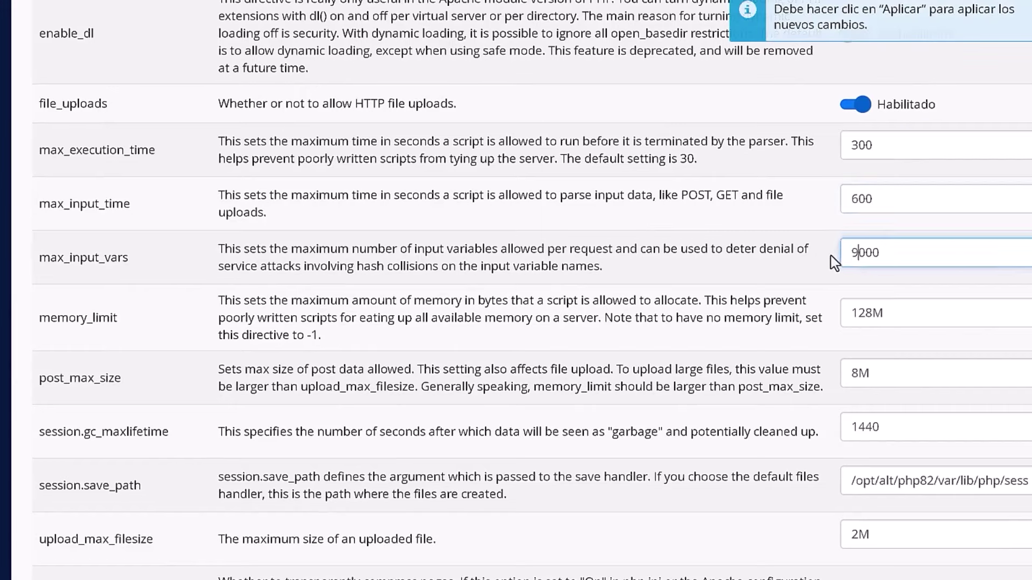
Step: Set memory_limit to 512M and both post_max_size and upload_max_filesize to 128M, and apply the PHP INI changes
left_click_drag(871, 314, 800, 319)
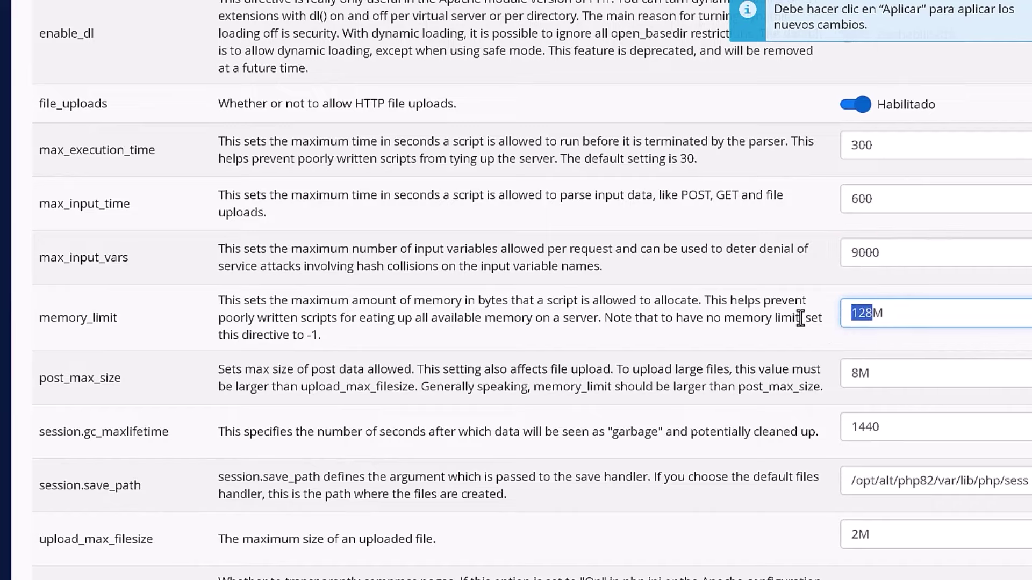
type("512")
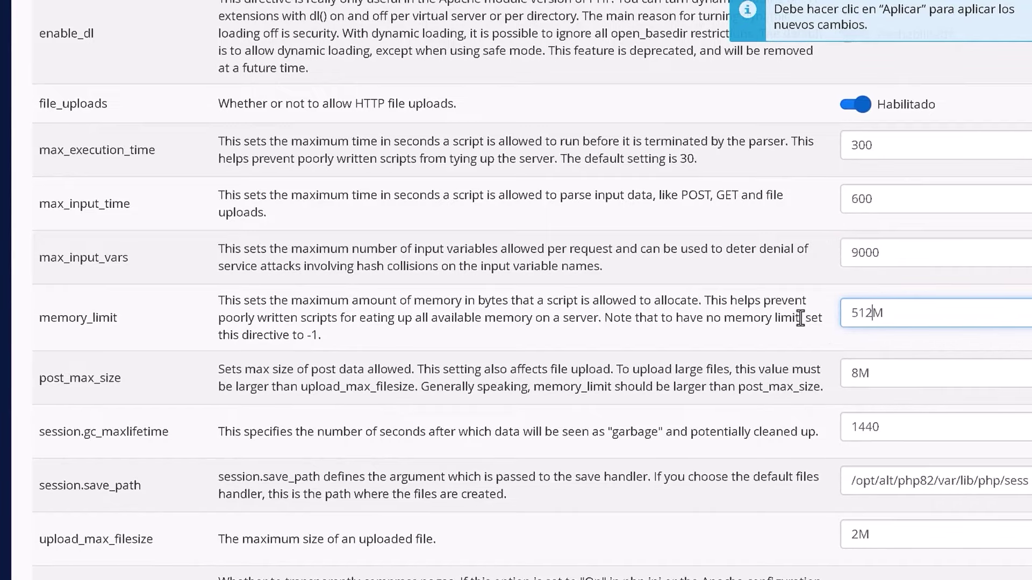
left_click(848, 373)
type("12")
left_click_drag(860, 534, 834, 534)
type("128")
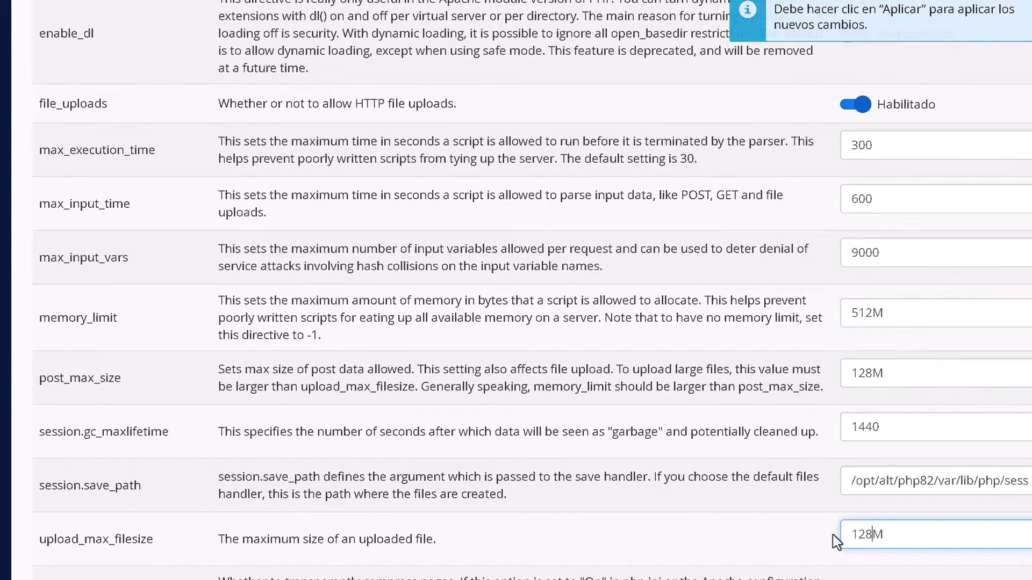
scroll(680, 524, "down", 3)
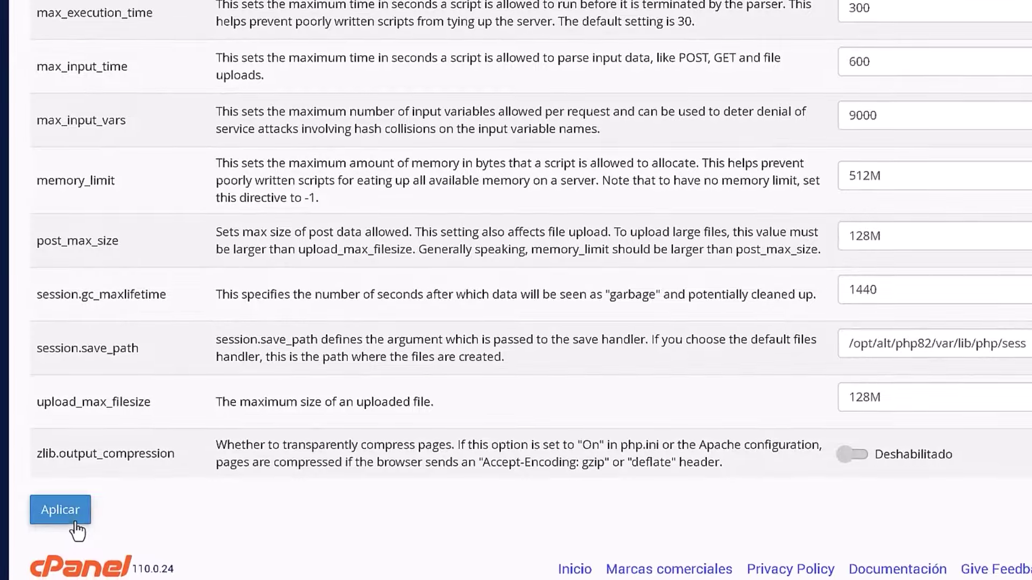
left_click(75, 524)
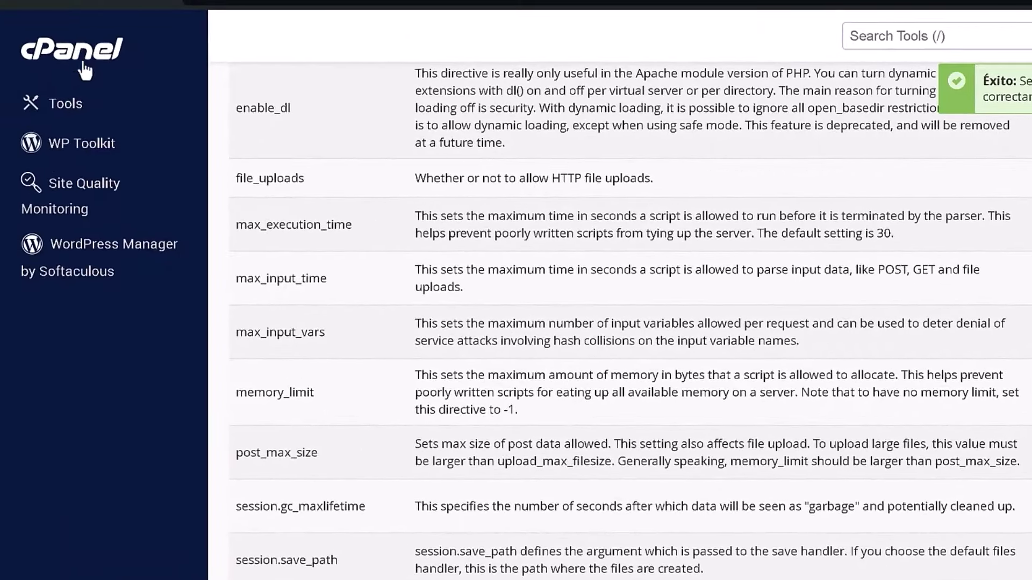
Step: Open Administrador de archivos from the cPanel tools and save its preferences with hidden files (dotfiles) shown
left_click(84, 70)
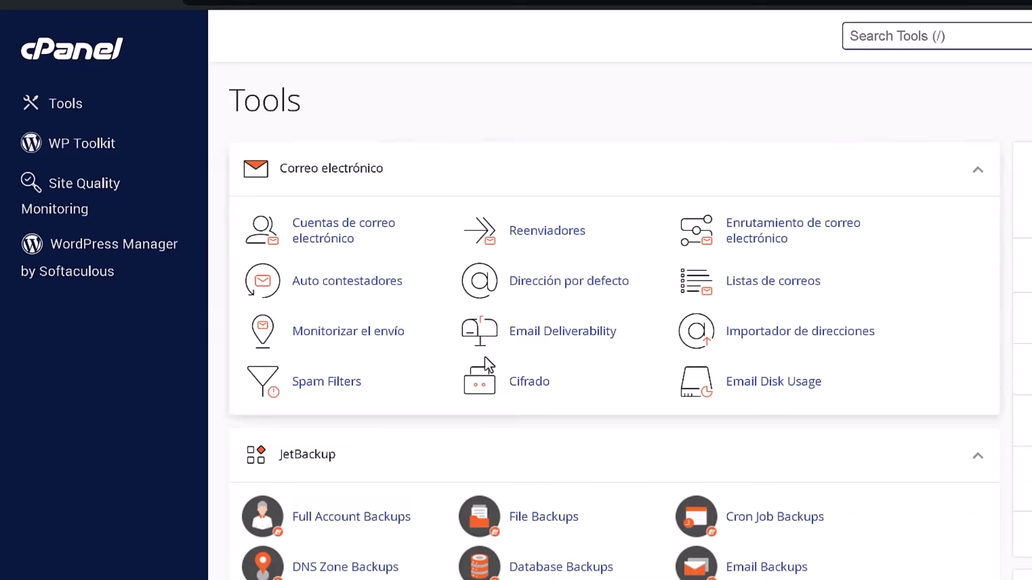
scroll(487, 366, "down", 10)
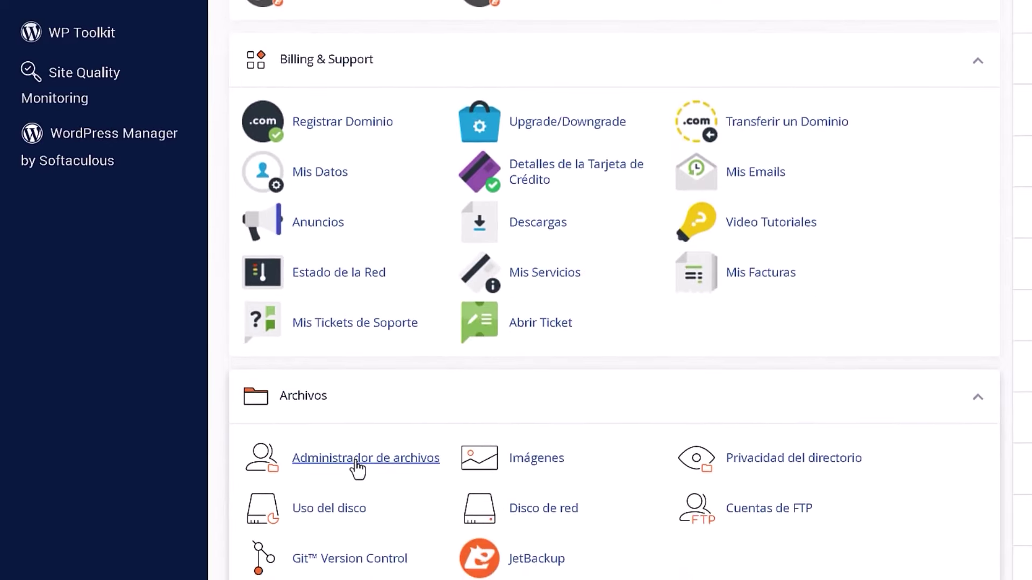
left_click(358, 460)
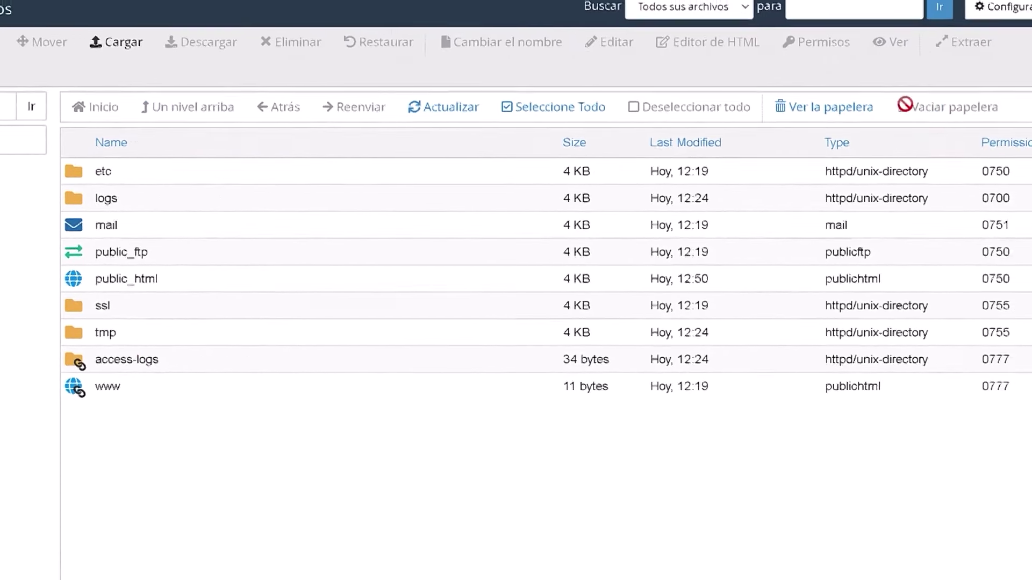
left_click(997, 8)
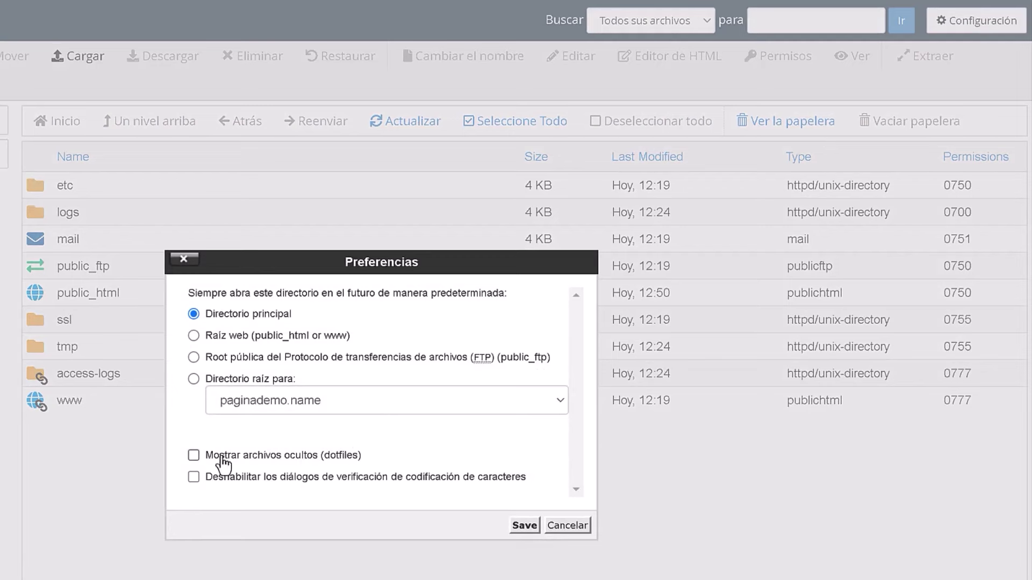
left_click(222, 457)
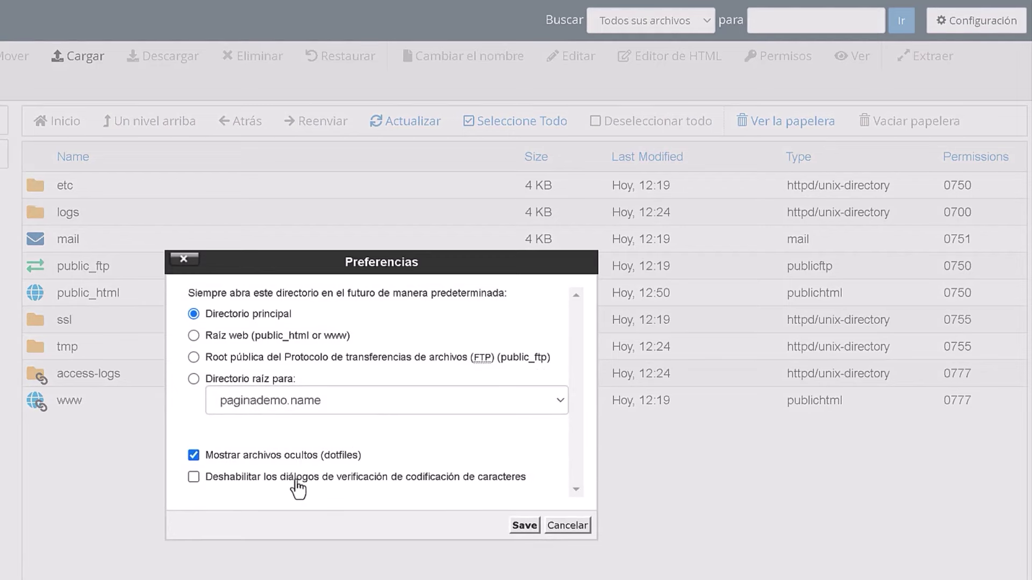
left_click(525, 527)
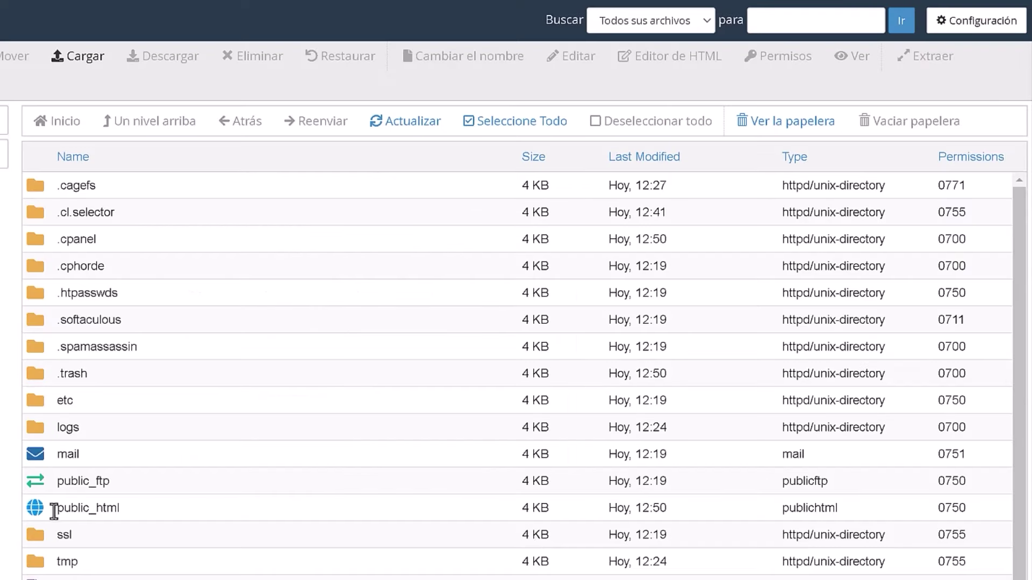
Step: Permanently delete the .htaccess file from the public_html folder, bypassing the trash
left_click(45, 512)
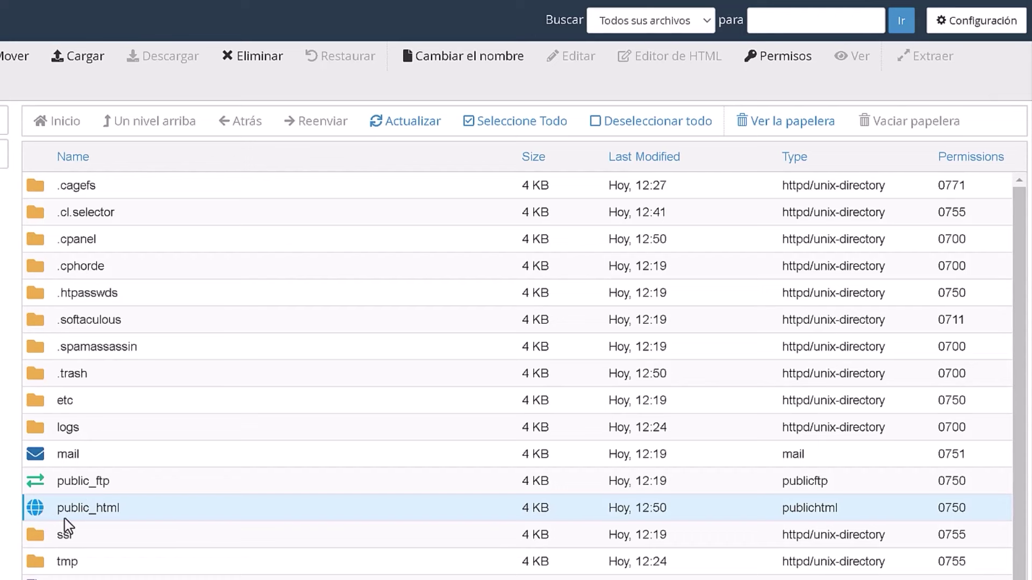
double_click(34, 514)
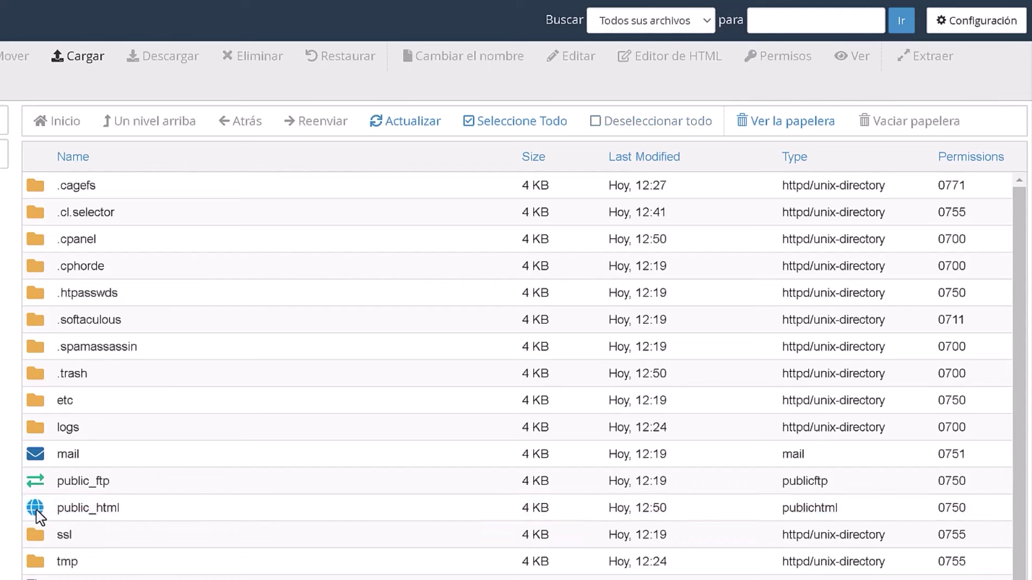
left_click(119, 217)
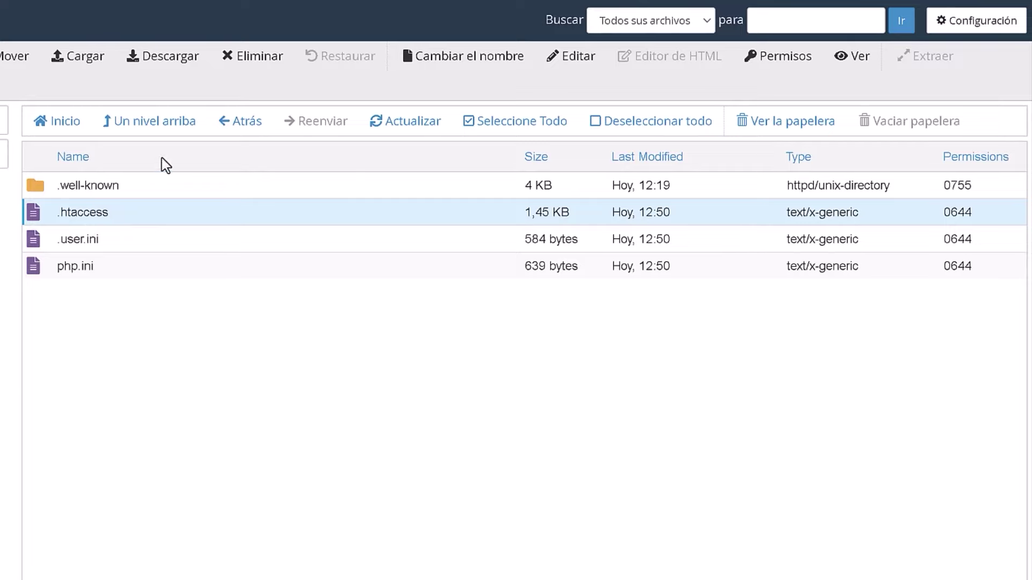
left_click(254, 59)
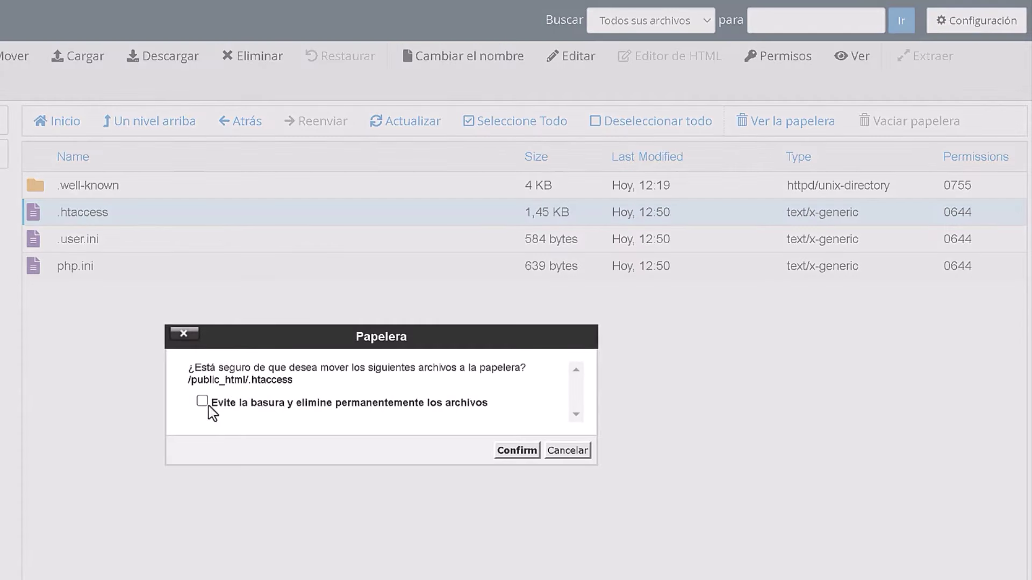
left_click(204, 403)
left_click(514, 454)
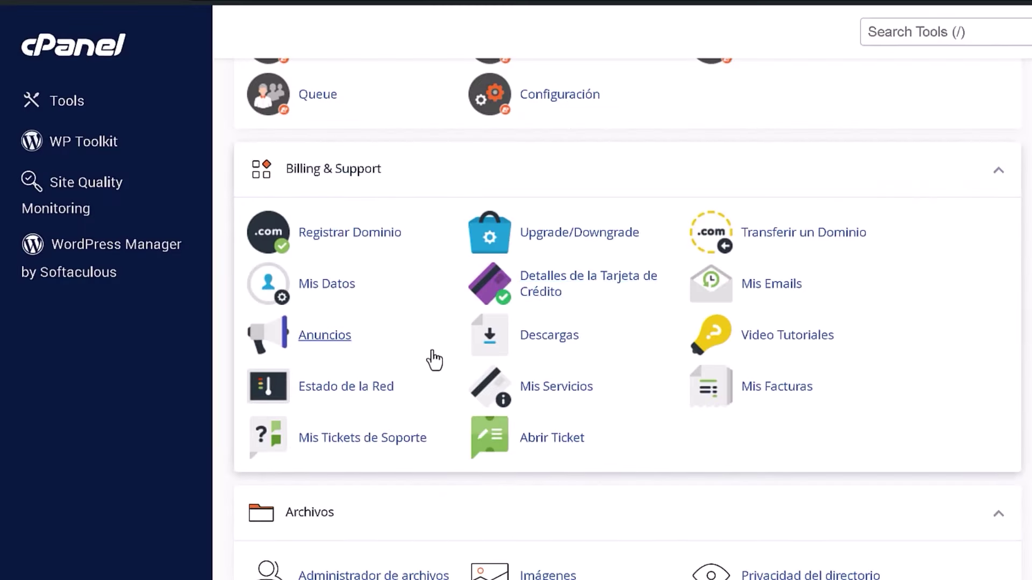
Step: Enable the opcache extension for PHP 8.2 in the PHP Selector, and open Administrador MultiPHP by searching for "php"
scroll(433, 357, "up", 10)
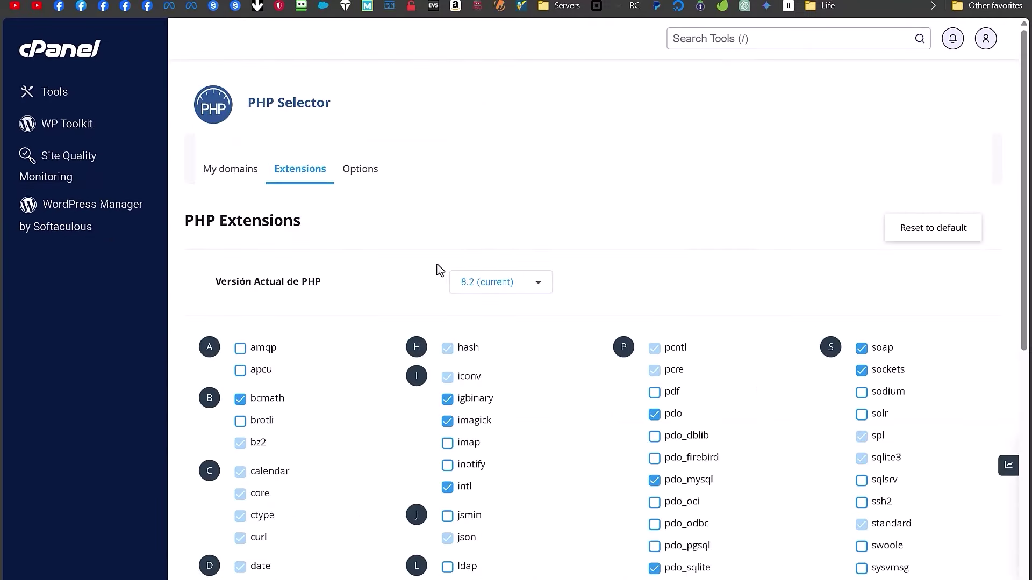
scroll(409, 327, "down", 10)
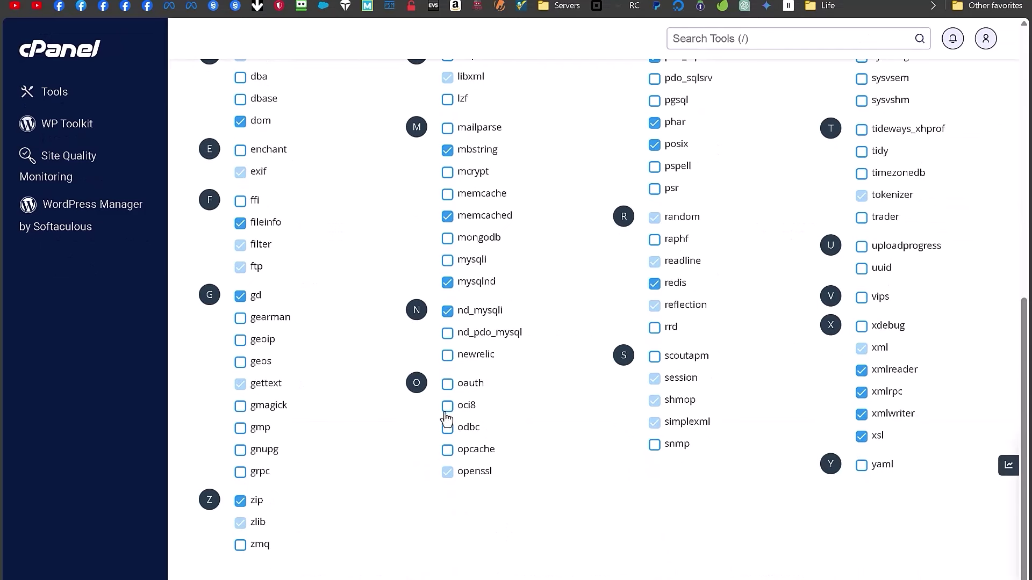
left_click(447, 450)
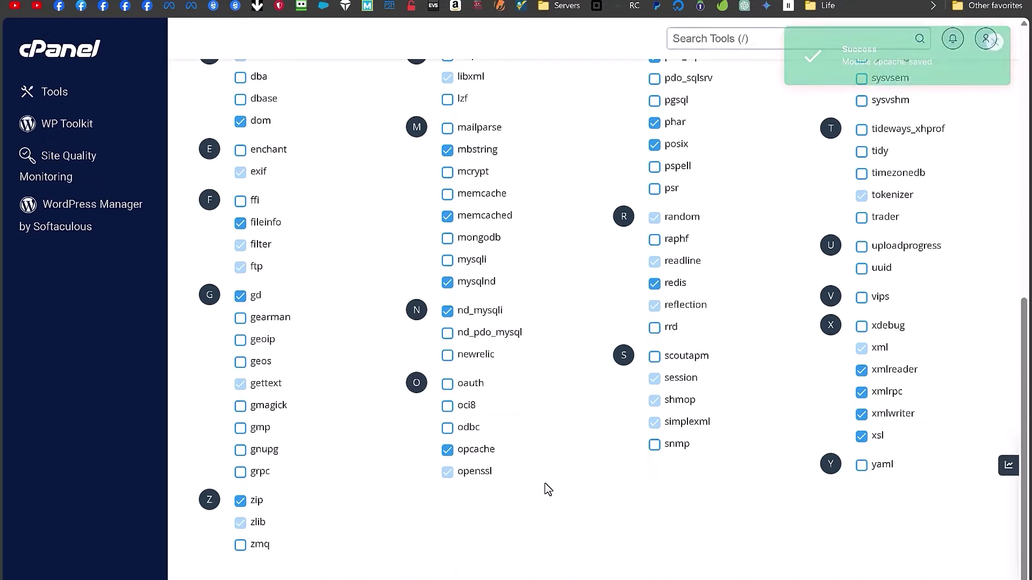
left_click(687, 43)
type("php")
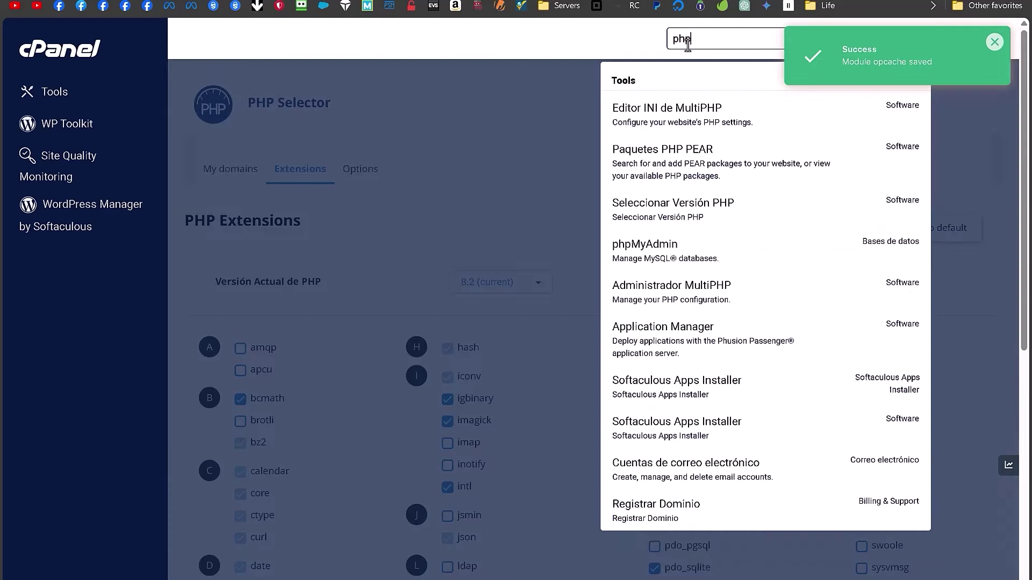
left_click(657, 293)
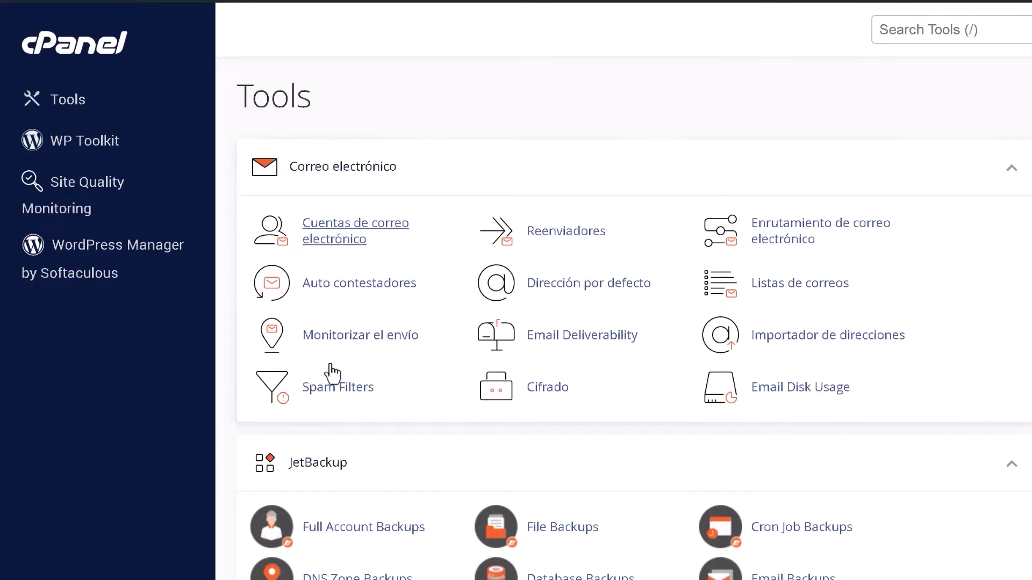
Step: Open the WordPress script page from Softaculous Apps Installer in the cPanel tools
scroll(373, 548, "down", 15)
scroll(371, 312, "down", 20)
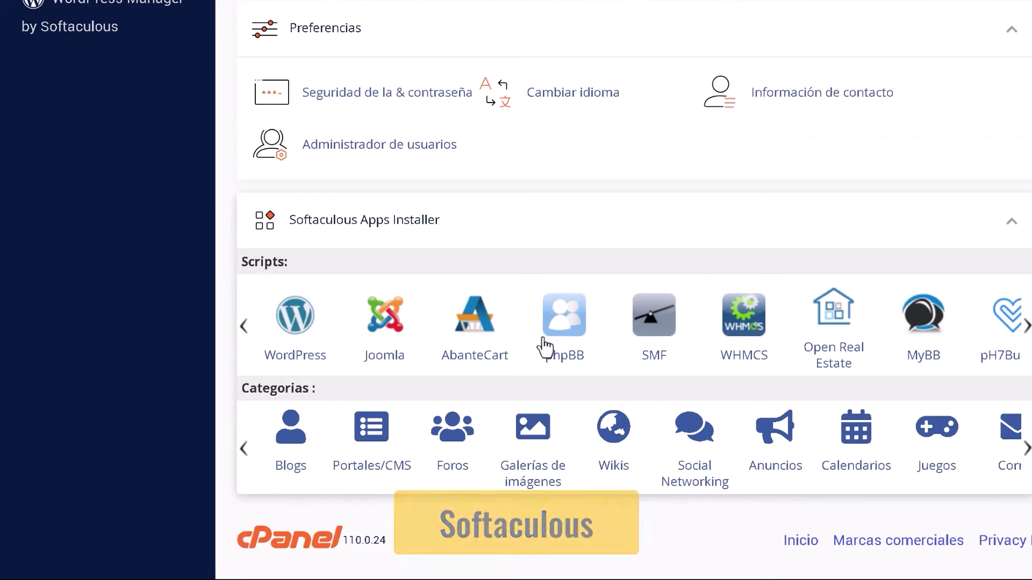
left_click(306, 332)
scroll(300, 357, "up", 4)
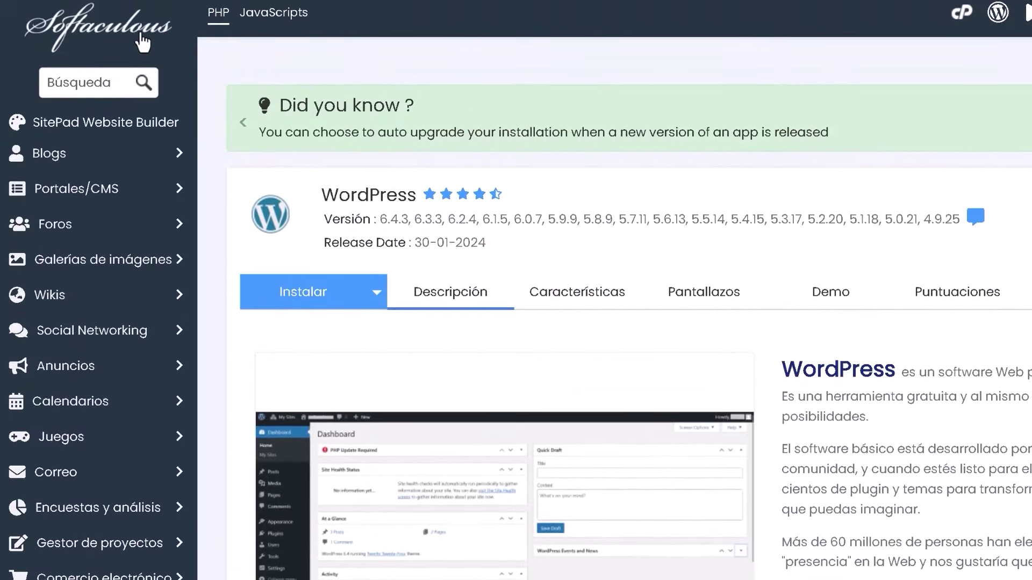
Step: Search the Softaculous scripts for "next", select Nextcloud, and open its installation form
left_click(96, 86)
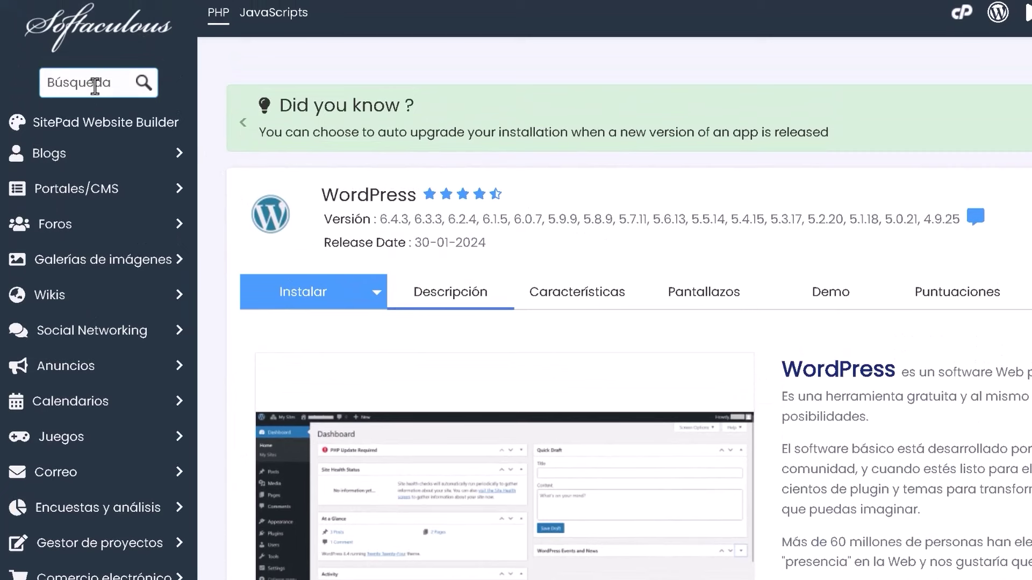
type("next")
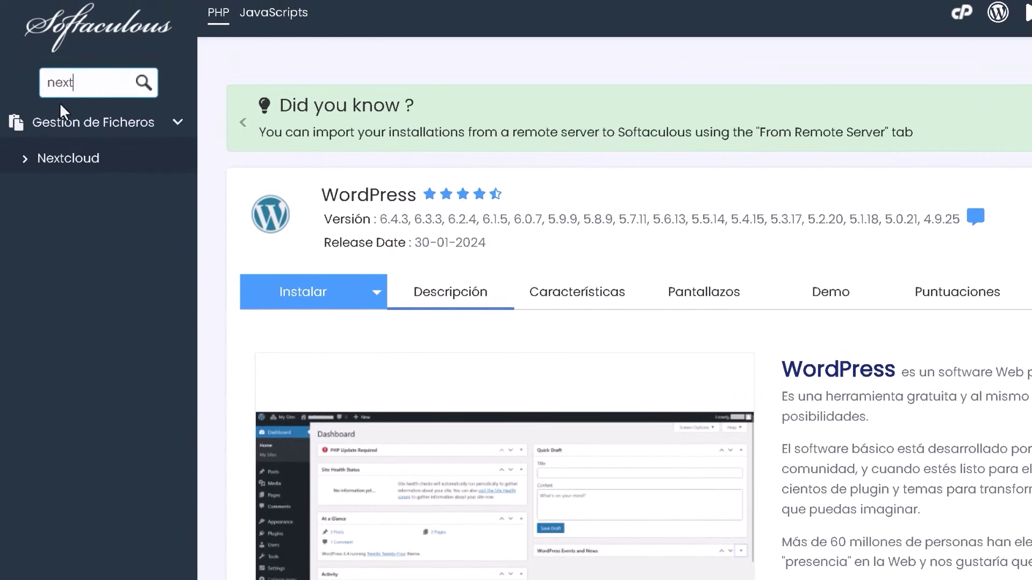
left_click(63, 166)
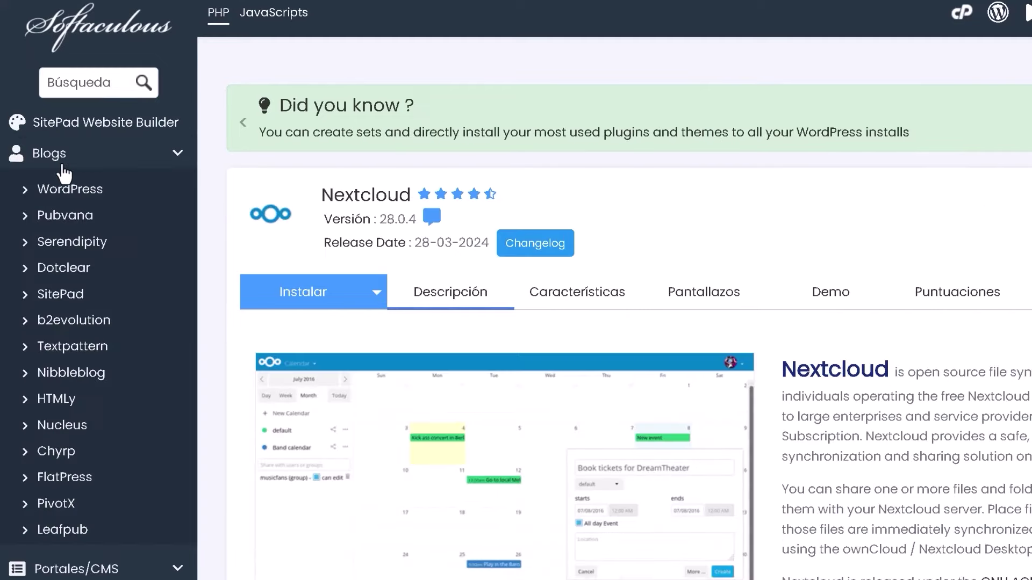
left_click(285, 299)
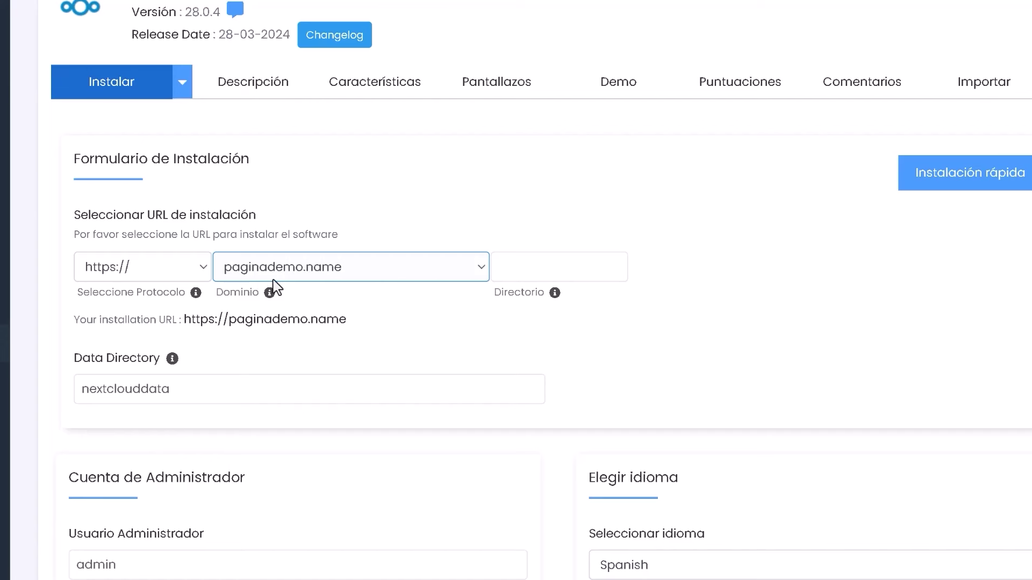
left_click(517, 270)
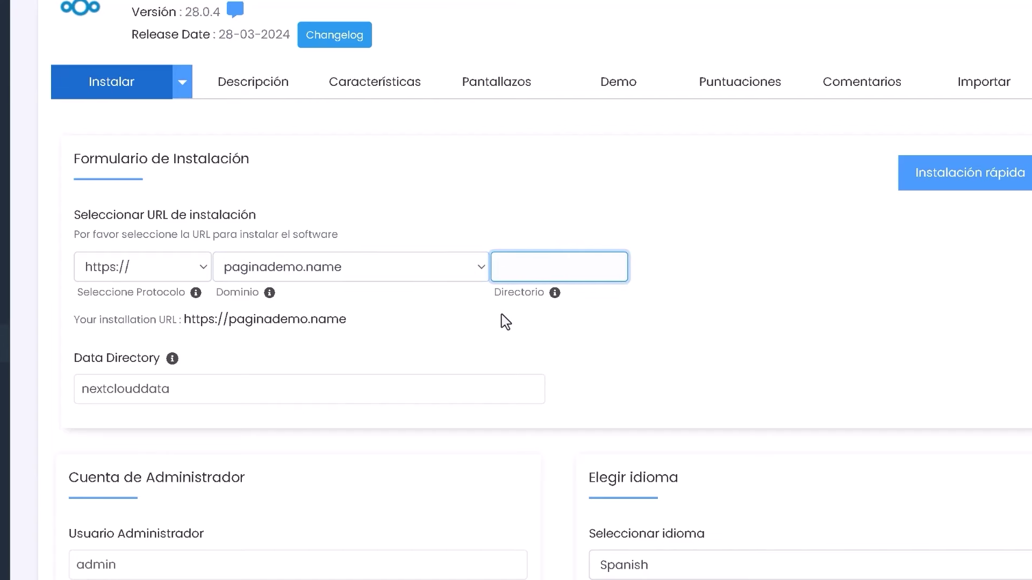
type("drive")
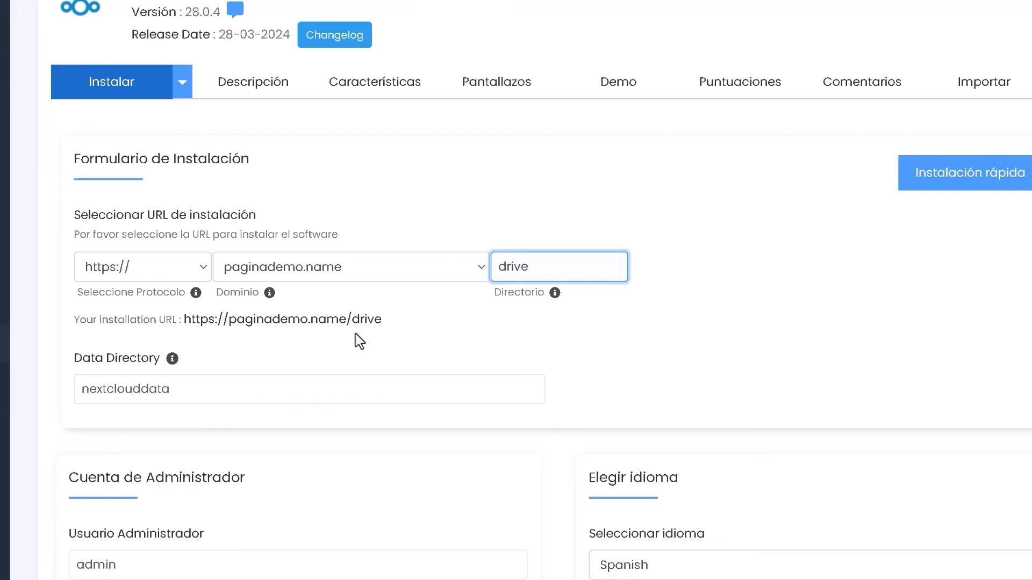
key("BackSpace")
key("BackSpace")
key("BackSpace")
key("BackSpace")
key("BackSpace")
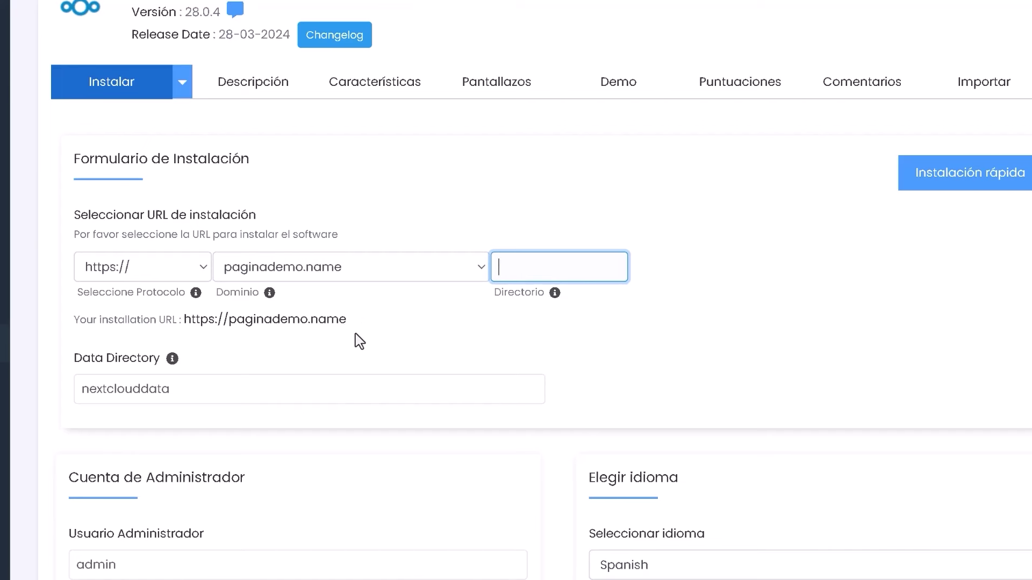
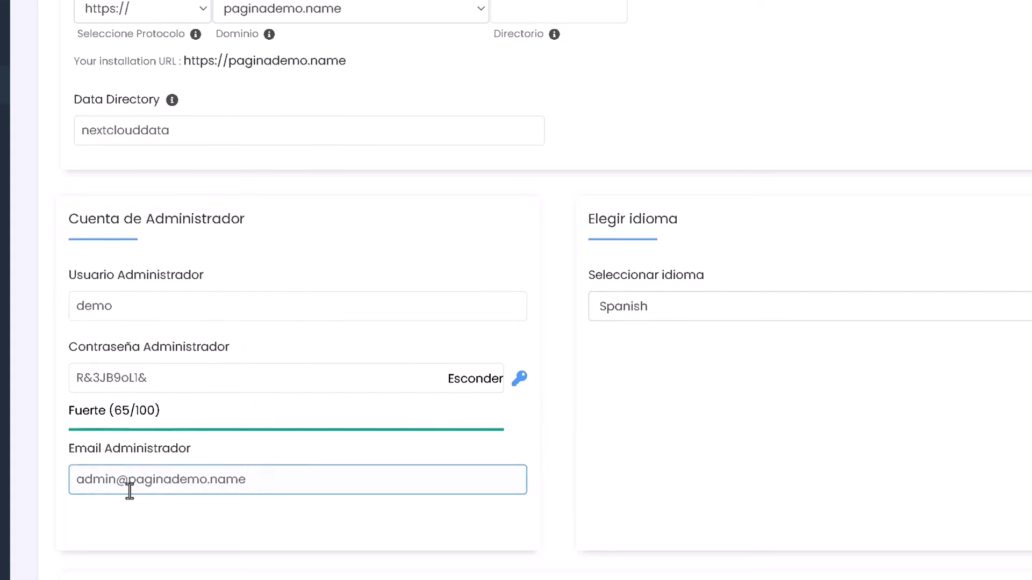
Step: Check the available languages and the advanced database and backup options in the Nextcloud installation form
left_click(756, 314)
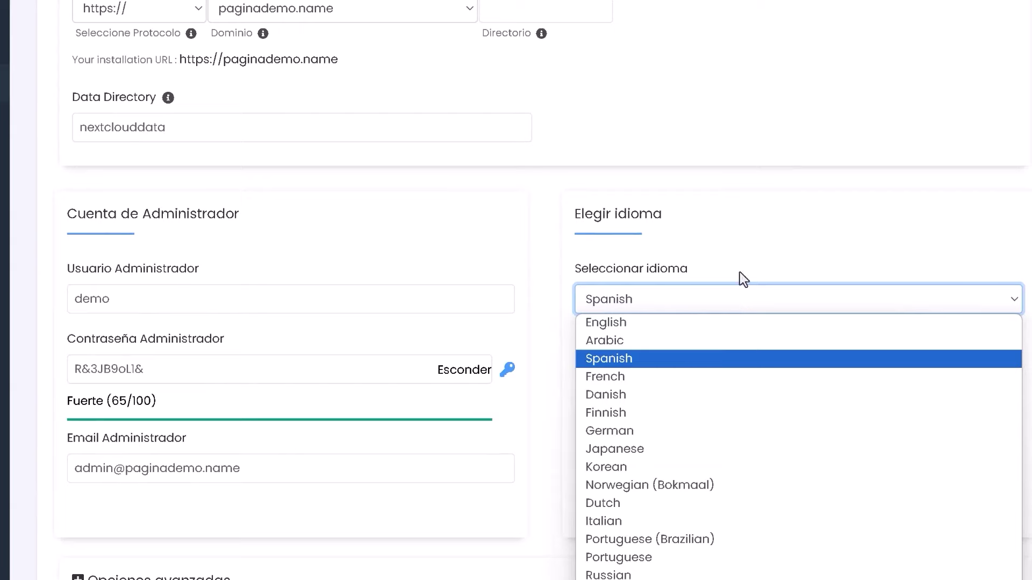
left_click(747, 225)
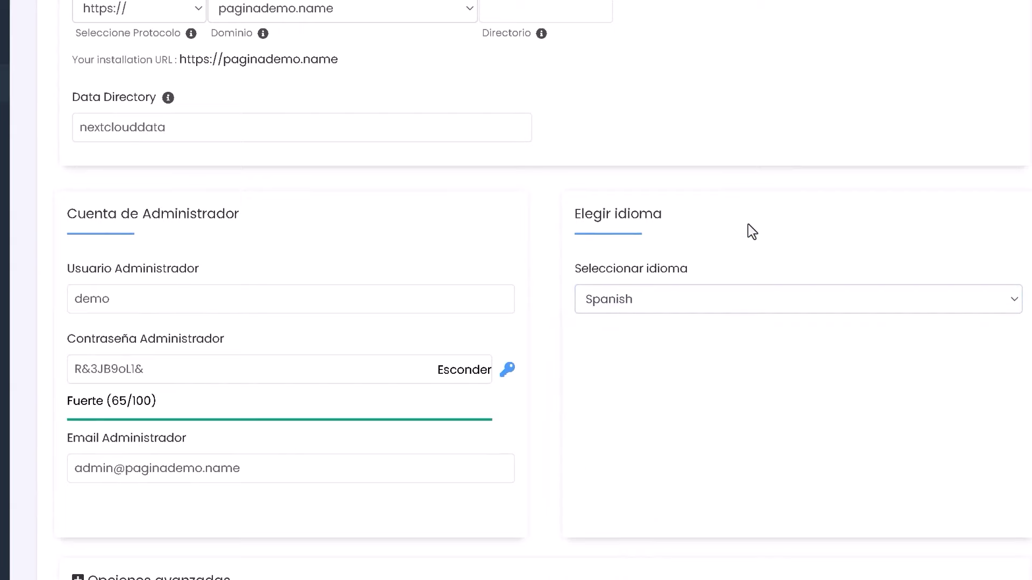
scroll(613, 438, "down", 3)
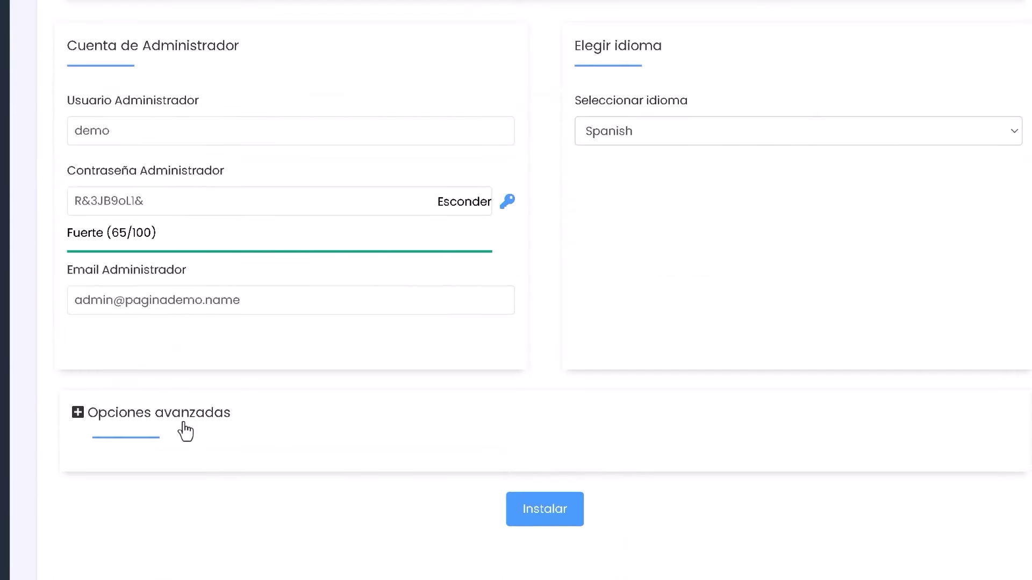
left_click(191, 422)
scroll(323, 350, "down", 2)
scroll(362, 295, "down", 4)
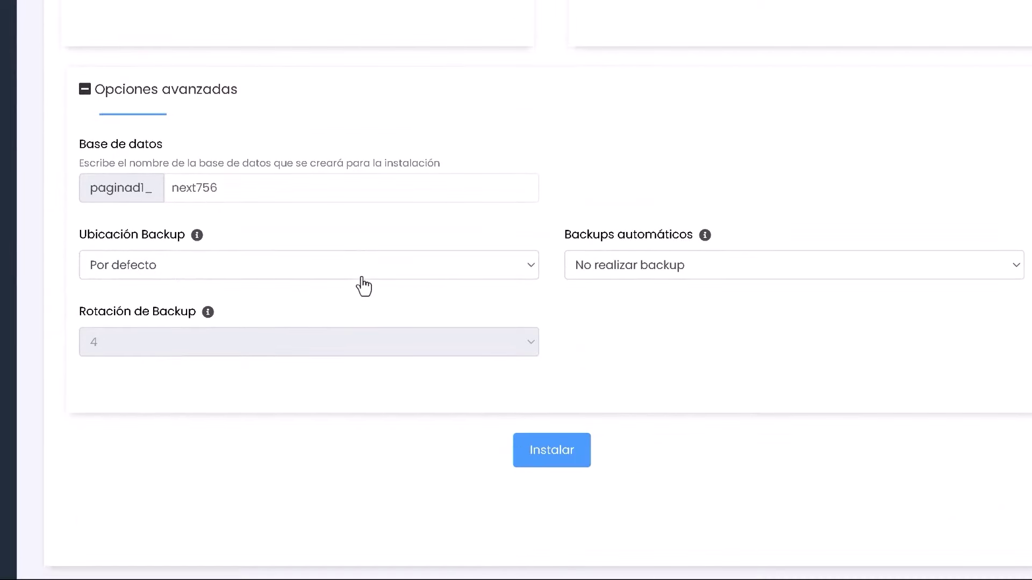
scroll(363, 287, "up", 2)
left_click(224, 179)
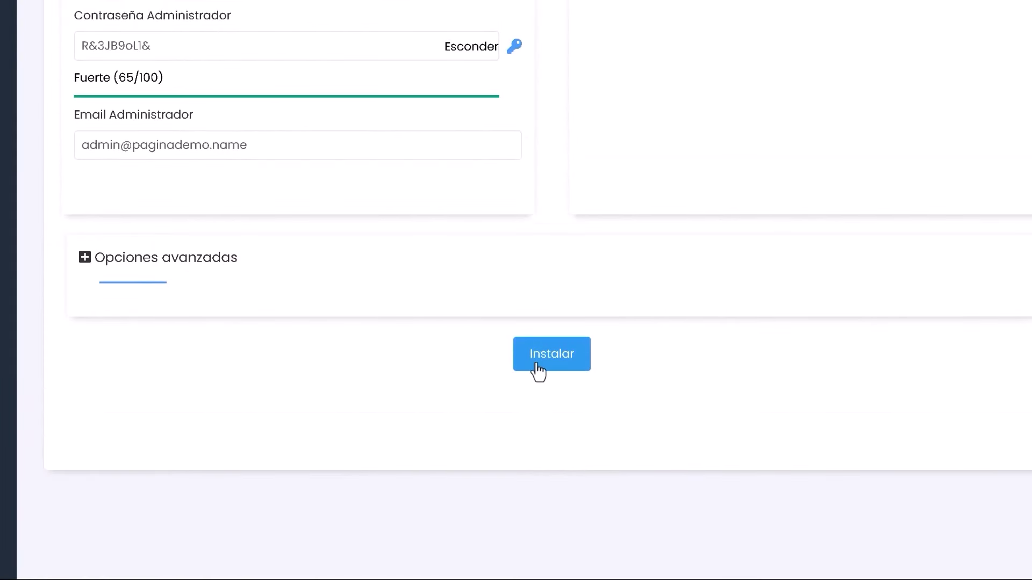
Step: Install Nextcloud on paginademo.name, allowing the existing .user.ini file to be overwritten
left_click(537, 366)
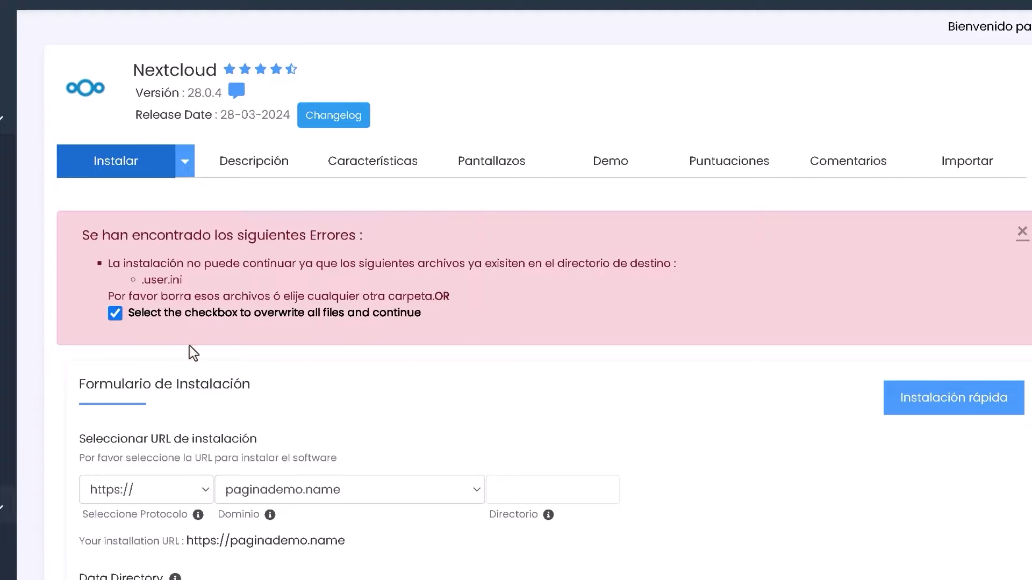
scroll(956, 369, "down", 15)
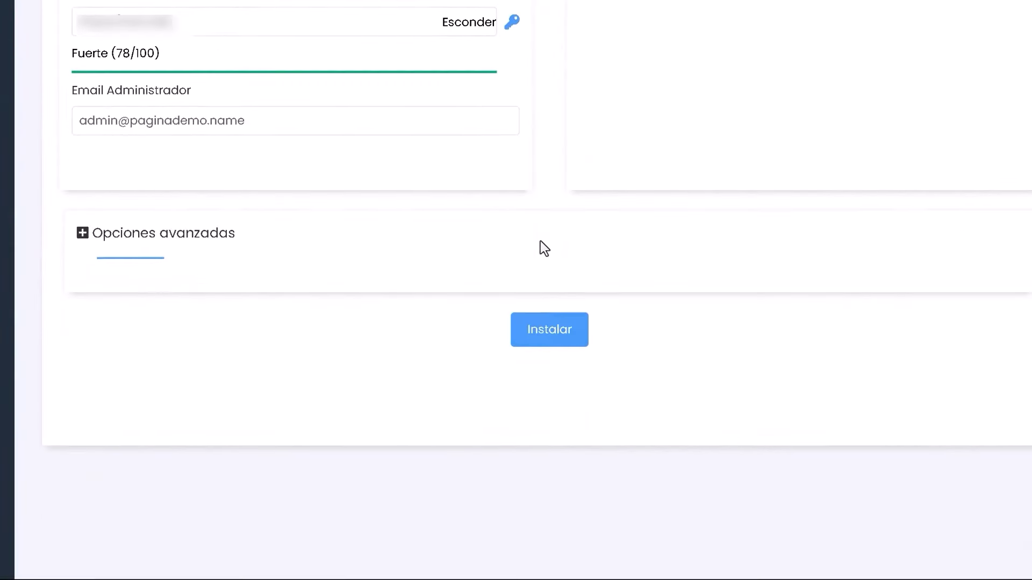
left_click(541, 338)
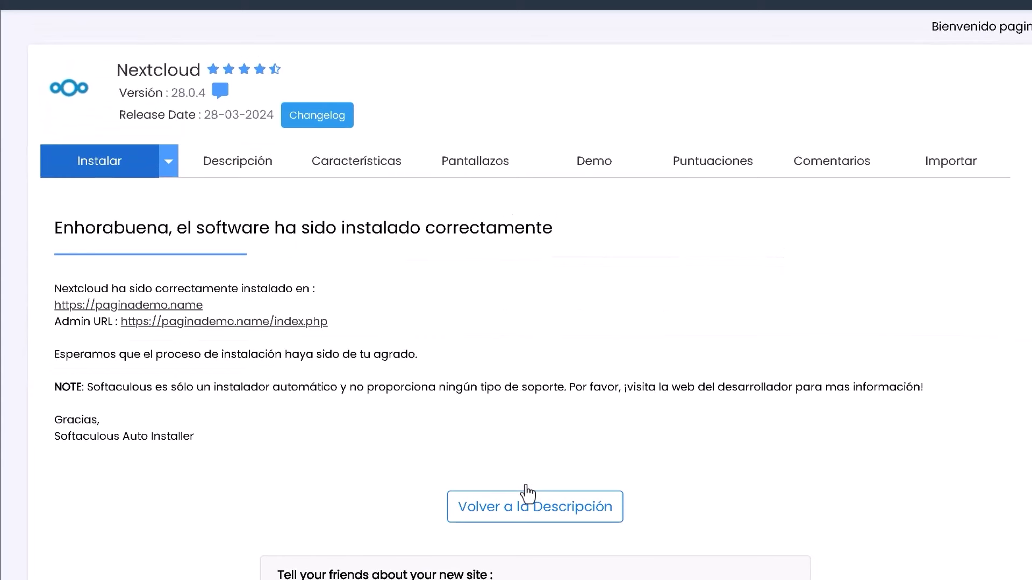
Step: Open the new Nextcloud site through its admin URL, log in with the demo account, and dismiss the welcome dialog
left_click_drag(329, 322, 123, 328)
left_click(183, 356)
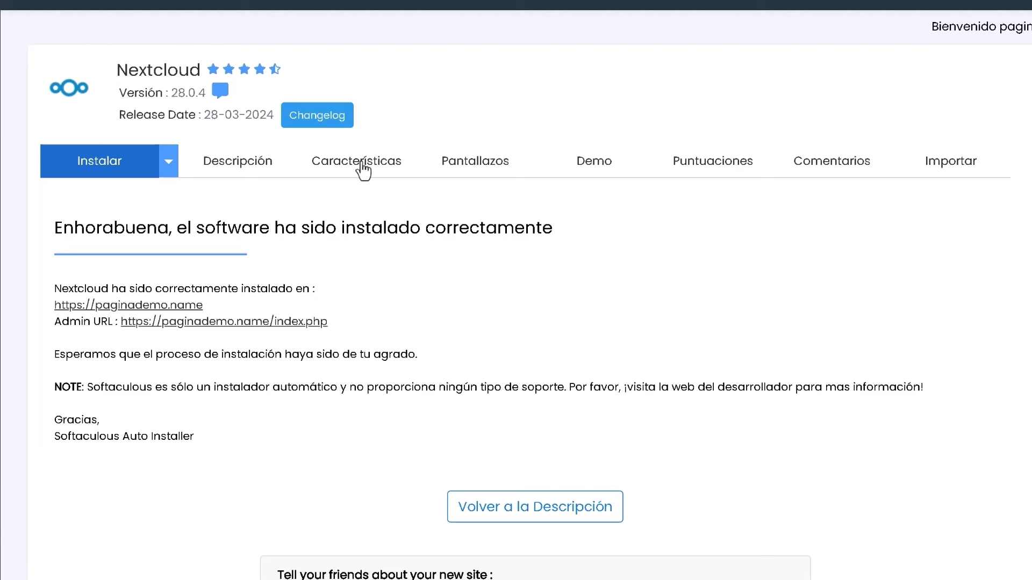
left_click(240, 323)
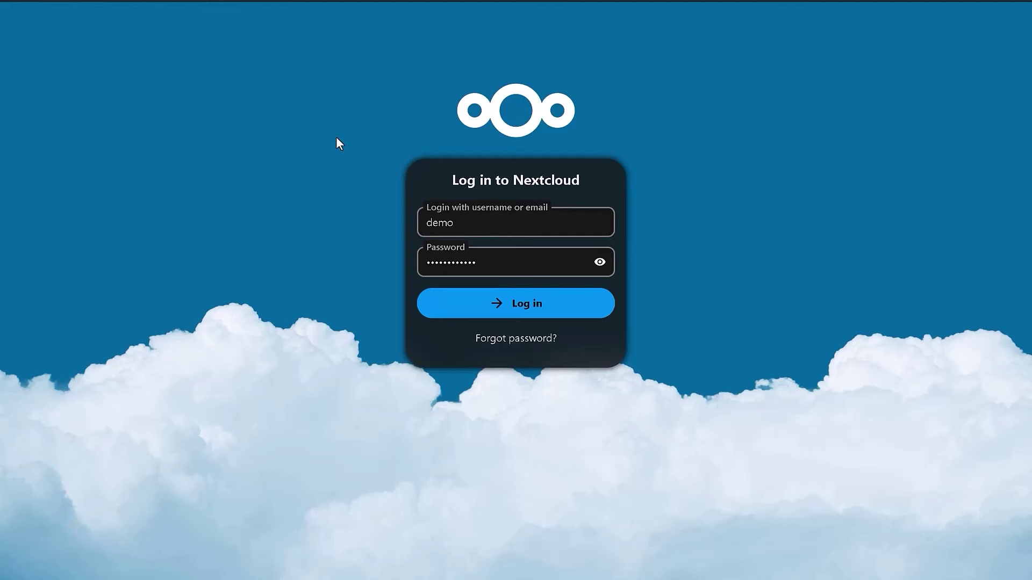
left_click(483, 311)
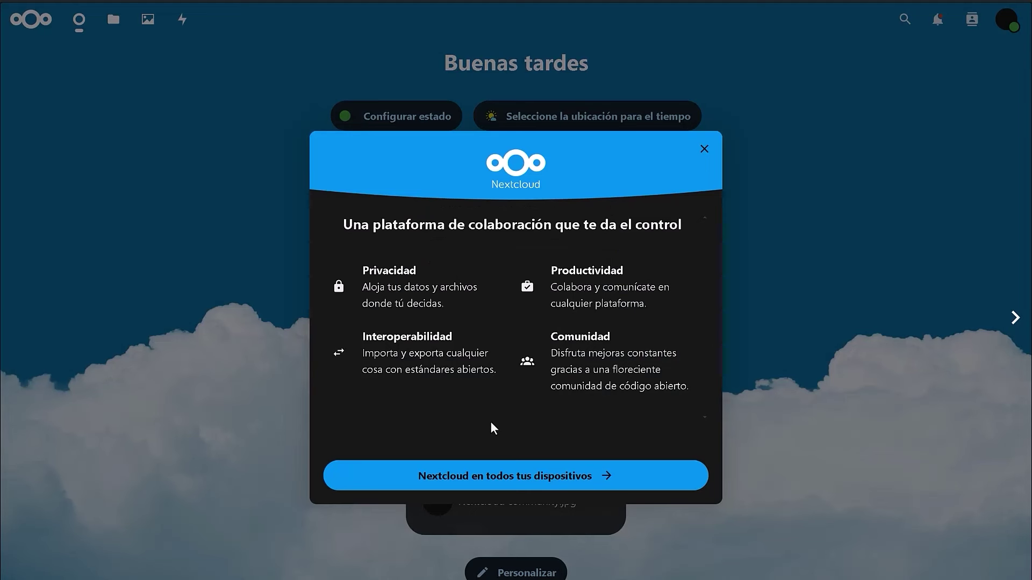
left_click(705, 150)
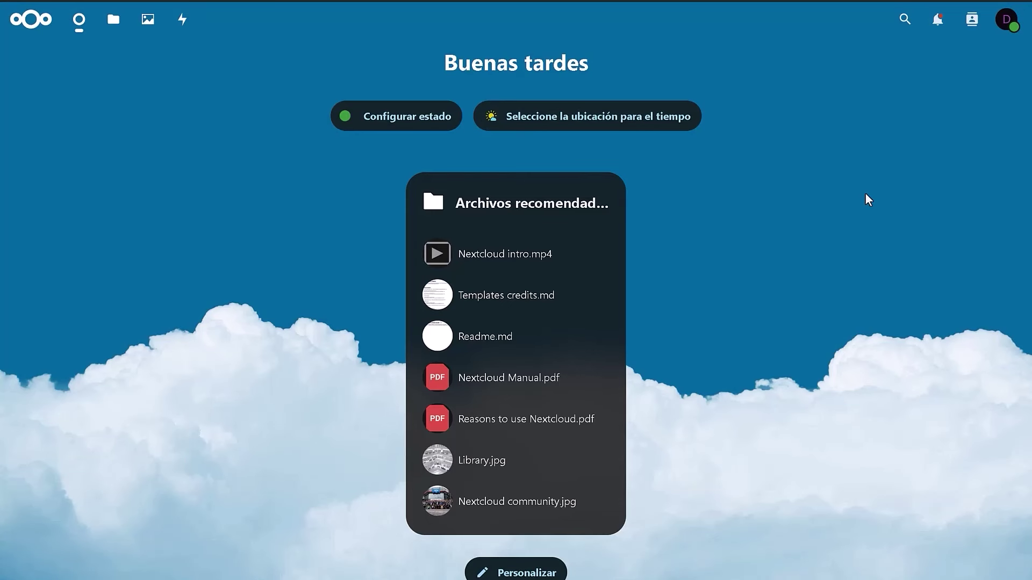
Step: Open the demo user's profile for editing and upload the round red OC logo as the profile picture
left_click(1007, 20)
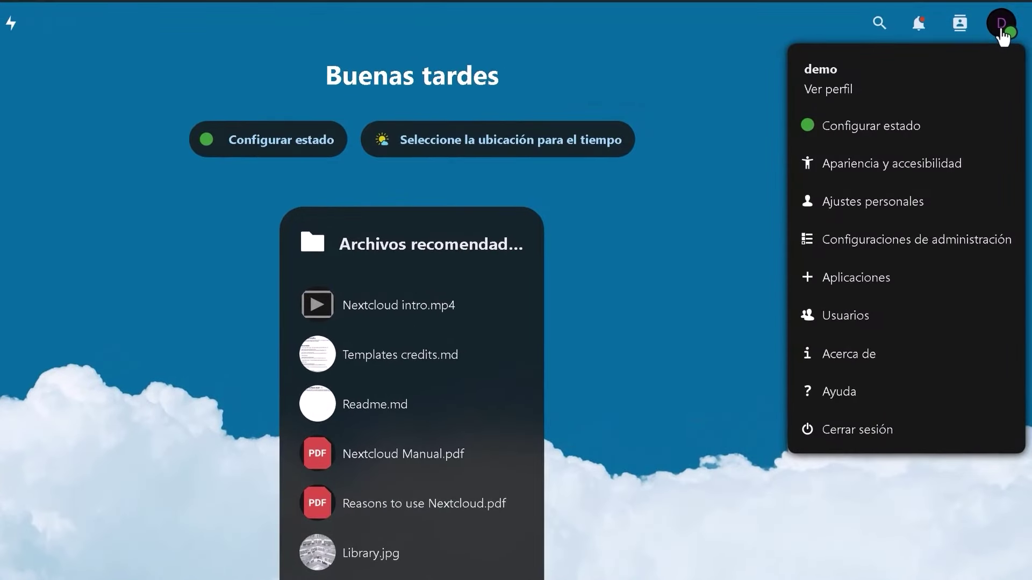
left_click(842, 92)
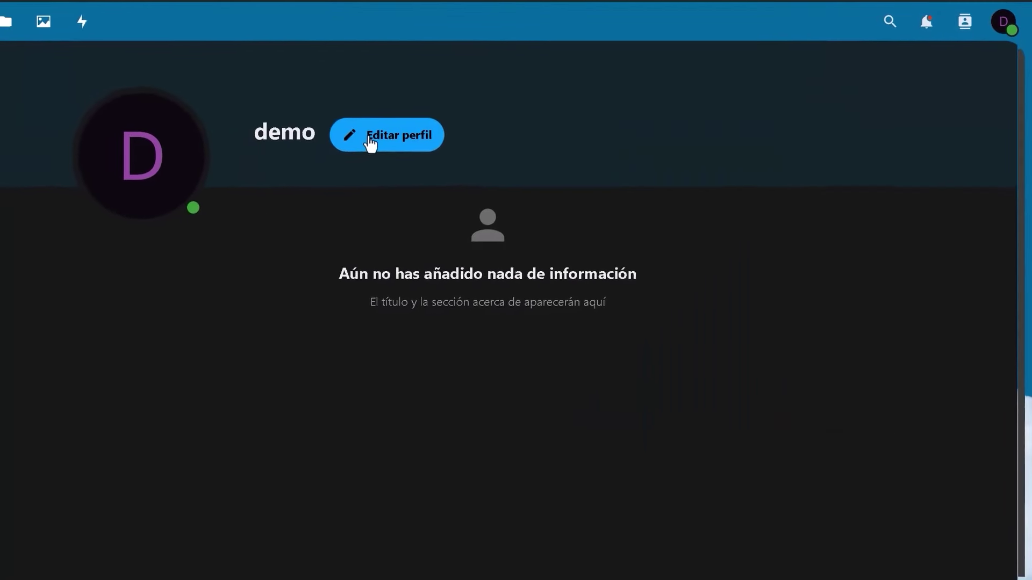
left_click(401, 136)
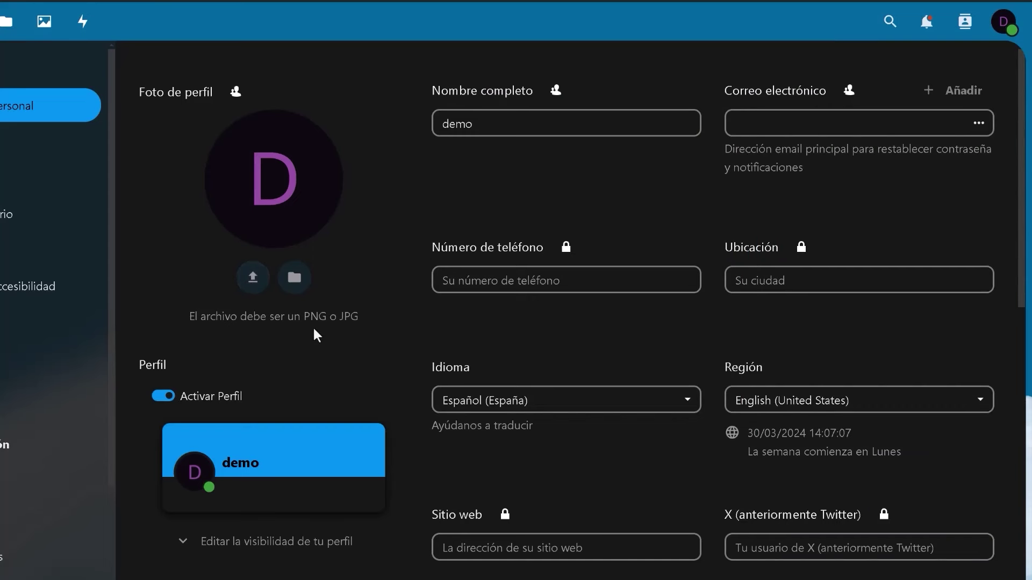
left_click(258, 286)
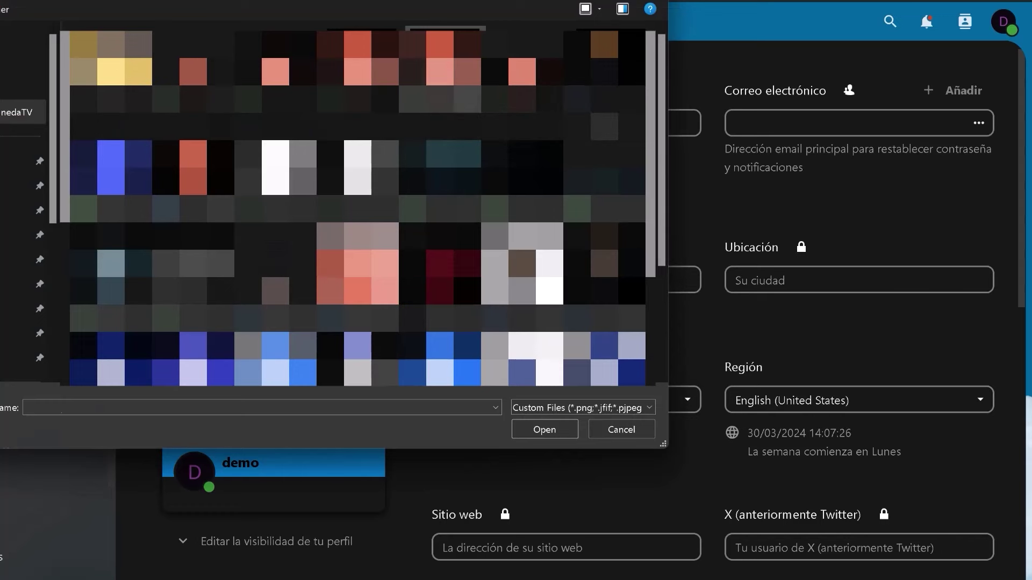
left_click(533, 425)
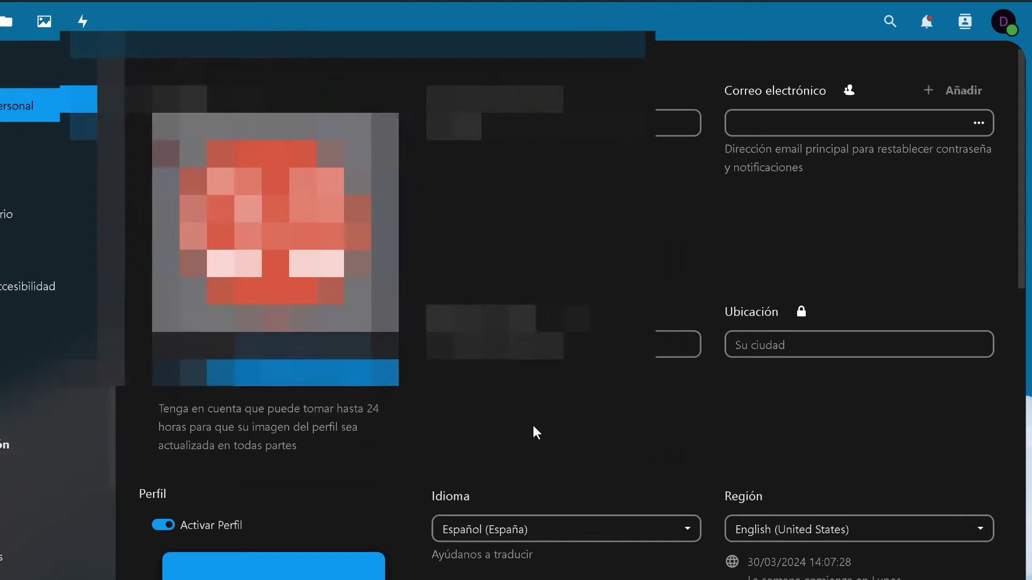
left_click(299, 379)
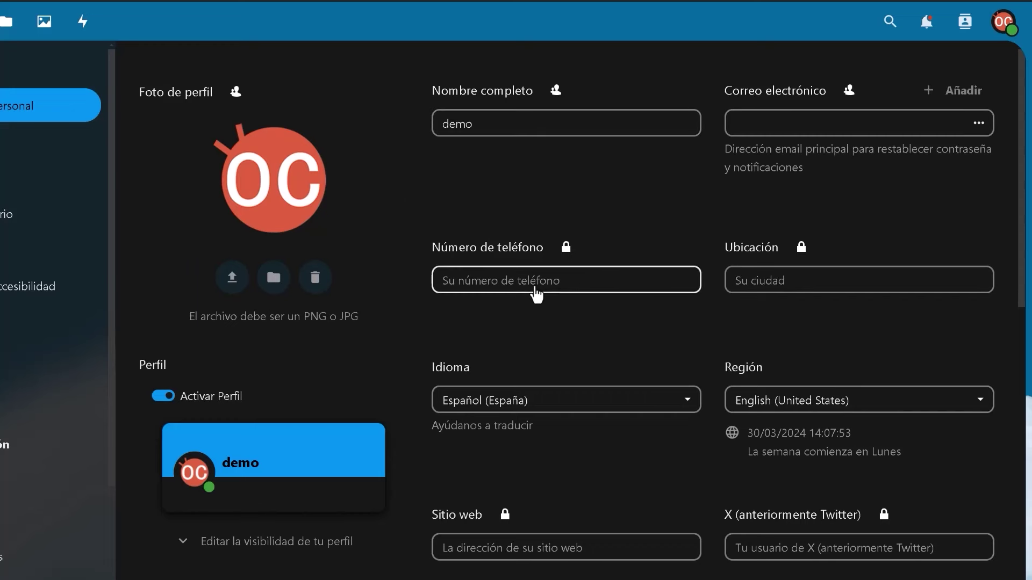
Step: Set the region in the personal information settings to Spanish (Mexico)
scroll(747, 298, "down", 3)
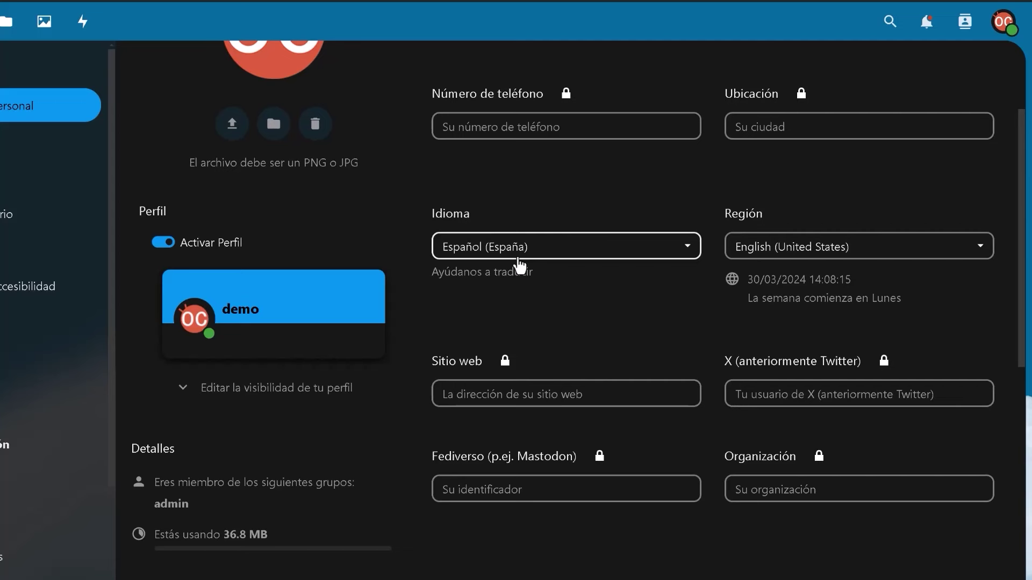
left_click(856, 249)
scroll(730, 428, "down", 10)
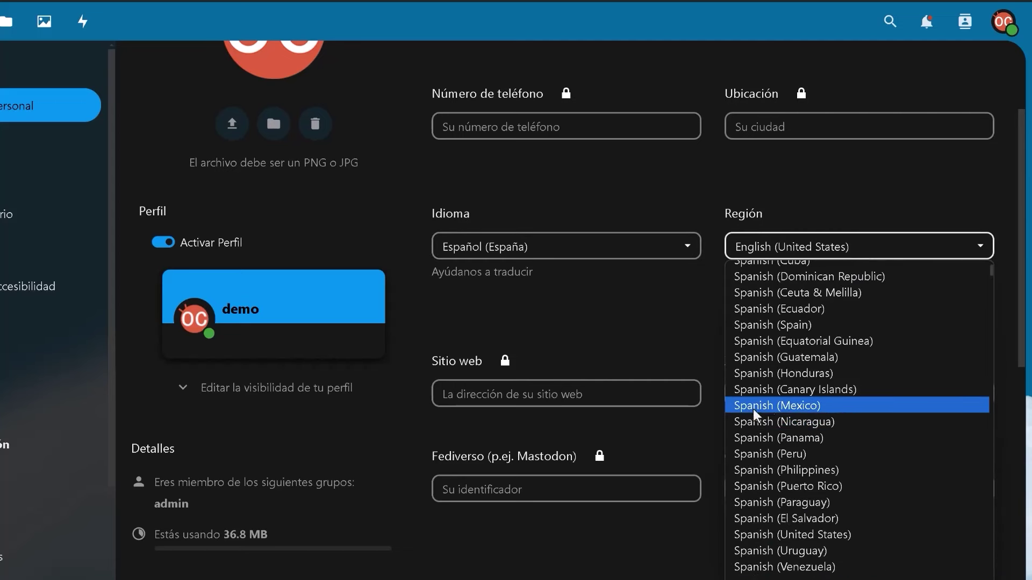
left_click(738, 407)
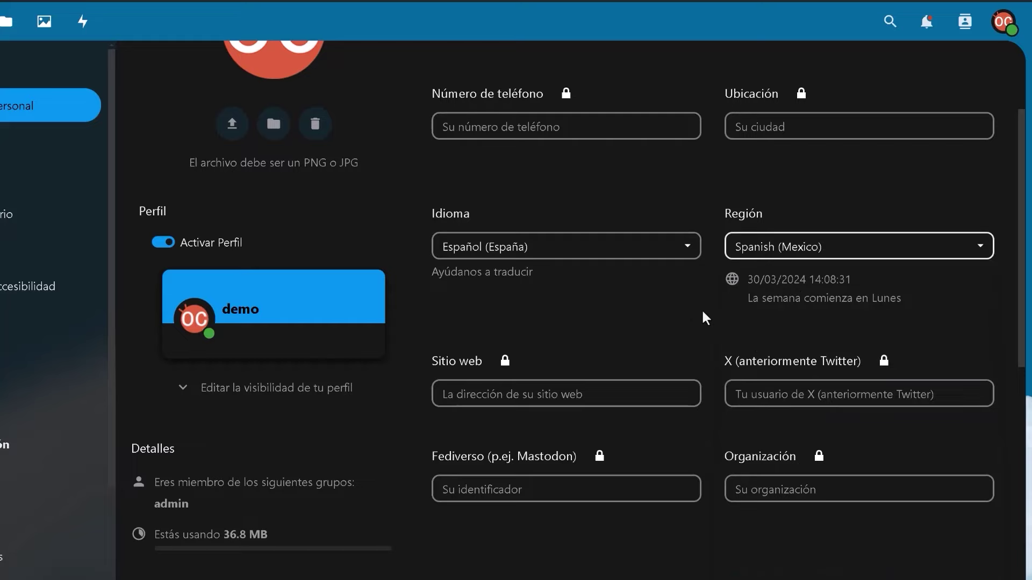
Step: Examine the remaining personal information fields and the visibility options available for each profile item
scroll(594, 357, "up", 3)
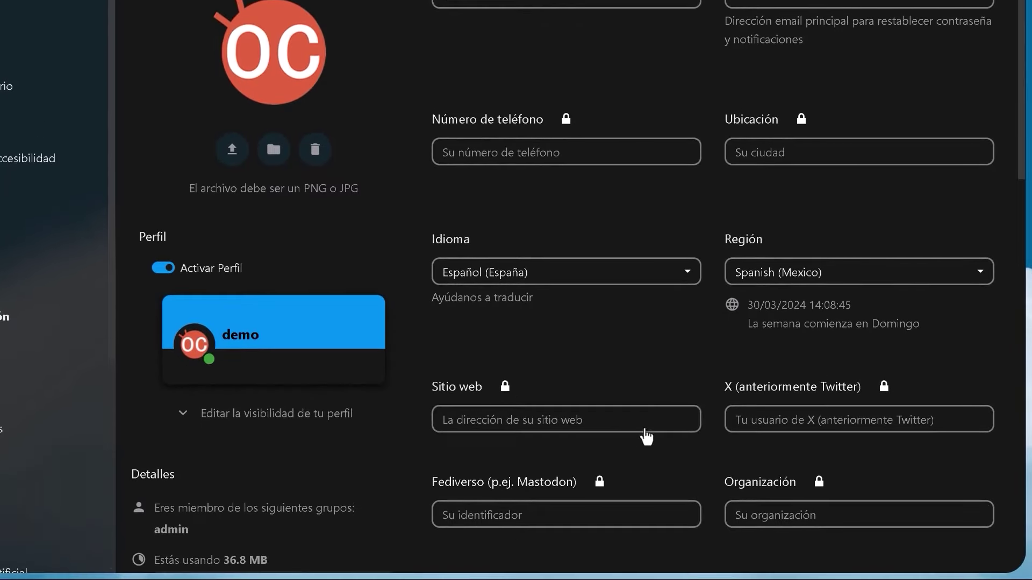
scroll(760, 398, "down", 3)
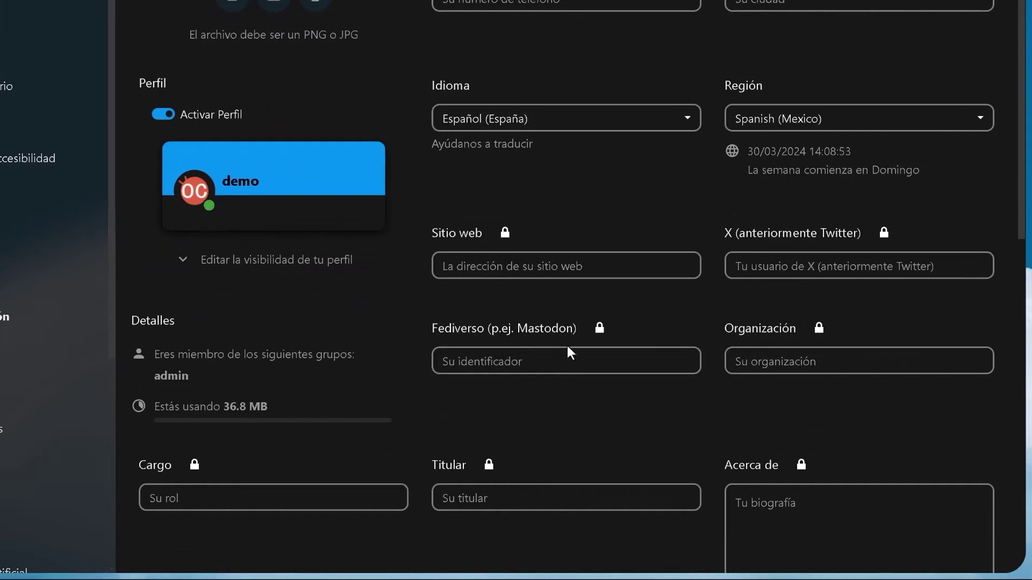
scroll(568, 350, "down", 2)
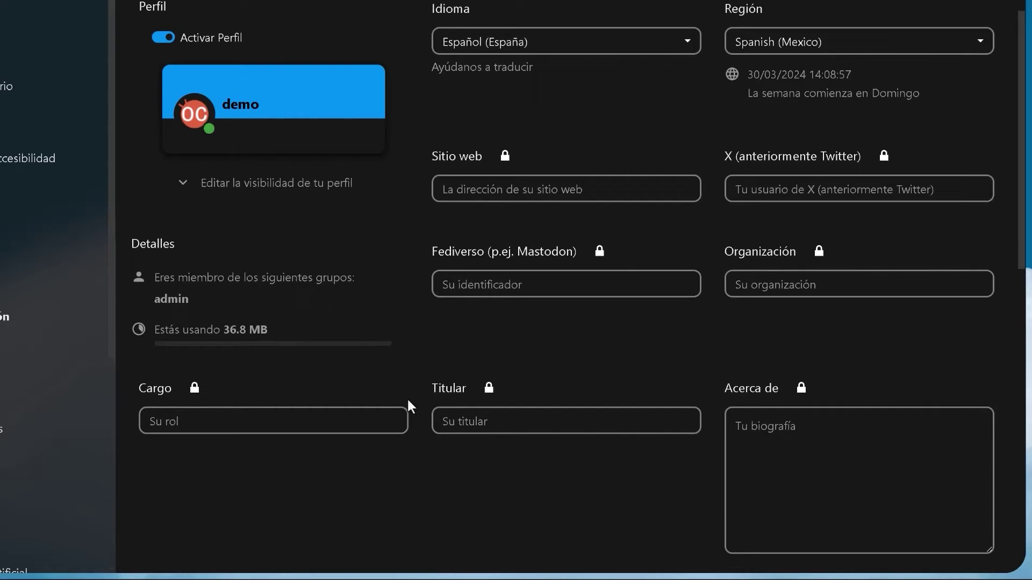
scroll(408, 400, "up", 4)
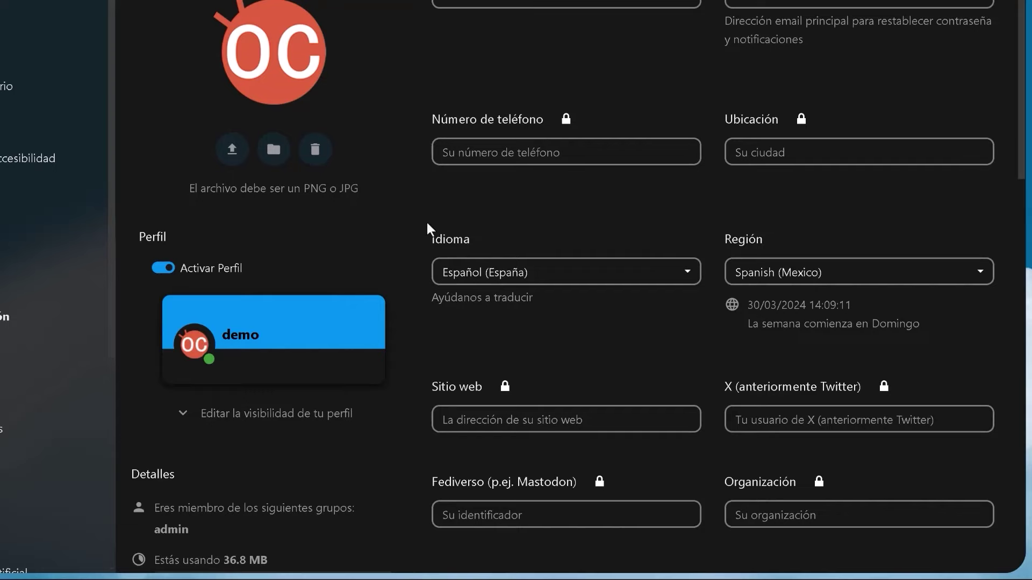
scroll(426, 220, "down", 13)
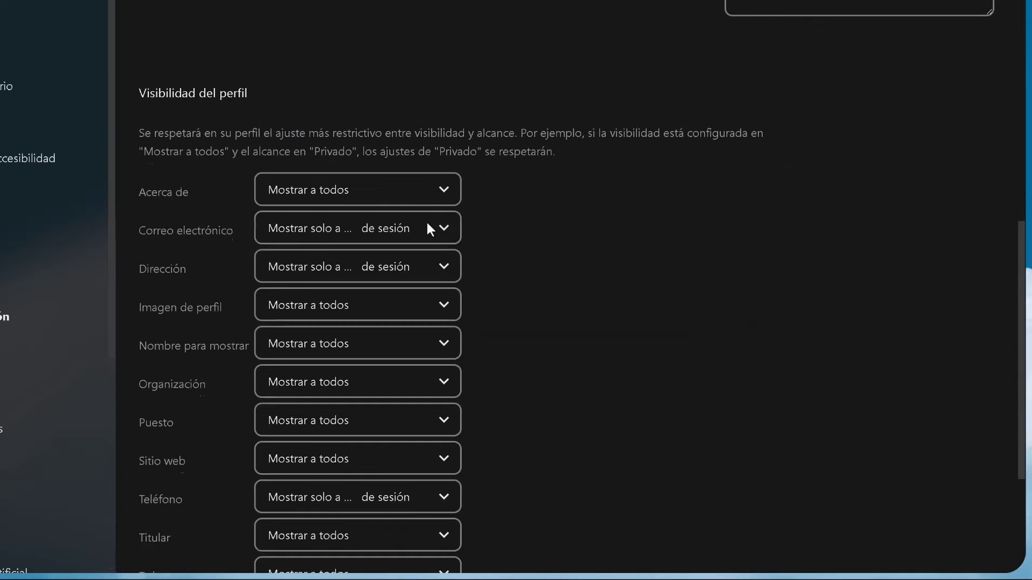
scroll(509, 253, "down", 2)
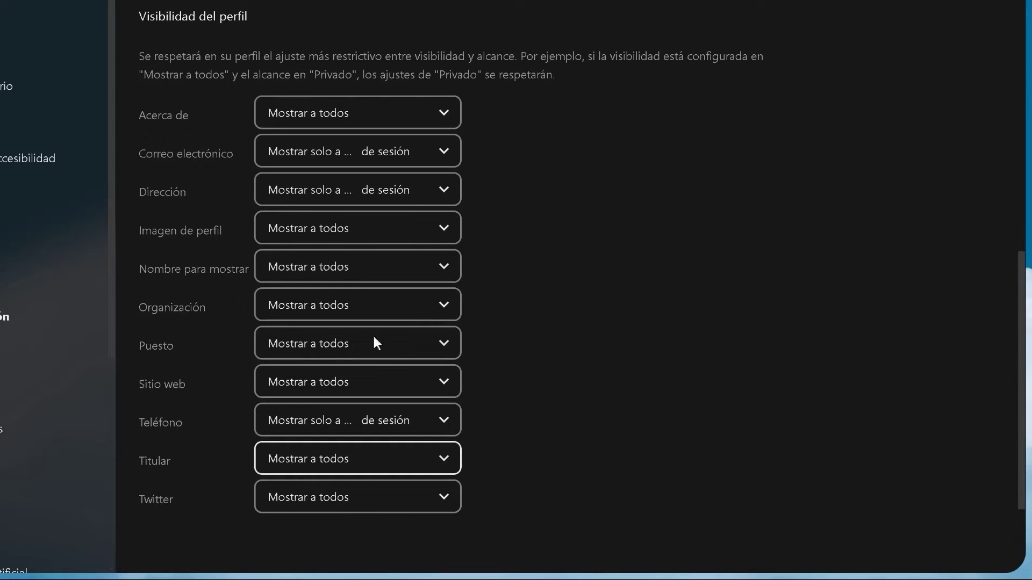
left_click(442, 123)
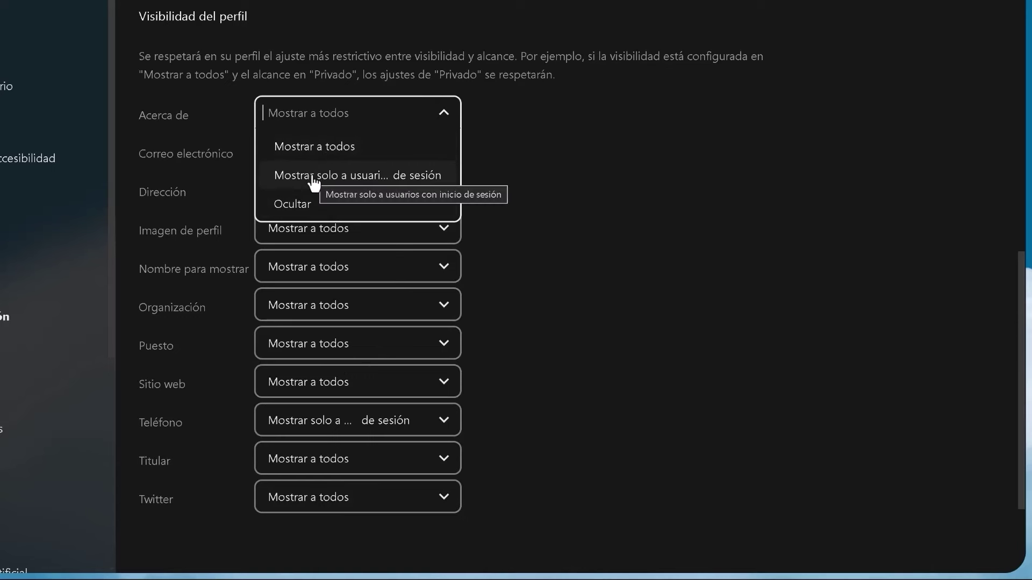
left_click(505, 119)
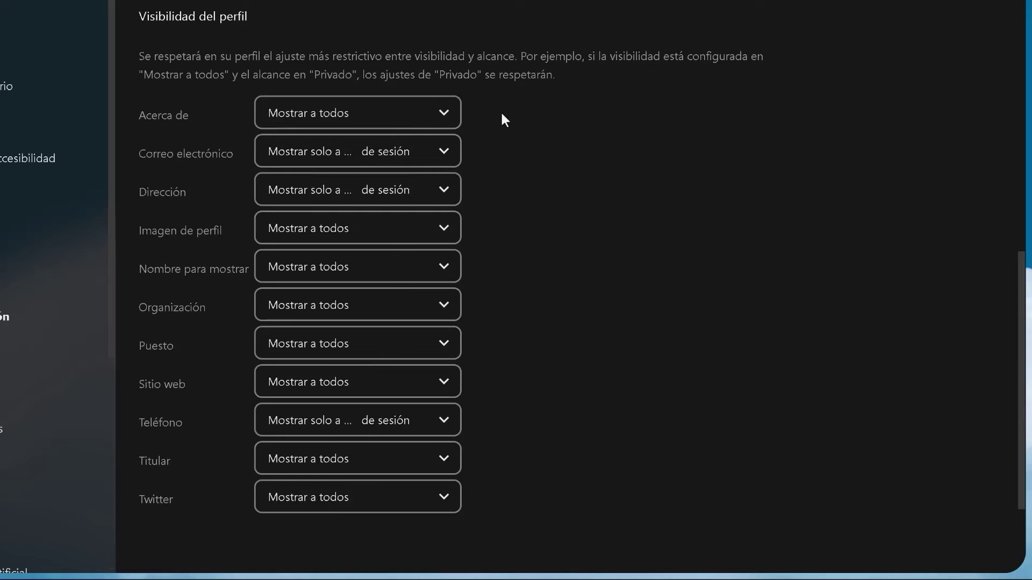
left_click(444, 157)
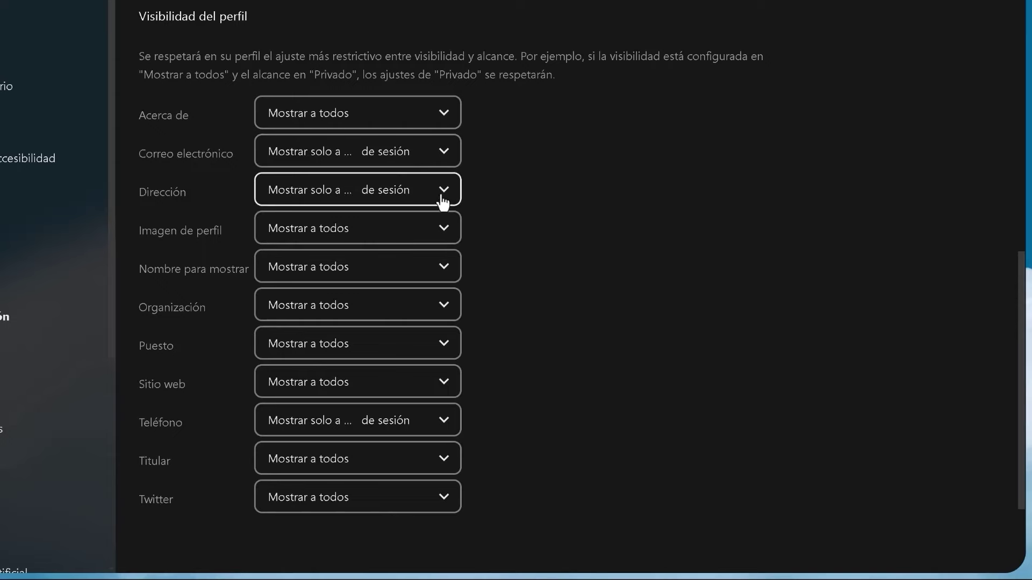
left_click(442, 197)
left_click(521, 194)
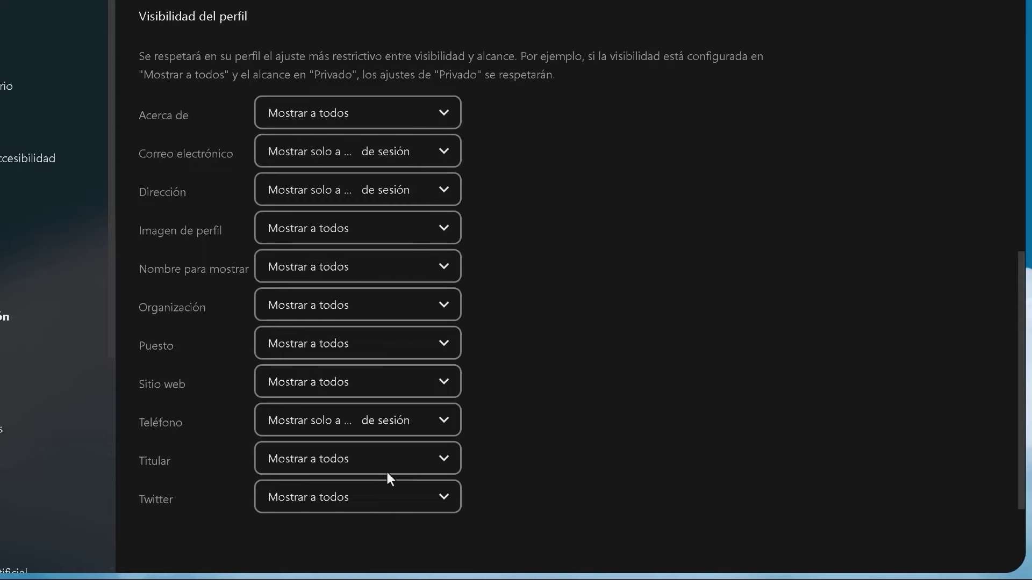
scroll(545, 308, "down", 3)
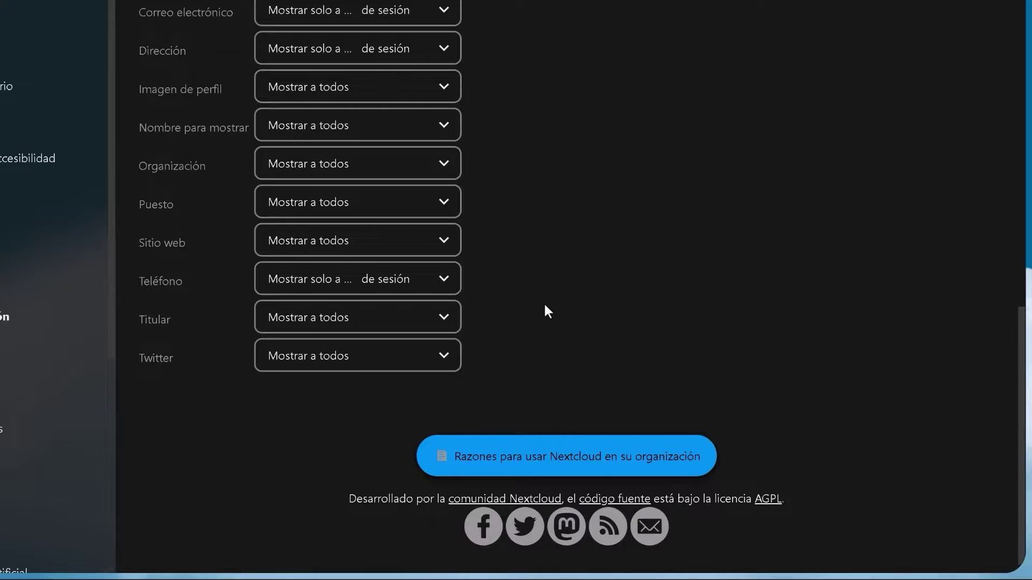
scroll(545, 305, "up", 15)
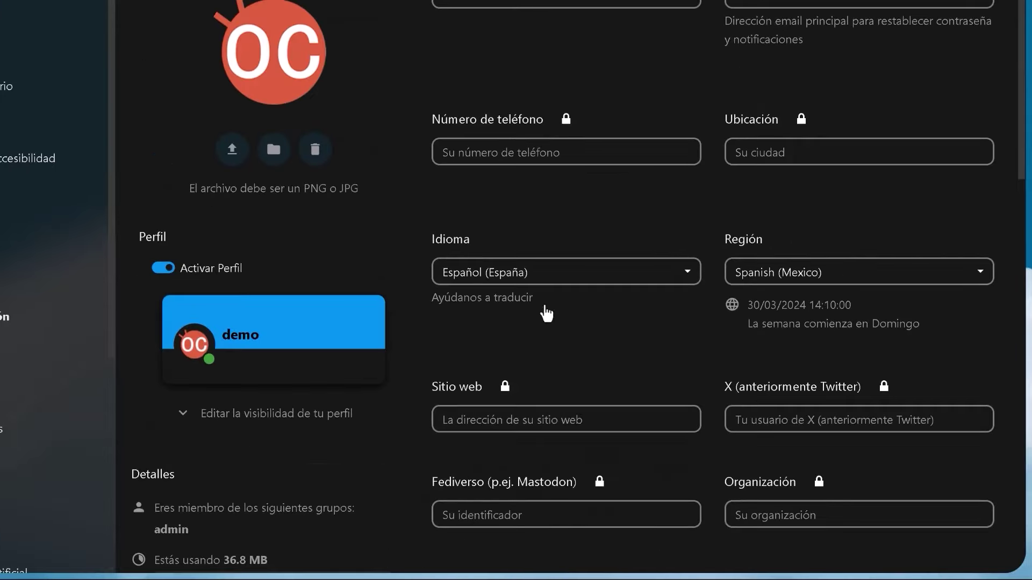
scroll(547, 312, "down", 15)
scroll(546, 312, "up", 14)
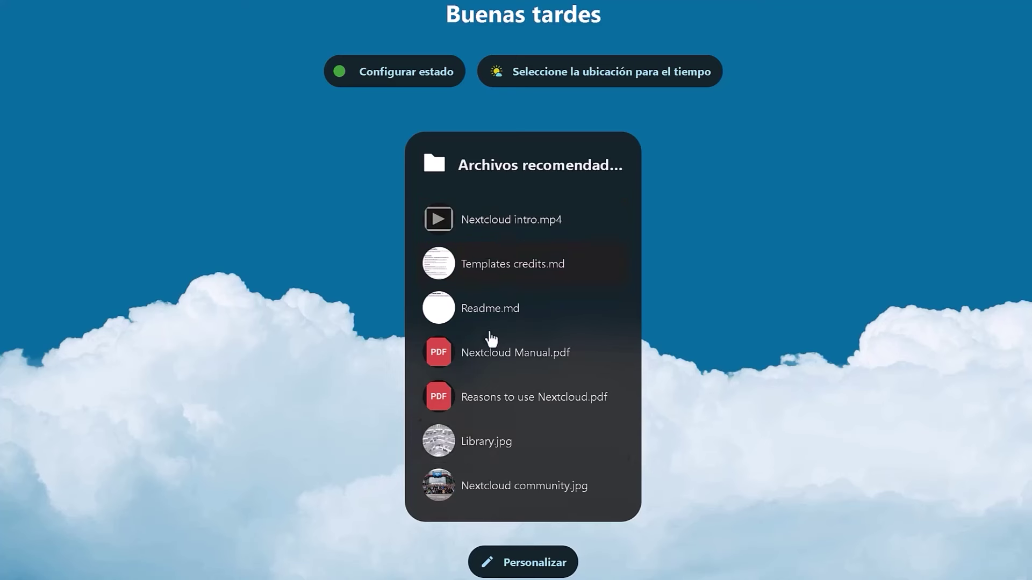
Step: Check the online status and status message options, and set the dashboard weather by detecting the location, allowing the site's location access
left_click(376, 87)
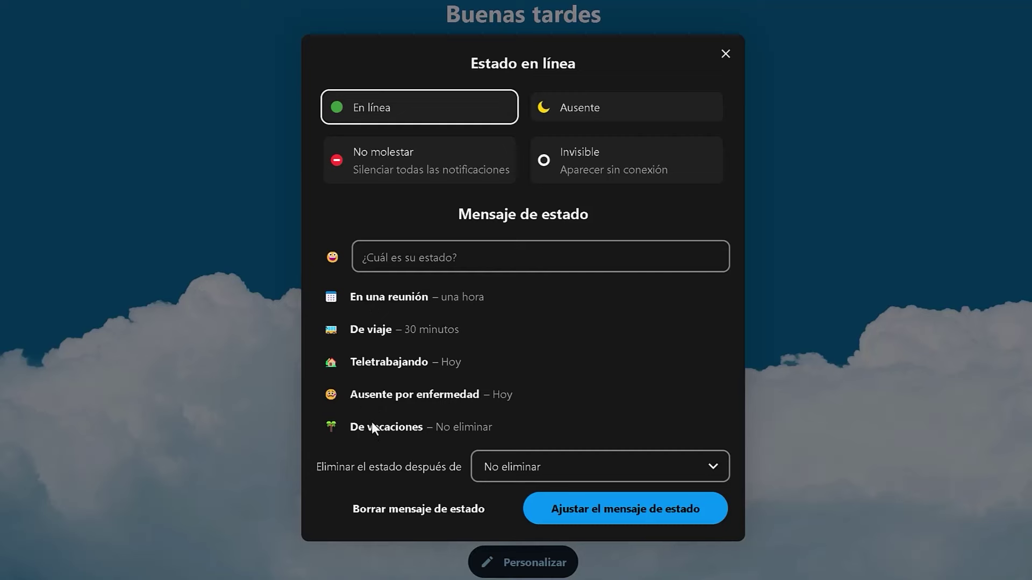
left_click(724, 55)
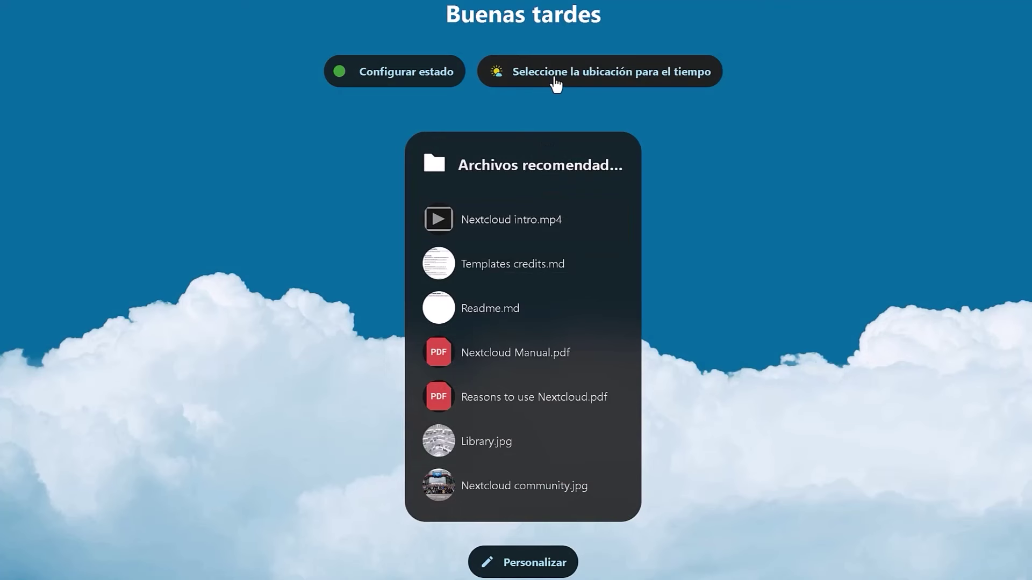
left_click(556, 83)
left_click(572, 183)
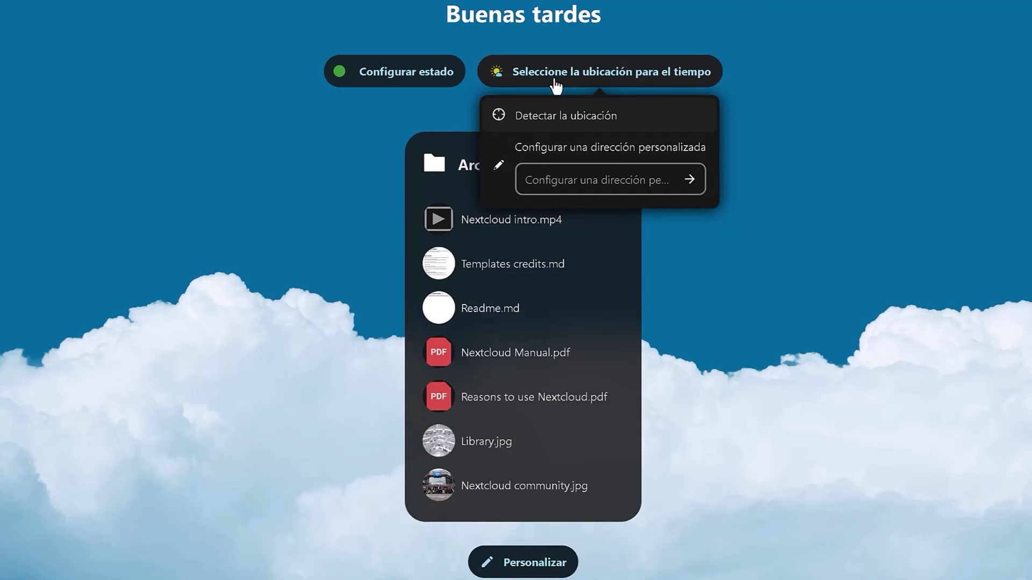
left_click(560, 182)
left_click(548, 121)
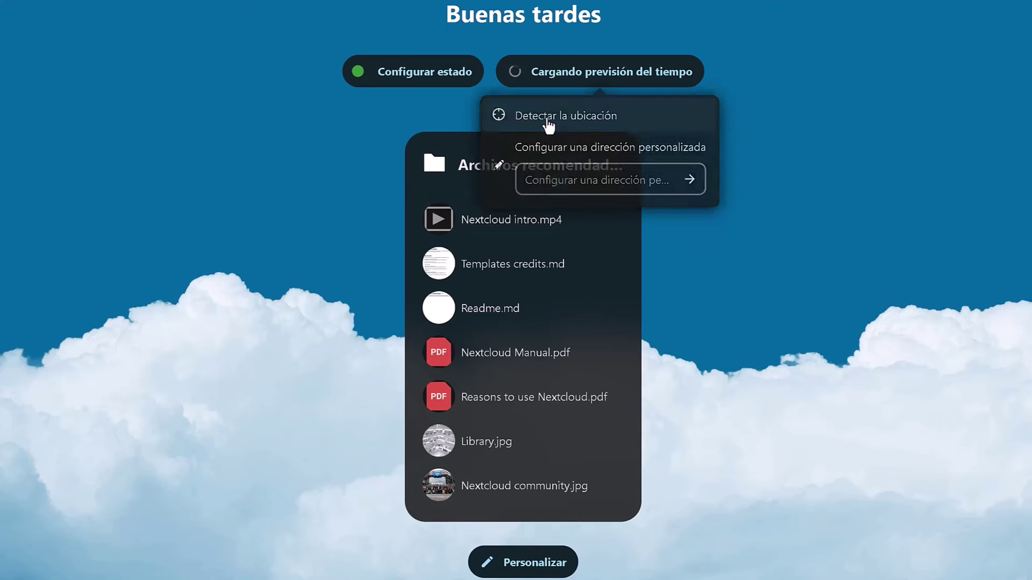
left_click(265, 72)
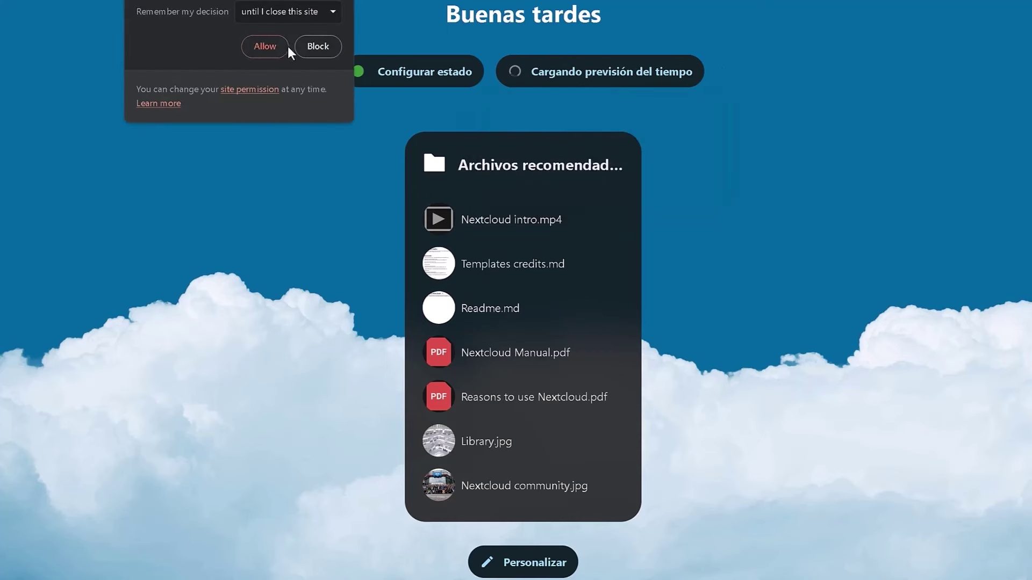
left_click(270, 48)
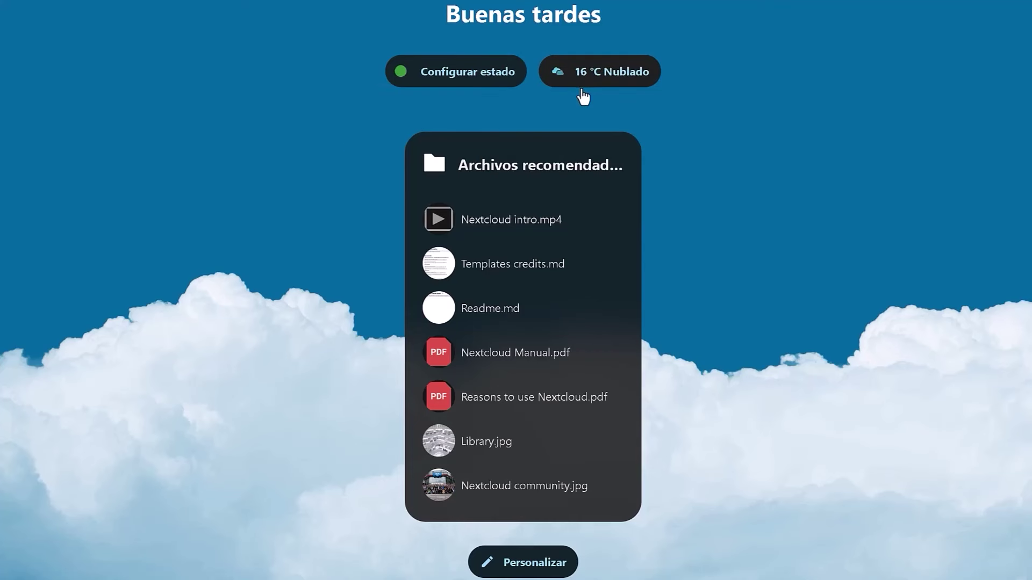
Step: Examine the available dashboard widgets and the unified search dialog, closing each without changes
left_click(514, 564)
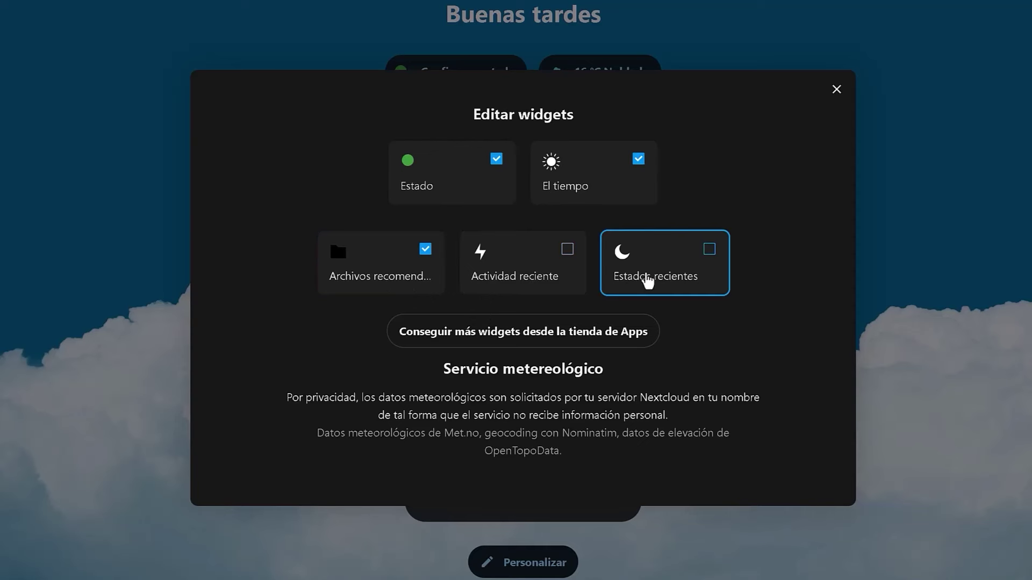
left_click(837, 93)
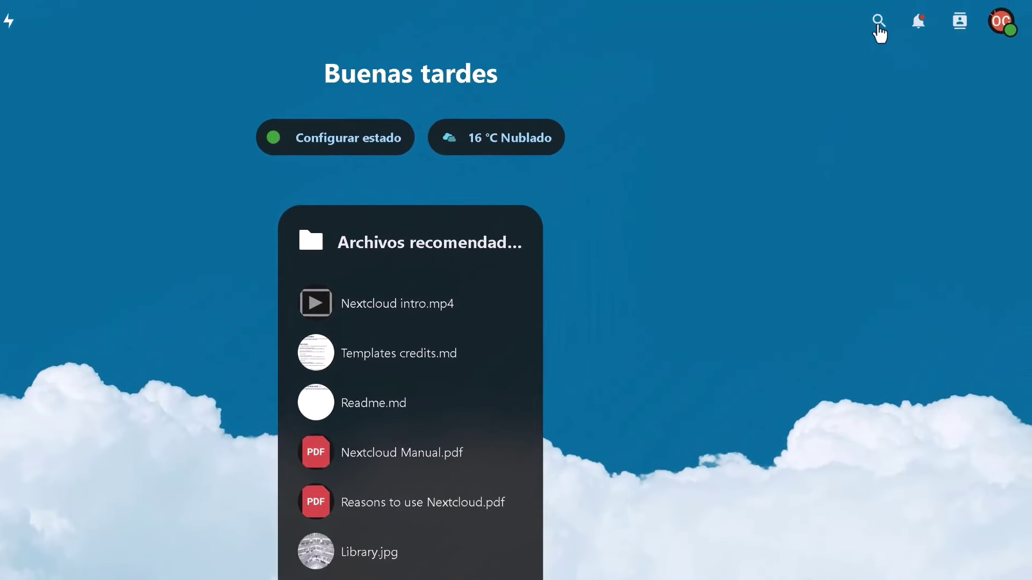
left_click(878, 22)
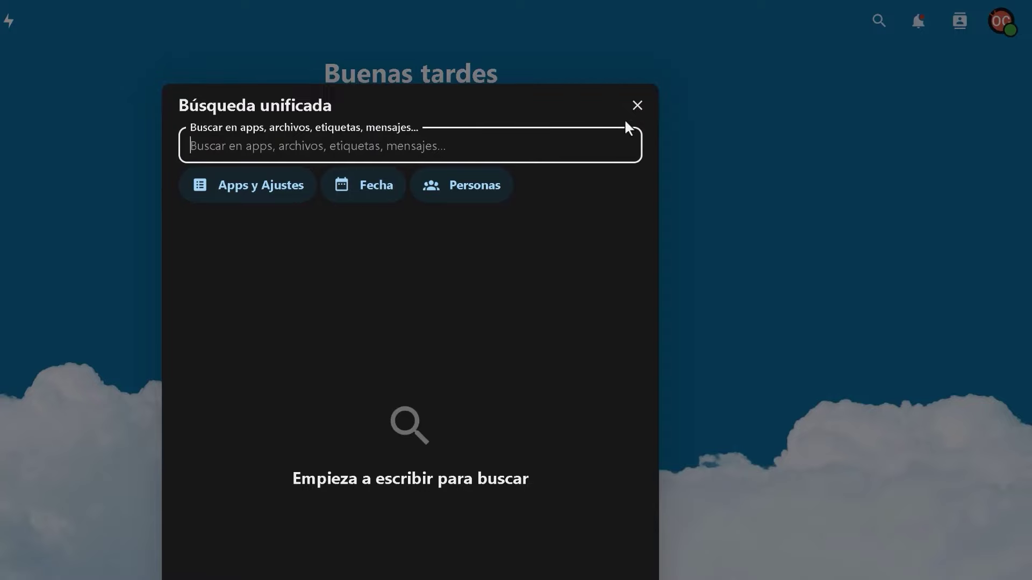
left_click(637, 105)
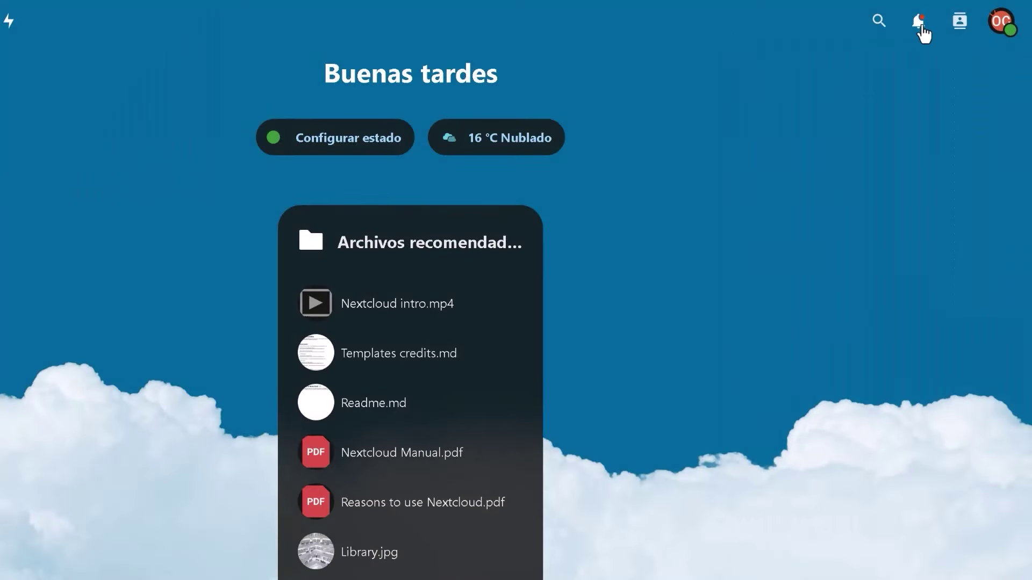
Step: Look through the recommended app notifications and the contact search on the dashboard
left_click(920, 25)
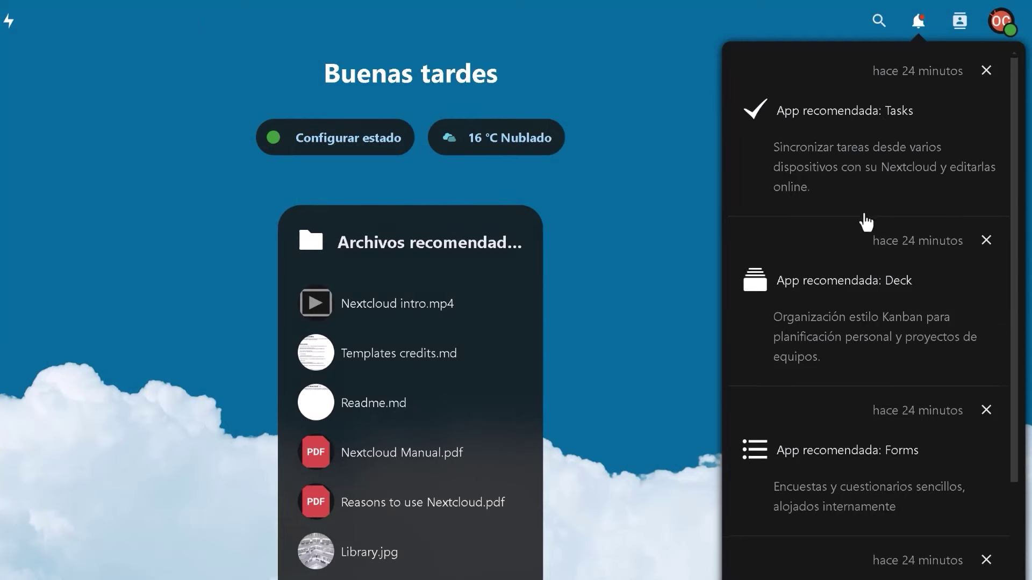
scroll(870, 219, "down", 4)
scroll(866, 222, "up", 4)
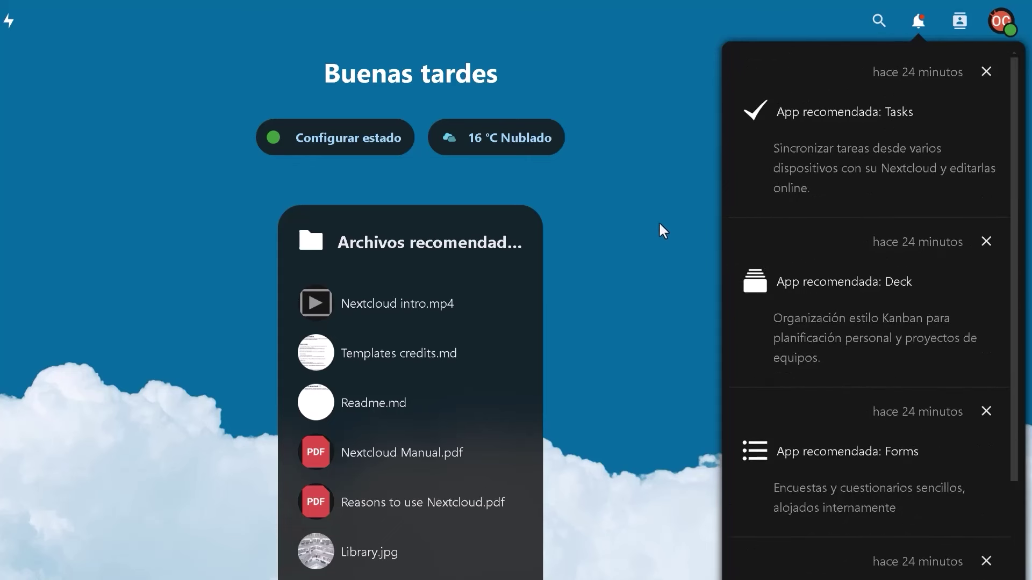
left_click(964, 32)
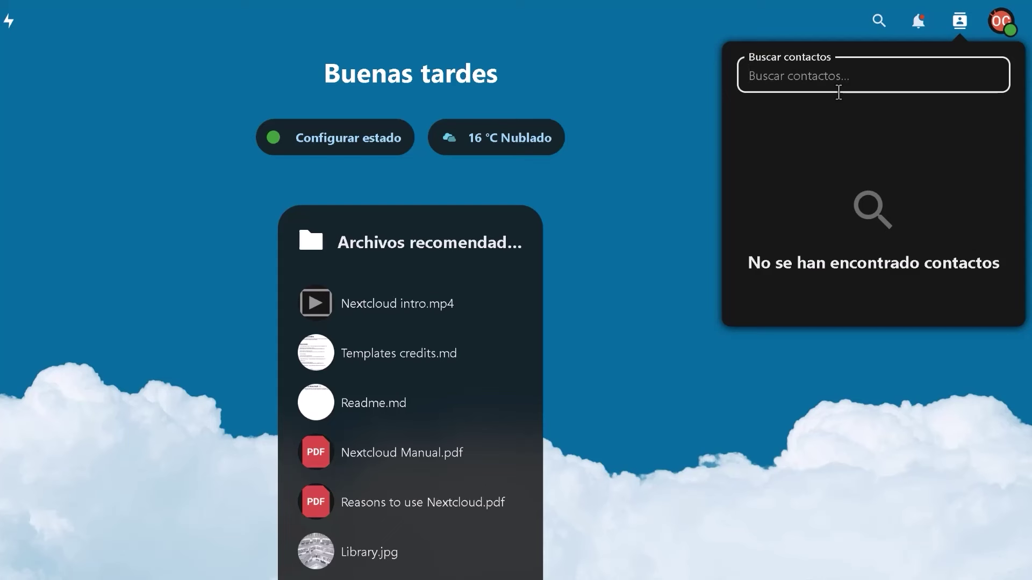
left_click(683, 168)
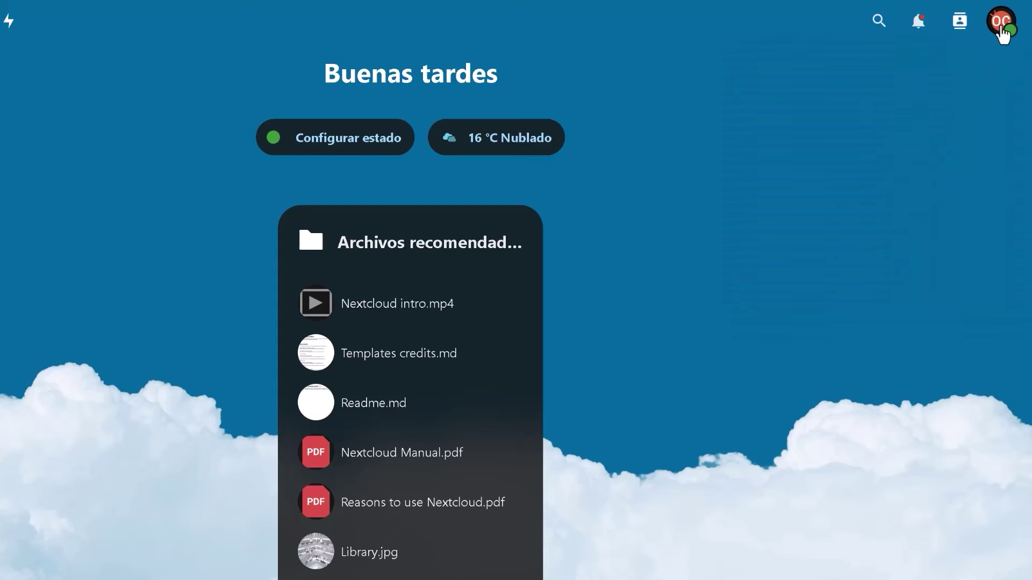
Step: Review the demo account's menu options and open the Nextcloud help resources page
left_click(1002, 24)
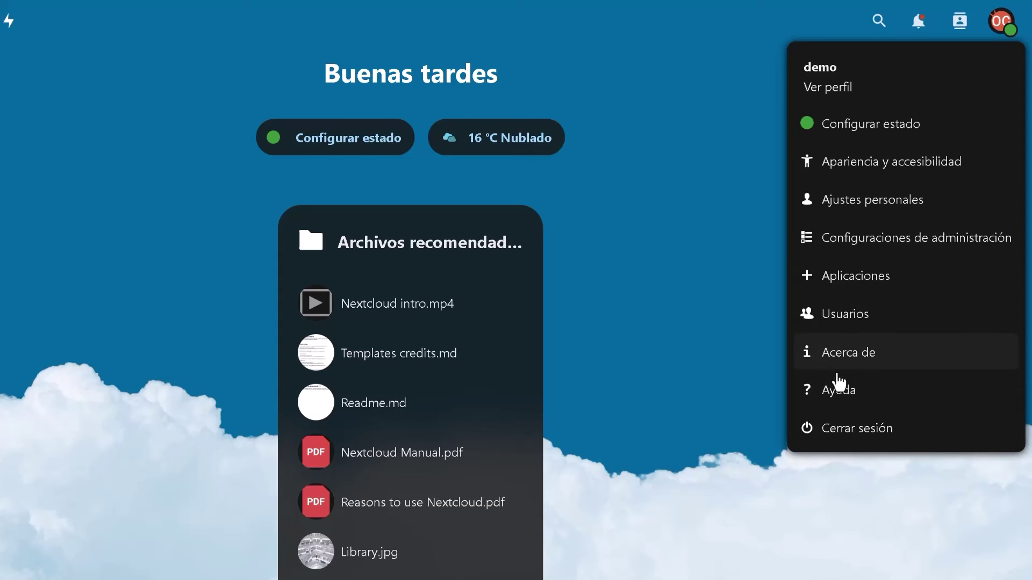
left_click(837, 394)
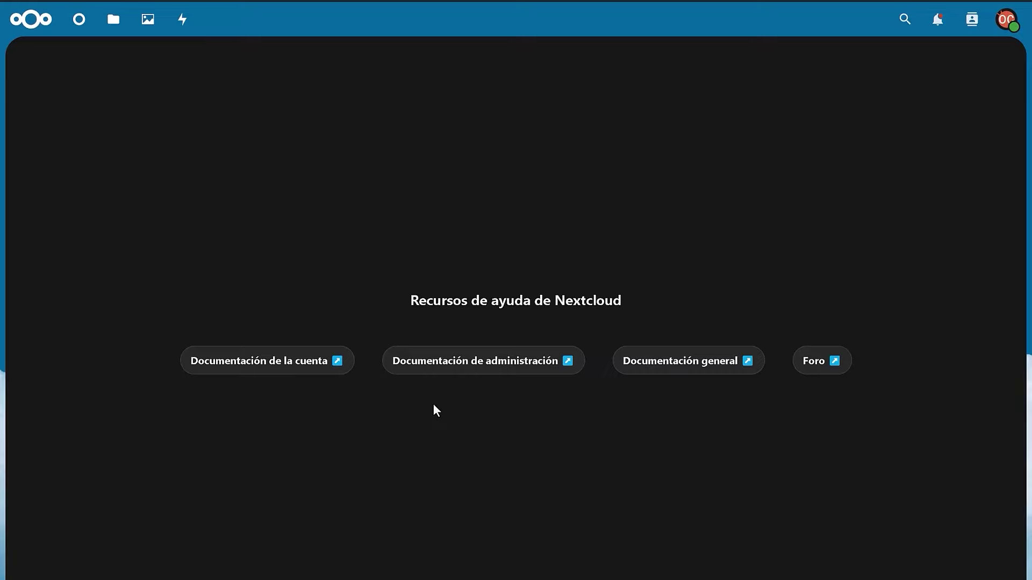
Step: Open the personal settings and review the security section and the mobile and desktop section
left_click(1011, 26)
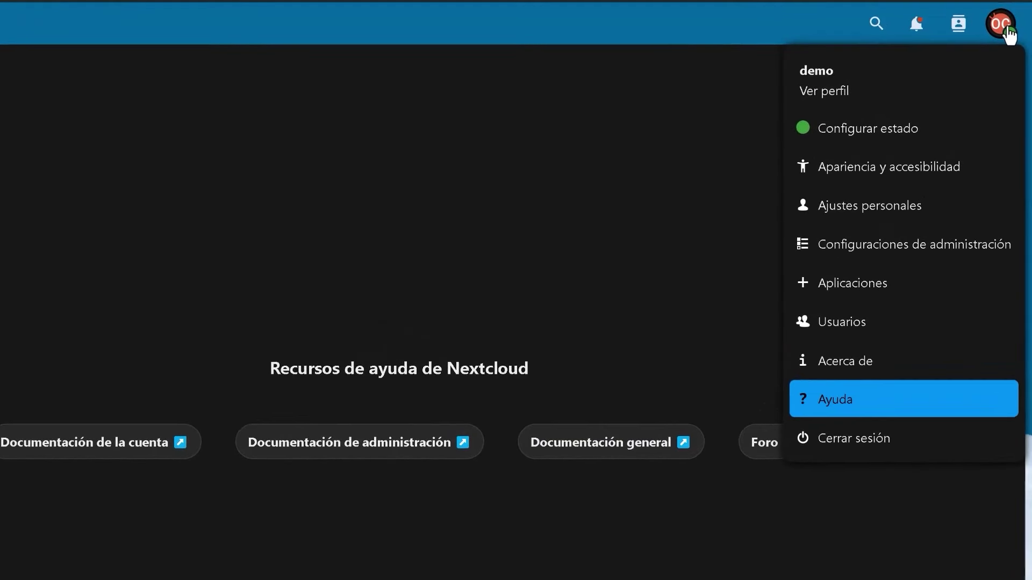
left_click(858, 212)
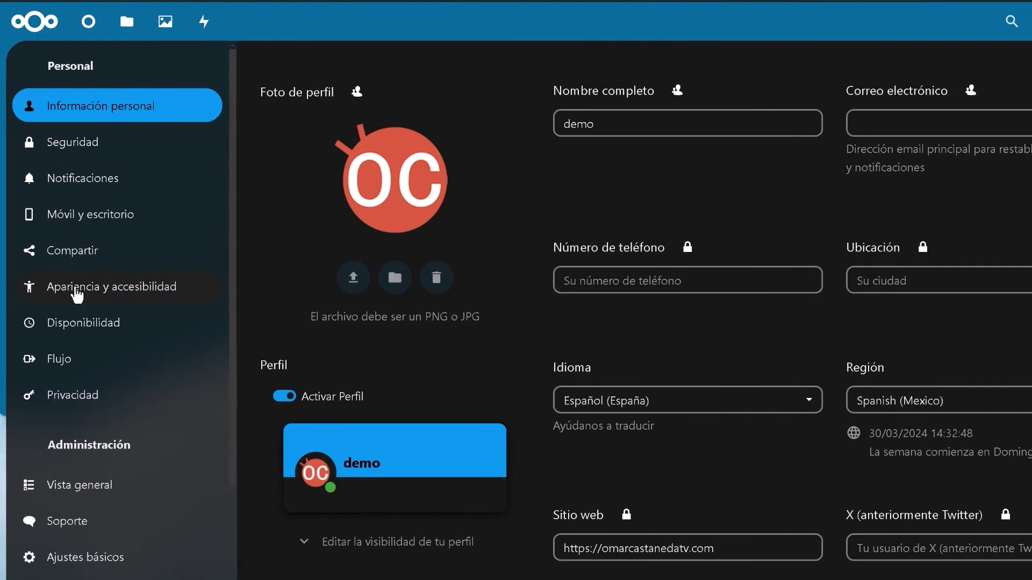
left_click(71, 155)
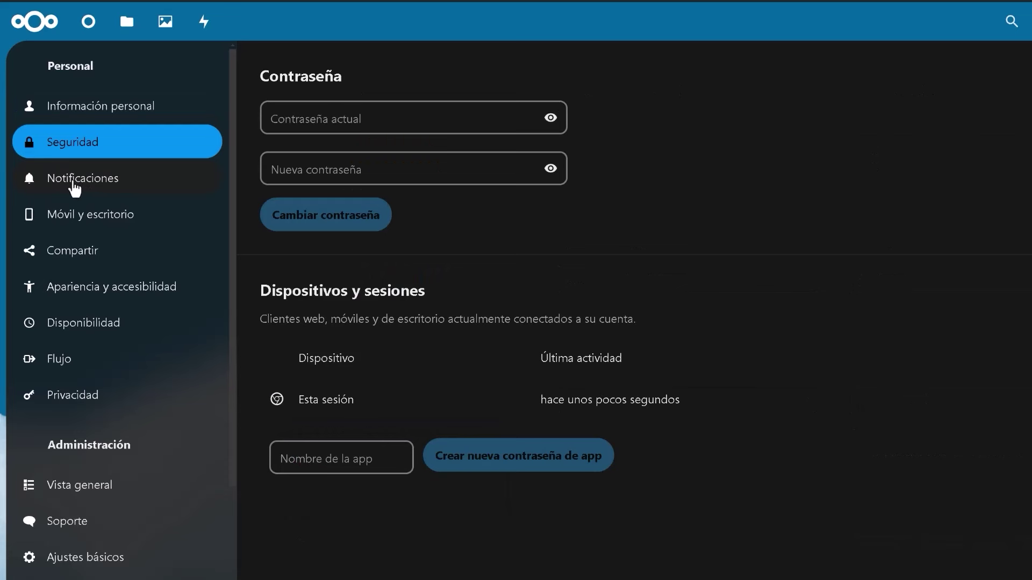
left_click(81, 226)
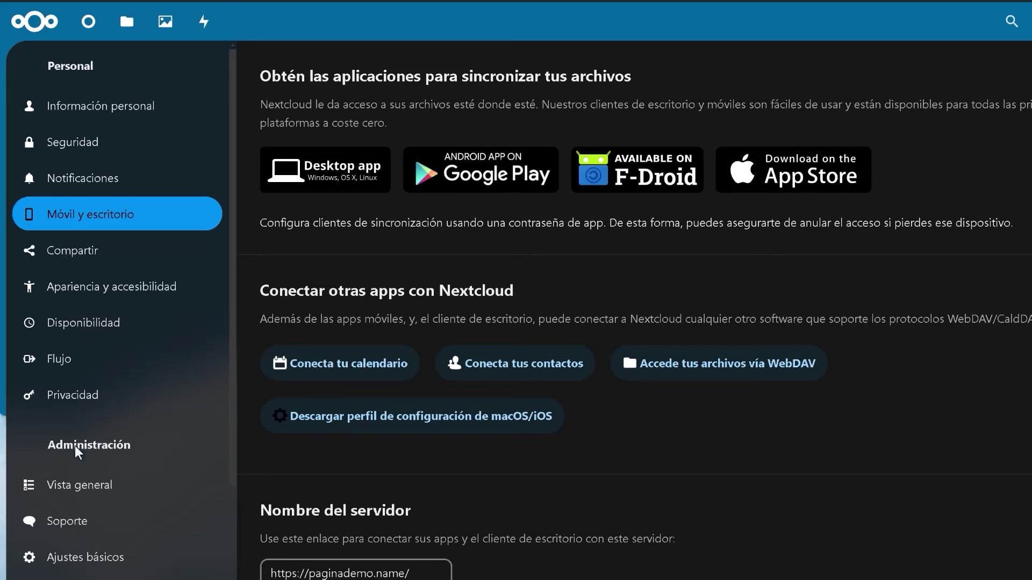
Step: Examine the personal and administration settings categories, from personal privacy through administration privileges, activity and notifications
scroll(88, 519, "down", 3)
scroll(86, 515, "down", 2)
scroll(88, 519, "up", 5)
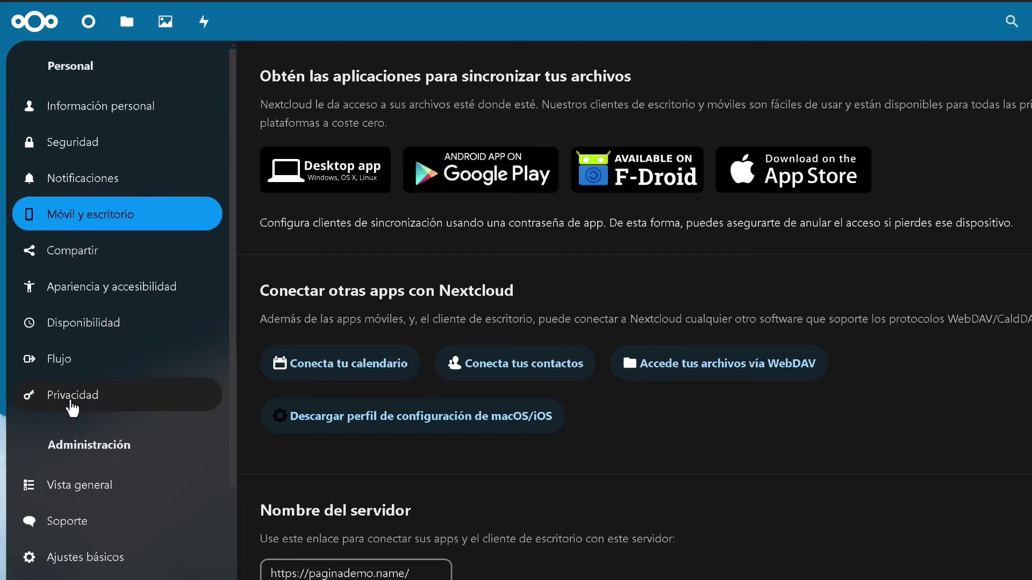
scroll(69, 352, "down", 5)
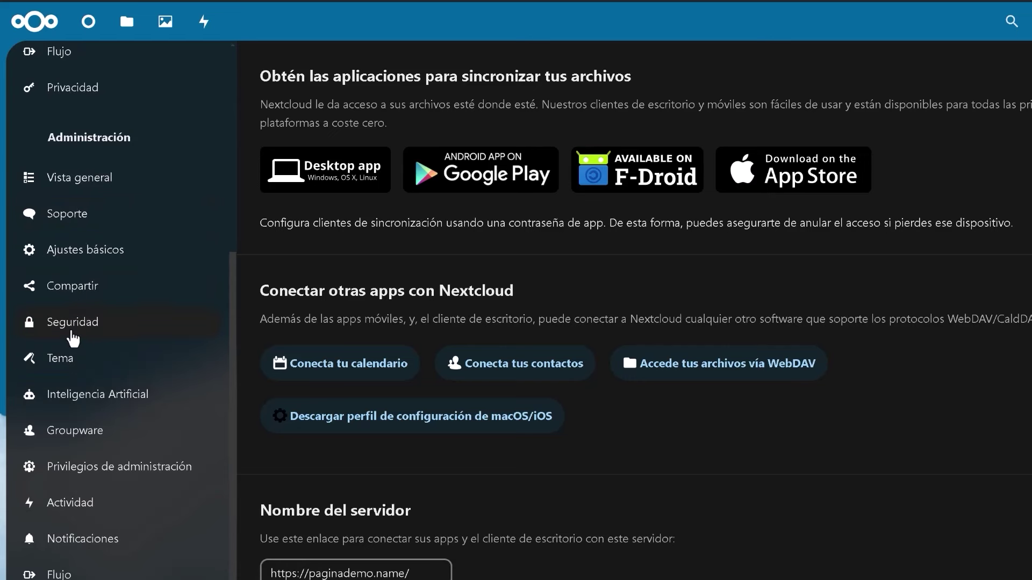
scroll(73, 339, "down", 1)
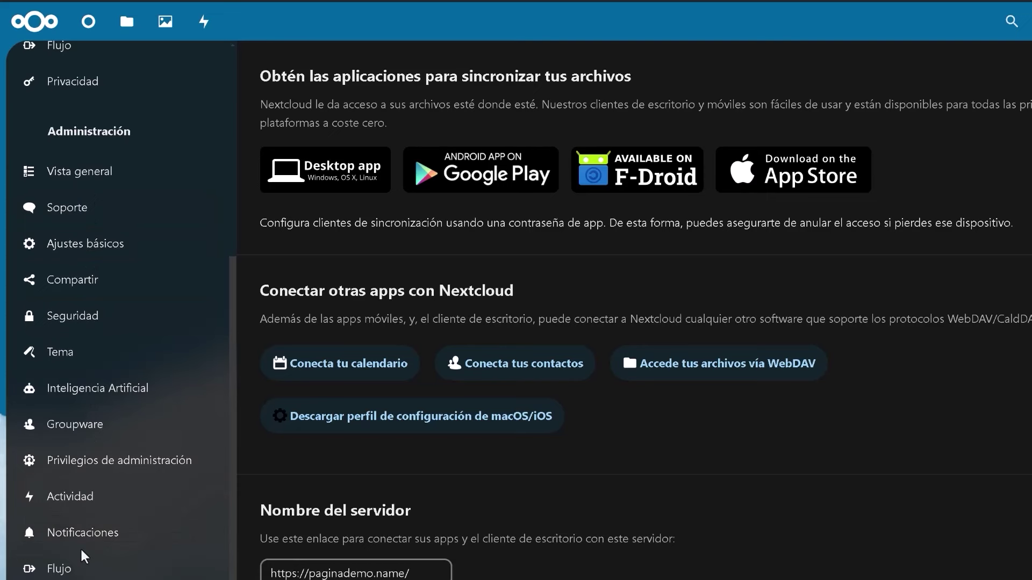
scroll(83, 556, "up", 5)
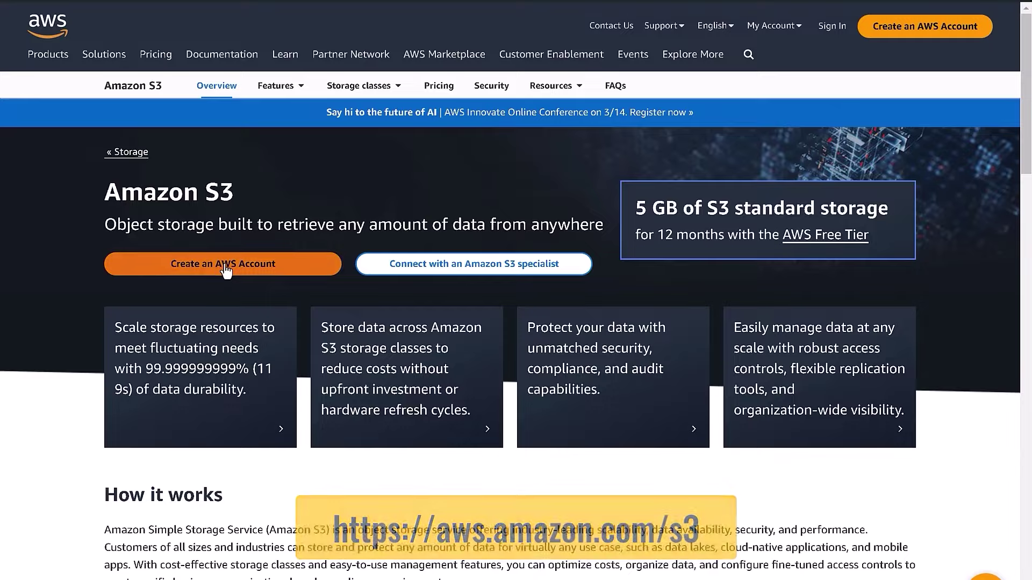
Step: Switch to the Amazon S3 page on the AWS site, look over its overview, and proceed to the AWS console
scroll(435, 335, "down", 1)
scroll(435, 336, "down", 20)
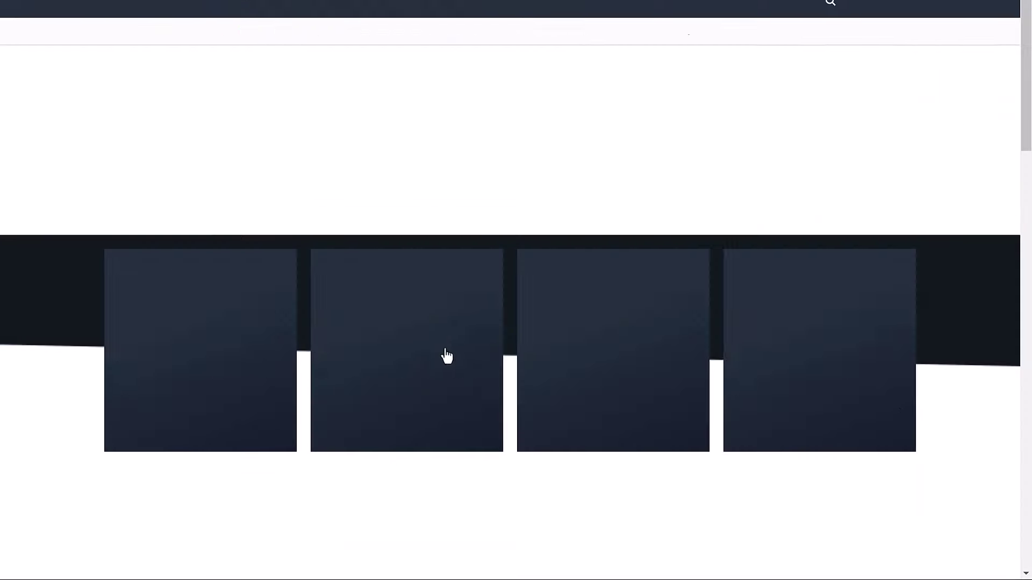
scroll(699, 172, "up", 1)
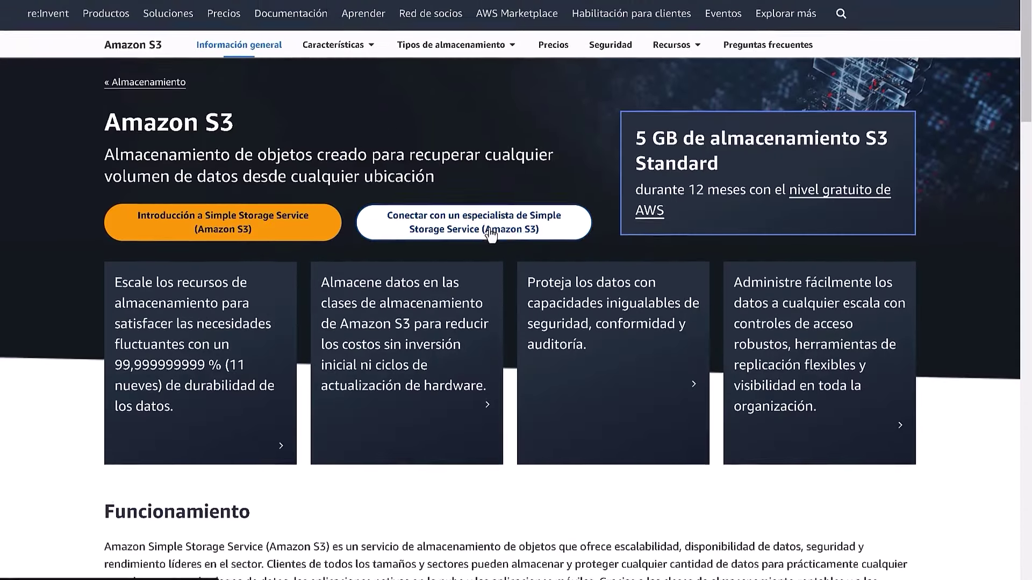
left_click(906, 18)
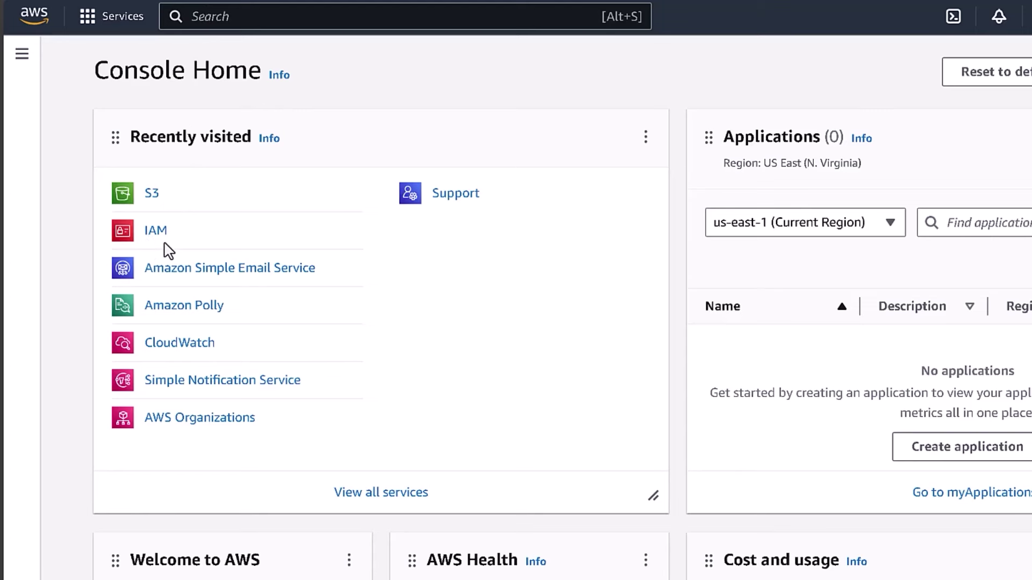
Step: Find the IAM service in the AWS console and open its list of users
left_click(215, 17)
type("IAM")
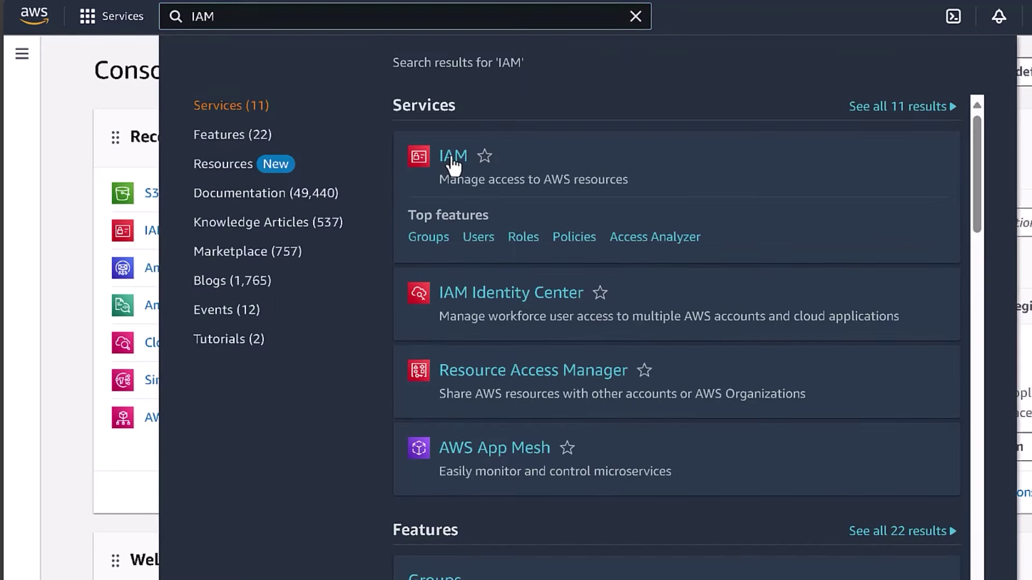
left_click(453, 162)
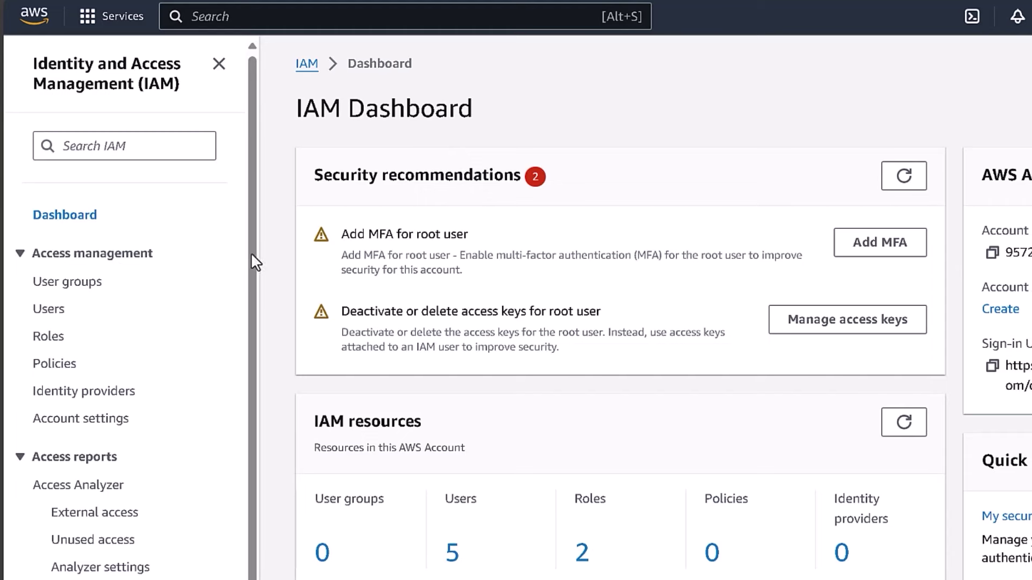
left_click(51, 322)
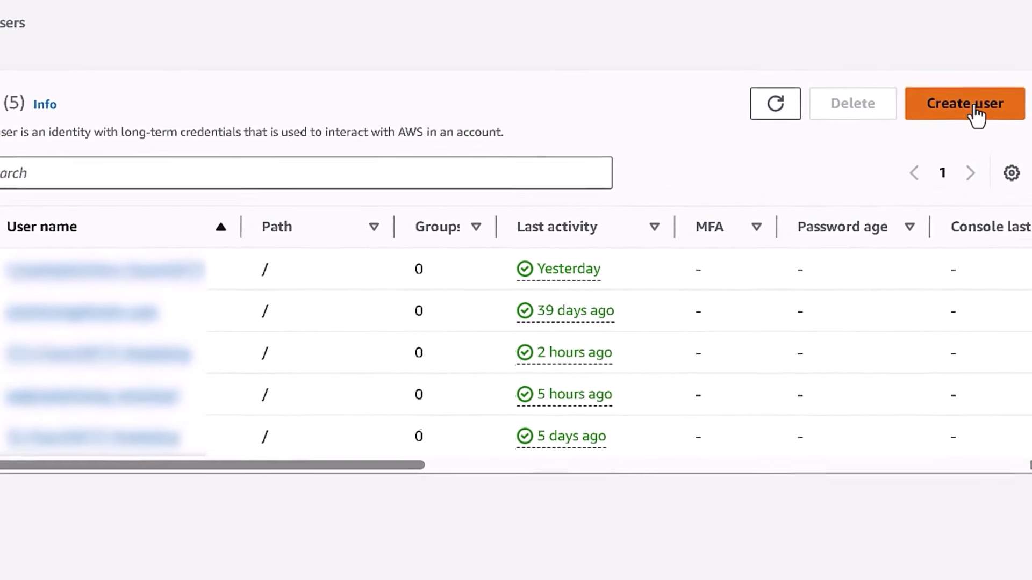
Step: Start a new IAM user named paginademoname-demo without AWS Management Console access and continue to the permissions stage
left_click(975, 116)
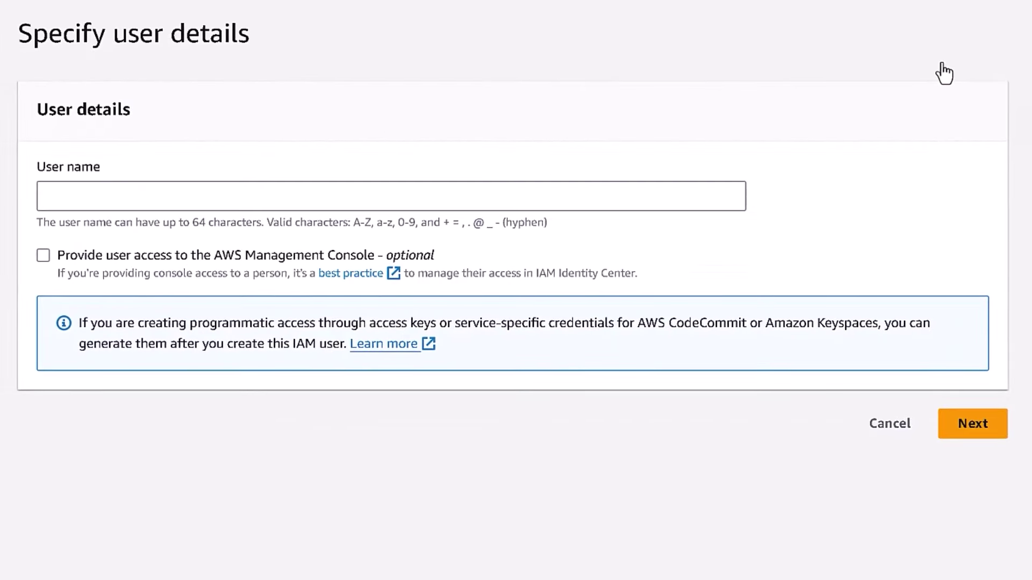
left_click(164, 200)
type("paginademoname-demo")
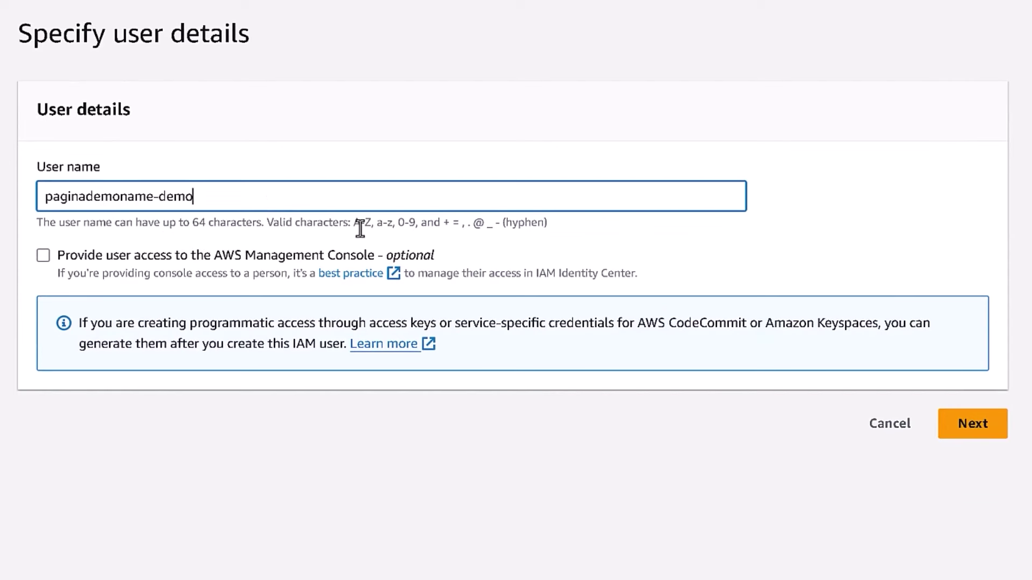
left_click_drag(354, 222, 440, 222)
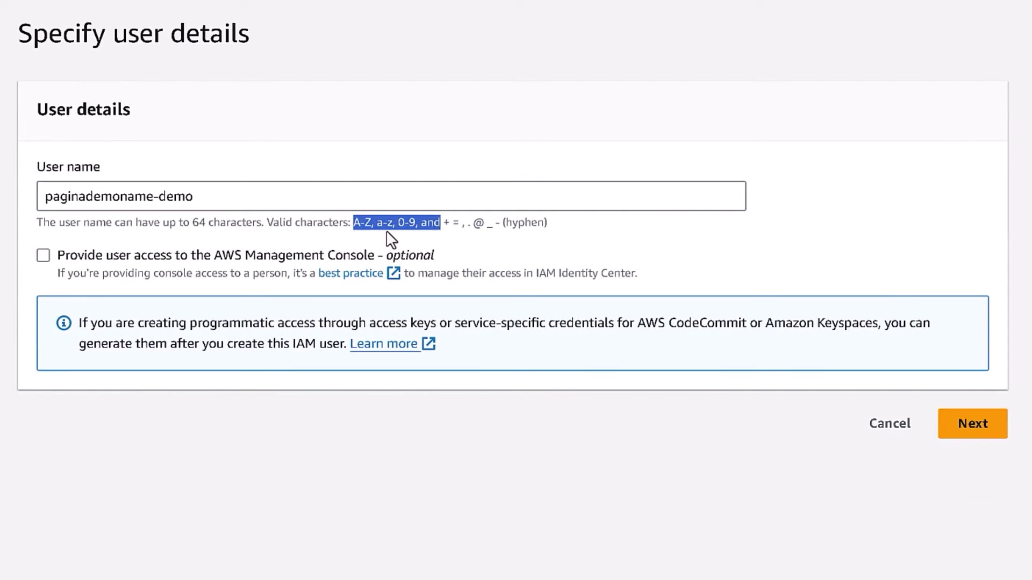
left_click(58, 237)
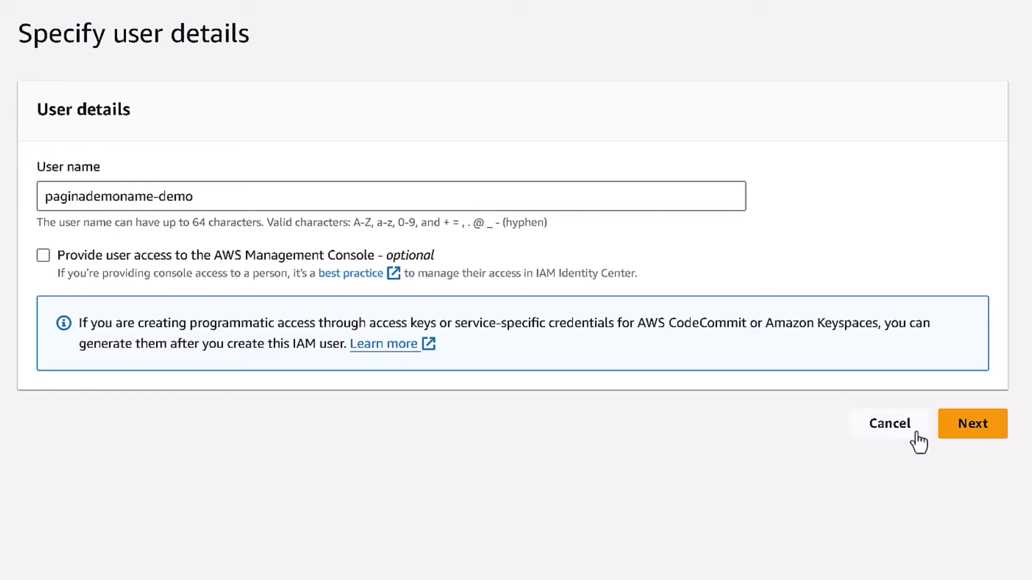
left_click(974, 425)
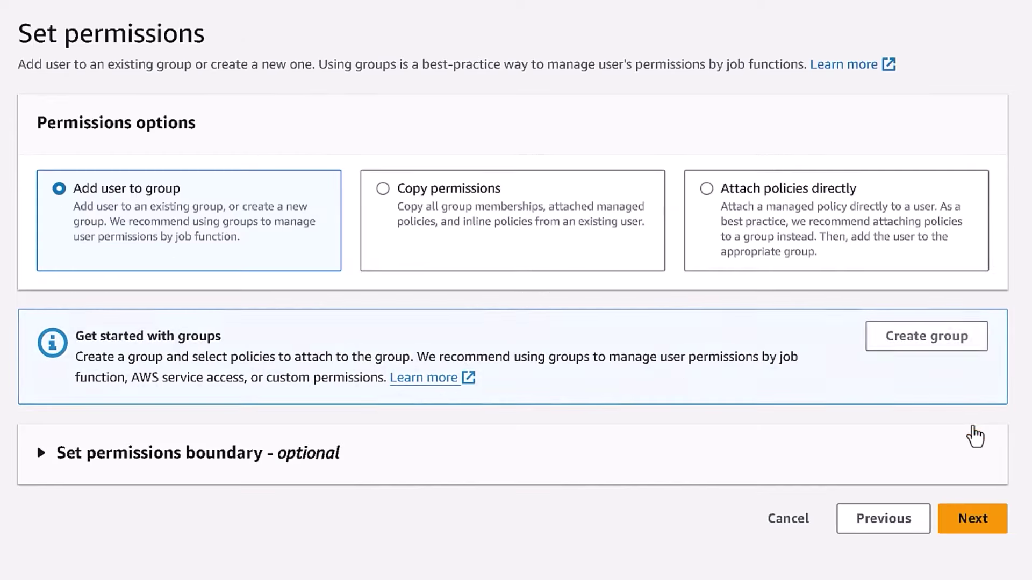
Step: Attach the AmazonS3FullAccess policy directly to the new user and create the user
left_click(727, 215)
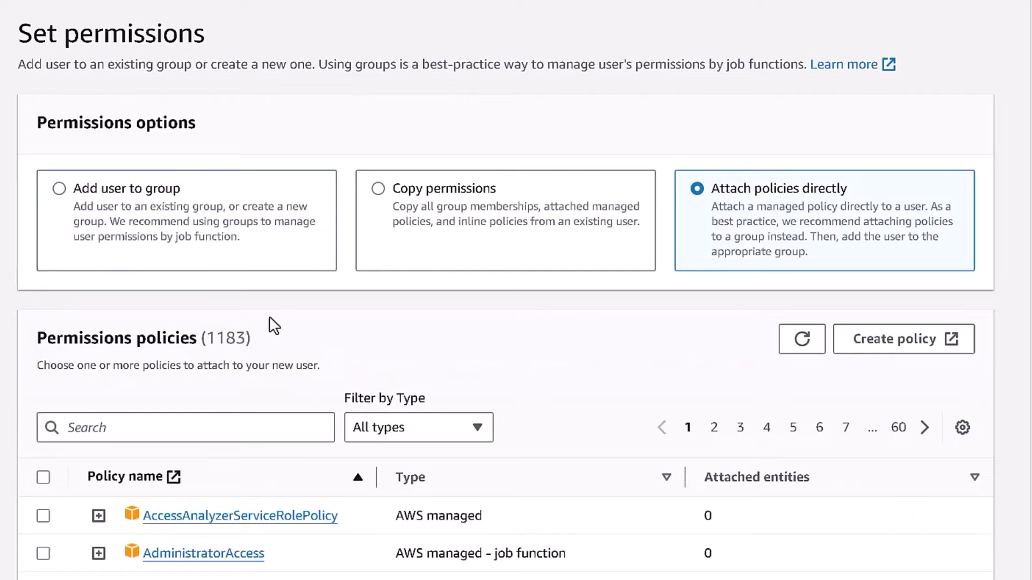
left_click(112, 435)
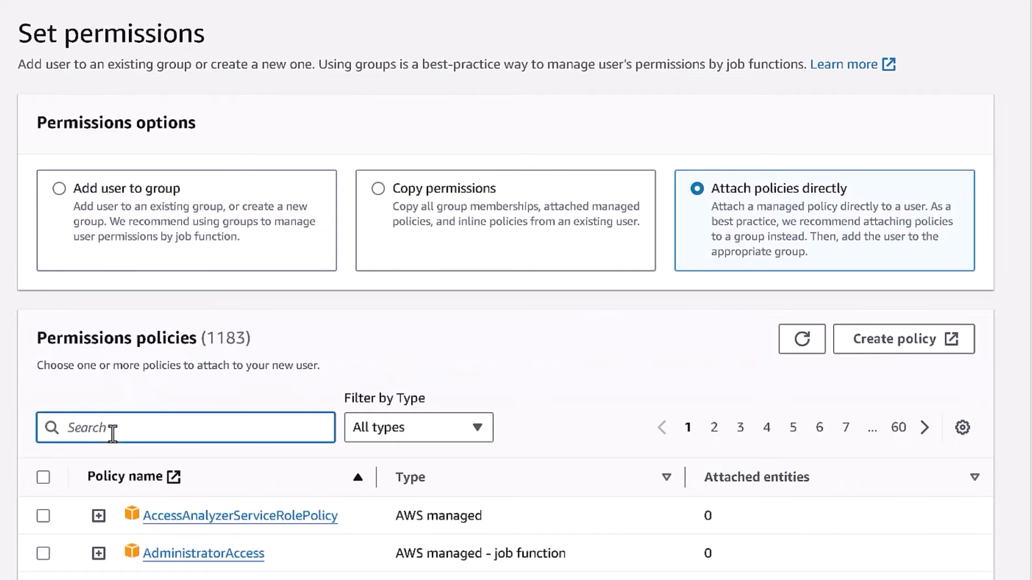
type("AmazonS3FullAccess")
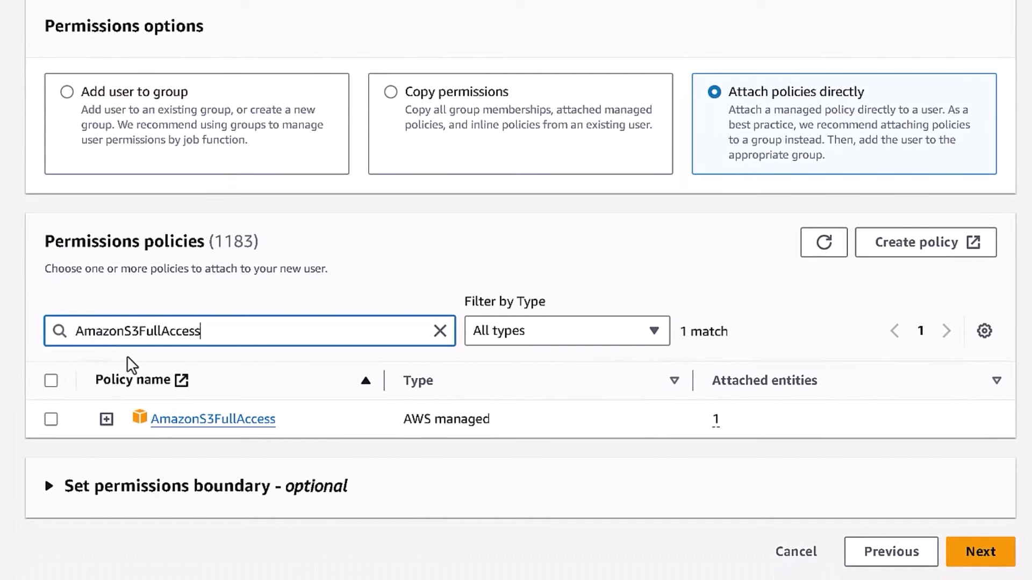
left_click(51, 419)
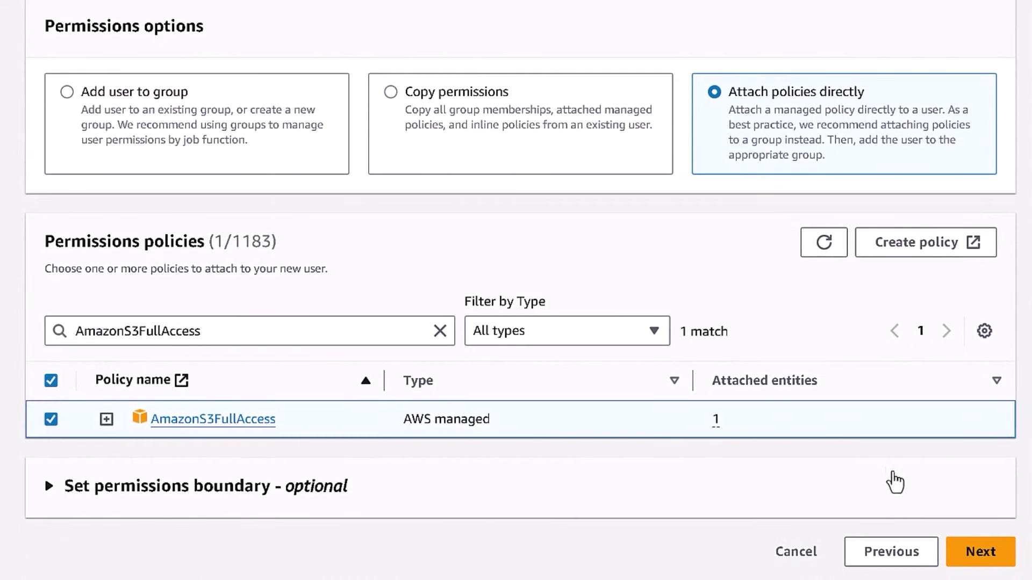
left_click(967, 559)
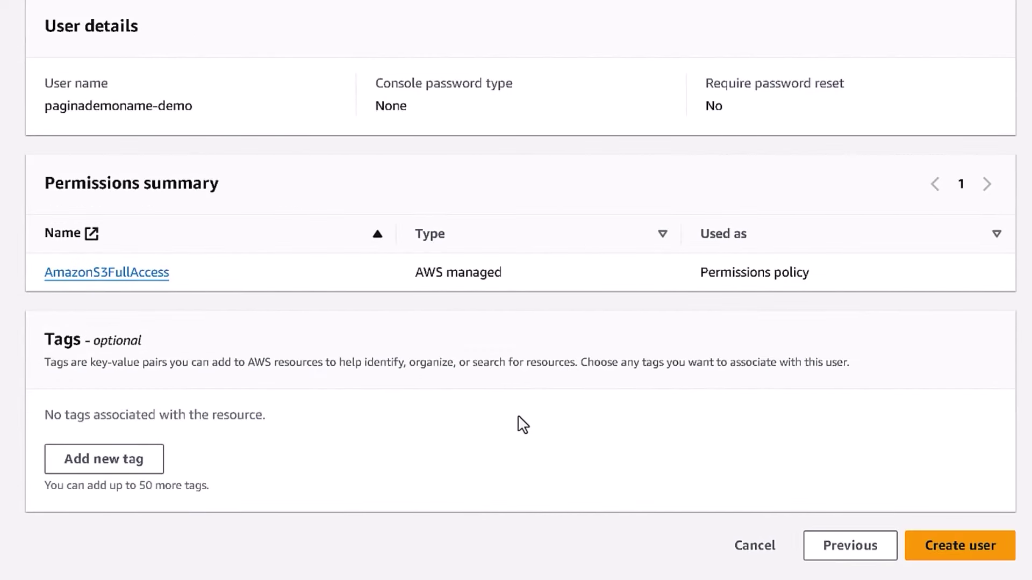
left_click(946, 559)
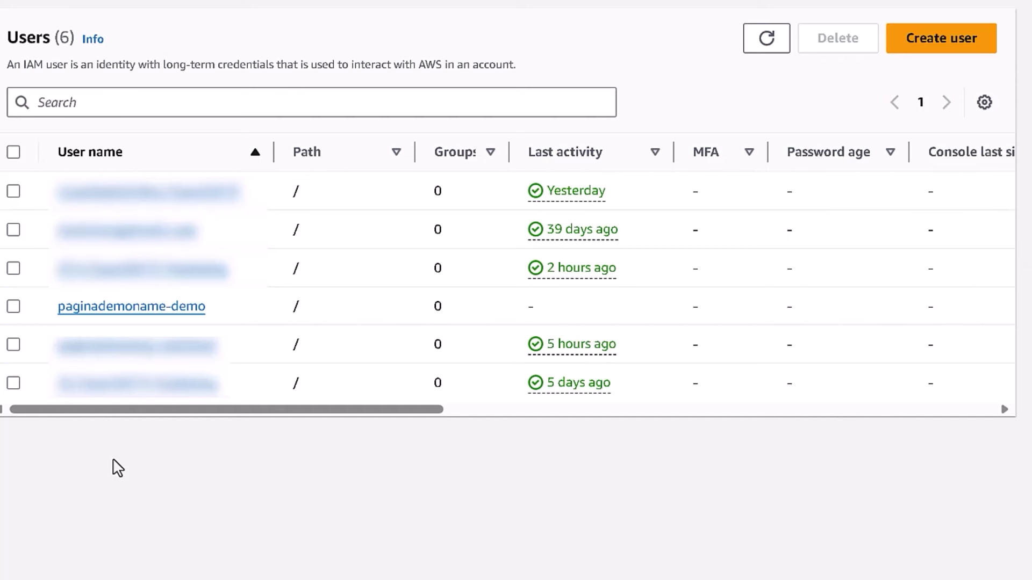
Step: Create an access key for the paginademoname-demo user with use case Other and description tag paginademoname-demo
left_click(99, 309)
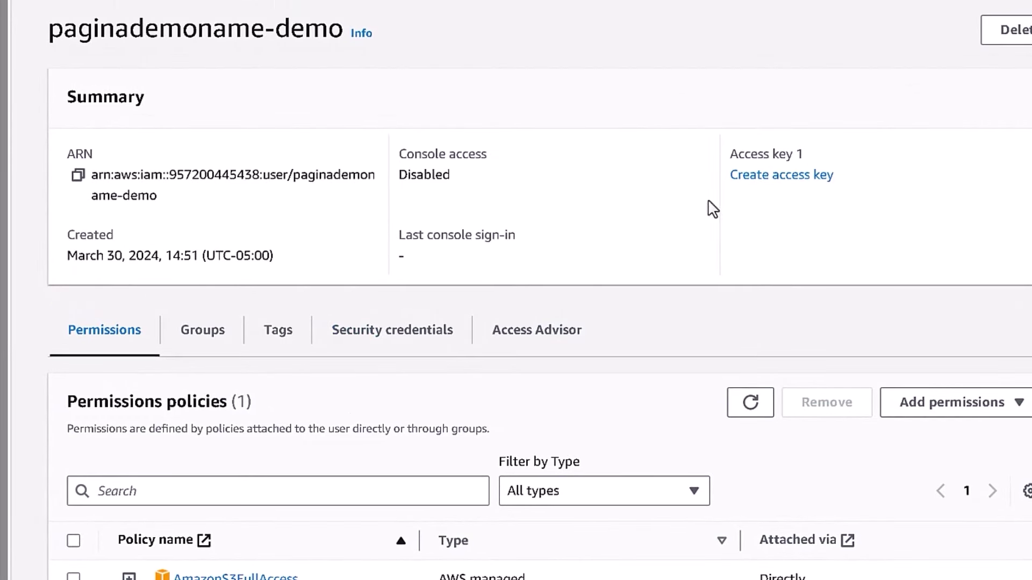
left_click(793, 182)
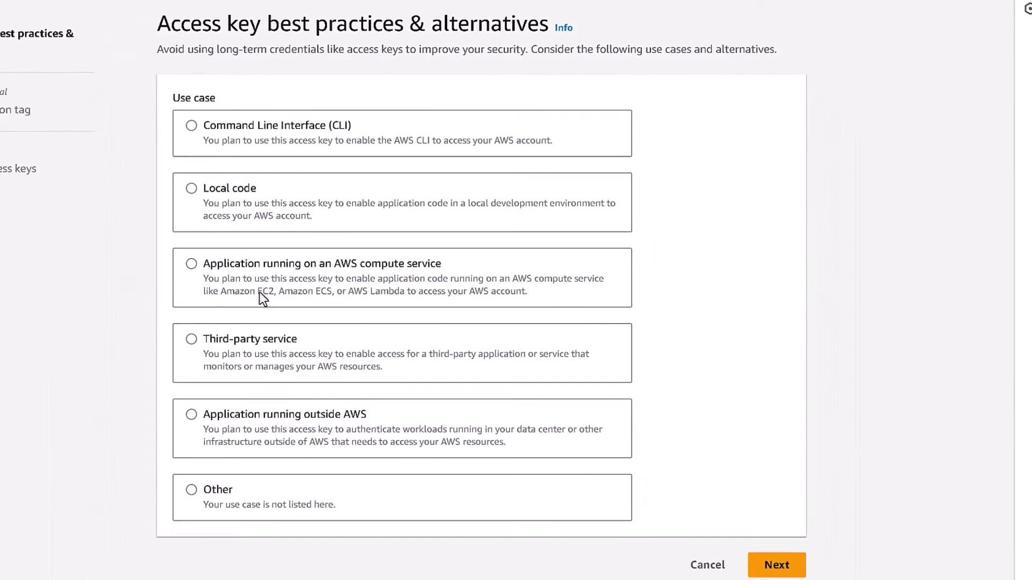
left_click(192, 494)
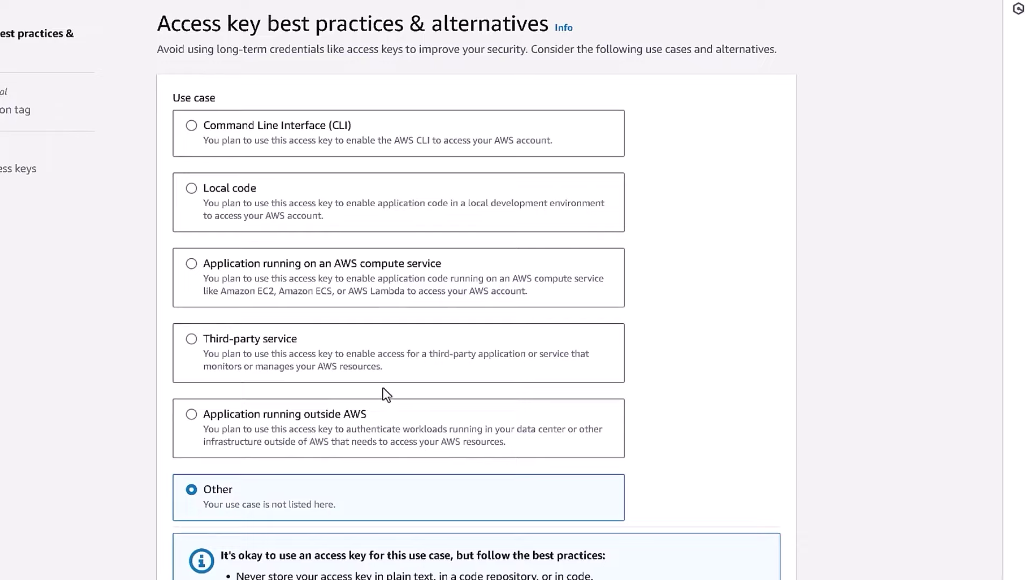
scroll(383, 388, "down", 3)
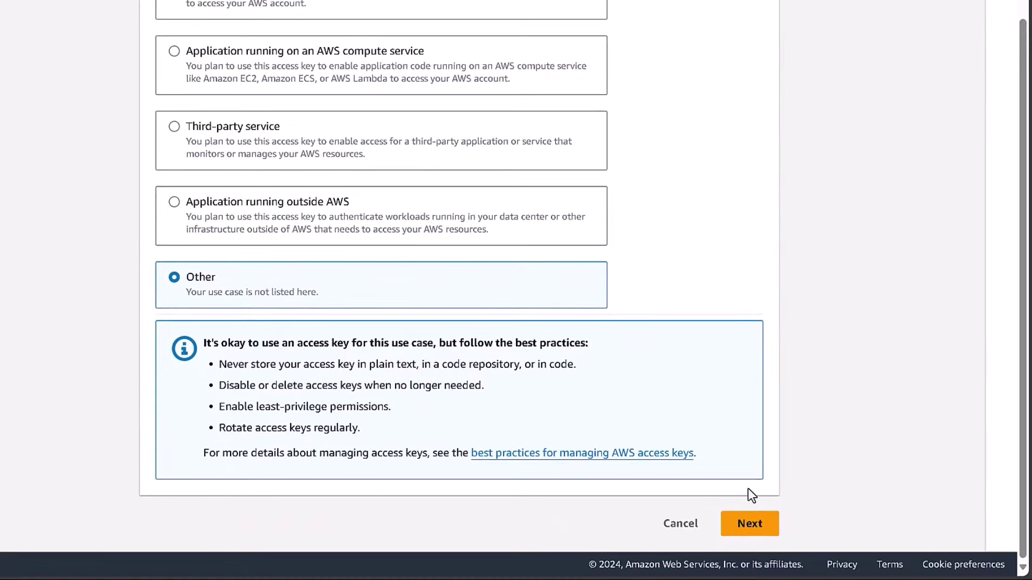
left_click(748, 524)
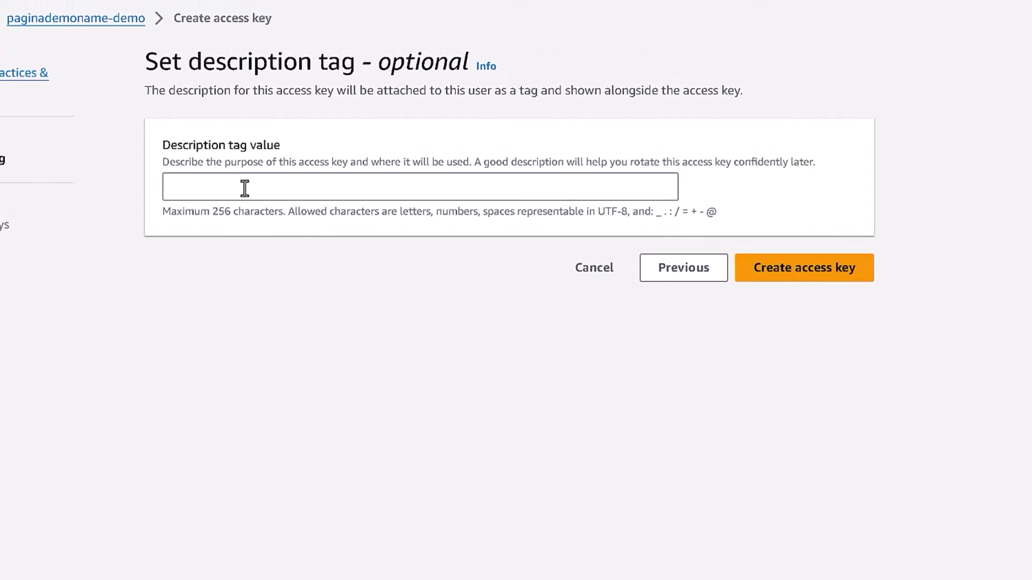
left_click(244, 188)
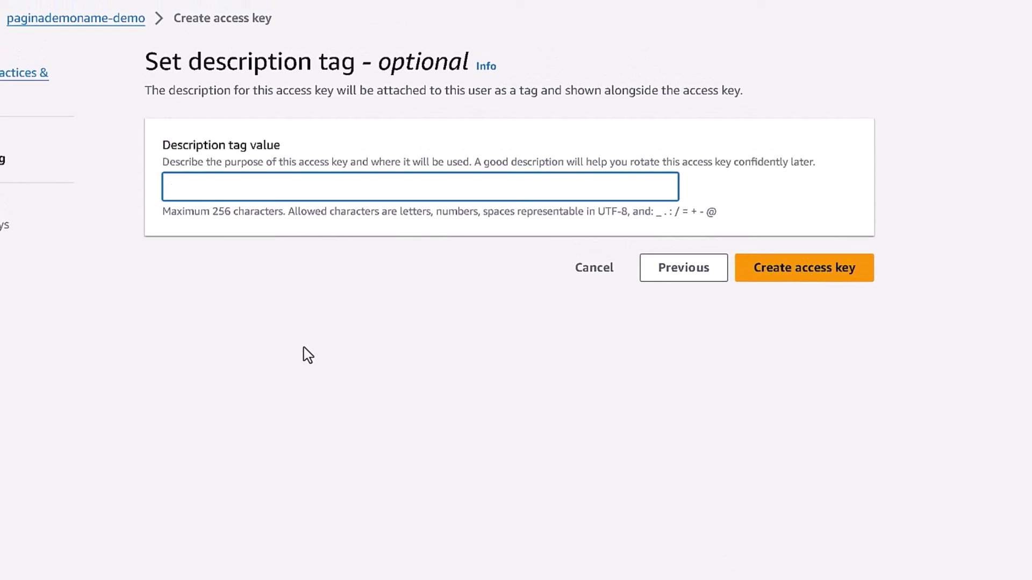
type("paginademoname-demo")
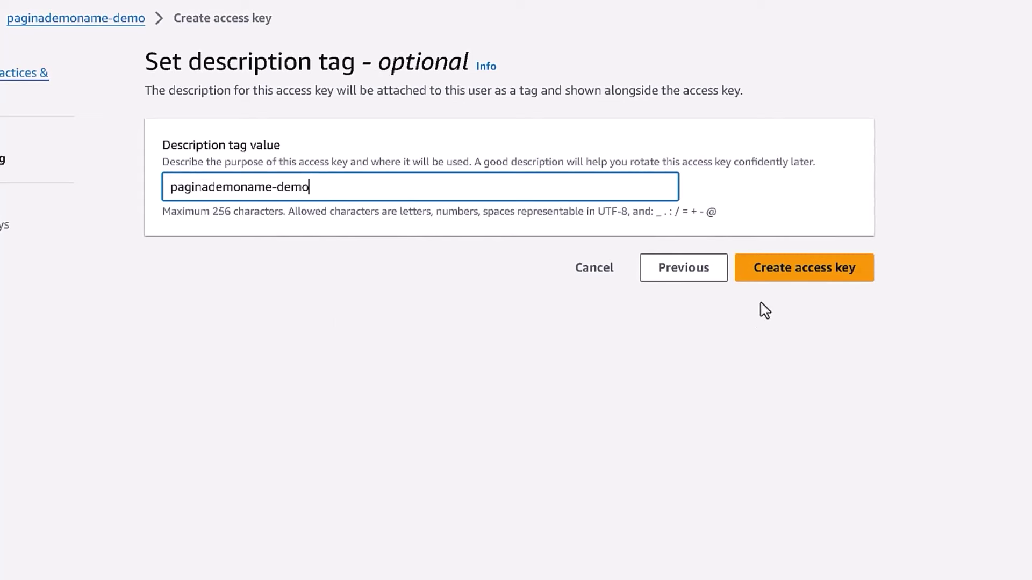
left_click(806, 279)
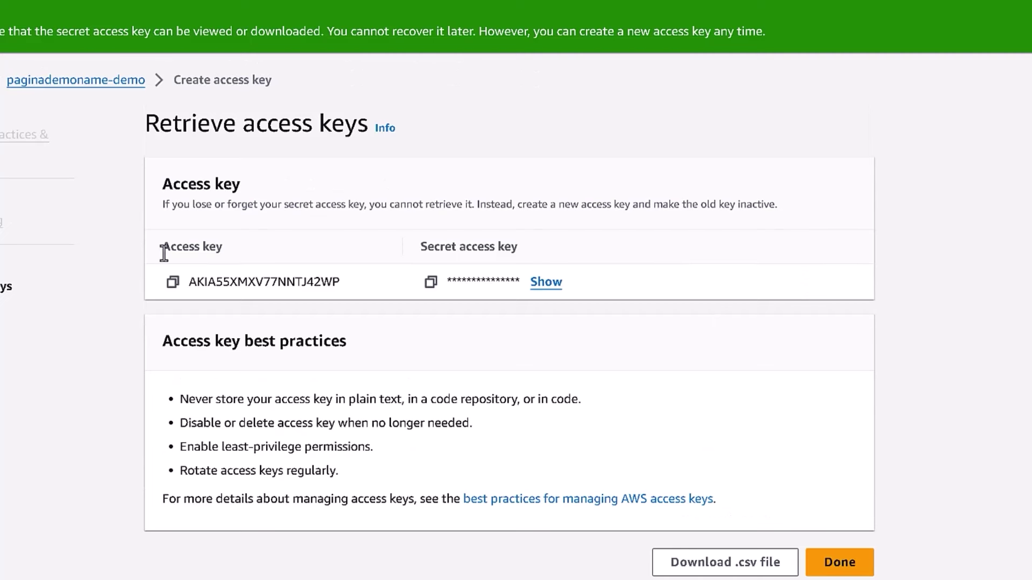
Step: Copy the new access key into the access key note in the text editor and return to the AWS page
left_click_drag(162, 247, 223, 249)
left_click(147, 346)
left_click(172, 281)
key("alt+Tab")
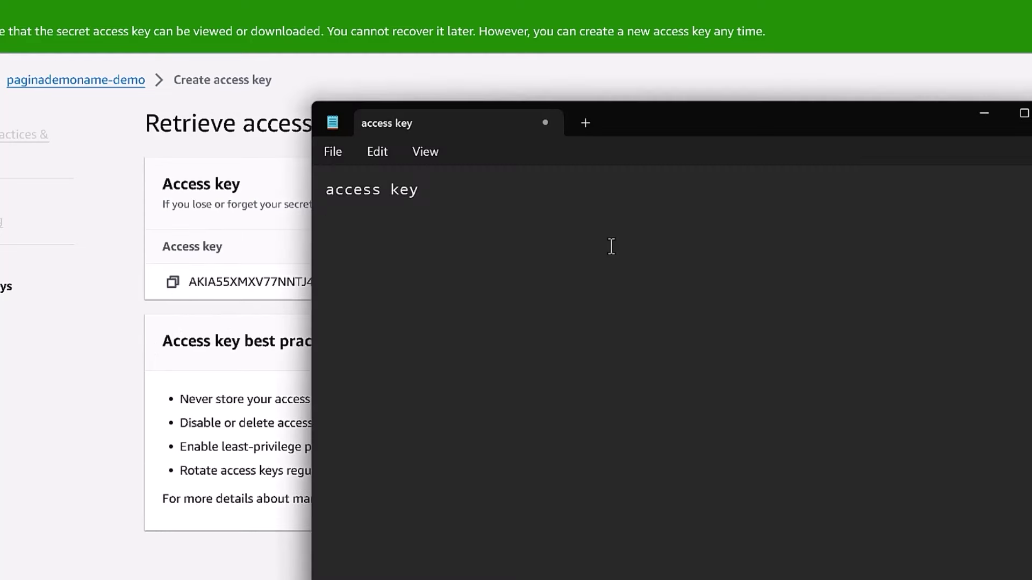
key("ctrl+v")
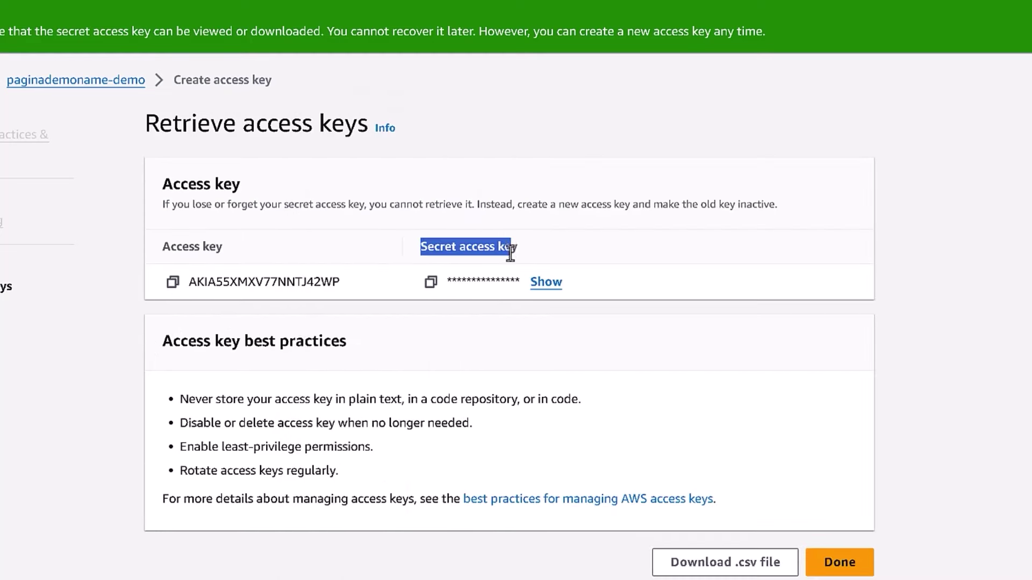
key("alt+Tab")
left_click(491, 343)
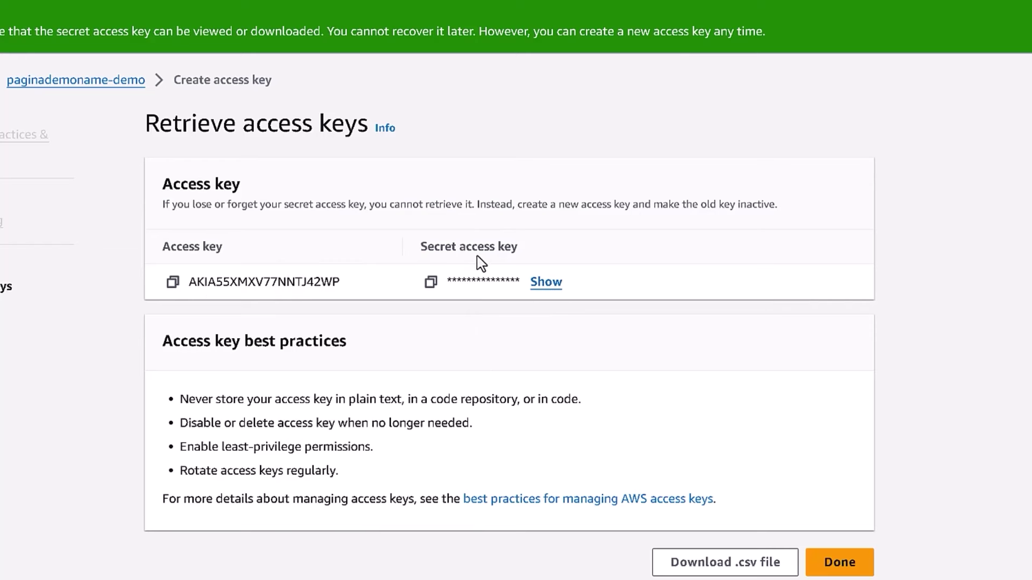
Step: Switch to Nextcloud and enable the disabled External storage support app, authorizing it with the account password
key("alt+Tab")
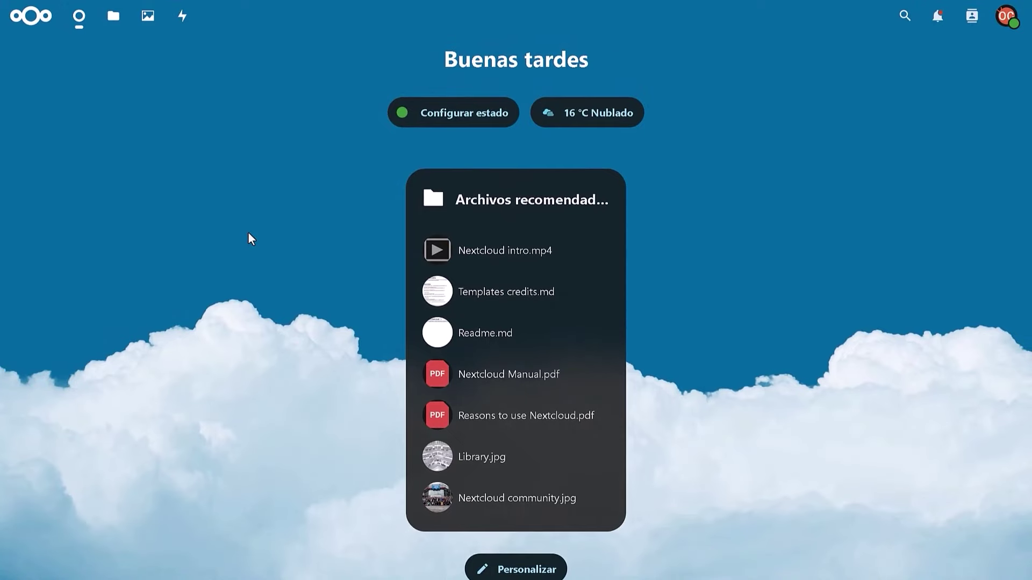
left_click(1011, 19)
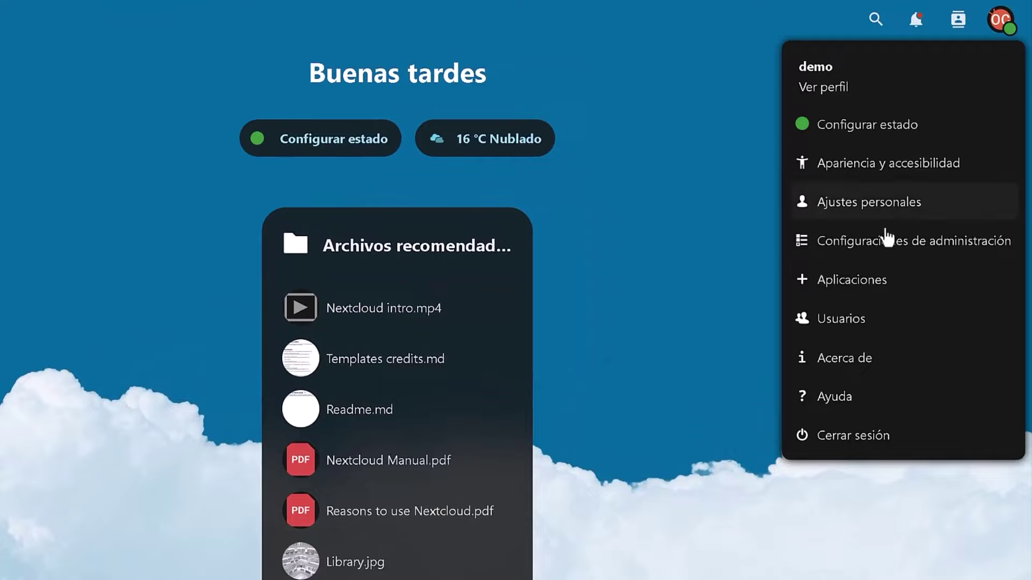
left_click(847, 293)
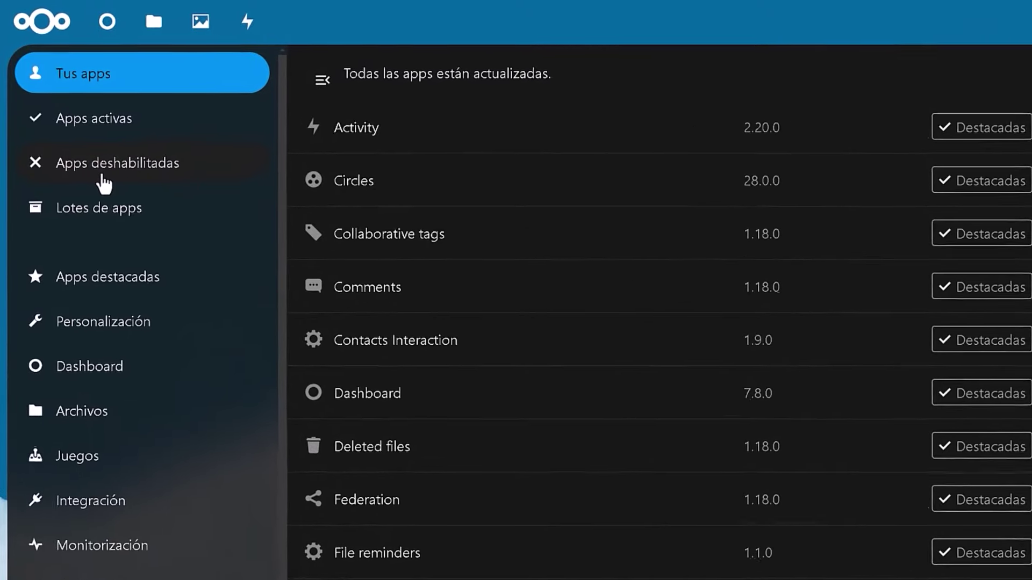
left_click(104, 184)
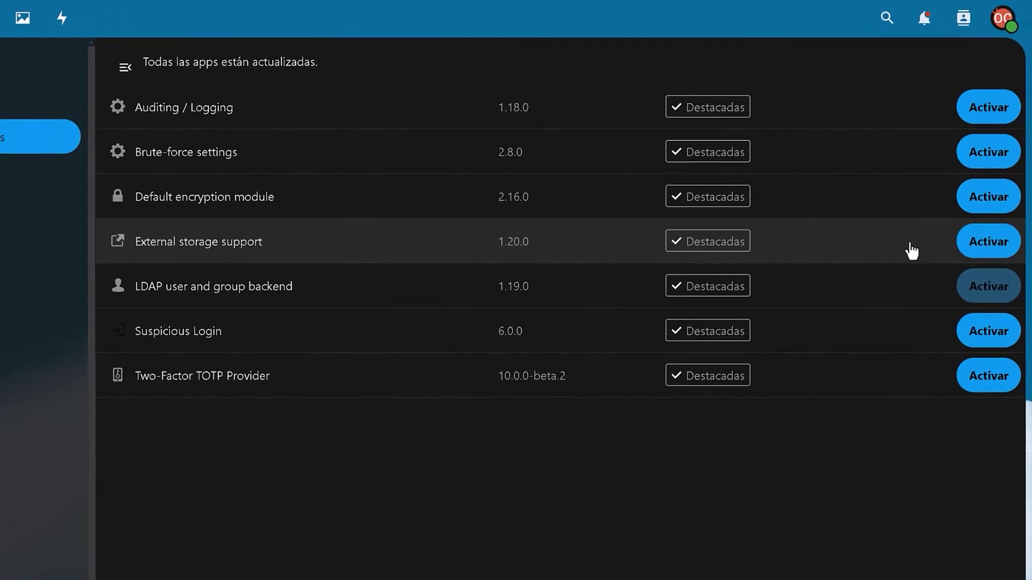
left_click(986, 249)
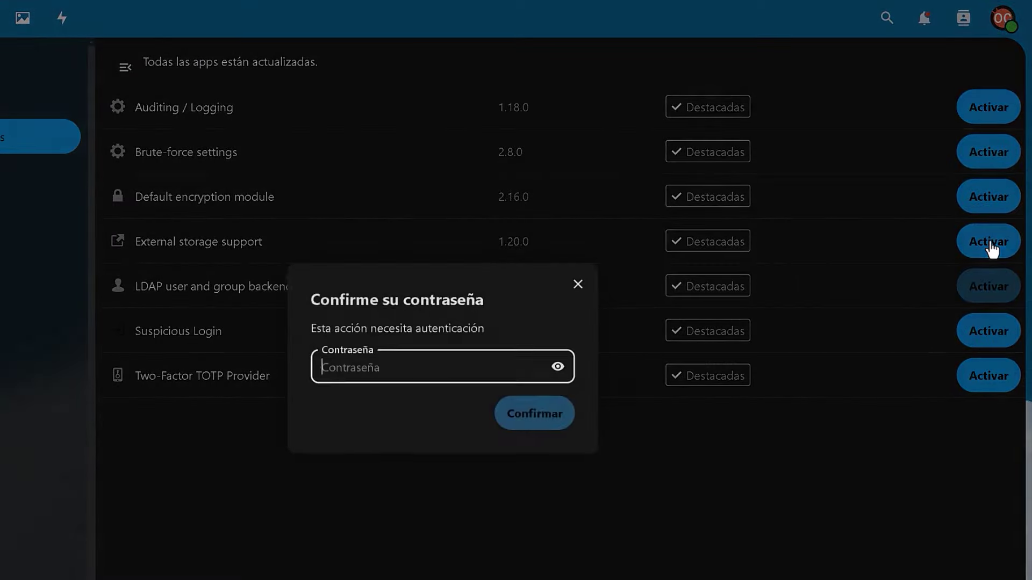
left_click(370, 375)
key("ctrl+v")
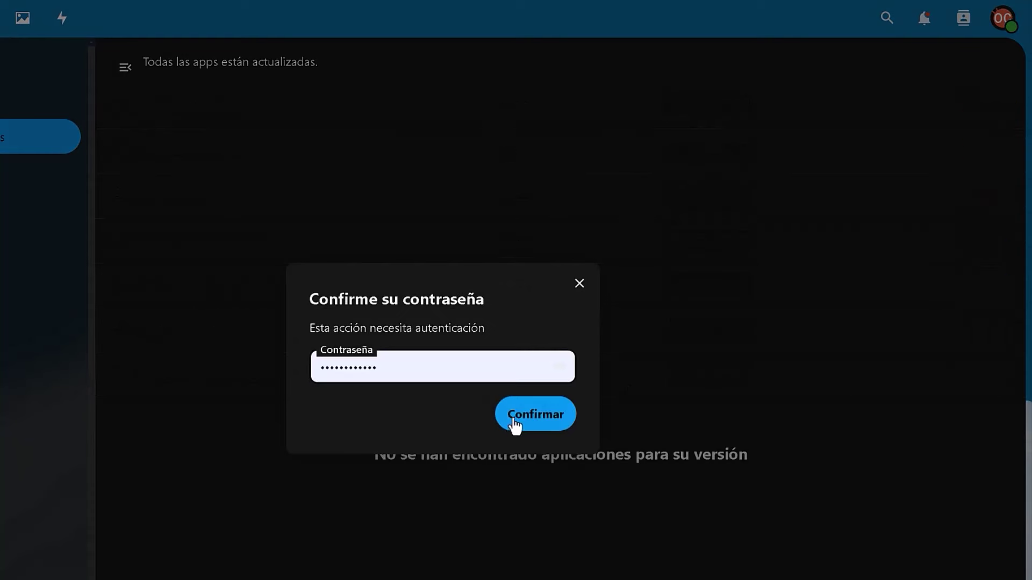
left_click(543, 425)
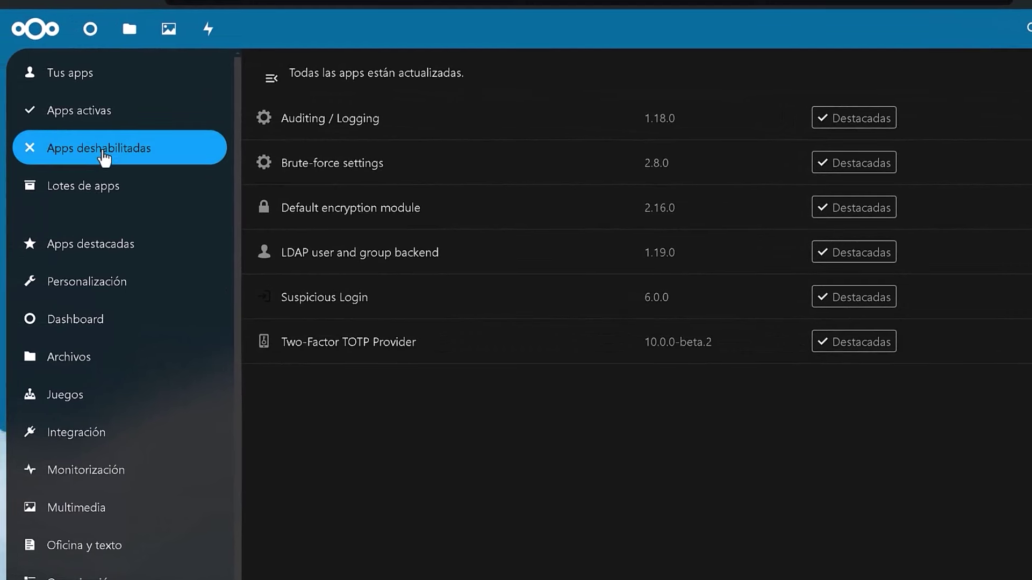
Step: Check the list of active apps and open the Almacenamiento externo section of the administration settings
left_click(90, 114)
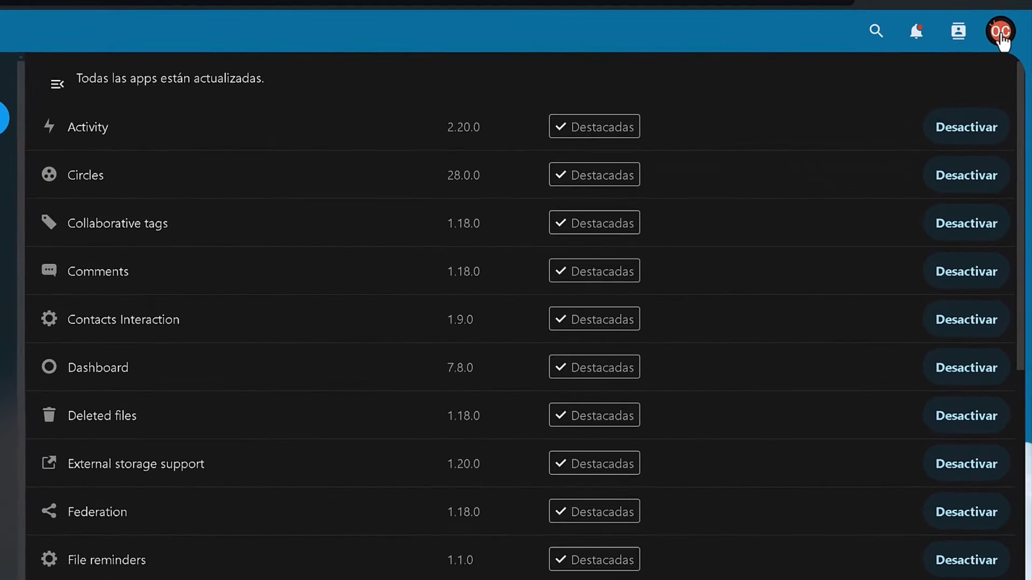
left_click(1002, 35)
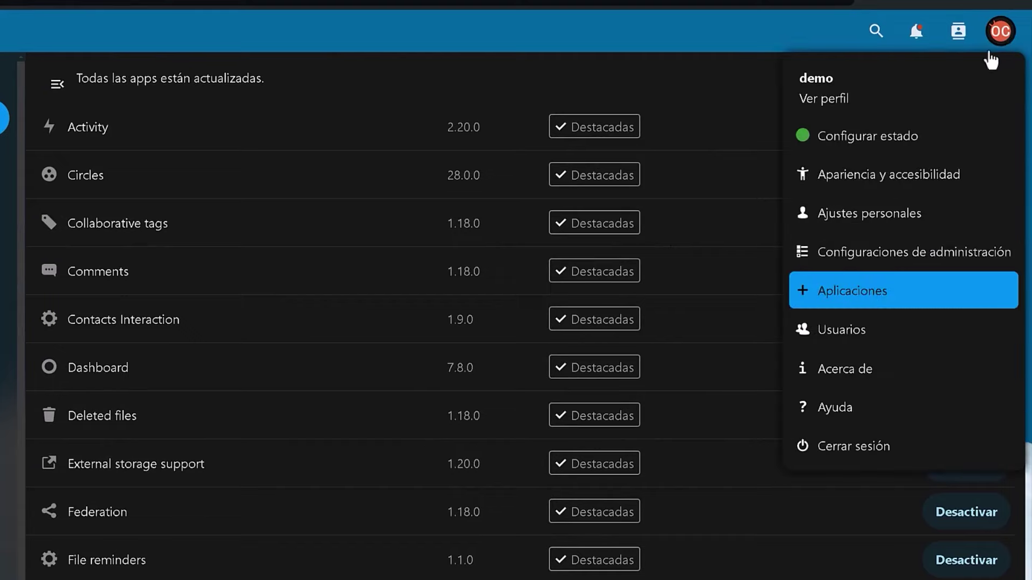
left_click(851, 256)
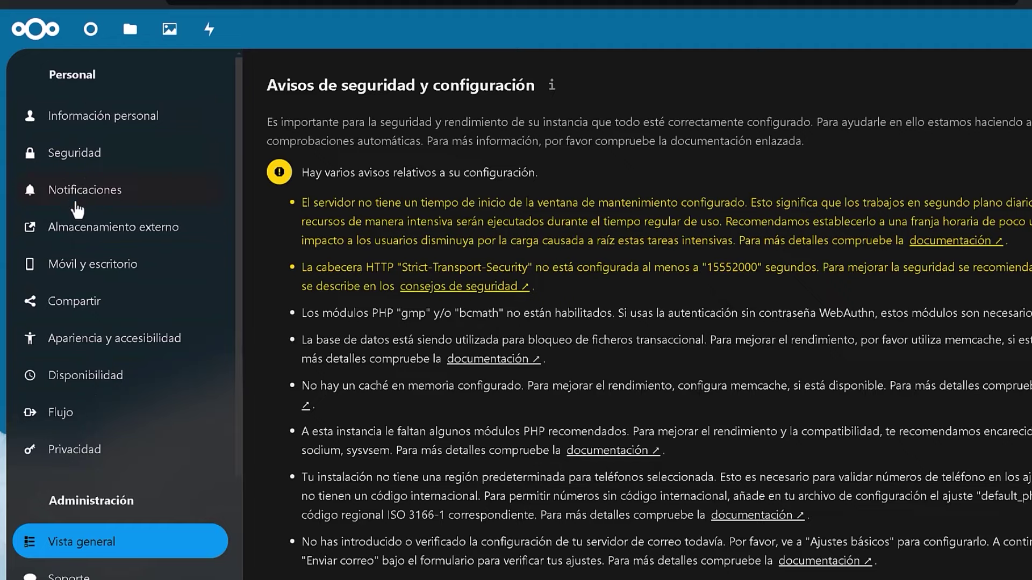
scroll(111, 361, "down", 5)
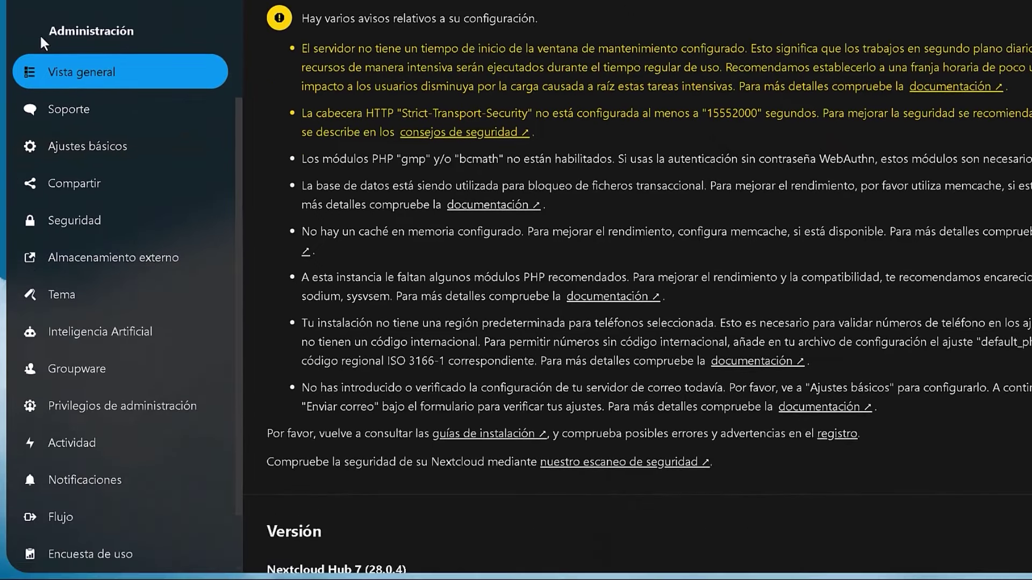
scroll(129, 231, "down", 3)
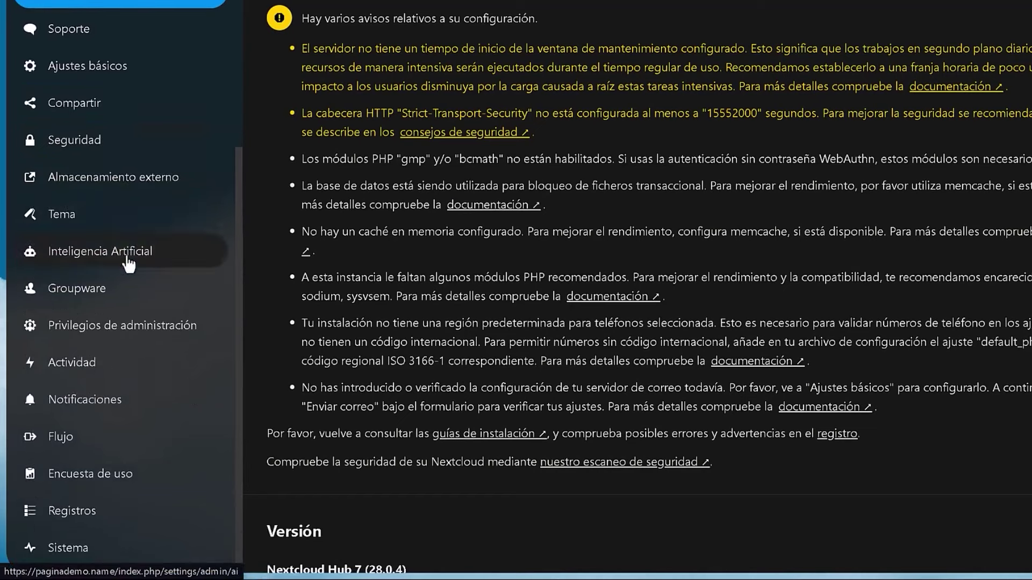
left_click(86, 184)
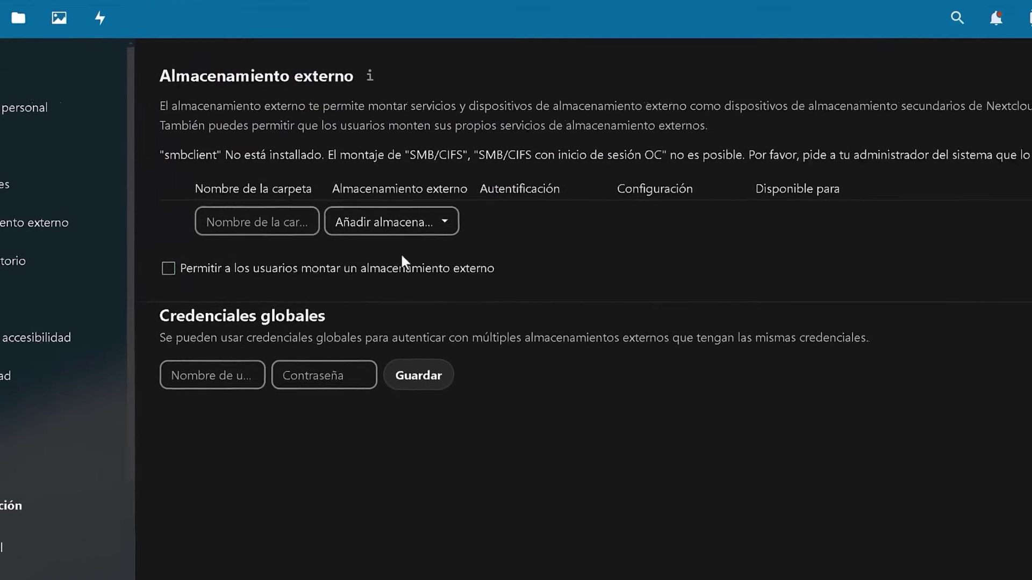
Step: Add an Amazon S3 external storage with bucket paginademoname-docs and set its authentication to Clave de acceso
left_click(540, 217)
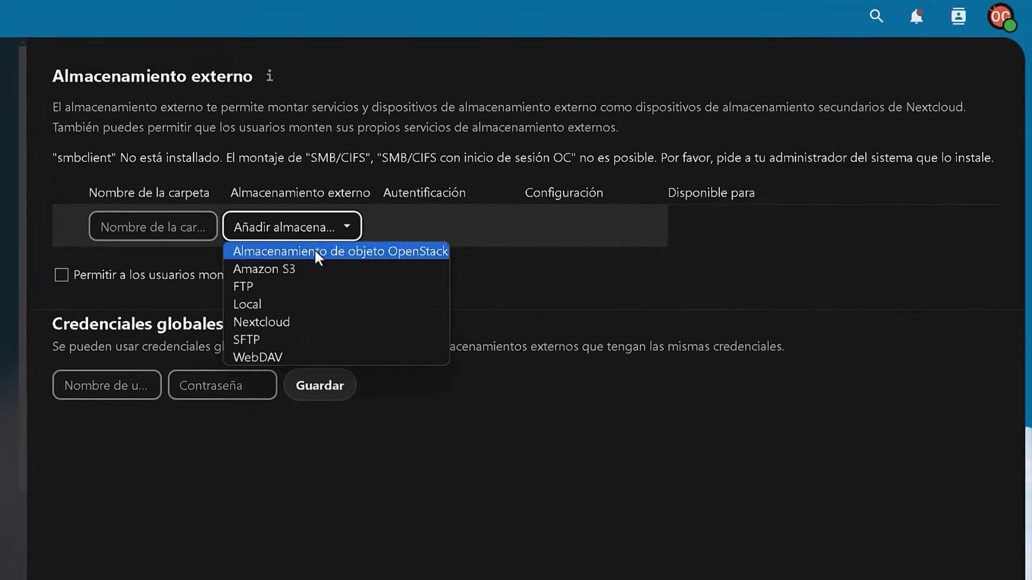
left_click(267, 271)
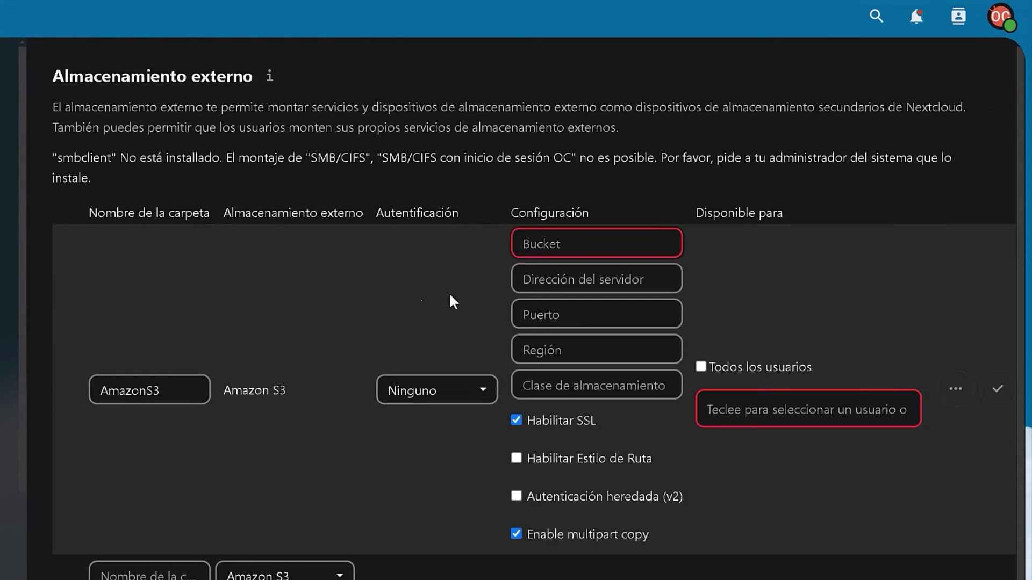
left_click(530, 246)
key("ctrl+v")
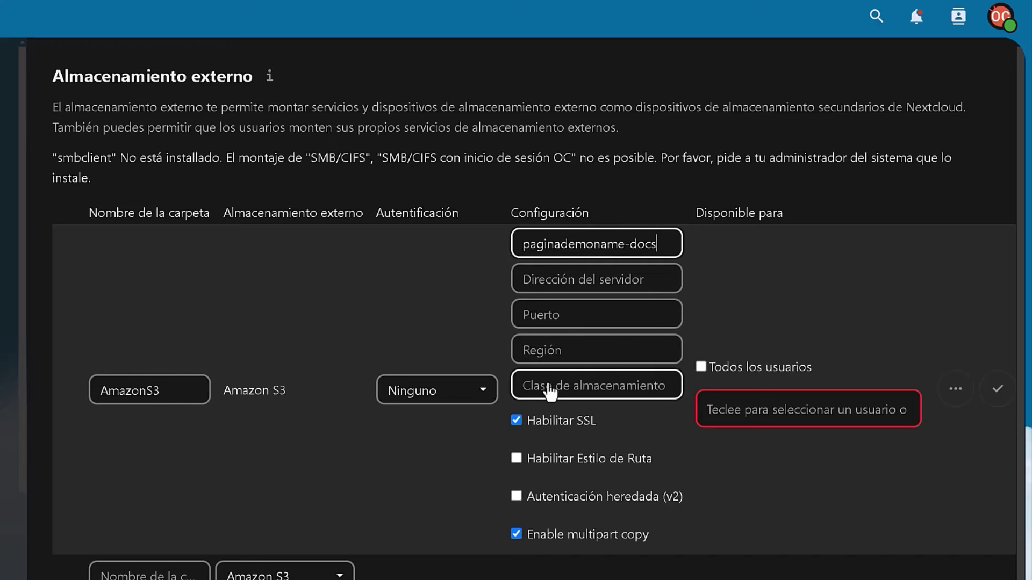
left_click(425, 401)
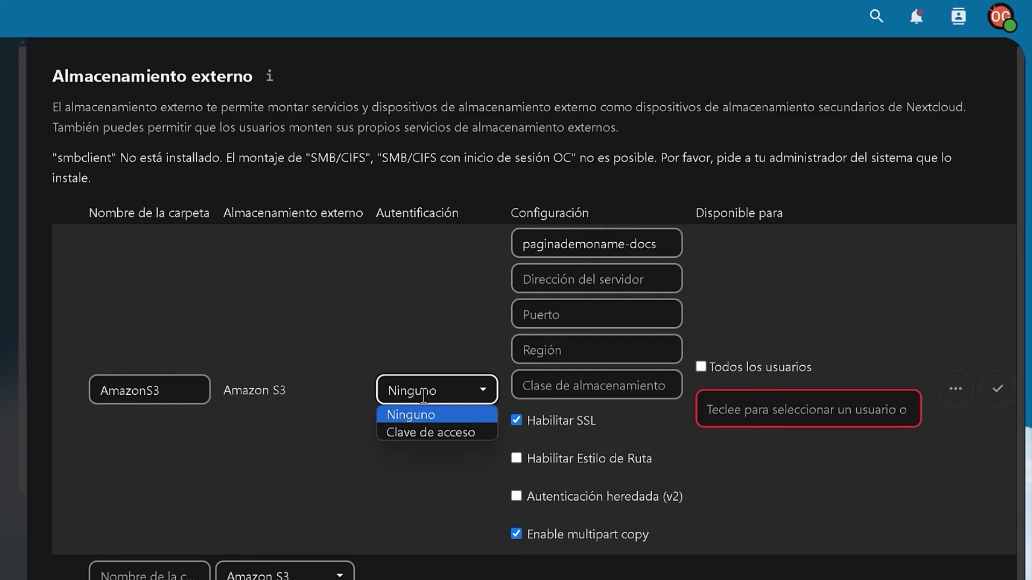
left_click(421, 432)
scroll(421, 427, "down", 2)
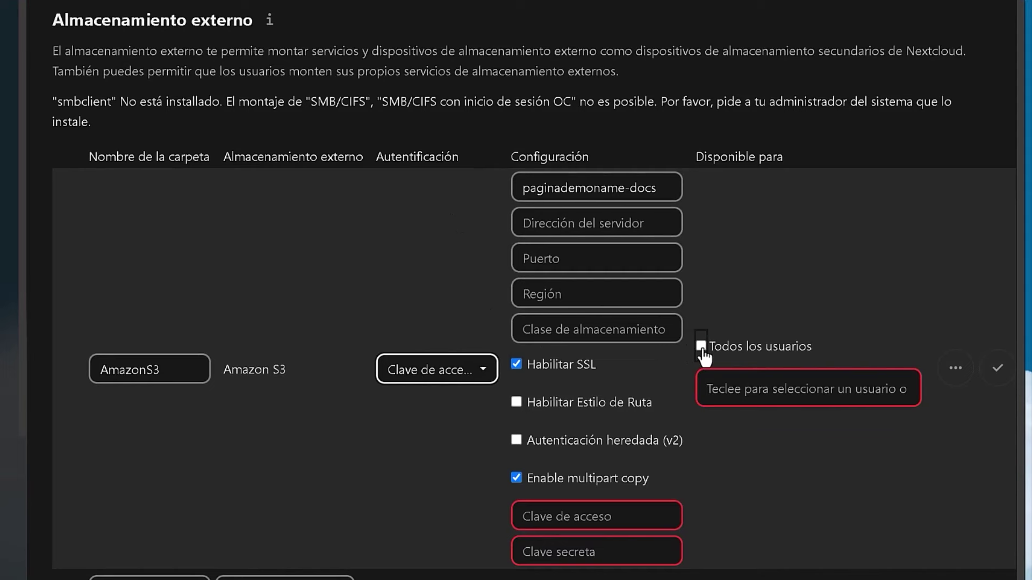
Step: Check the user and group choices for the AmazonS3 storage and make it available to Todos los usuarios
left_click(702, 348)
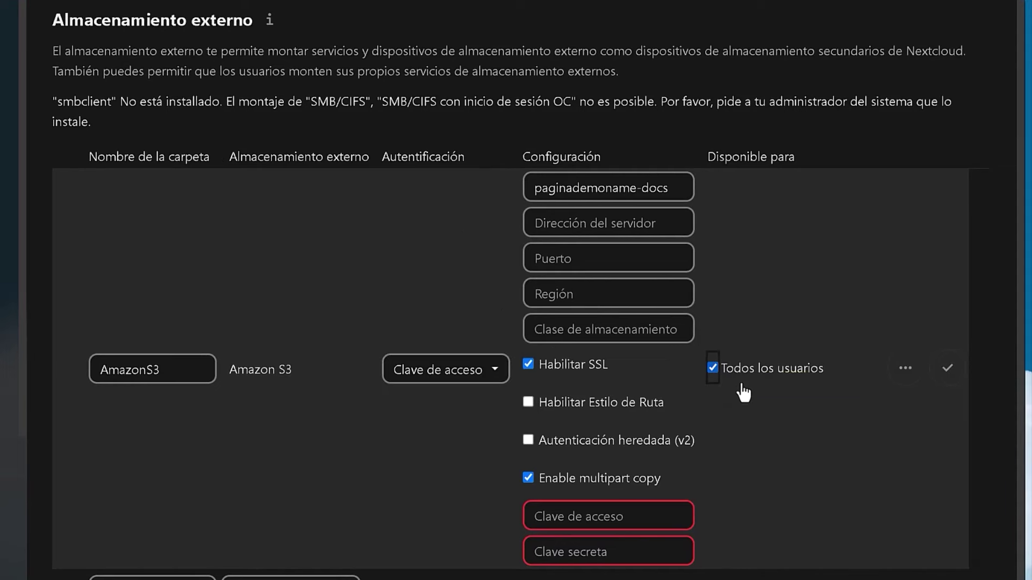
left_click(713, 370)
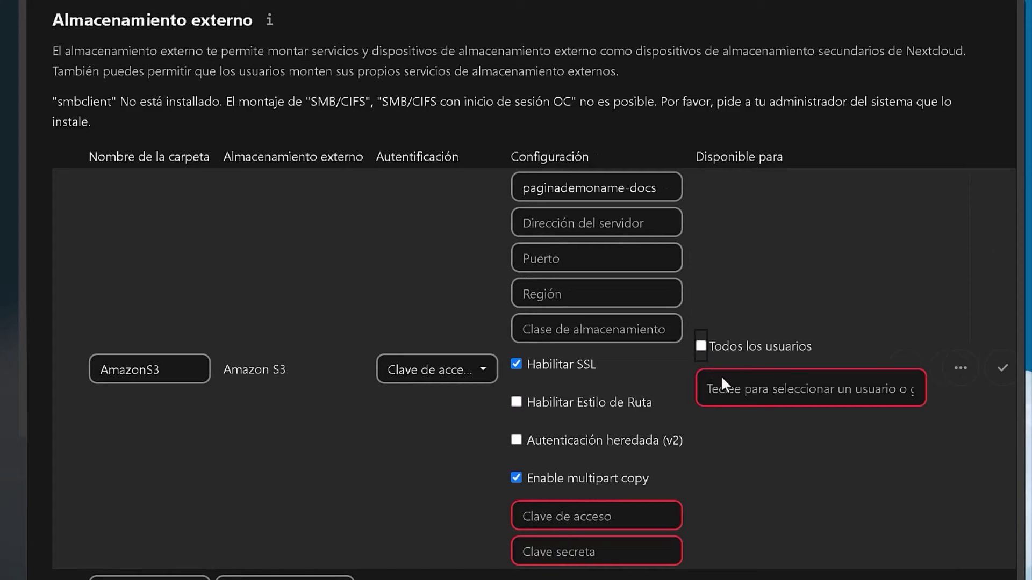
left_click(755, 397)
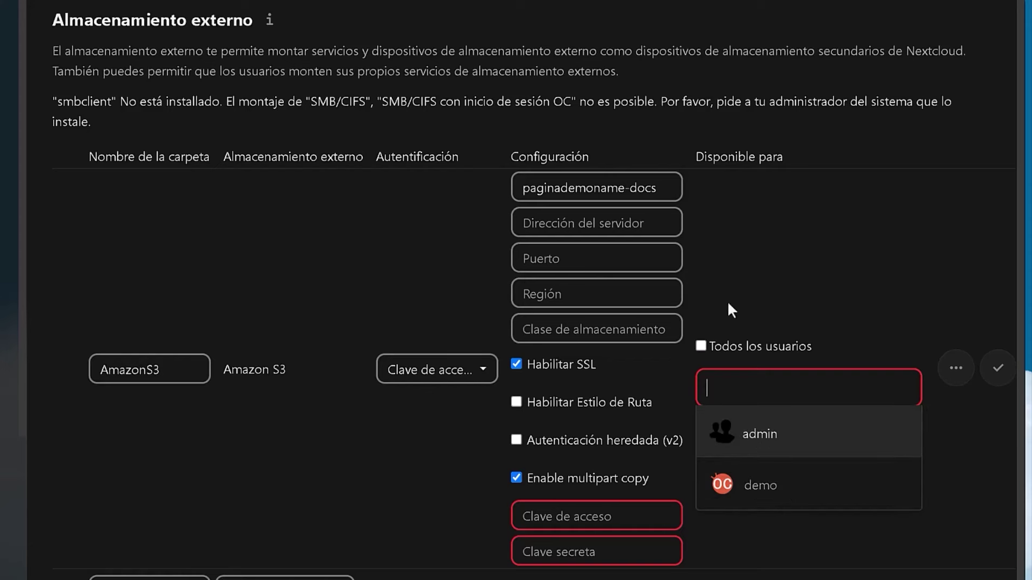
left_click(705, 347)
left_click(713, 348)
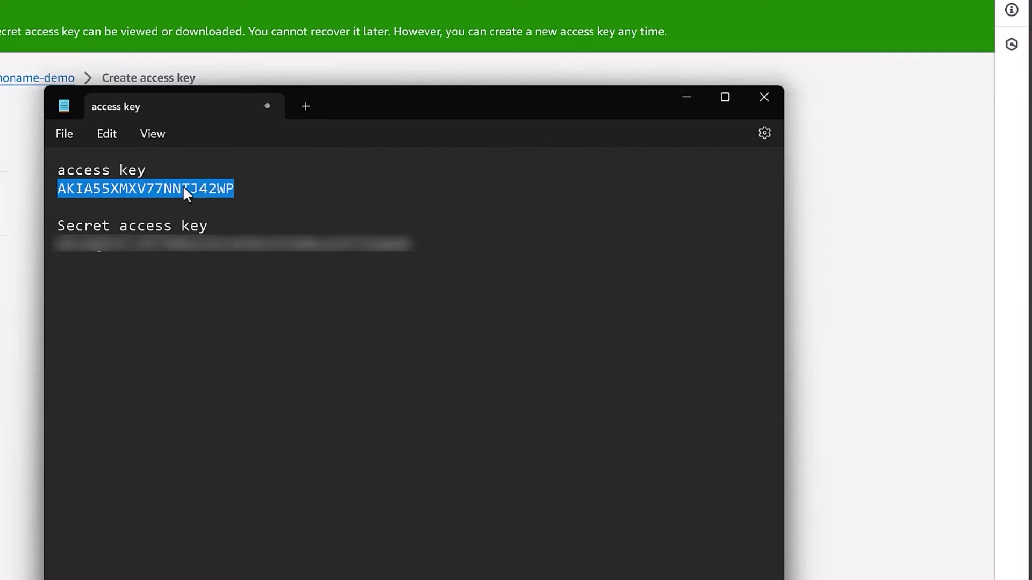
Step: Copy the access key and secret access key from the text note into the AmazonS3 storage's credential fields and save the storage
right_click(185, 188)
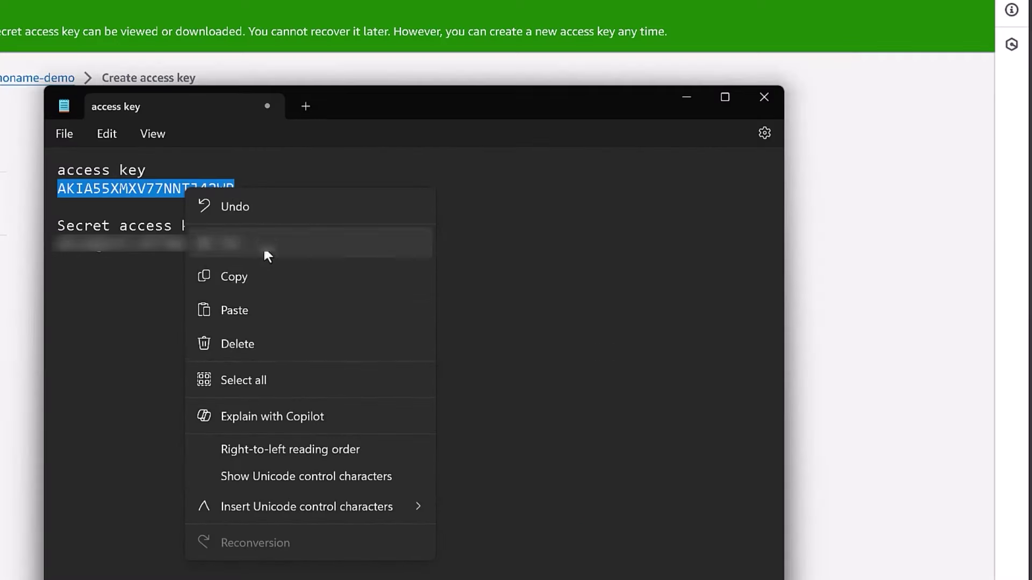
left_click(260, 278)
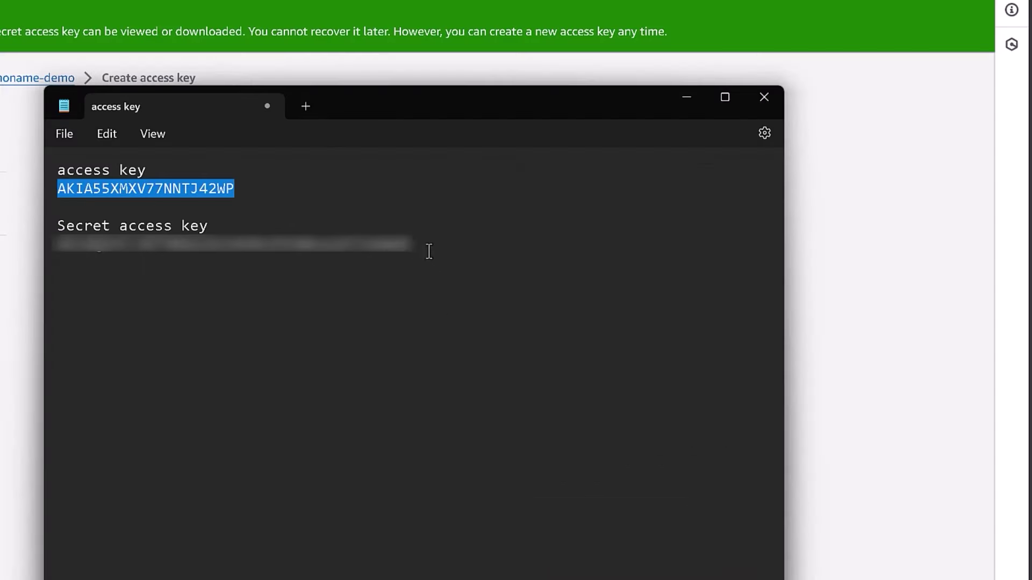
left_click_drag(428, 251, 58, 247)
right_click(99, 250)
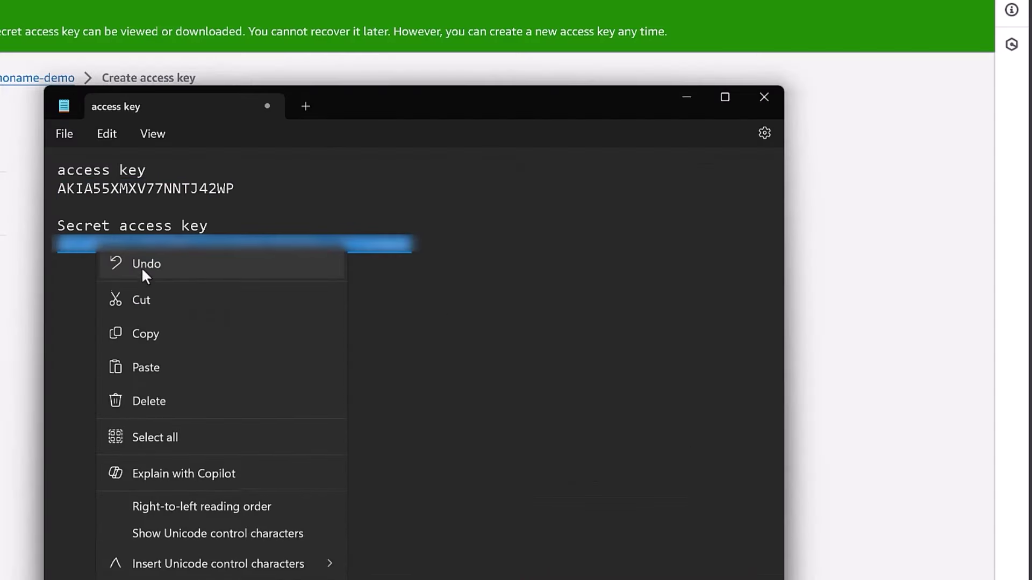
left_click(146, 333)
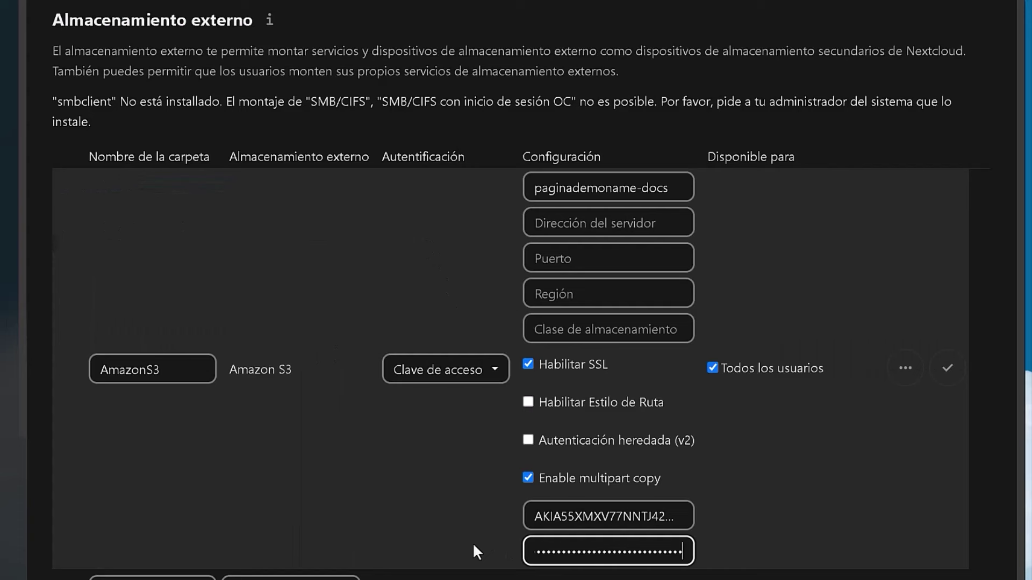
left_click(473, 543)
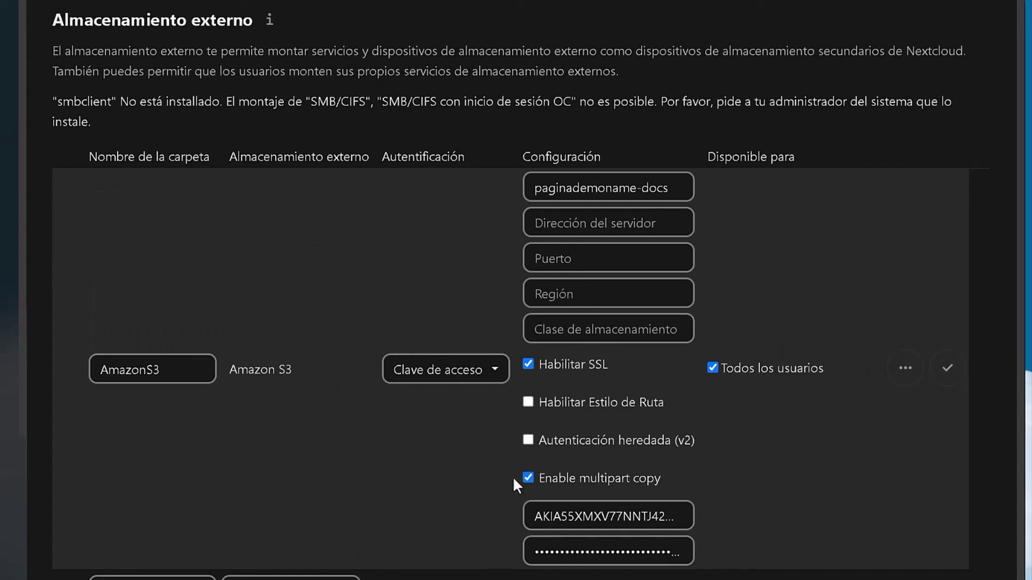
left_click(946, 370)
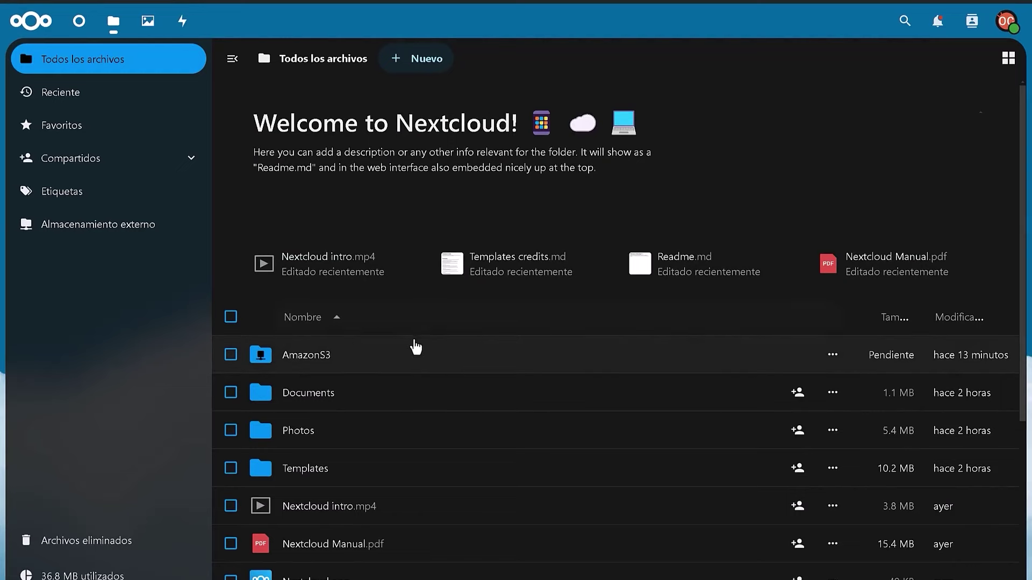
Step: Open the AmazonS3 folder in the Nextcloud files and select 1.mp4 as the file to upload
scroll(403, 346, "down", 3)
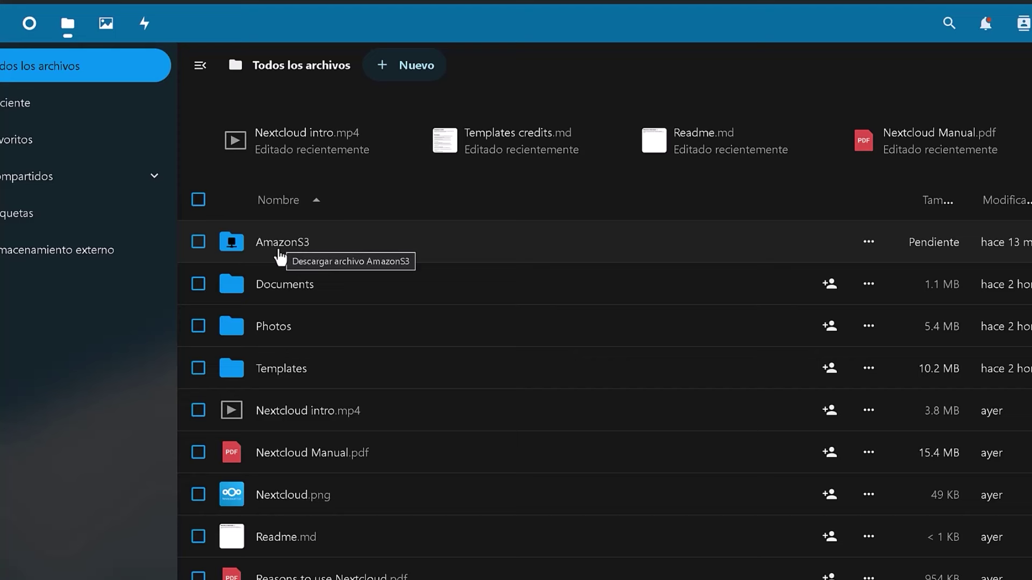
left_click(287, 252)
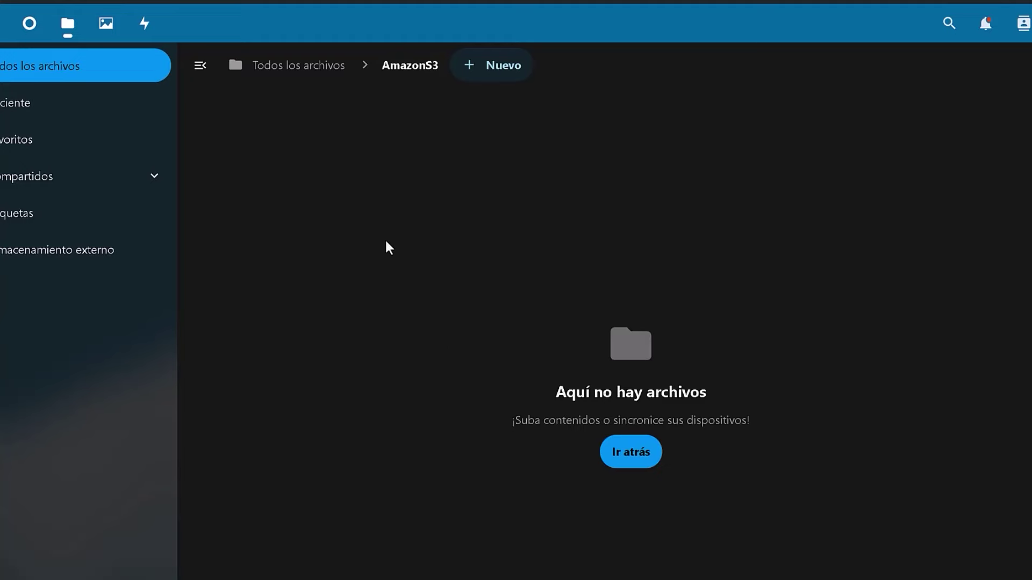
left_click(497, 76)
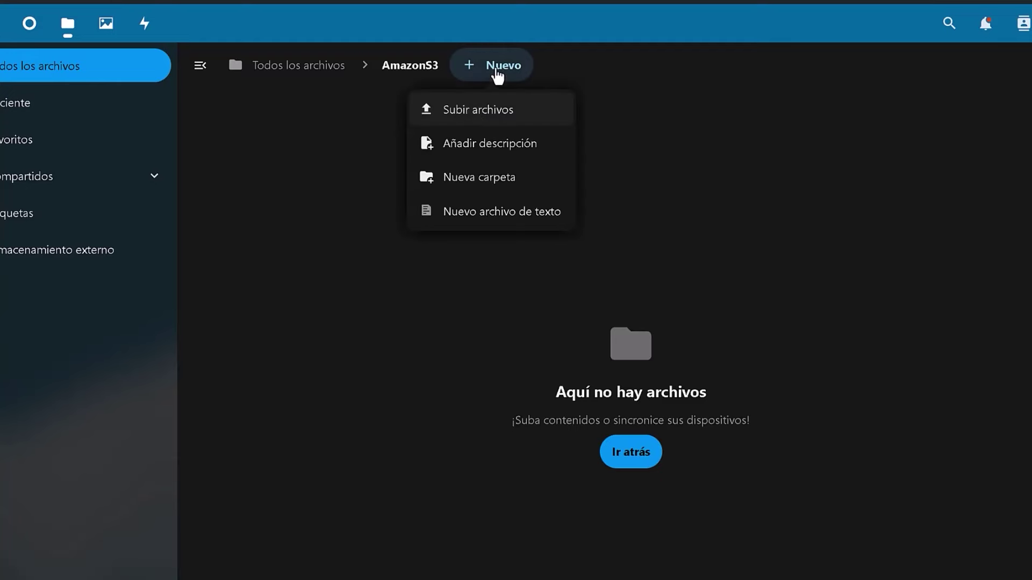
left_click(476, 113)
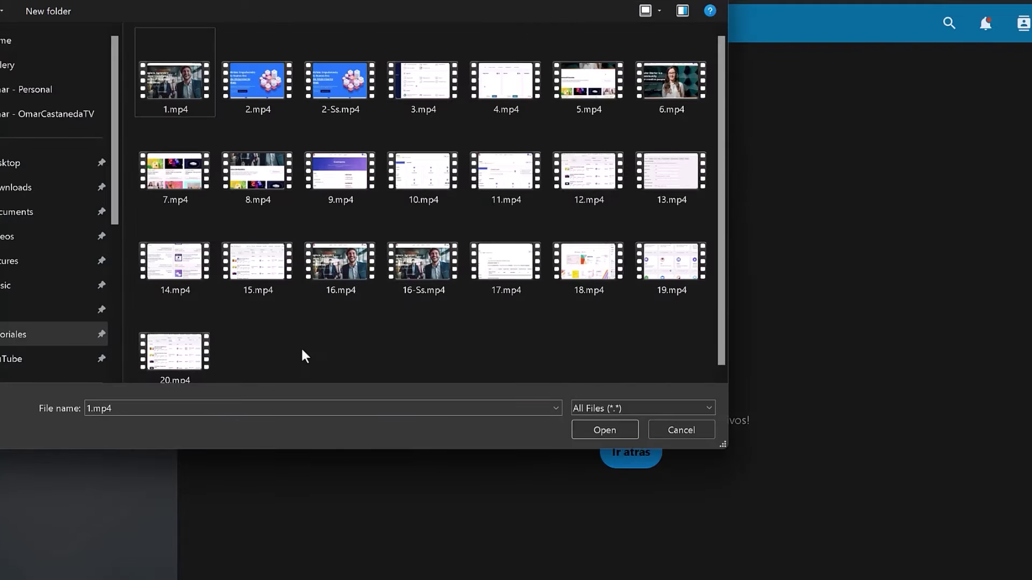
left_click(174, 81)
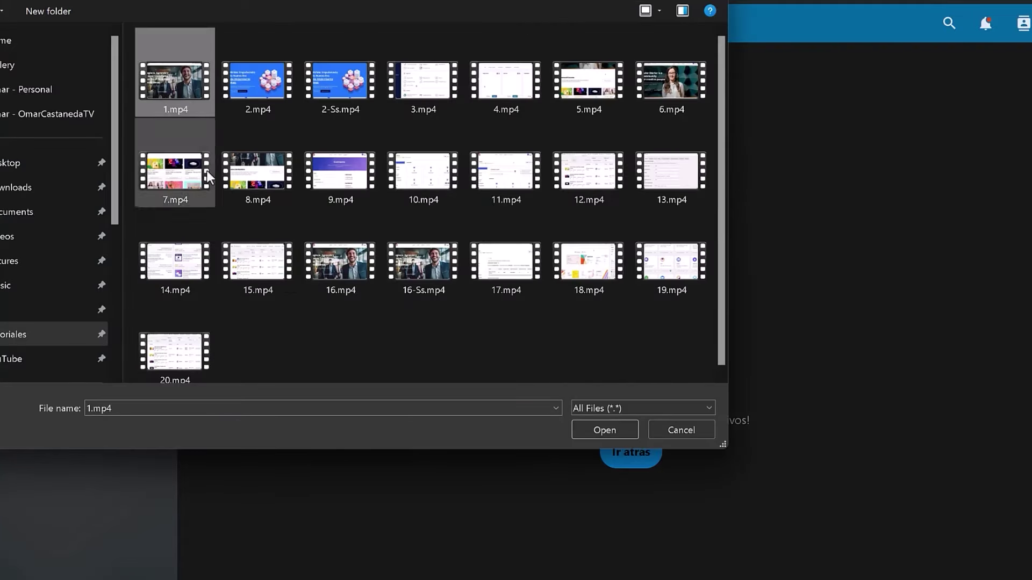
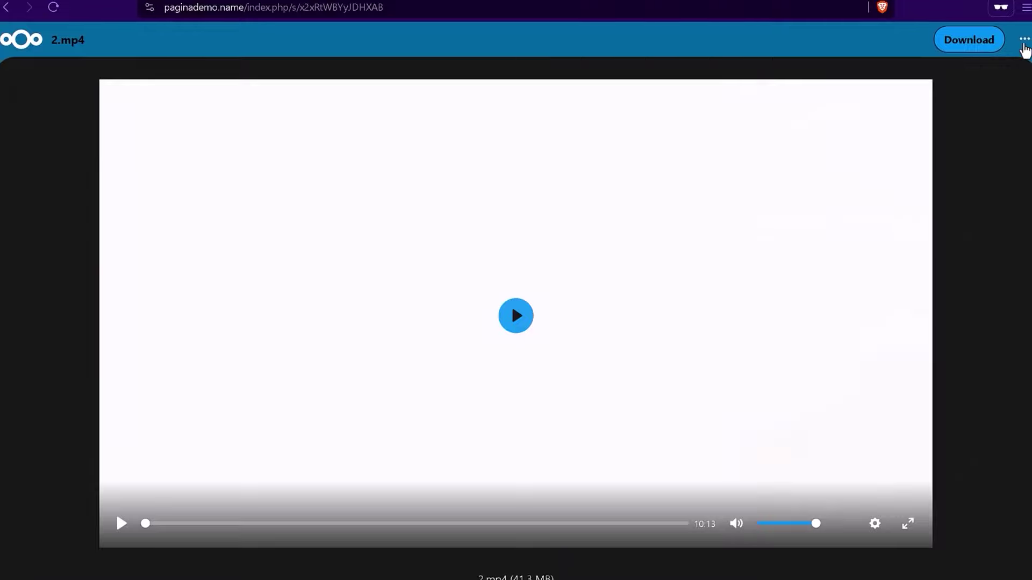
Step: Examine the direct link and Nextcloud options on the public share page of 2.mp4
left_click(1024, 39)
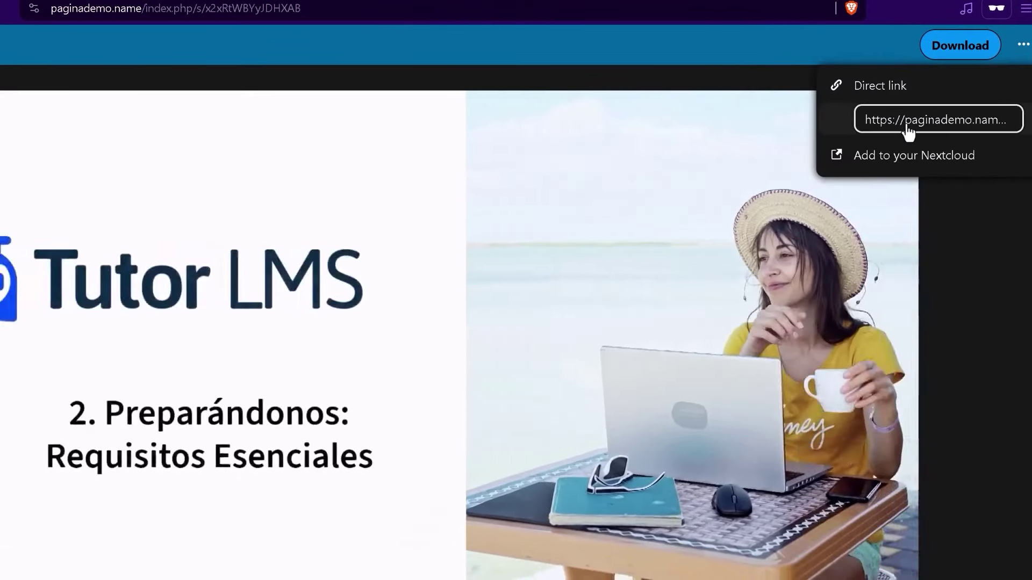
left_click(395, 299)
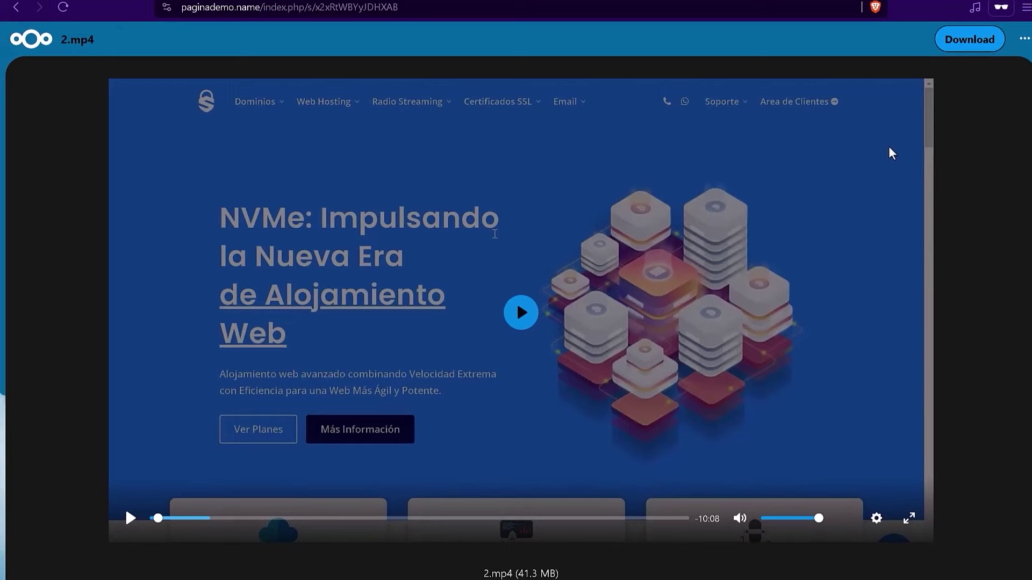
key("Escape")
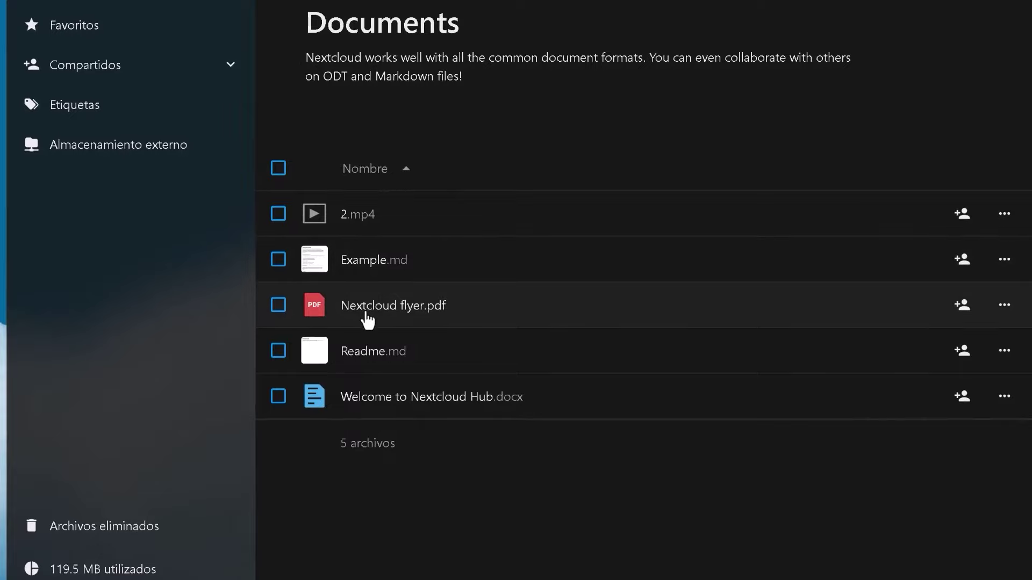
Step: Preview Nextcloud flyer.pdf from the Documents folder and close the viewer
left_click(367, 321)
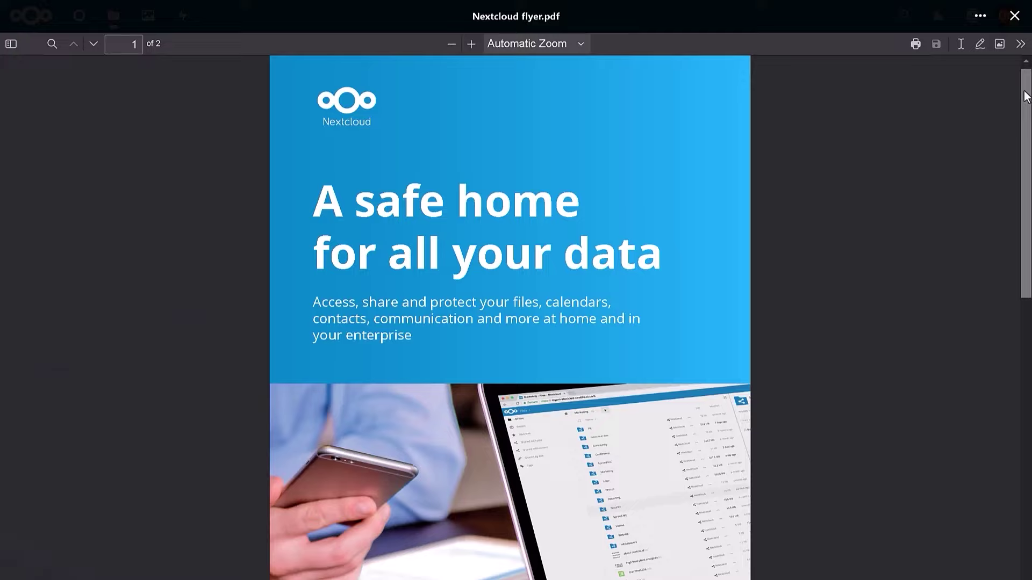
left_click_drag(1025, 97, 1004, 56)
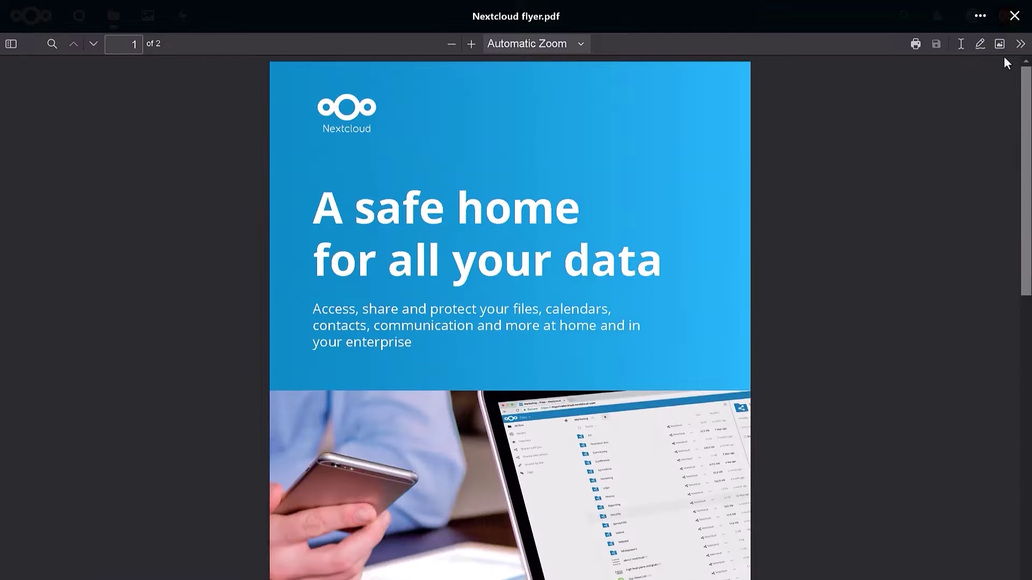
left_click(1014, 18)
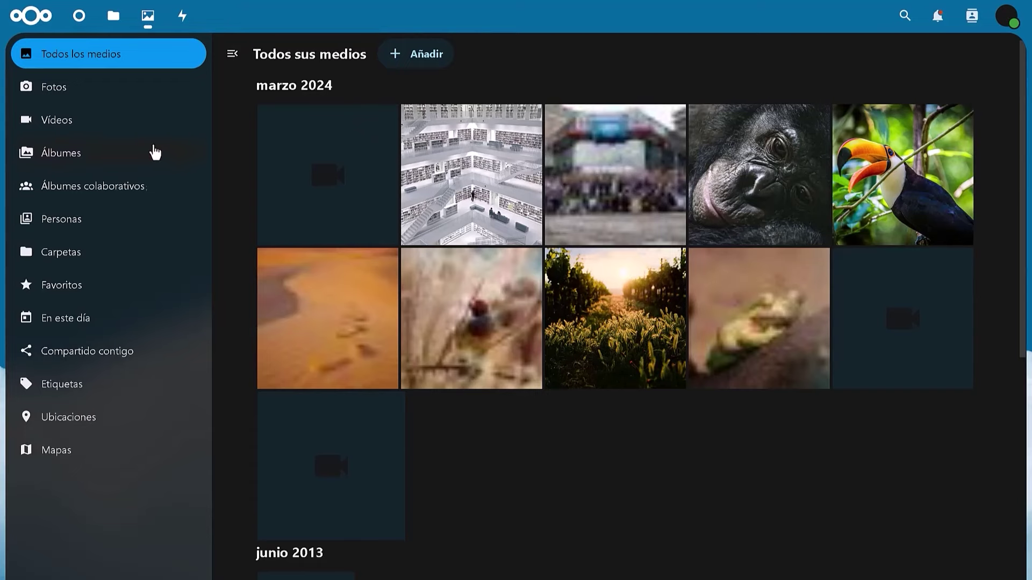
Step: Browse the photo gallery at full size from Toucan.jpg through Birdie.jpg to Vineyard.jpg
left_click(81, 396)
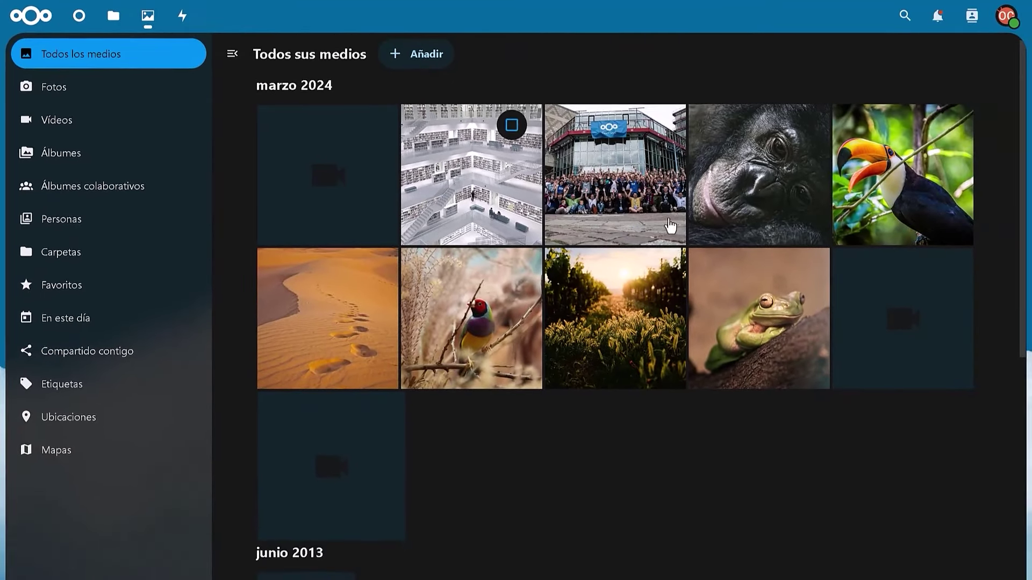
left_click(886, 182)
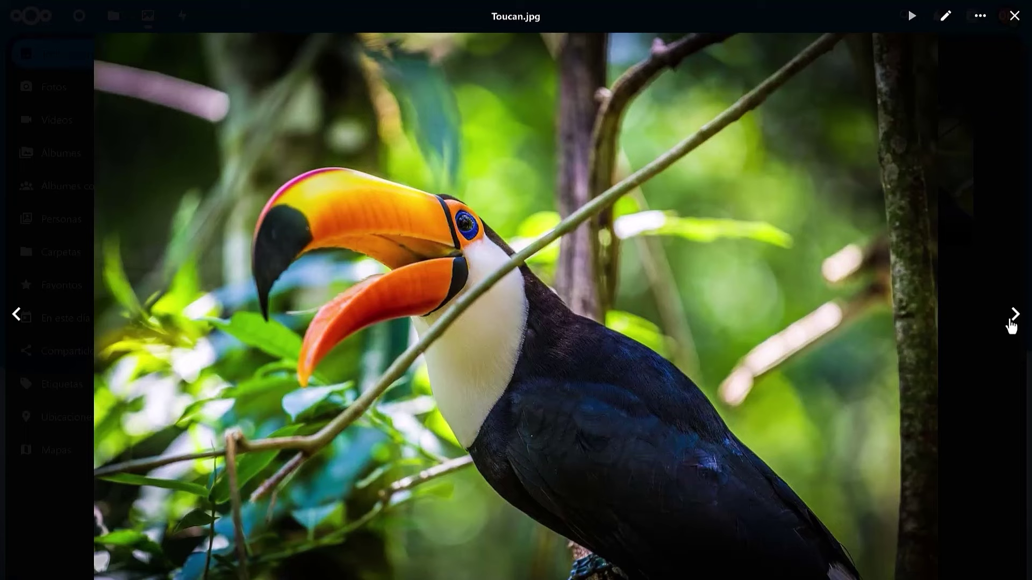
left_click(1010, 328)
left_click(1011, 328)
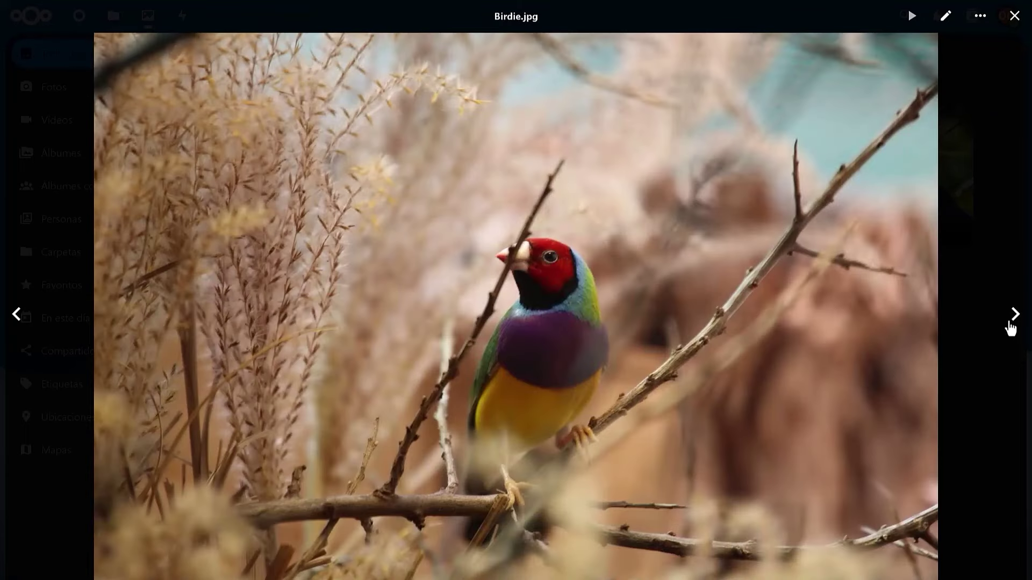
left_click(1011, 328)
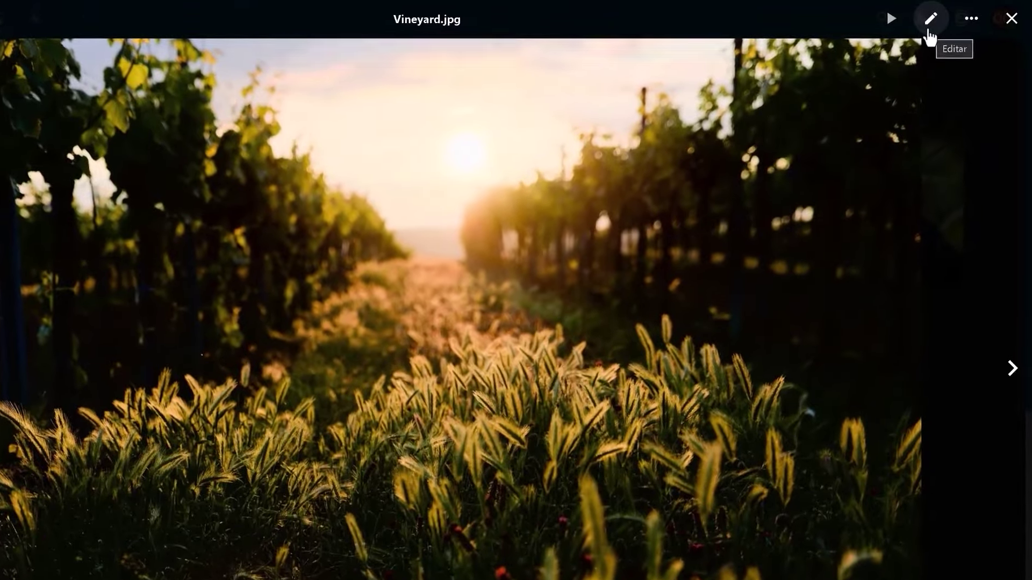
Step: Open Vineyard.jpg in the image editor and examine its Annotate tools
left_click(945, 25)
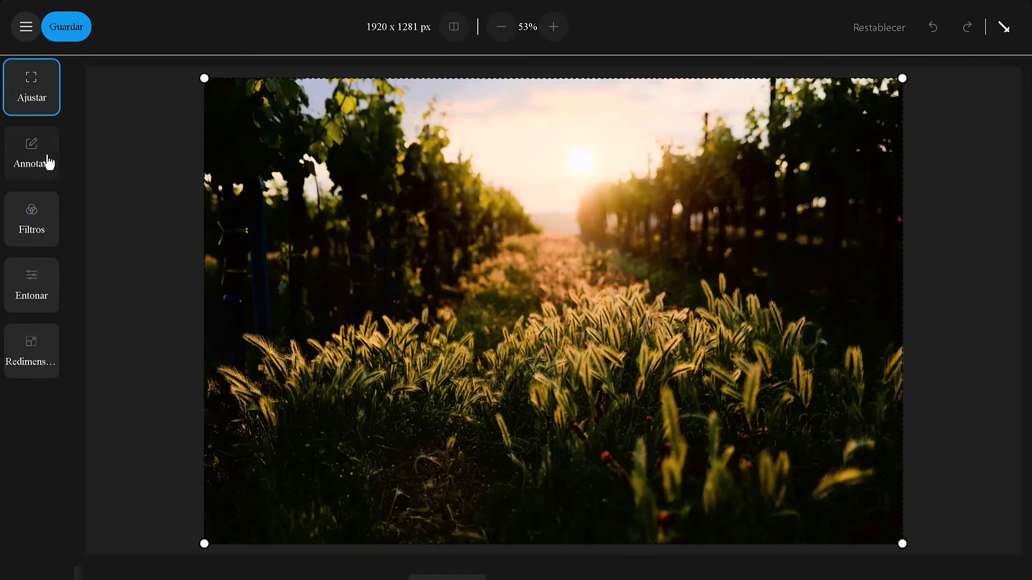
left_click(49, 162)
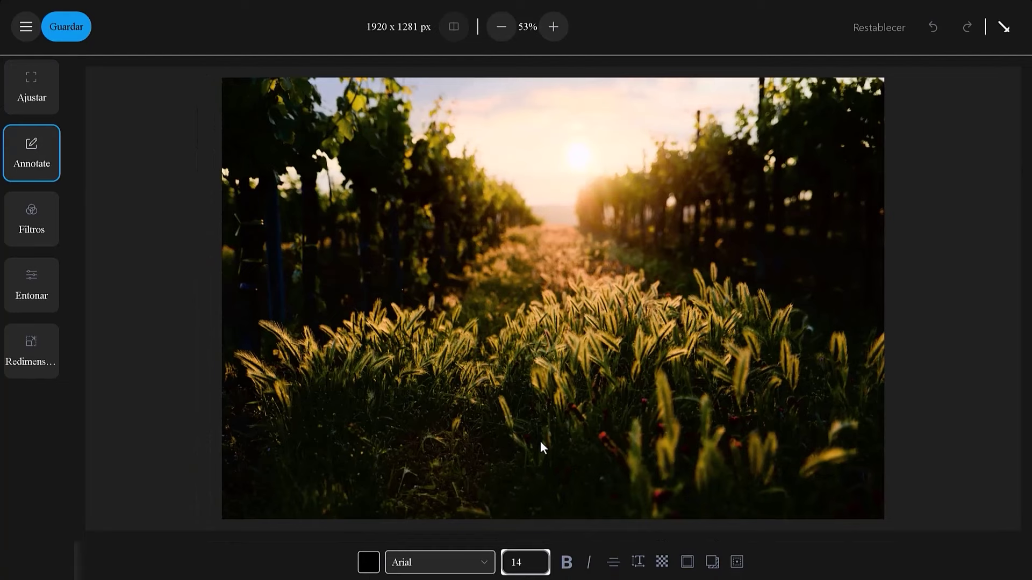
scroll(323, 572, "down", 1)
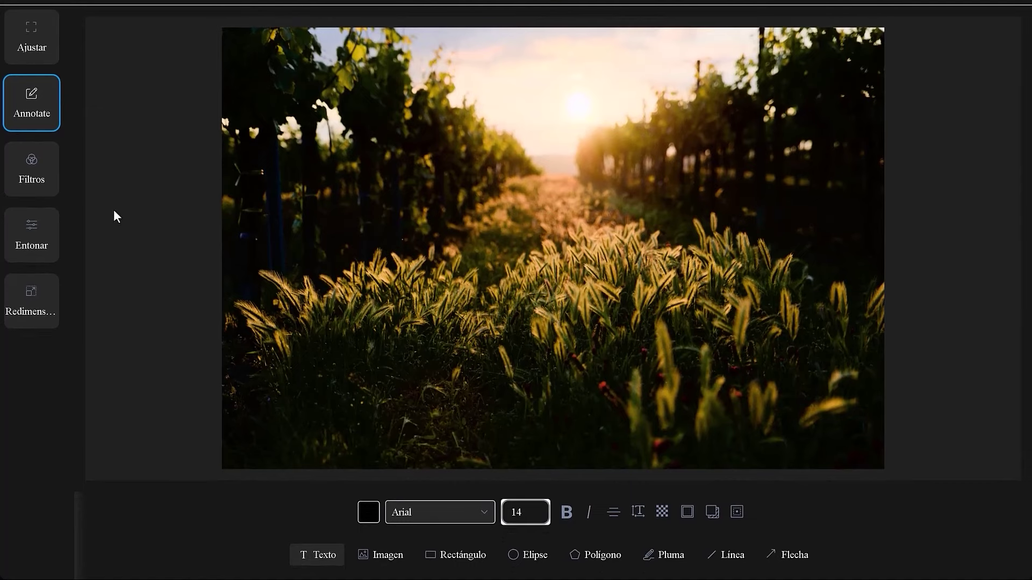
Step: Try the Black & White and Sepia filters on the vineyard photo and apply Solarize
left_click(32, 177)
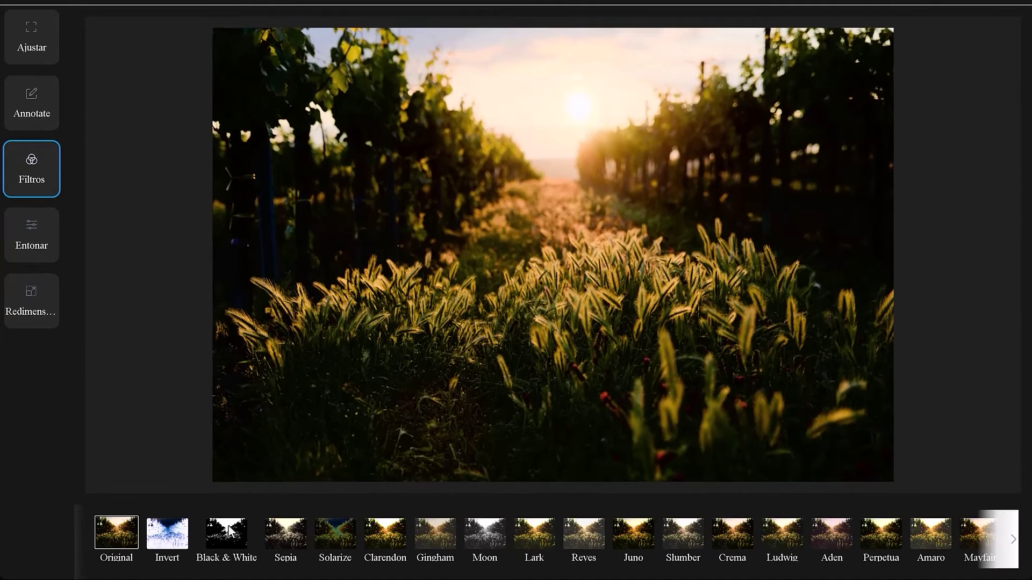
left_click(228, 531)
left_click(292, 535)
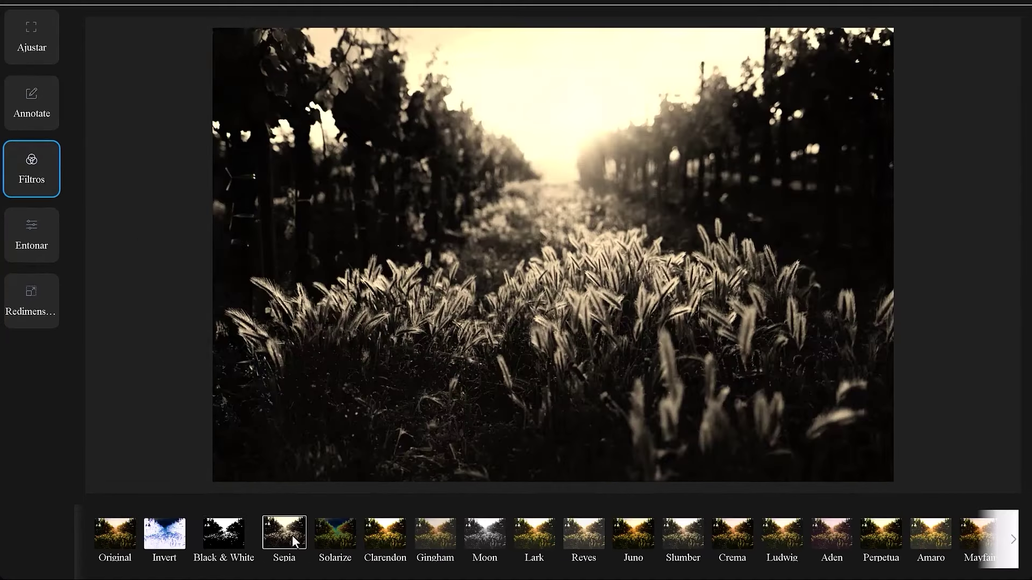
left_click(331, 534)
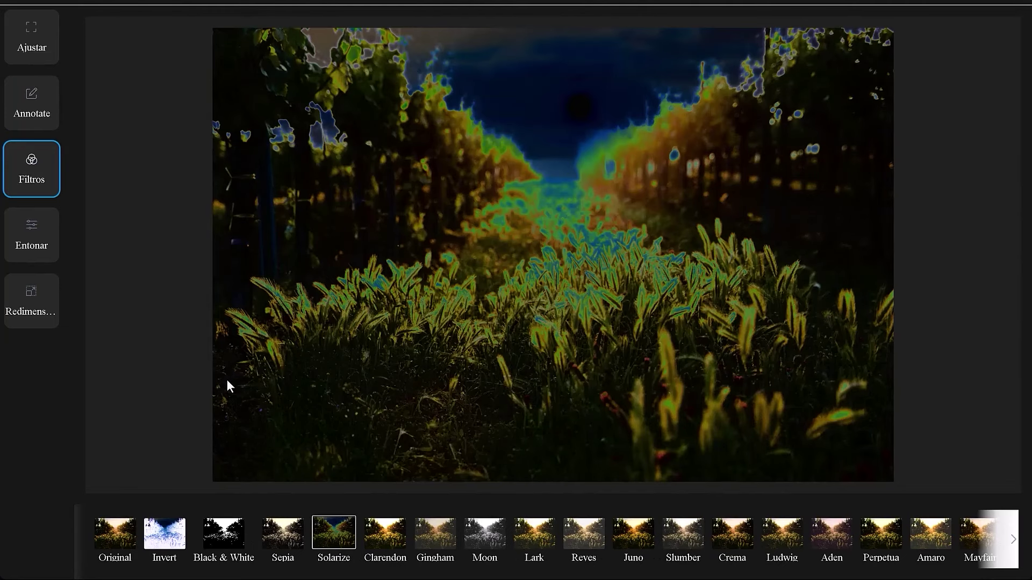
Step: Examine the Entonar adjustments and the resize width and height options, and return to the photo's filters
left_click(41, 249)
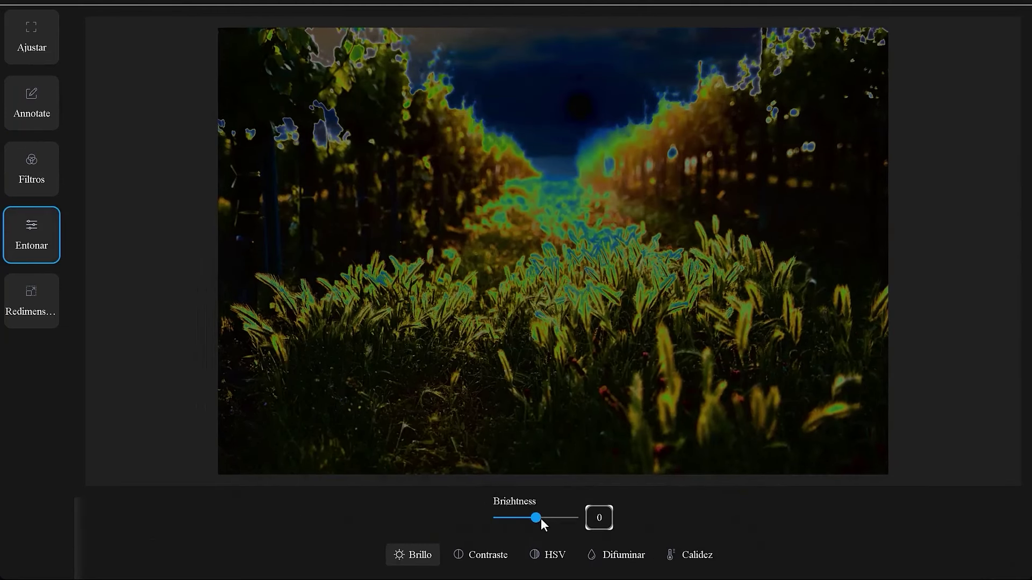
left_click(28, 313)
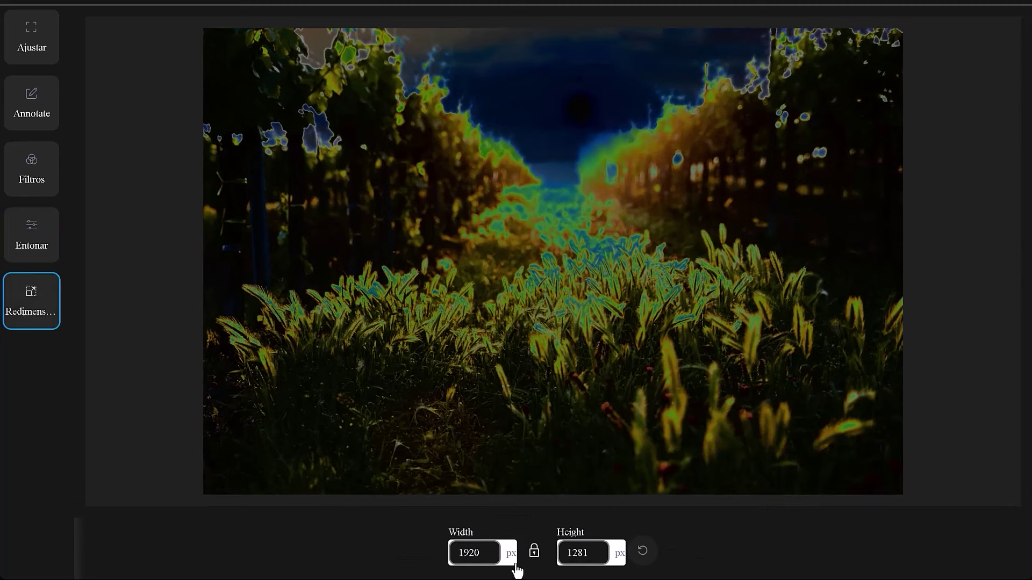
left_click(497, 558)
left_click(32, 183)
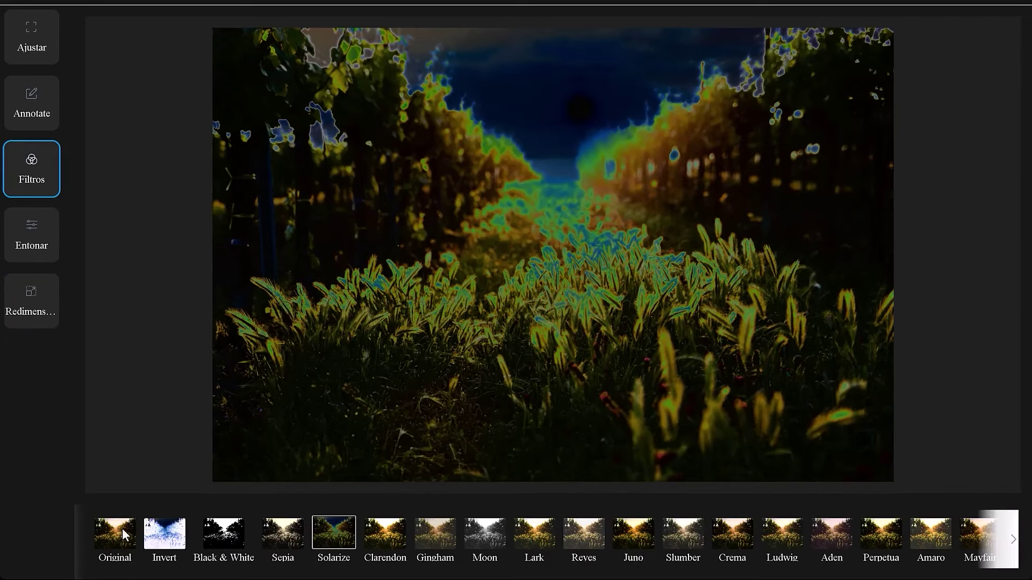
Step: Restore the vineyard photo's Original filter and try to save it as Vineyard in jpg format
left_click(123, 531)
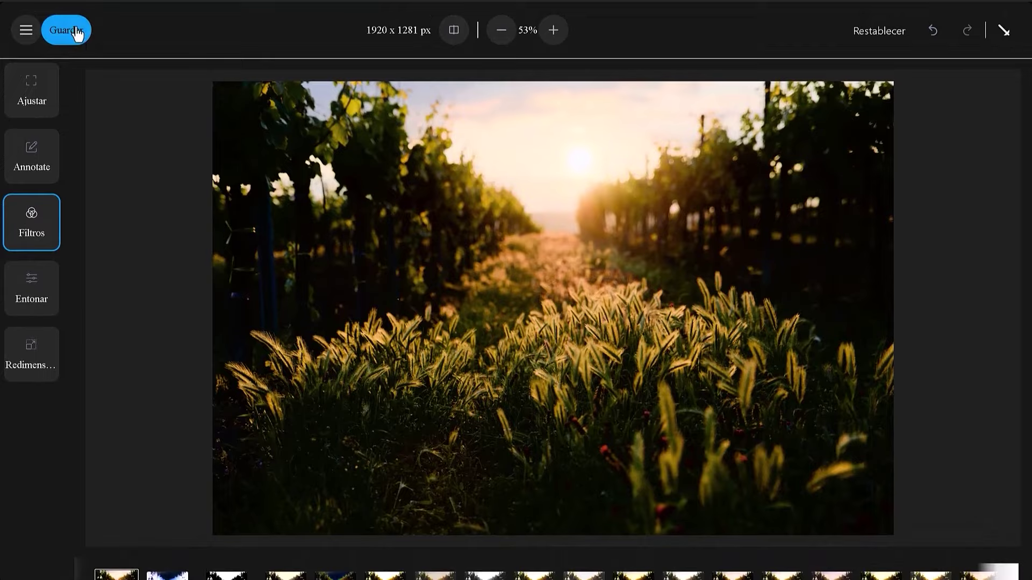
left_click(76, 31)
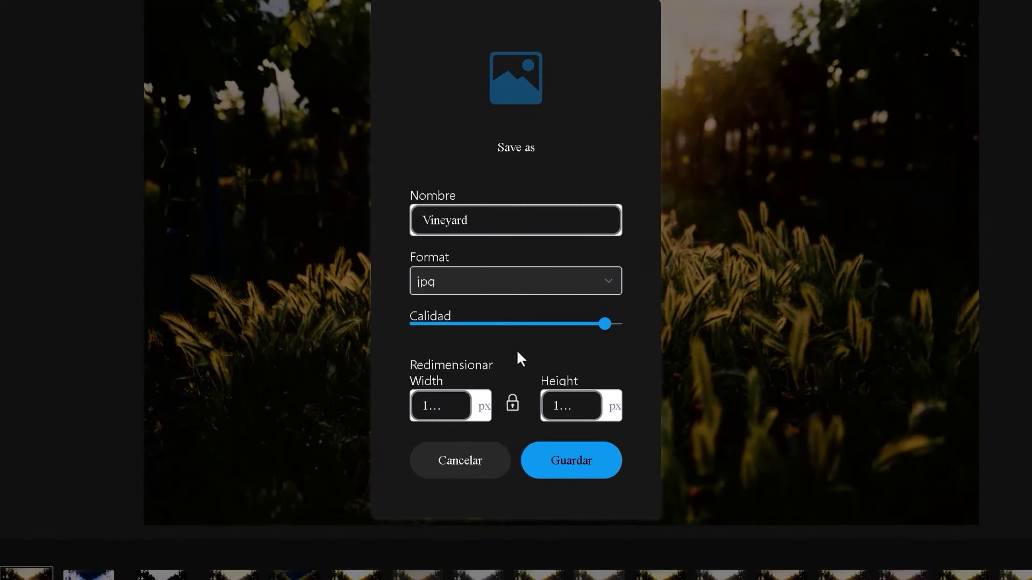
left_click(563, 473)
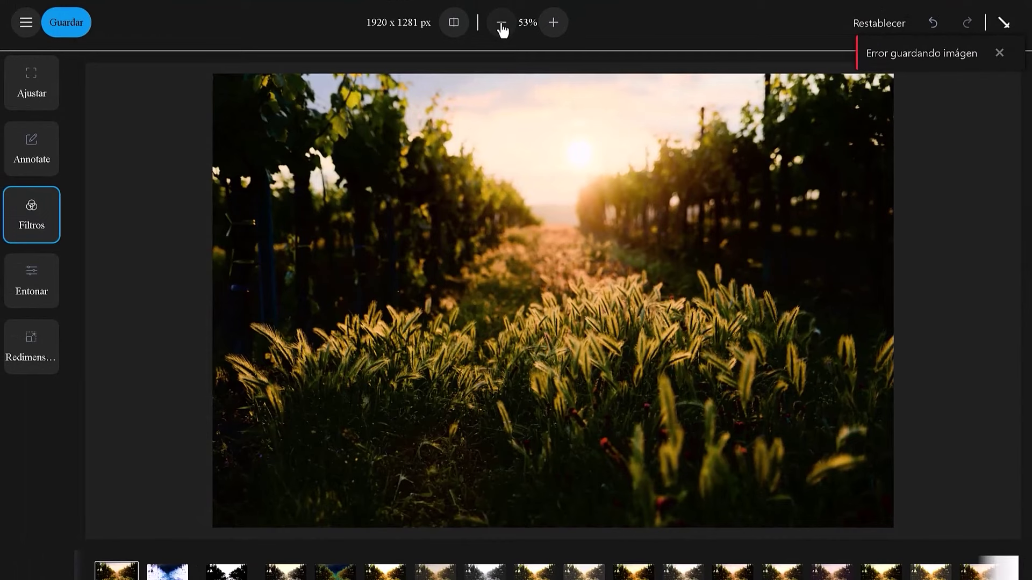
Step: Leave the image editor without saving the changes and close the Vineyard.jpg view to return to the gallery
left_click(501, 24)
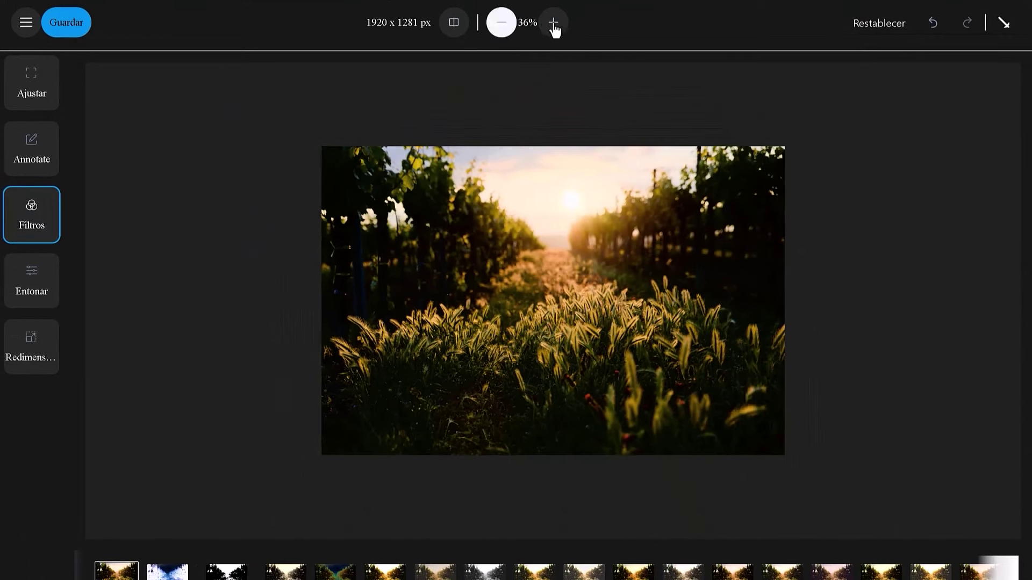
left_click(554, 27)
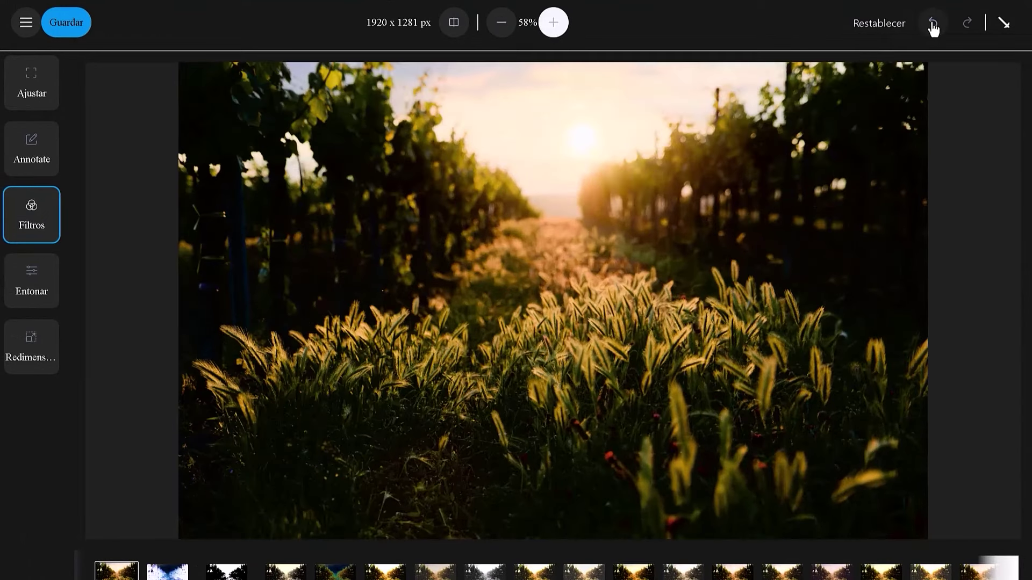
left_click(1003, 24)
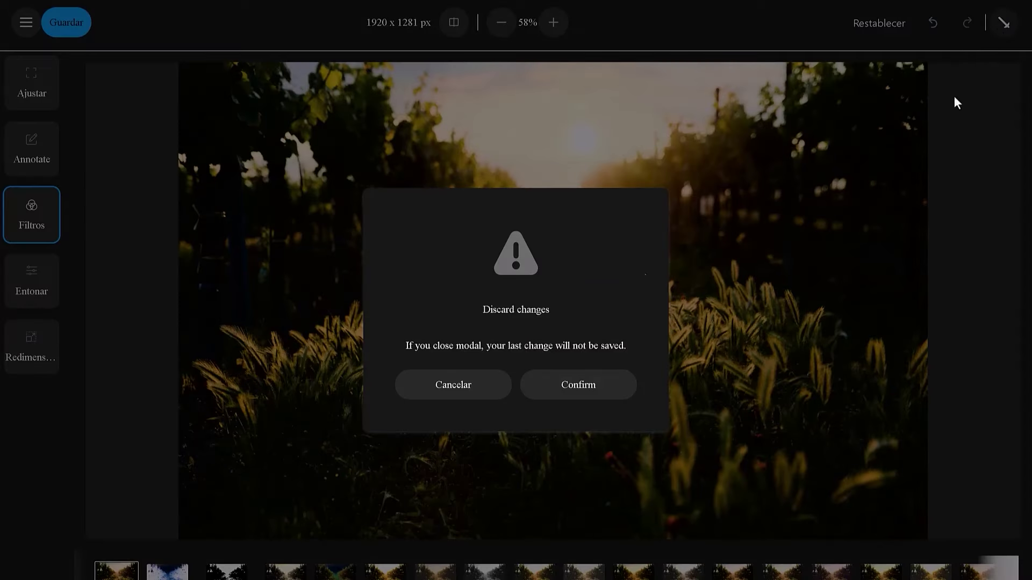
left_click(575, 394)
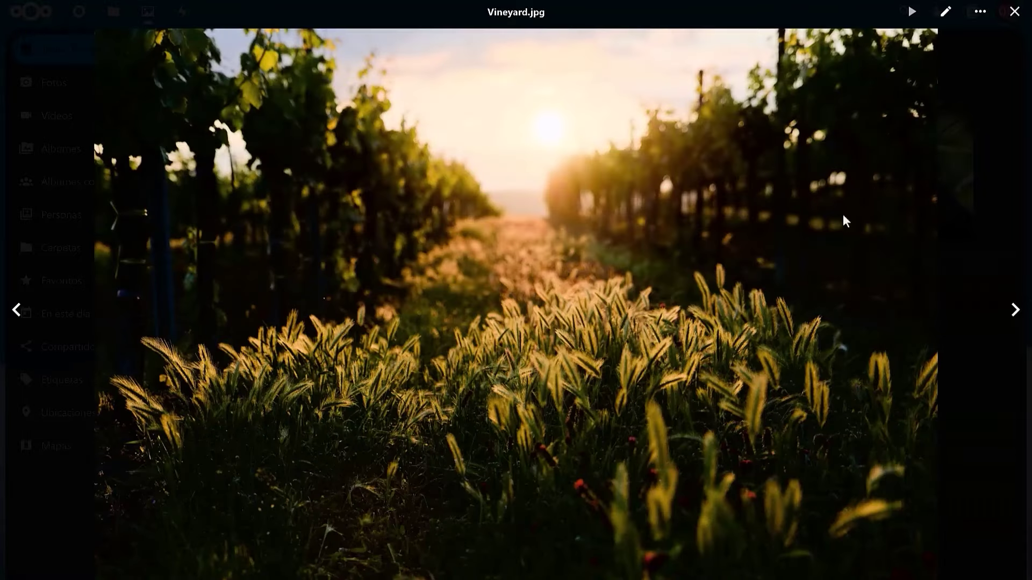
left_click(1013, 12)
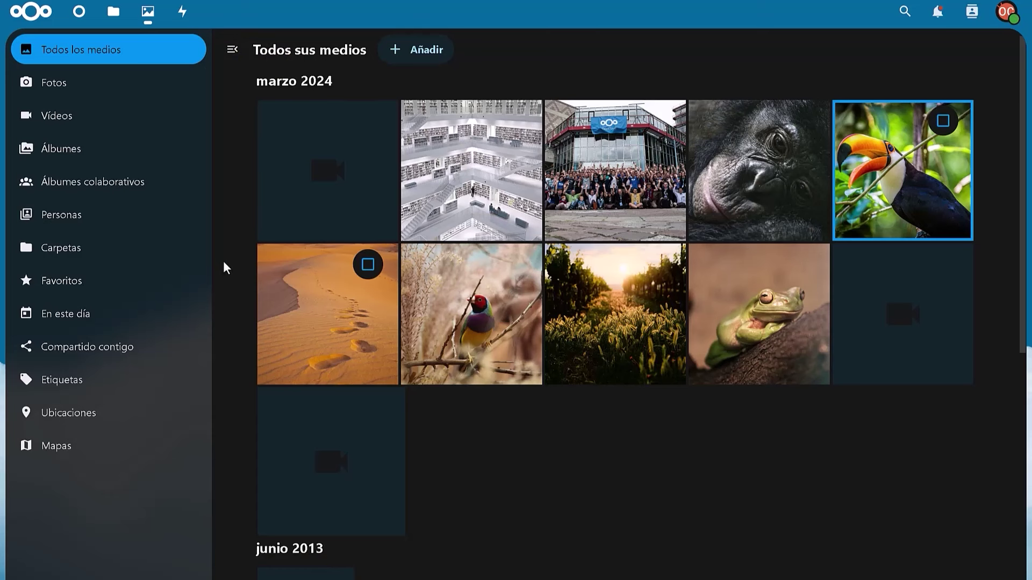
Step: Copy 1.mp4 from the AmazonS3 folder to the Compartidos folder
left_click(97, 24)
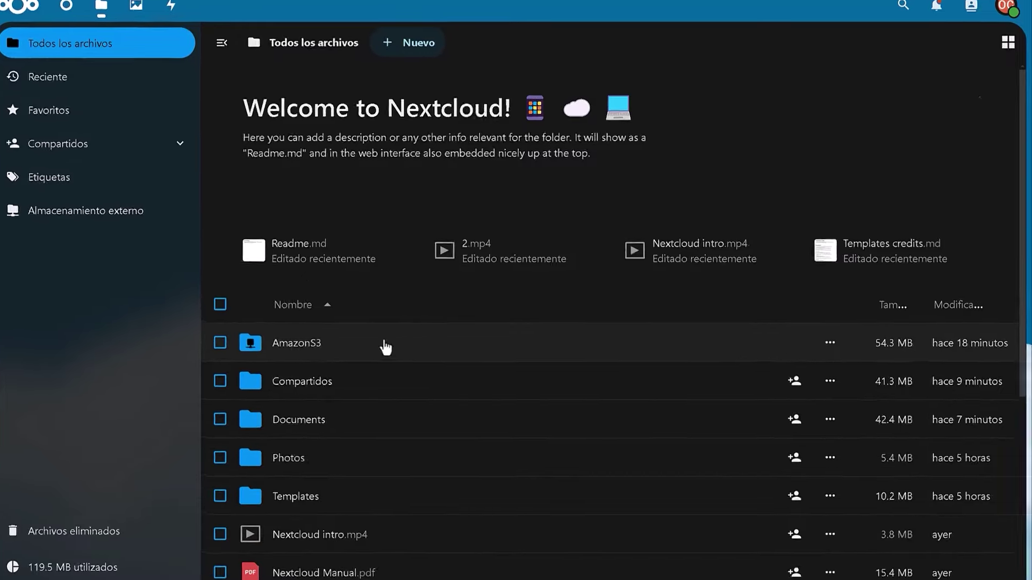
left_click(300, 349)
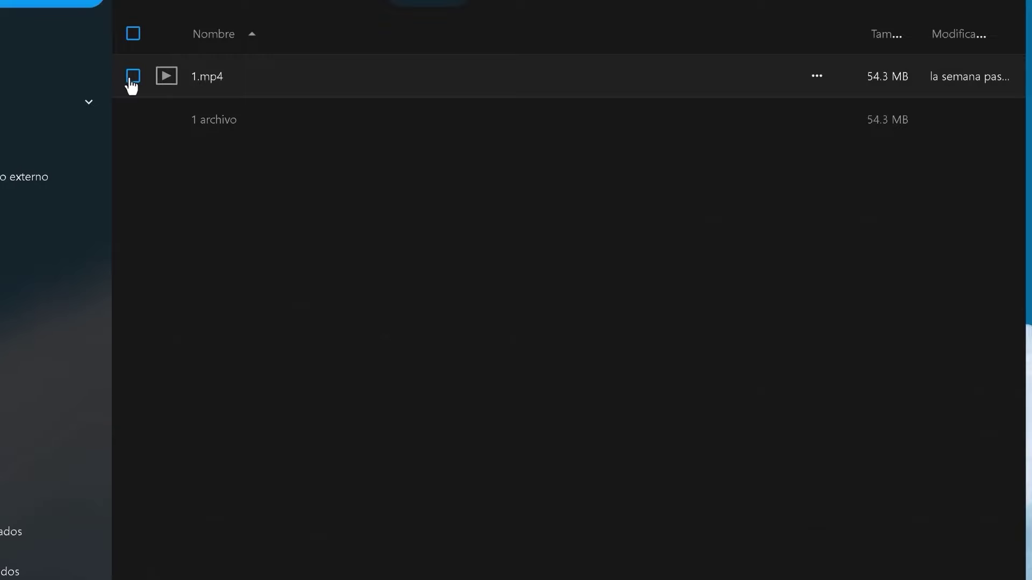
left_click(133, 77)
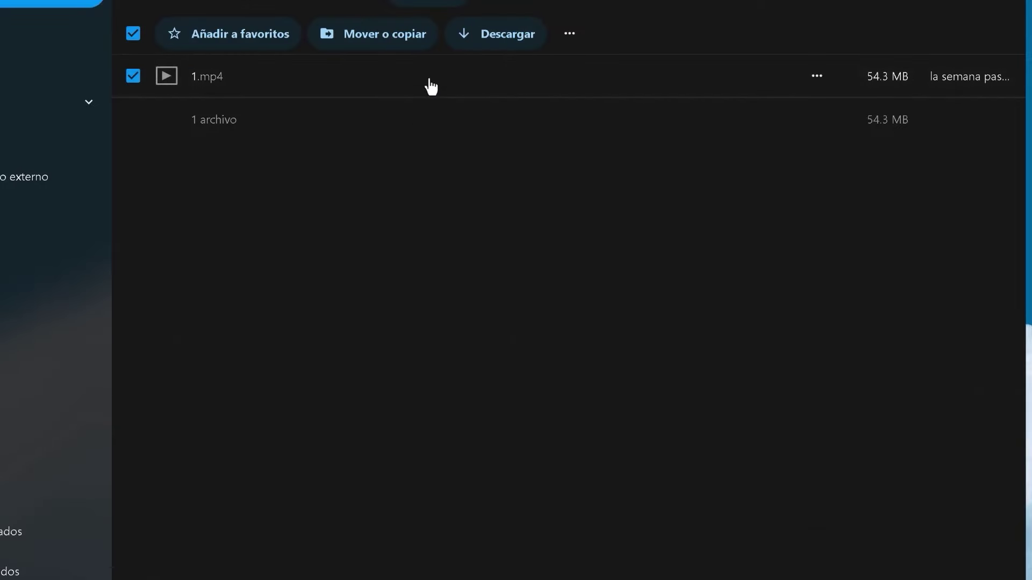
left_click(420, 35)
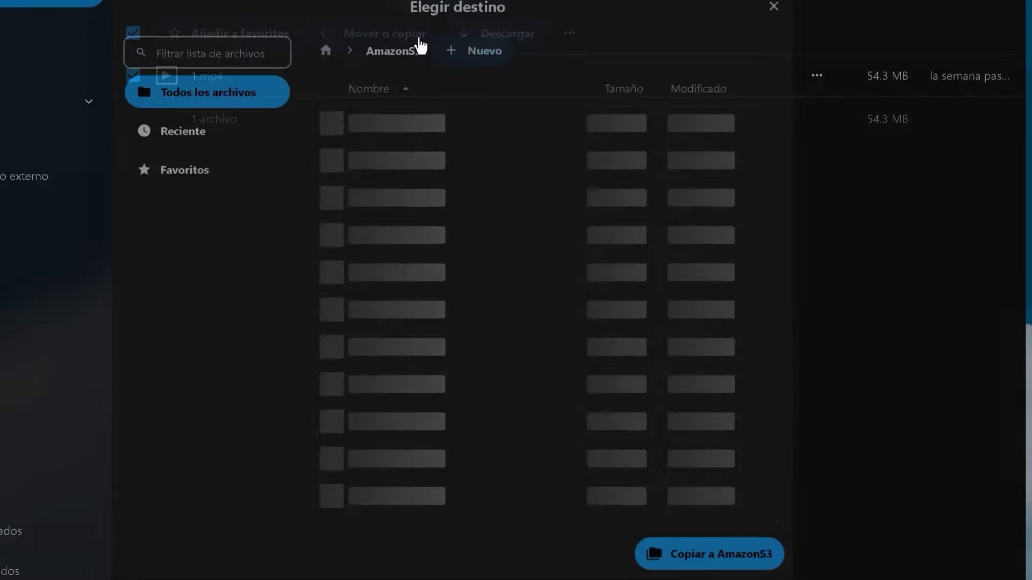
left_click(321, 36)
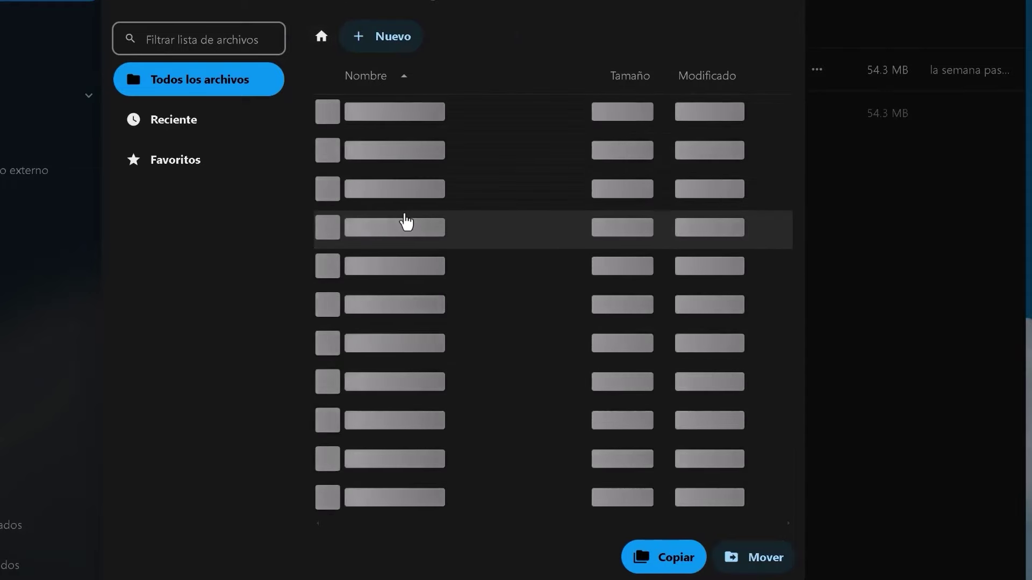
left_click(370, 115)
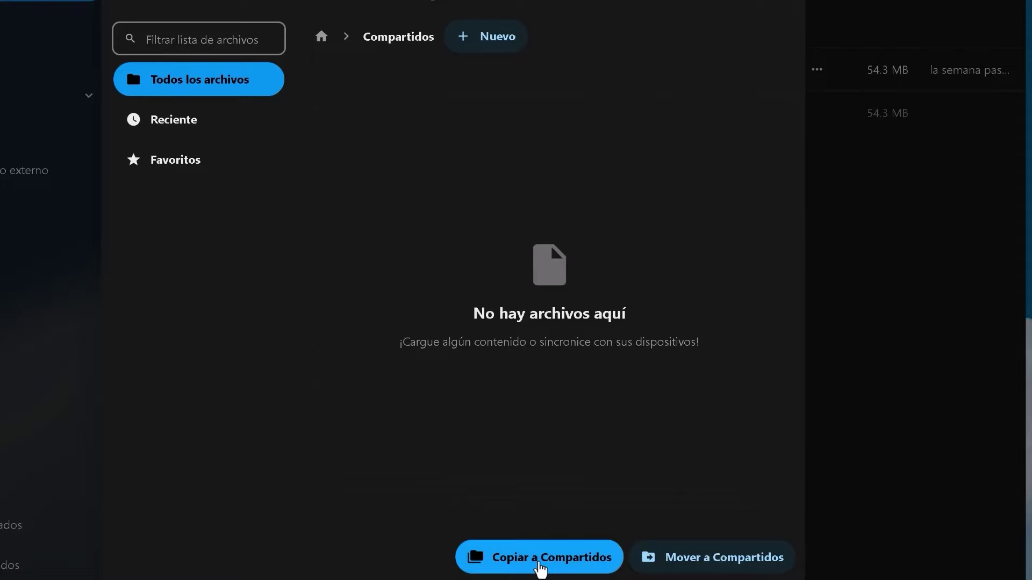
left_click(540, 559)
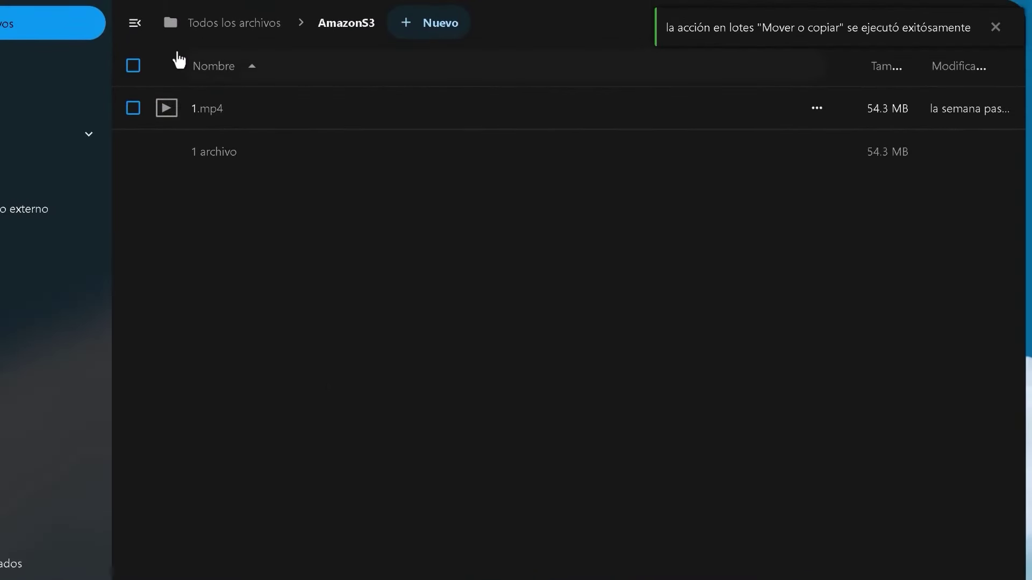
Step: Check the contents of the Compartidos folder and return to the list of all files
left_click(179, 26)
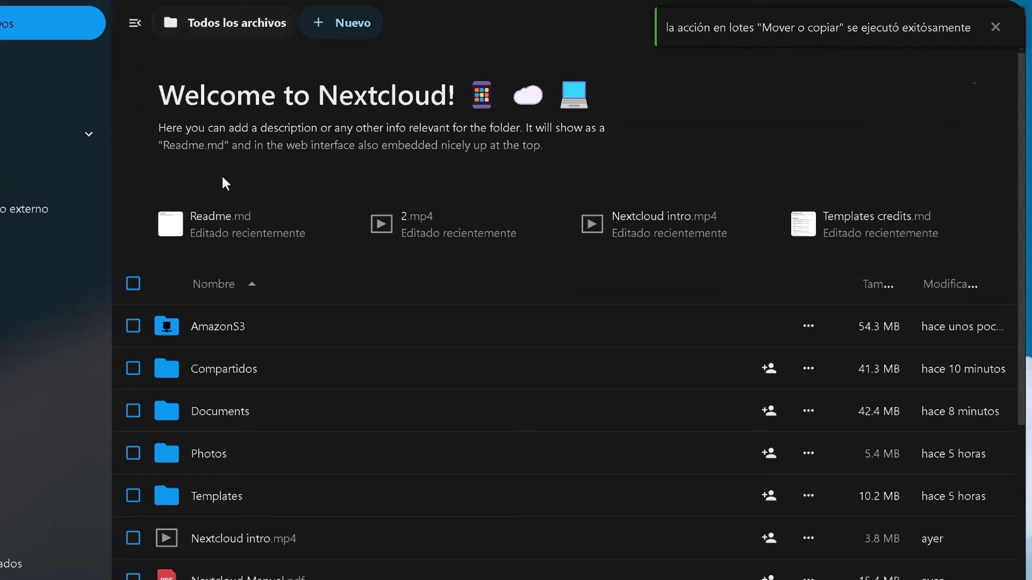
left_click(208, 378)
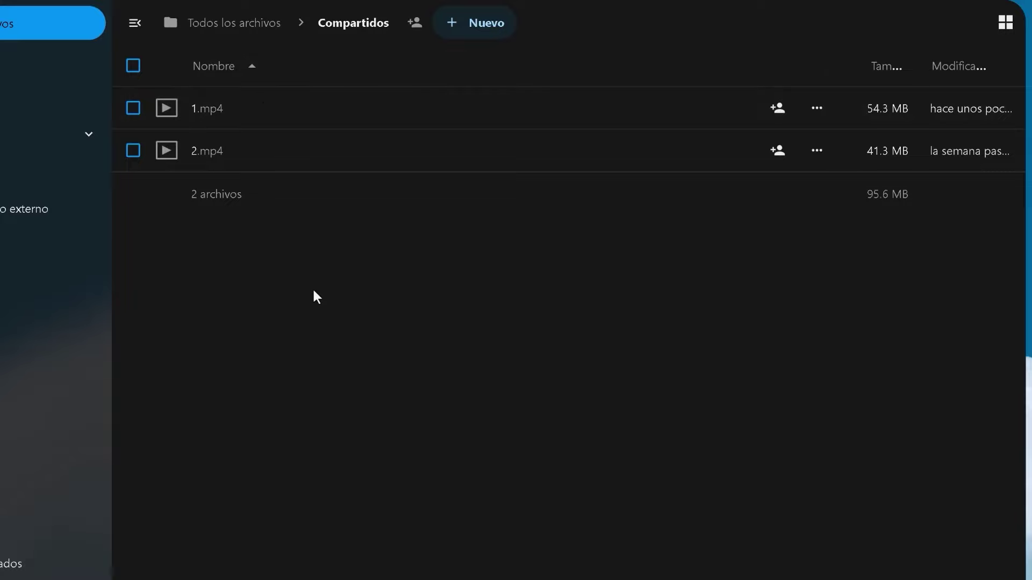
left_click(220, 23)
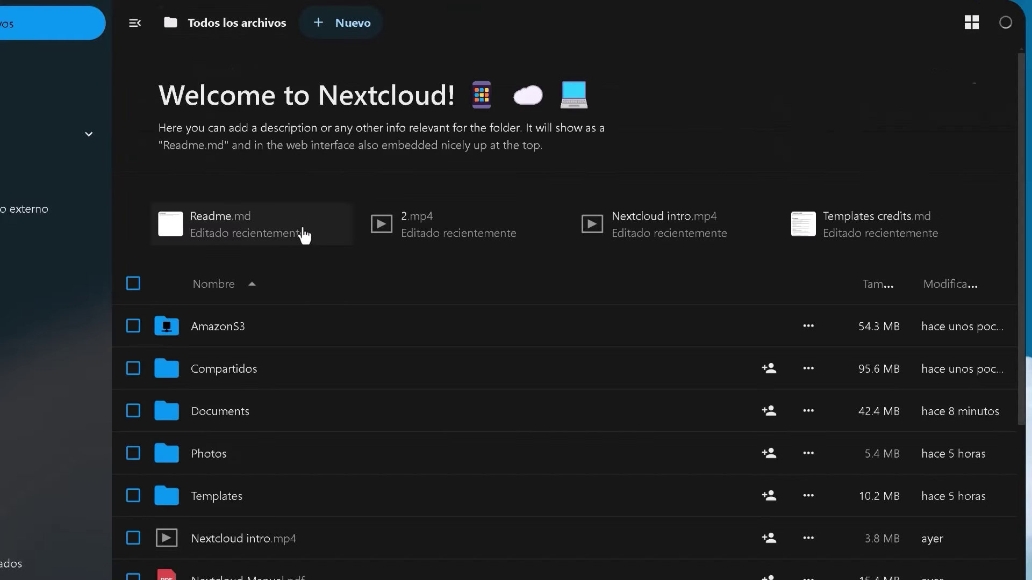
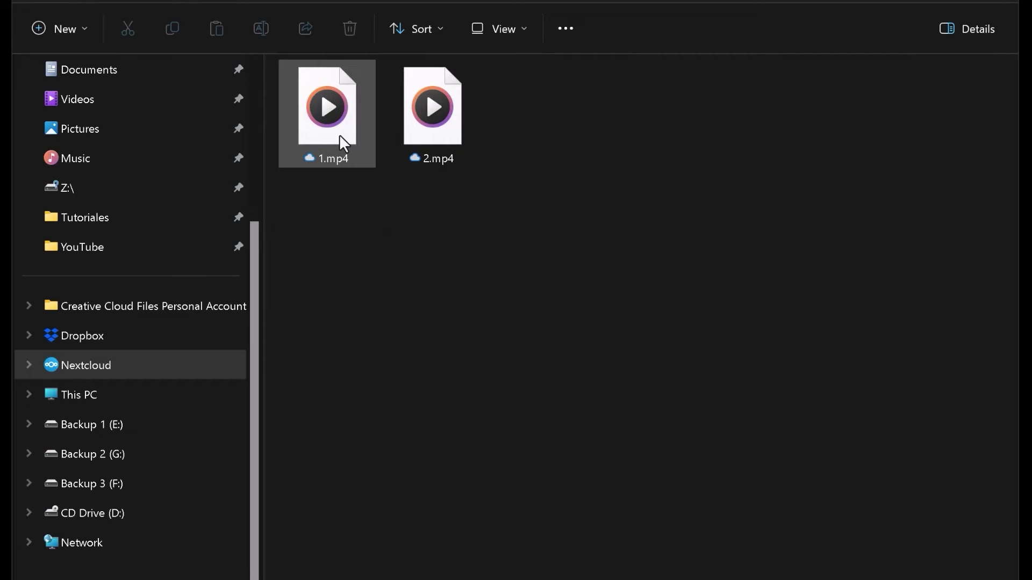
Step: In File Explorer, play 1.mp4 from the synced folder, close the player and view the Nextcloud root folder
double_click(340, 134)
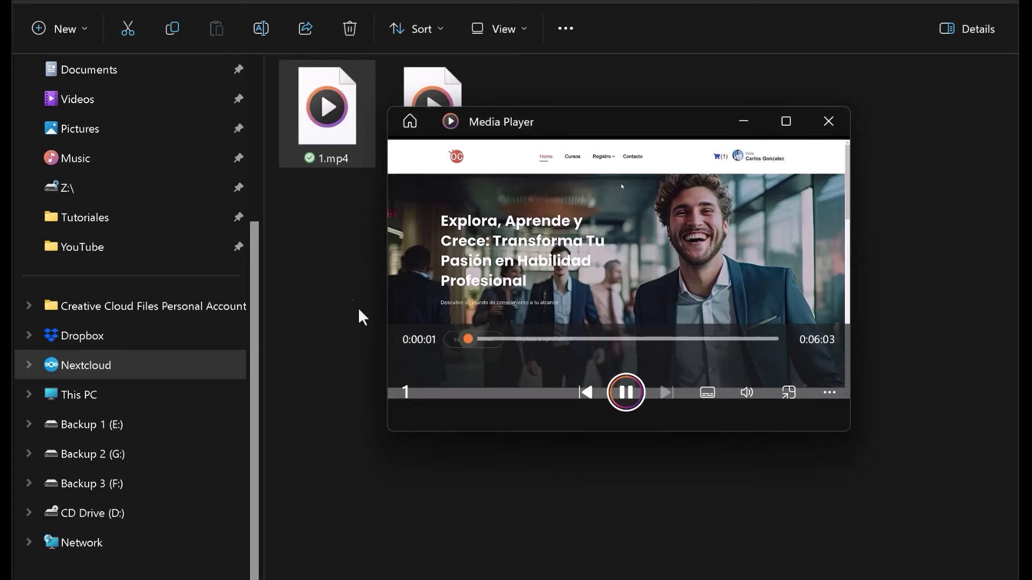
left_click(828, 121)
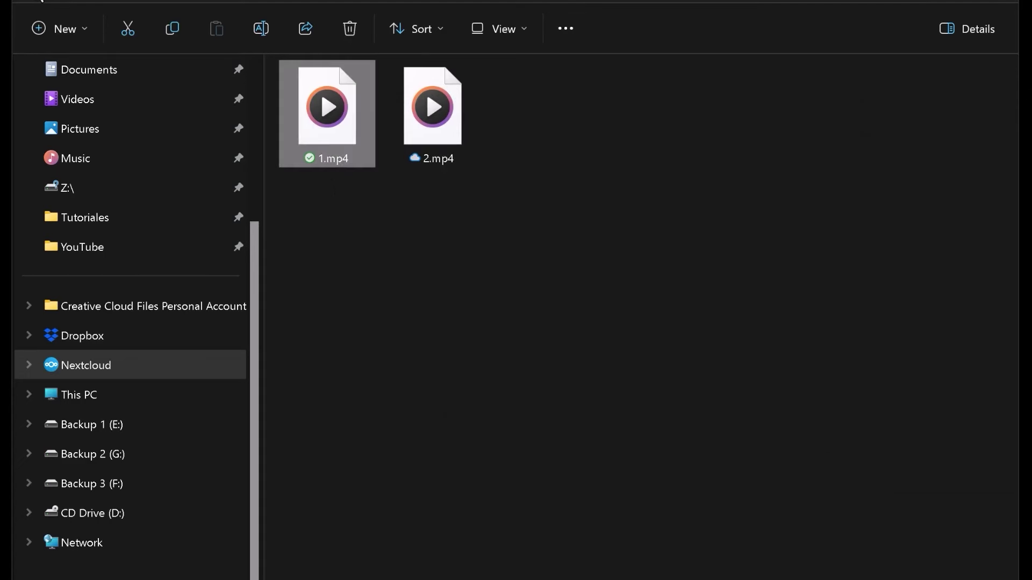
left_click(91, 365)
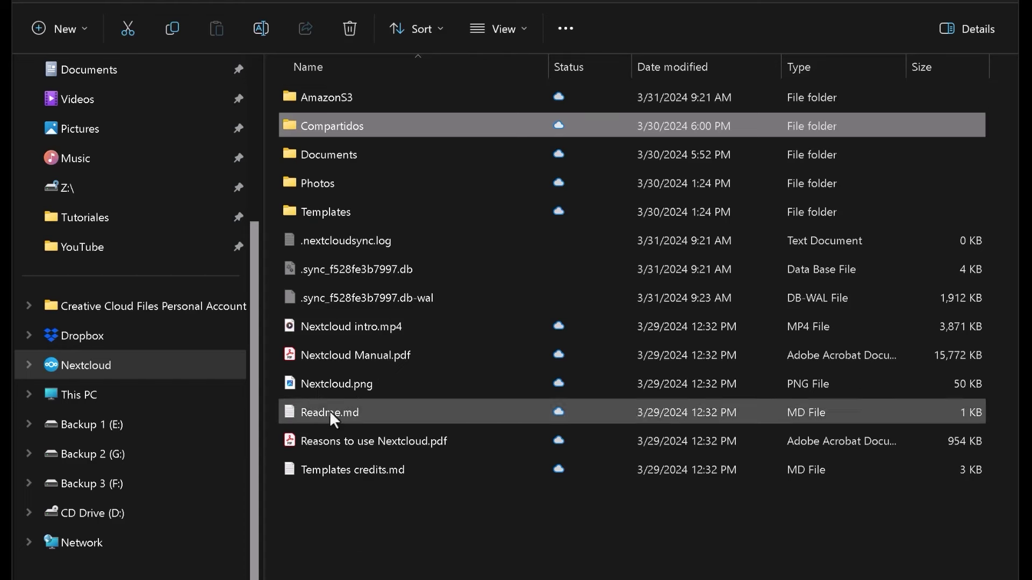
left_click(359, 543)
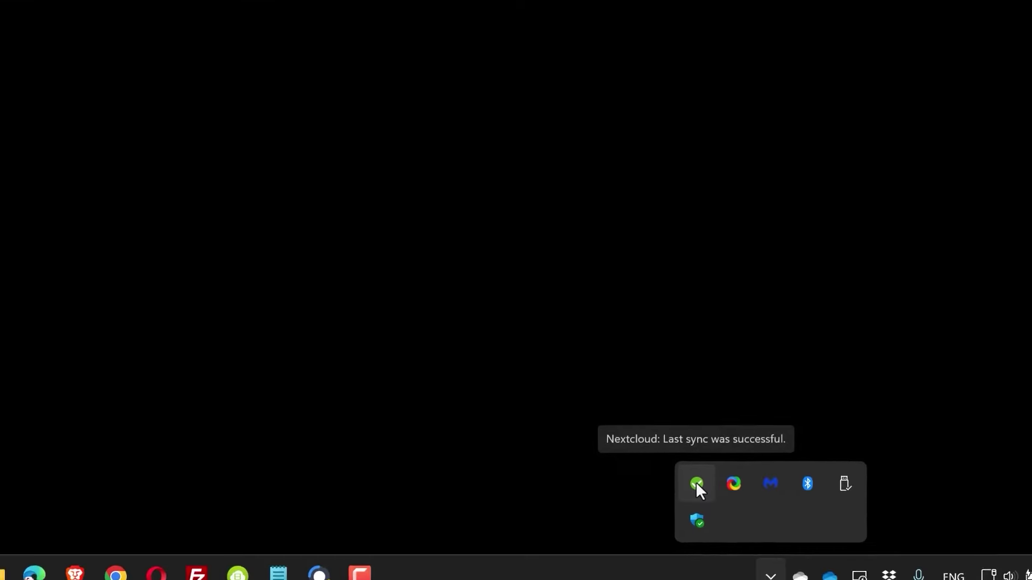
Step: Open the Nextcloud desktop client and examine its sync status, account options and app shortcuts
left_click(694, 486)
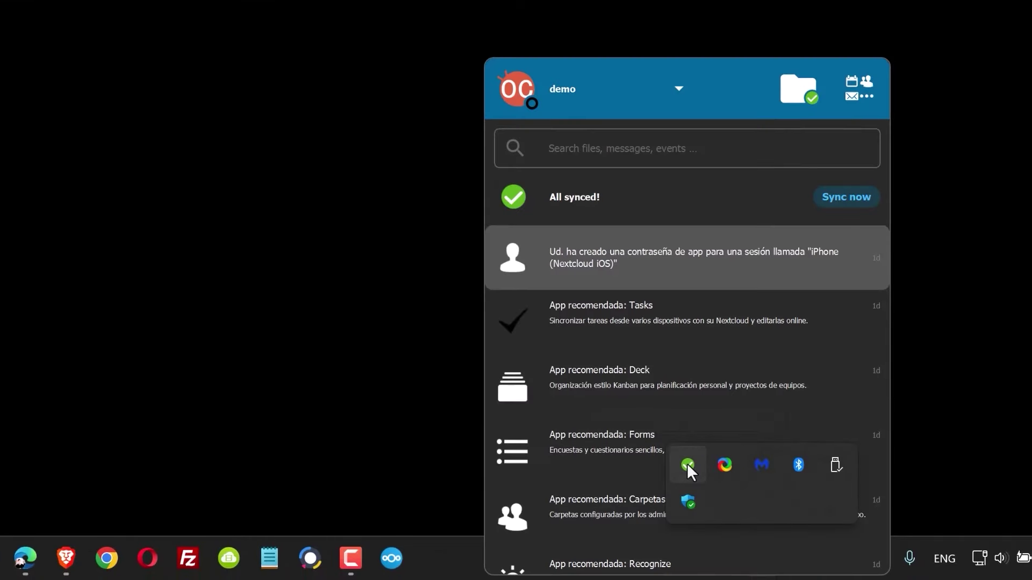
left_click(563, 89)
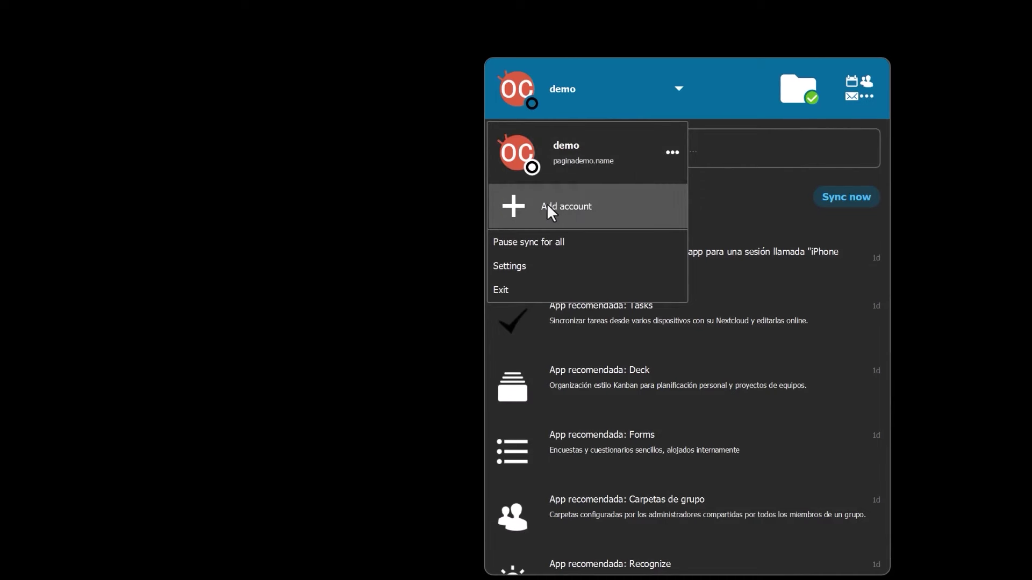
left_click(715, 152)
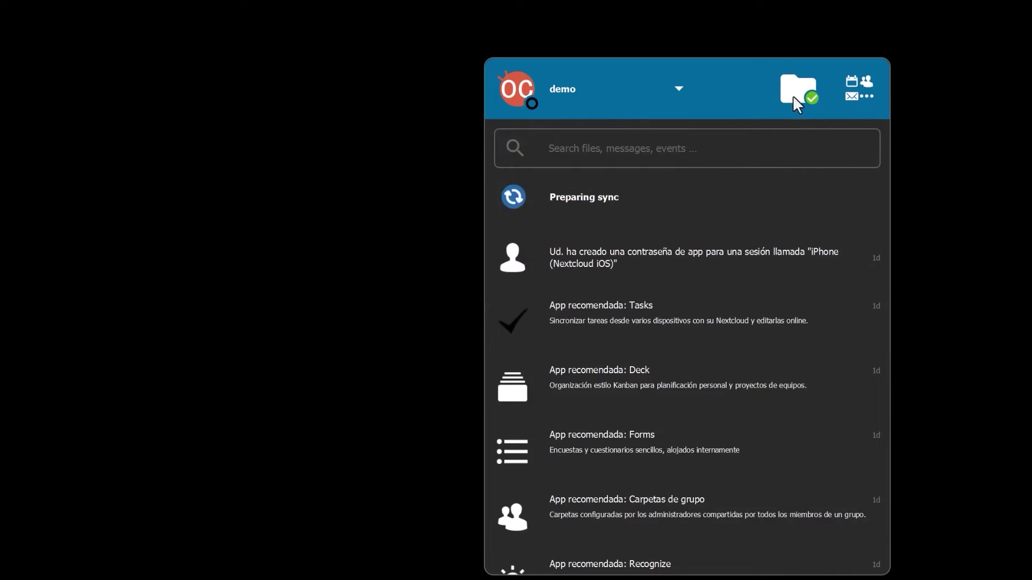
left_click(867, 98)
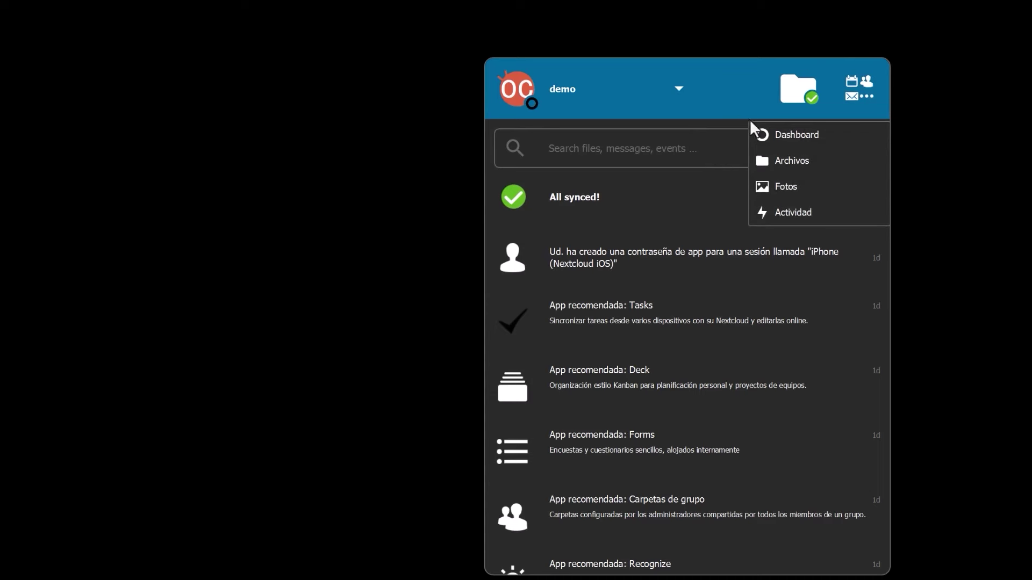
left_click(743, 88)
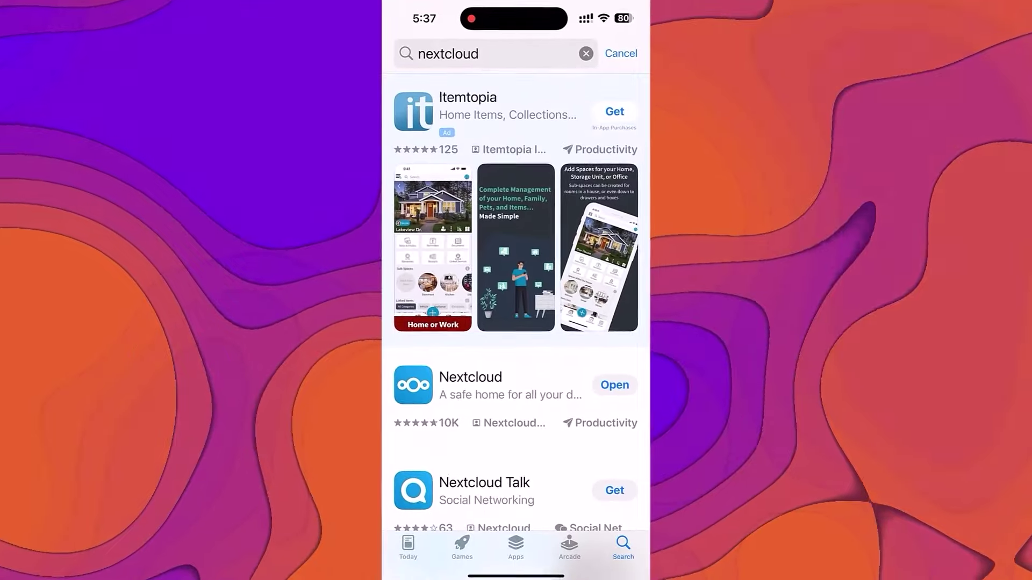
scroll(516, 290, "down", 2)
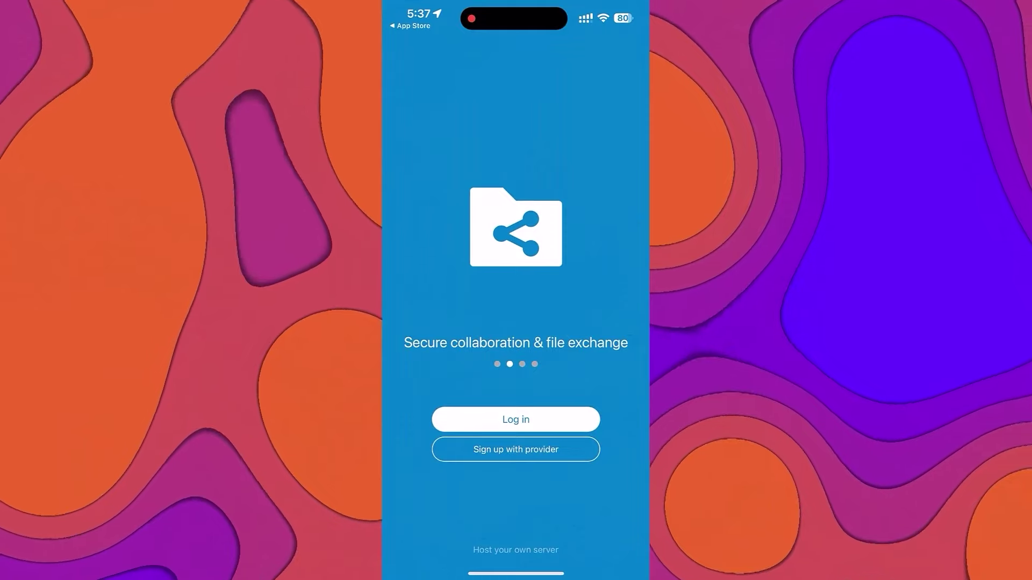
left_click(516, 419)
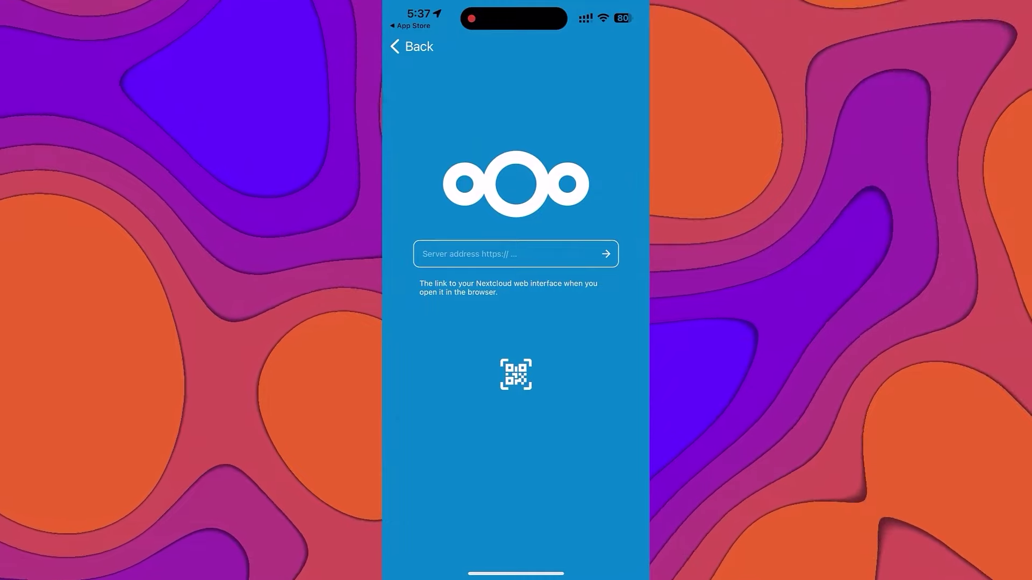
left_click(516, 254)
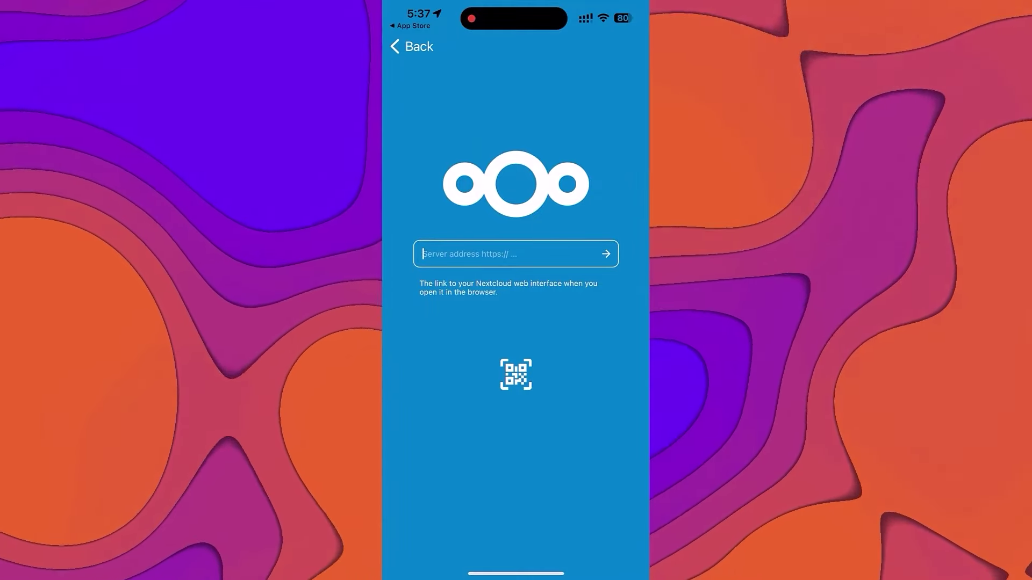
left_click(423, 254)
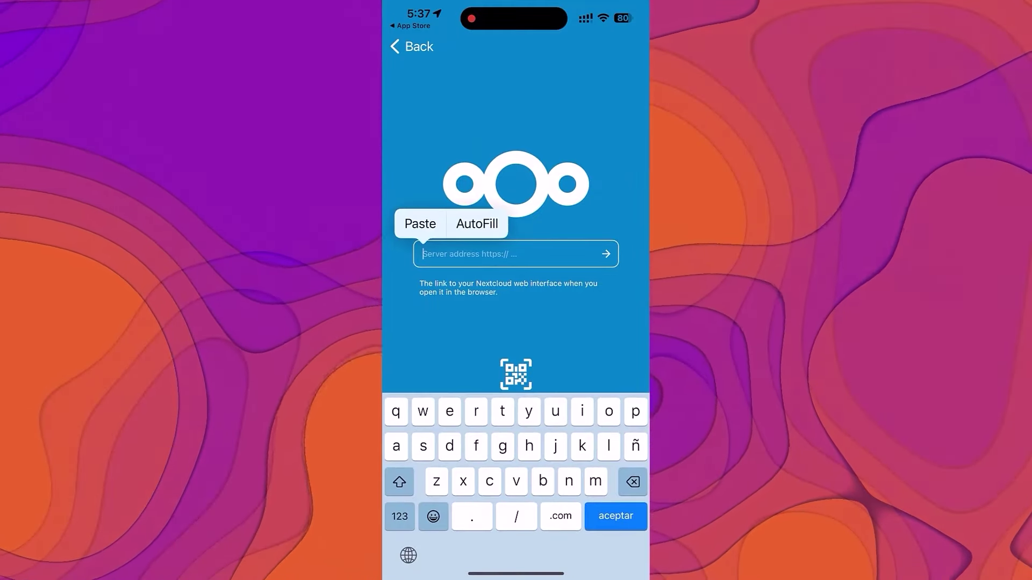
left_click(420, 224)
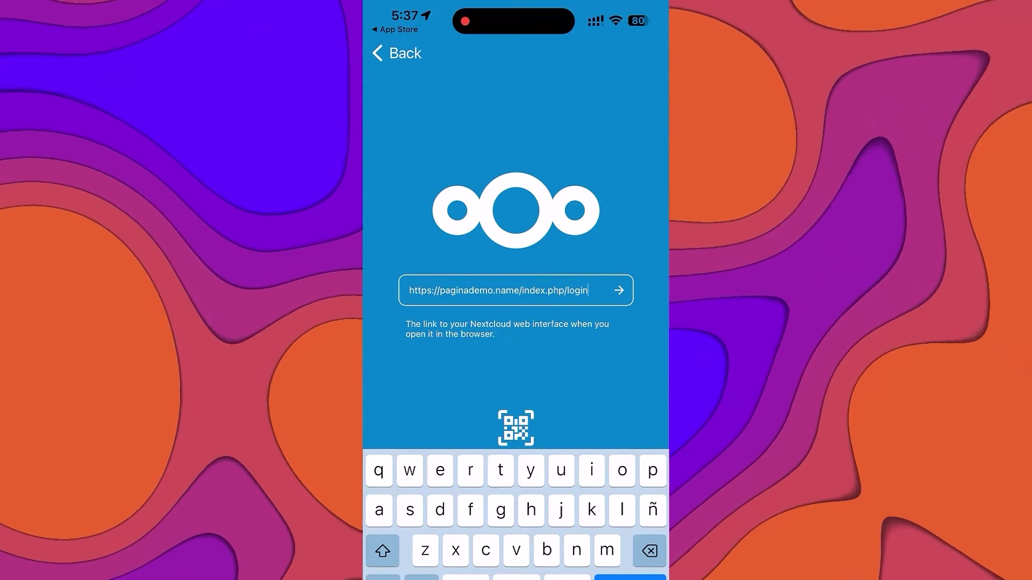
key("BackSpace")
key("BackSpace")
key("BackSpace")
key("BackSpace")
key("BackSpace")
key("BackSpace")
key("BackSpace")
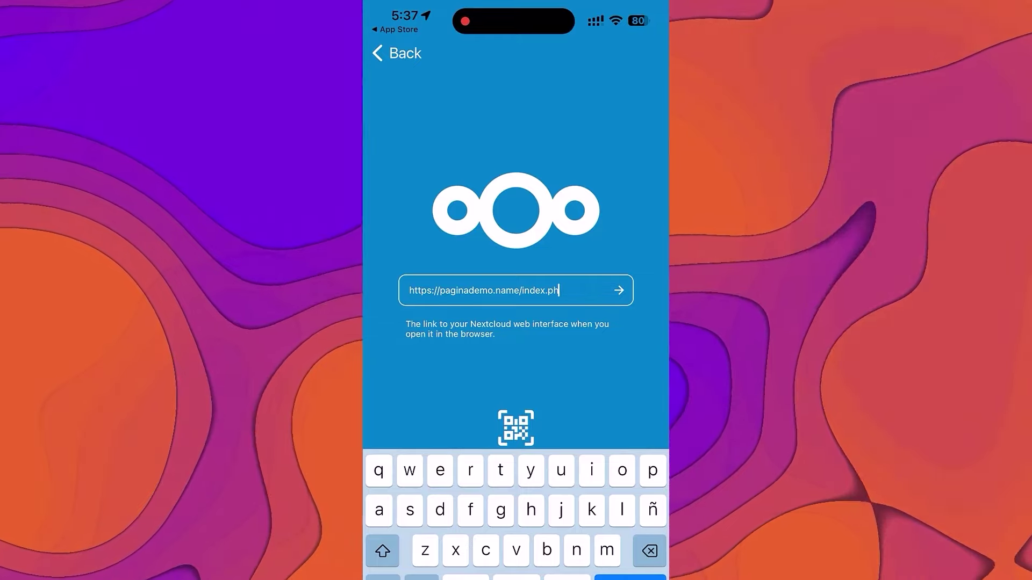
key("BackSpace")
key("BackSpace")
key("BackSpace")
key("BackSpace")
key("BackSpace")
key("BackSpace")
key("BackSpace")
key("BackSpace")
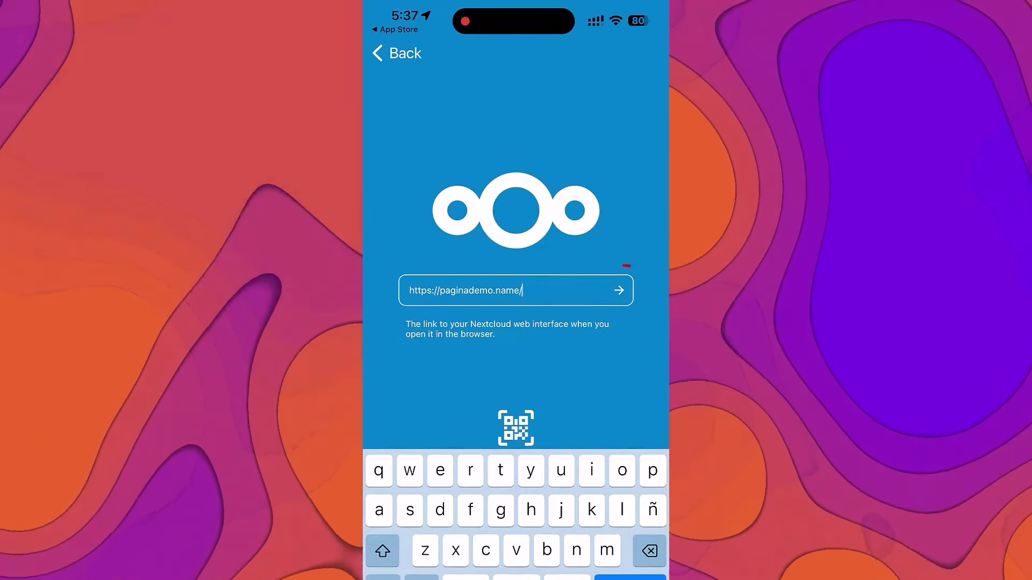
Step: Submit the server address, log in and grant the iPhone app access to the Nextcloud account
key("BackSpace")
key("Return")
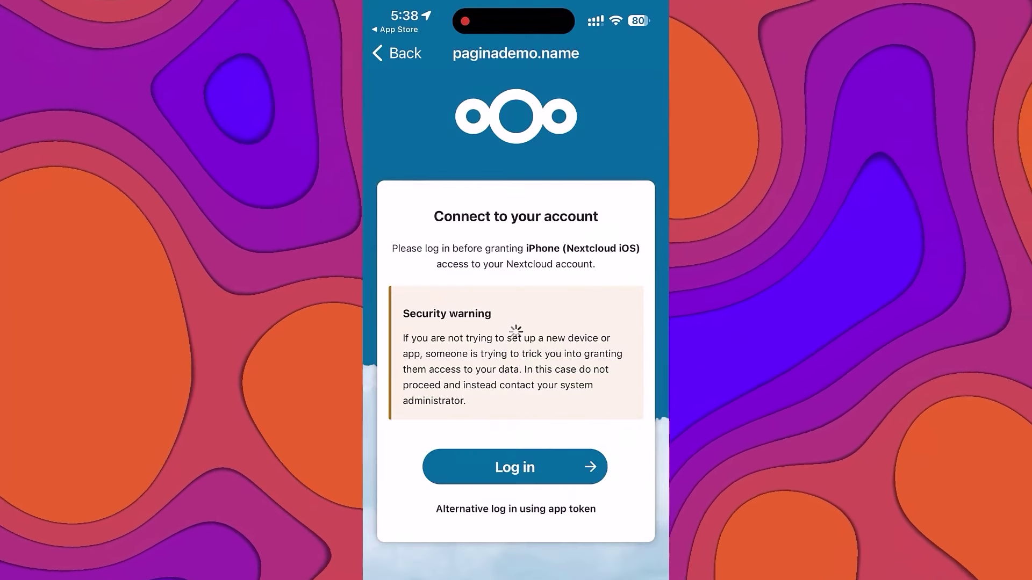
left_click(515, 467)
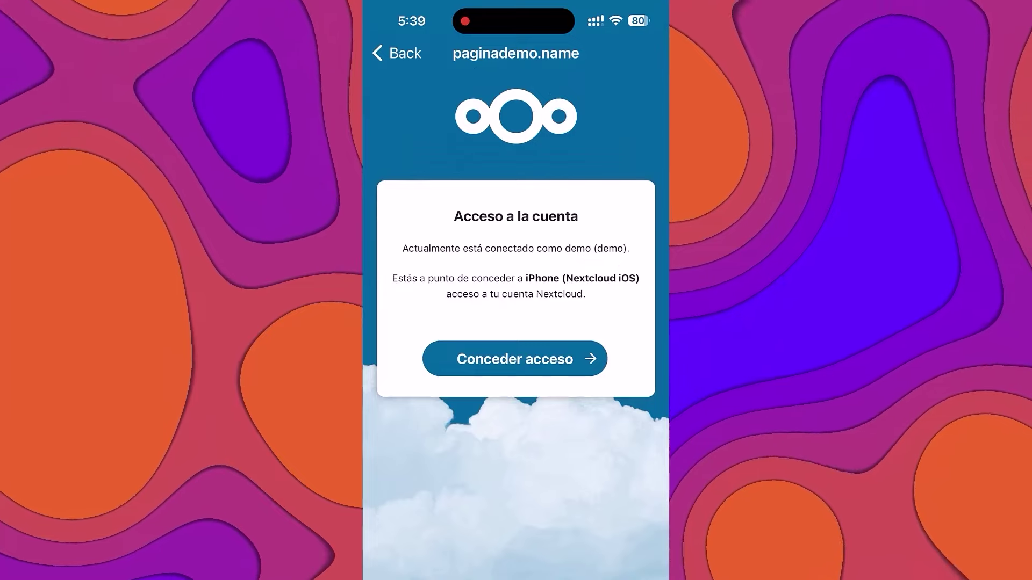
left_click(515, 358)
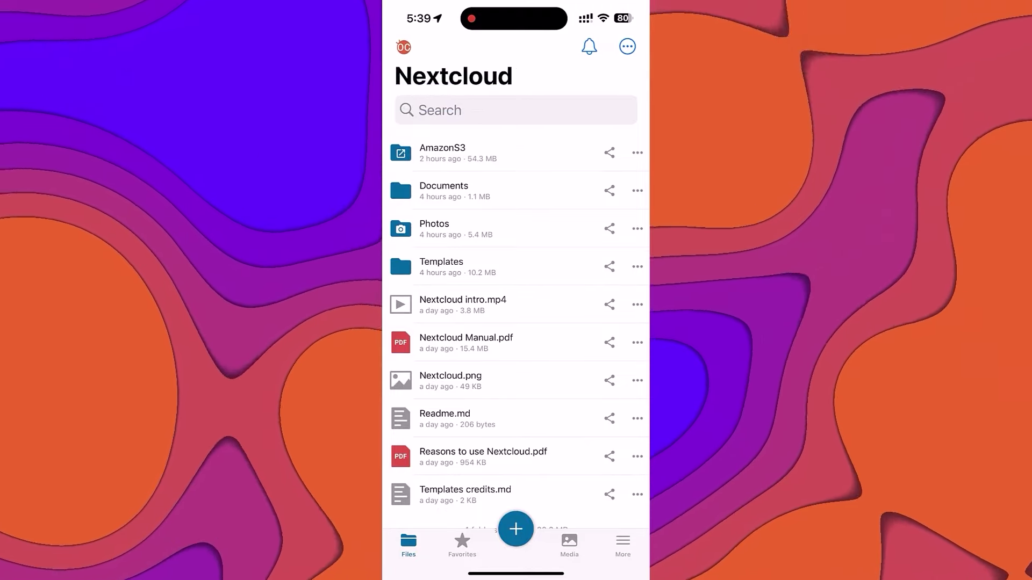
Step: Look through the root file list and view the contents of the AmazonS3 and Documents folders
scroll(516, 269, "down", 3)
scroll(516, 269, "up", 3)
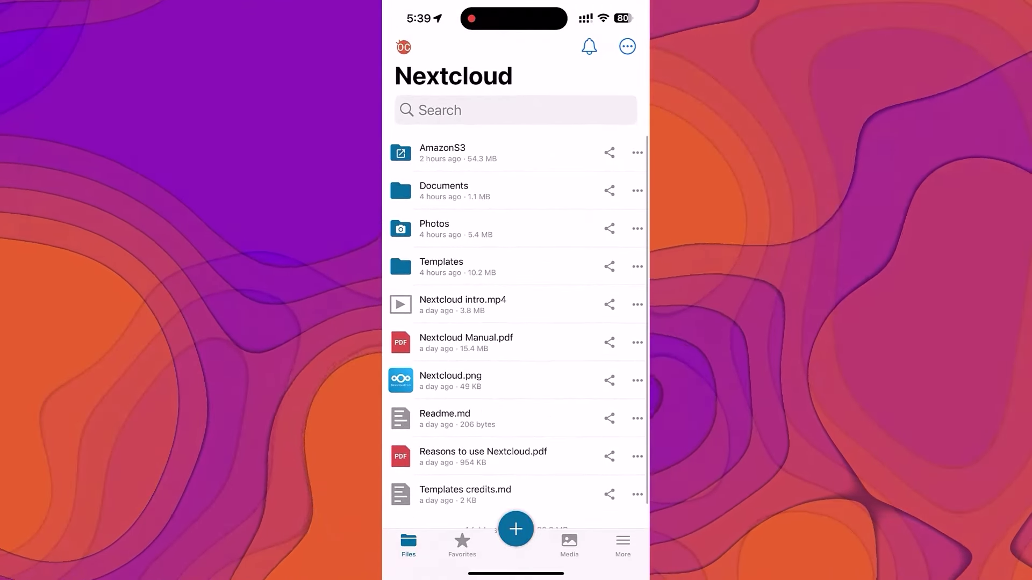
left_click(457, 153)
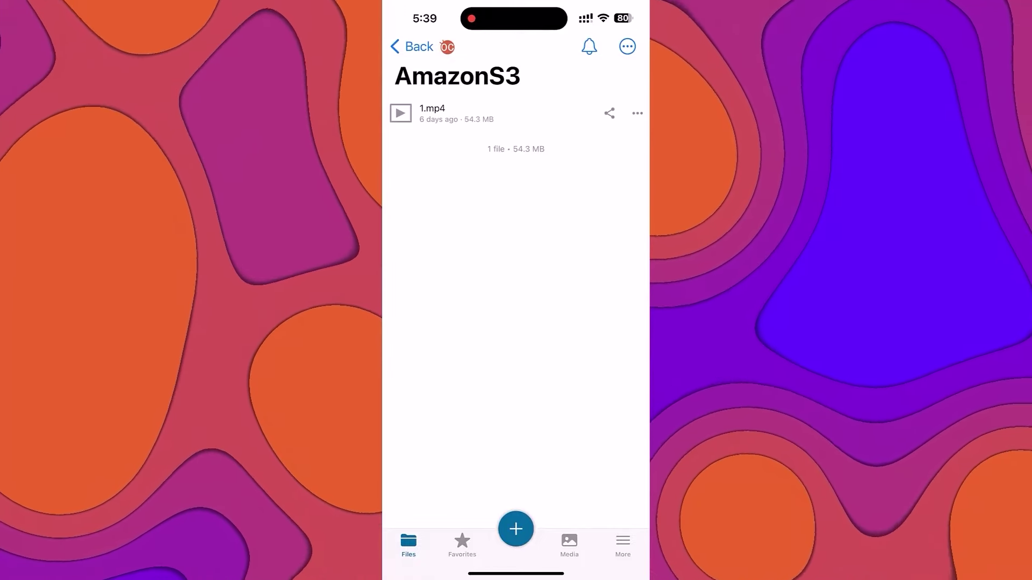
left_click(411, 46)
left_click(444, 190)
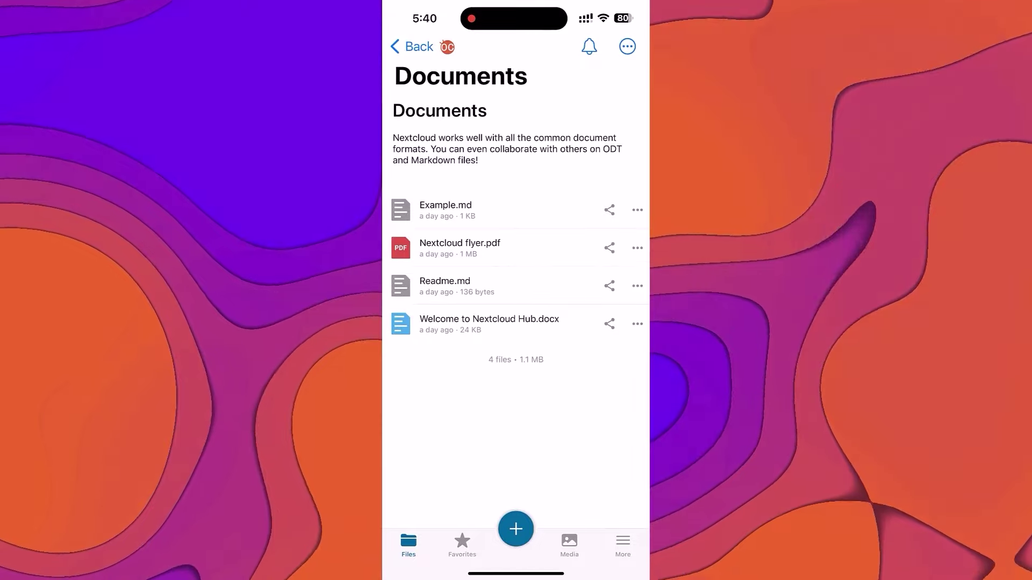
left_click(412, 47)
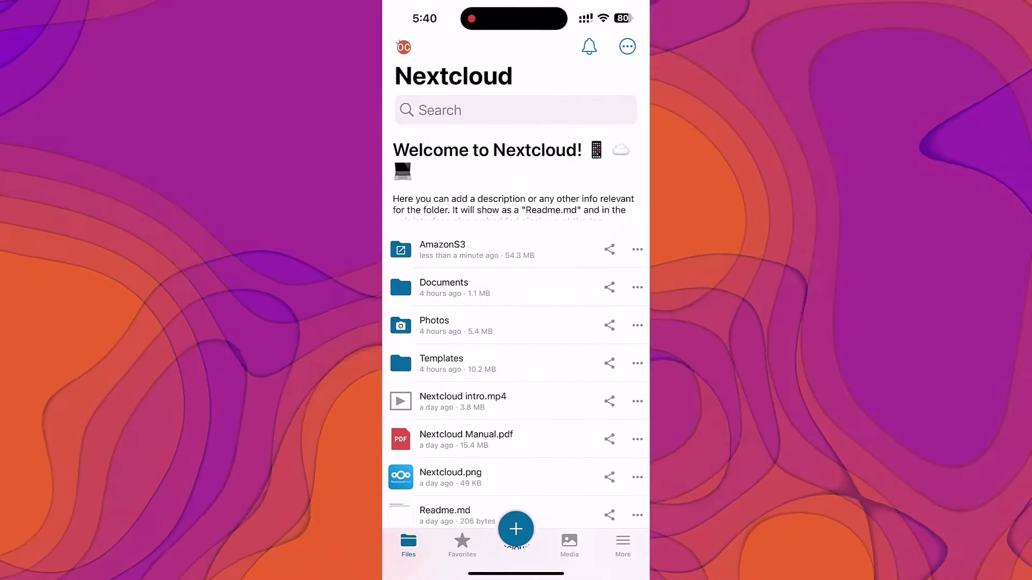
Step: Play 1.mp4 from the AmazonS3 folder, skip ahead in the video and return to the root folder
left_click(440, 249)
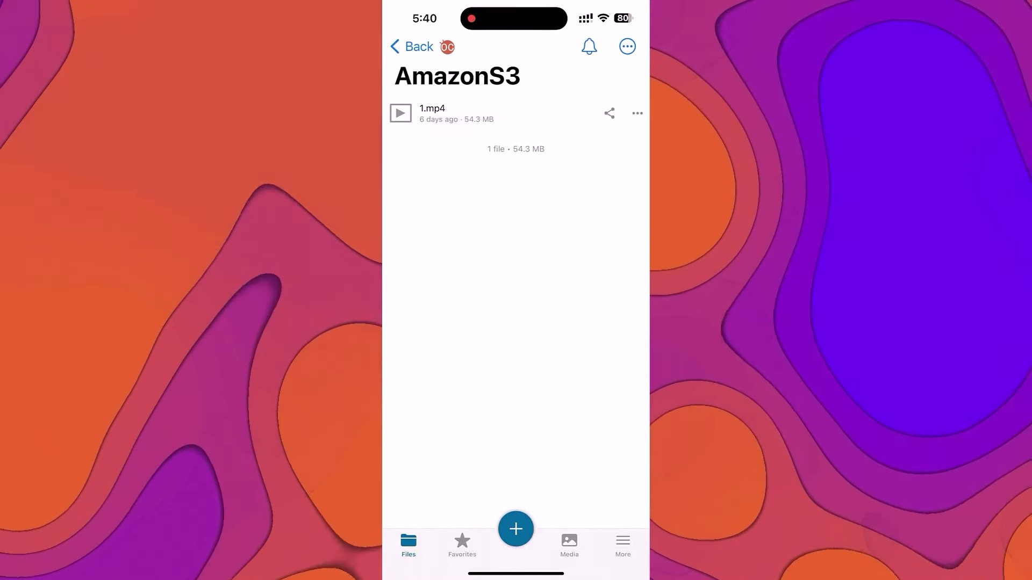
left_click(432, 113)
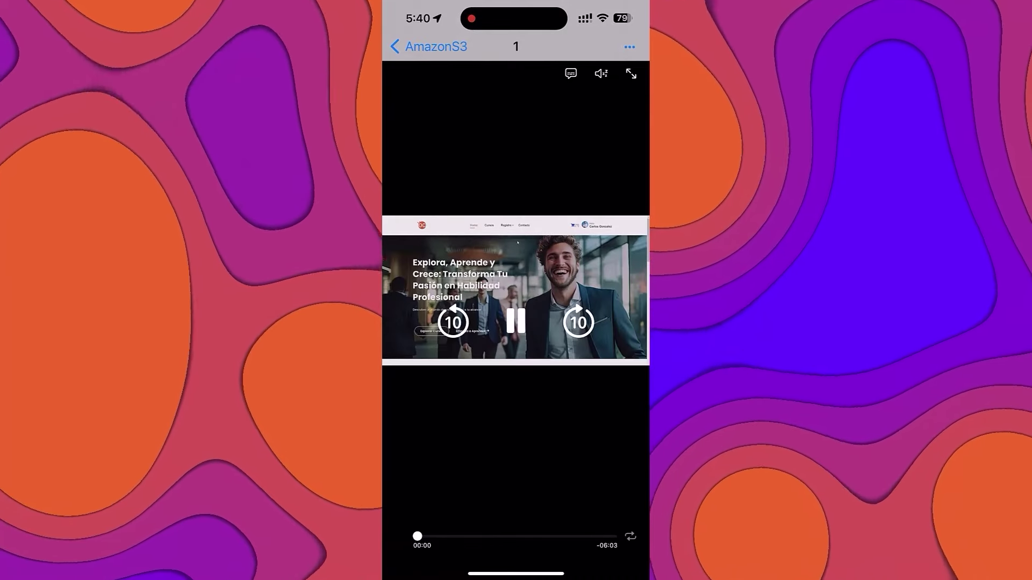
left_click_drag(419, 537, 487, 537)
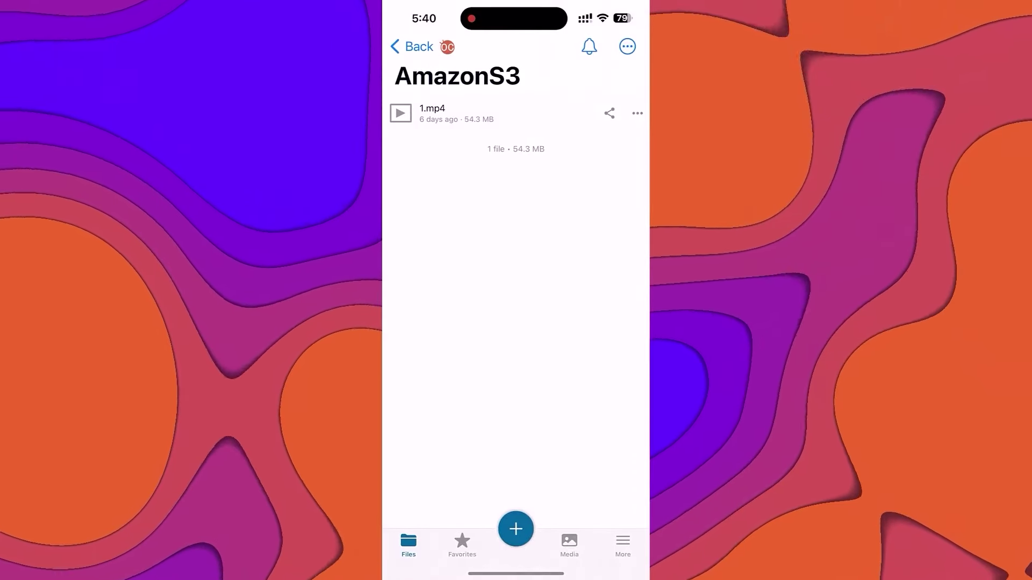
left_click(412, 47)
left_click(404, 47)
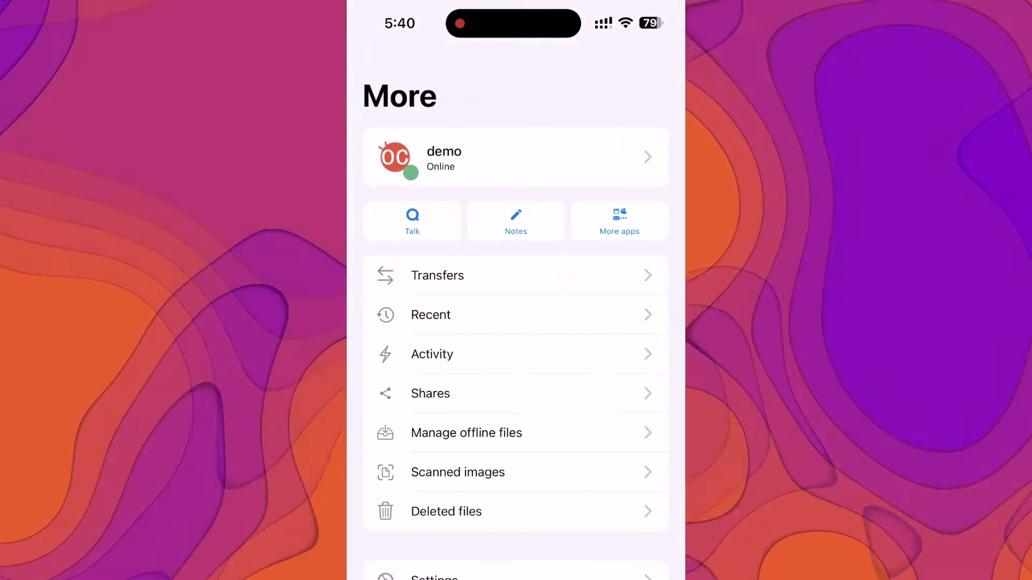
Step: Review the More options and the account's credentials settings, return to the files and open the options for adding content
scroll(516, 290, "down", 2)
scroll(516, 290, "up", 2)
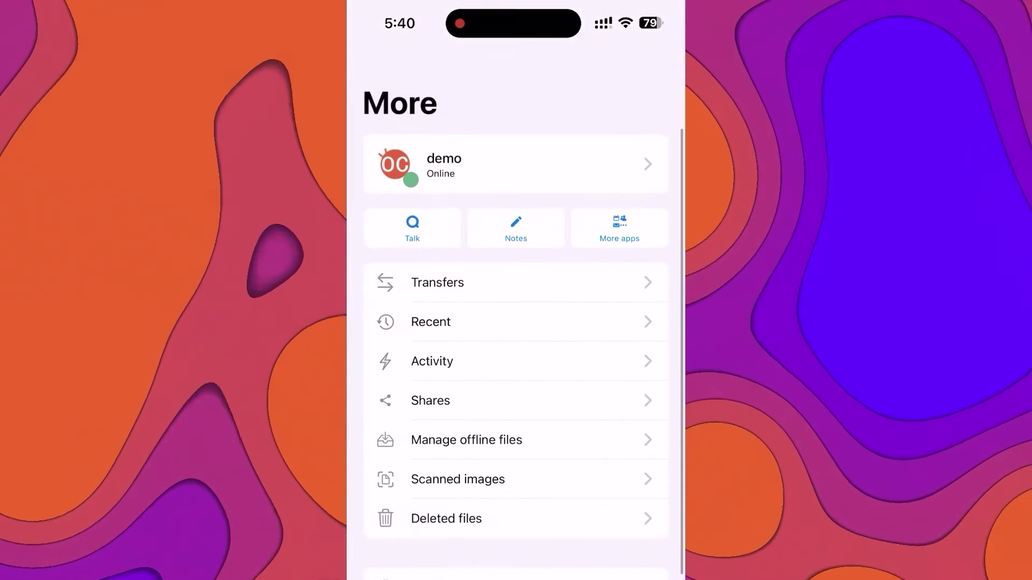
left_click(484, 161)
scroll(516, 290, "down", 3)
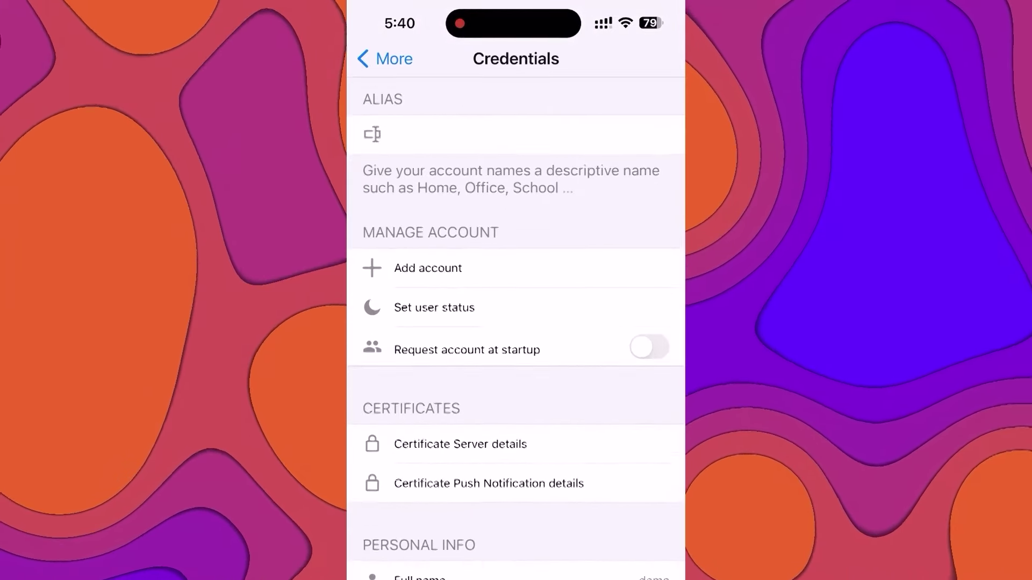
scroll(516, 290, "up", 2)
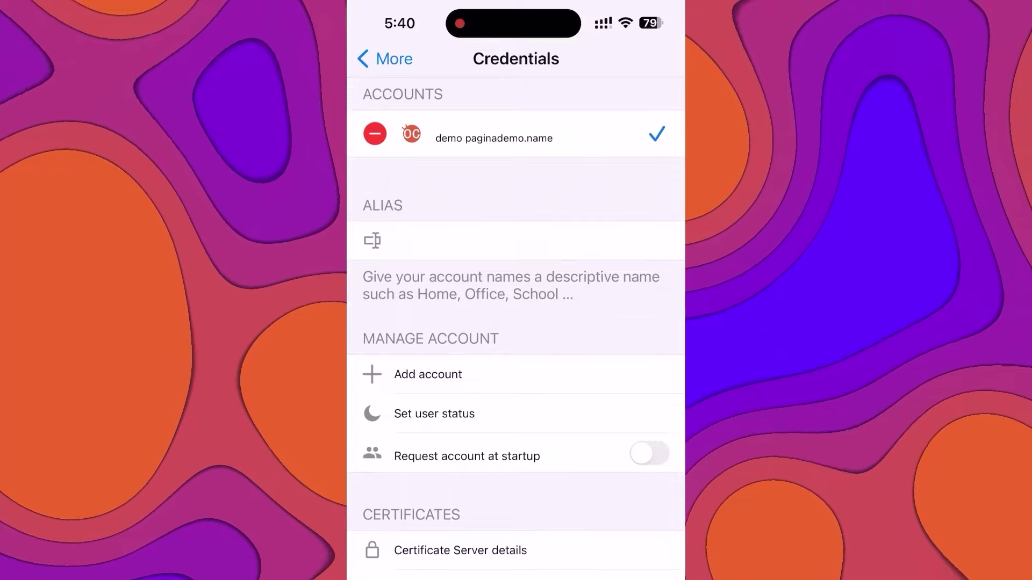
left_click(494, 138)
scroll(516, 290, "down", 3)
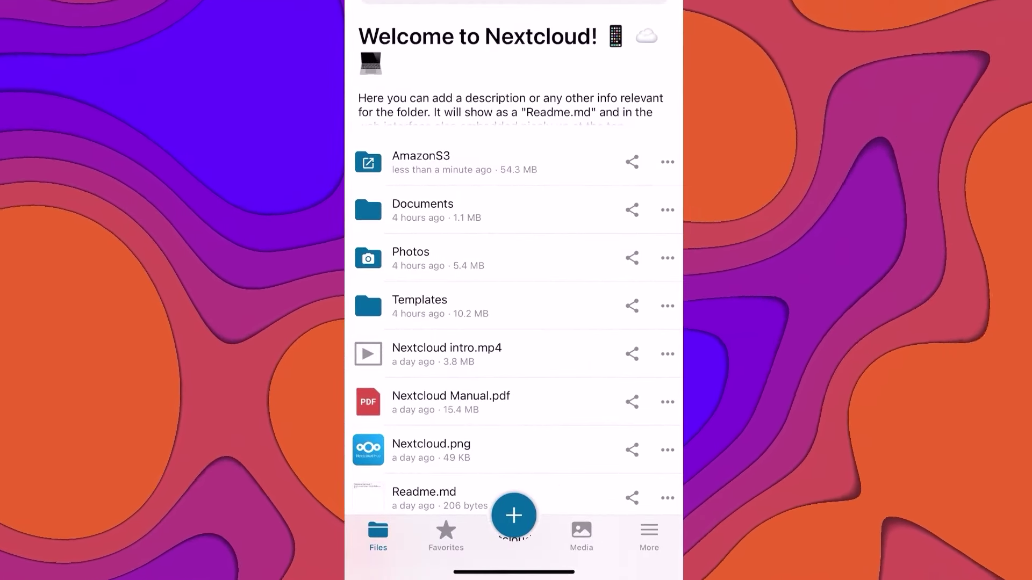
left_click(513, 515)
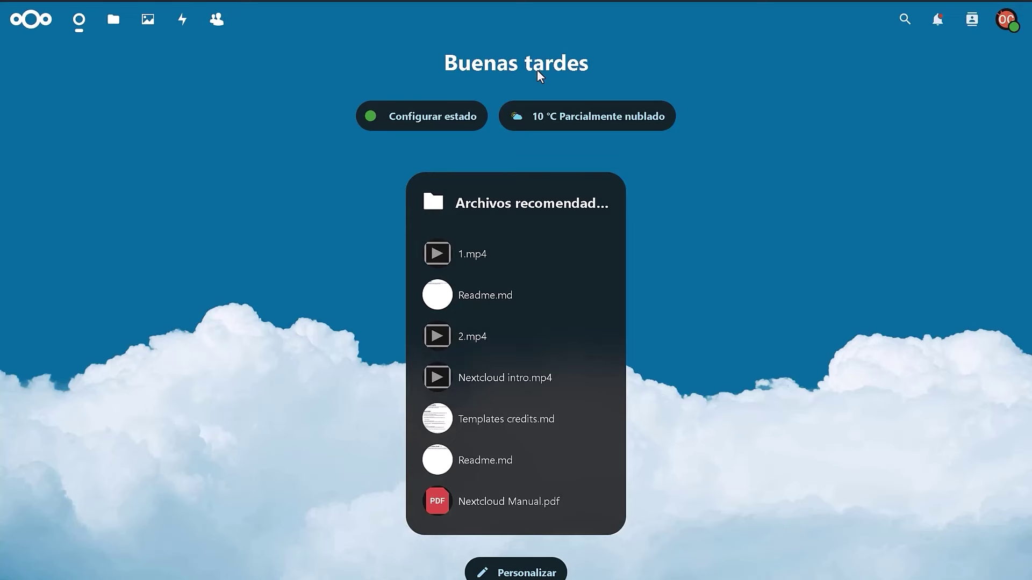
Step: In the Nextcloud web interface, open app management and look through the featured apps (Apps destacadas)
left_click(1006, 21)
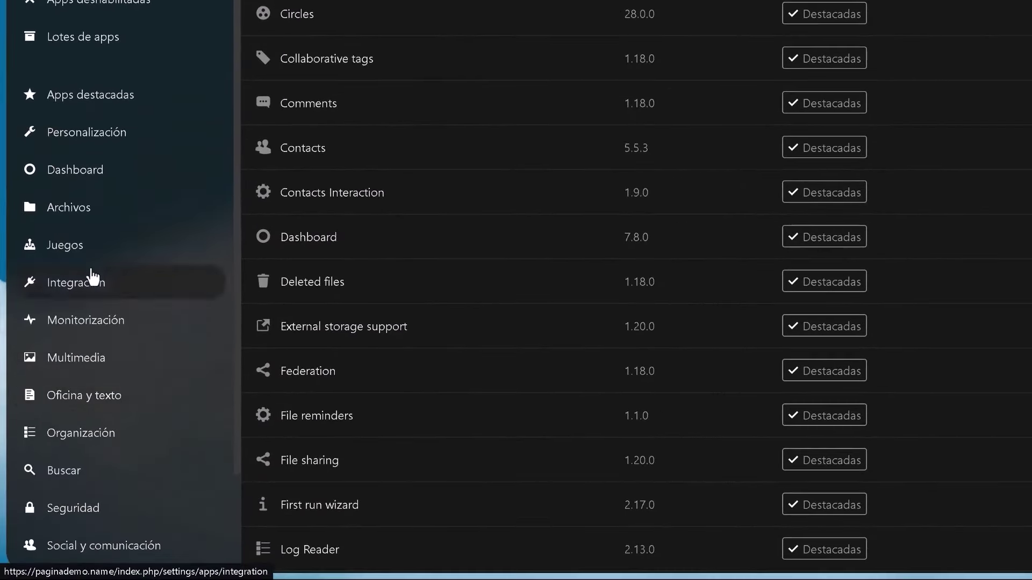
left_click(79, 110)
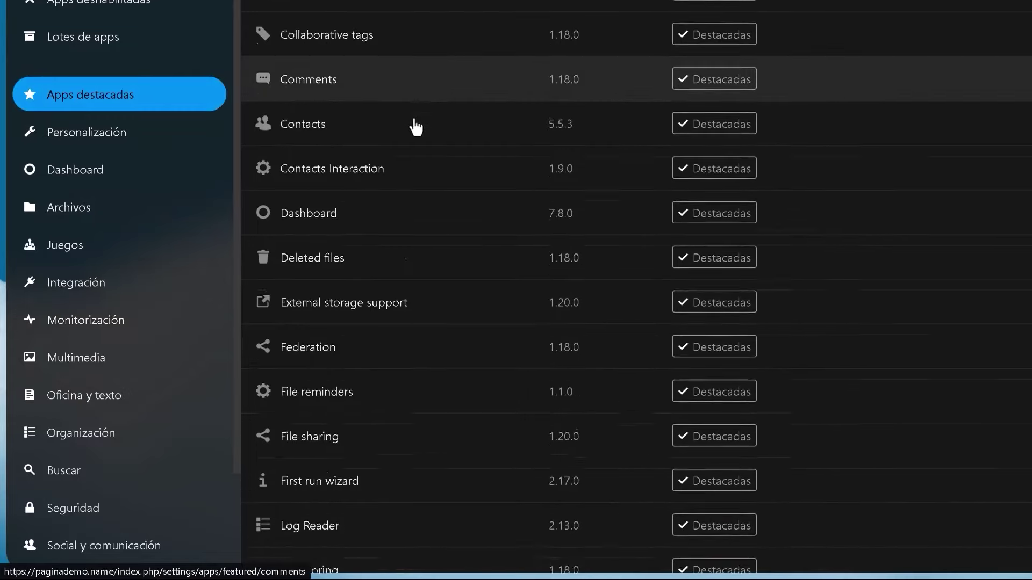
scroll(415, 128, "down", 5)
scroll(415, 125, "up", 6)
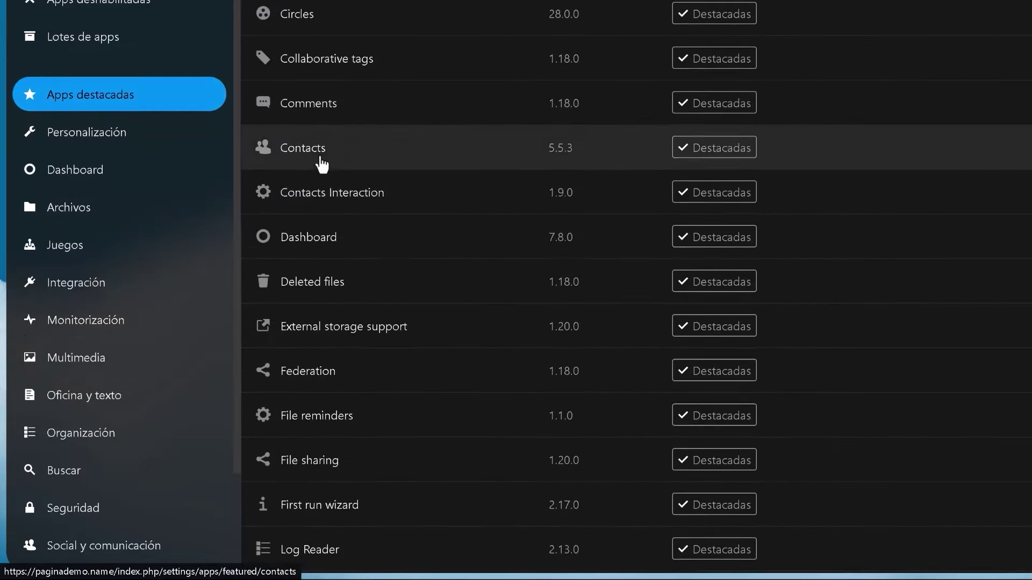
Step: Browse the apps offered in the Personalización, Juegos, Multimedia and Oficina y texto categories
left_click(77, 140)
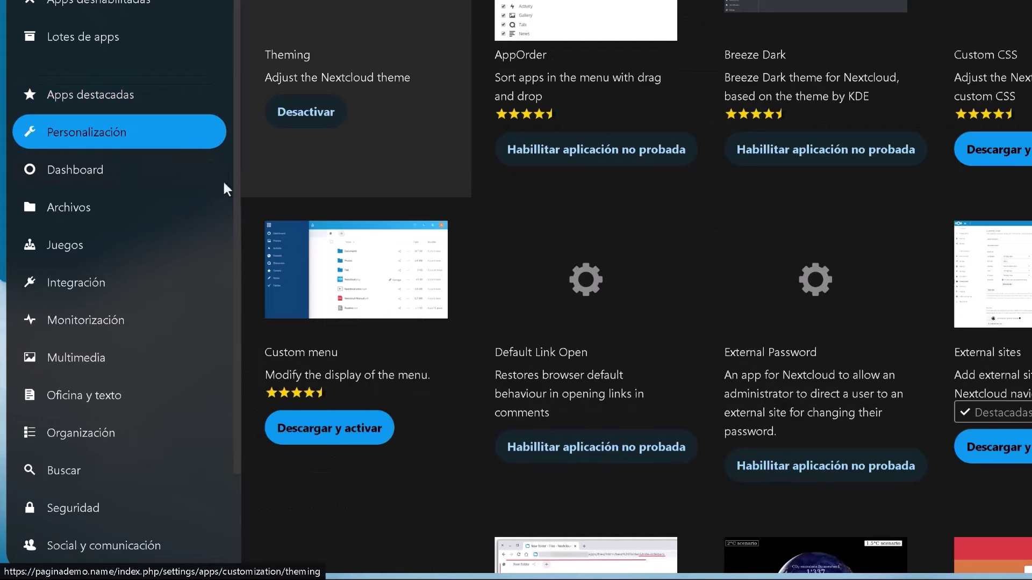
left_click(70, 252)
left_click(75, 359)
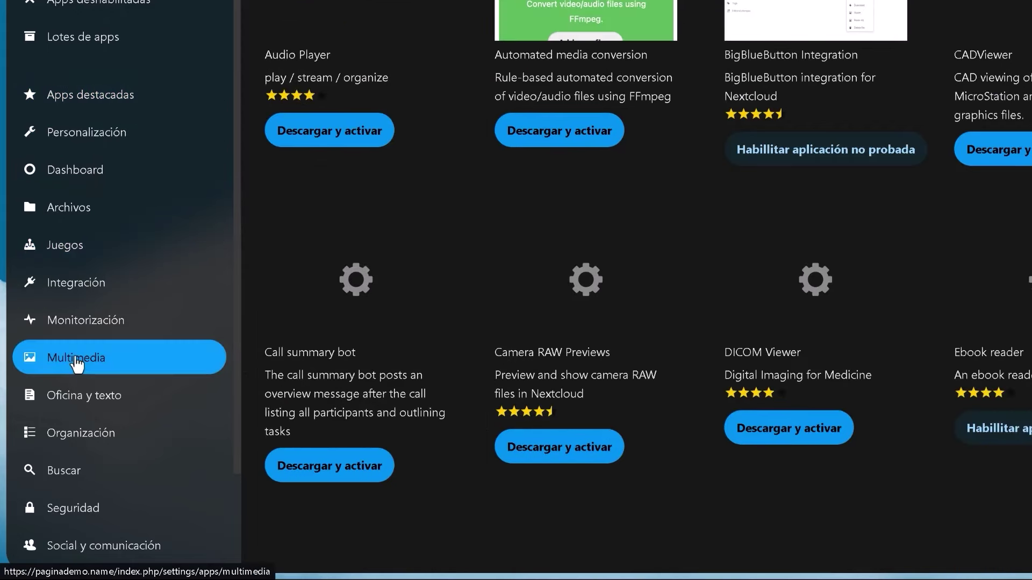
left_click(80, 409)
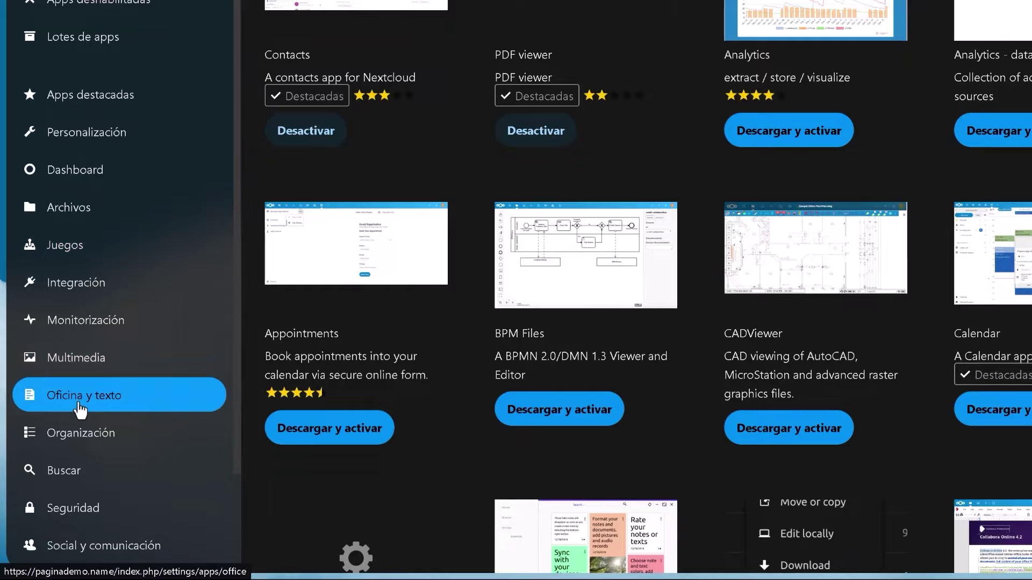
scroll(114, 386, "down", 2)
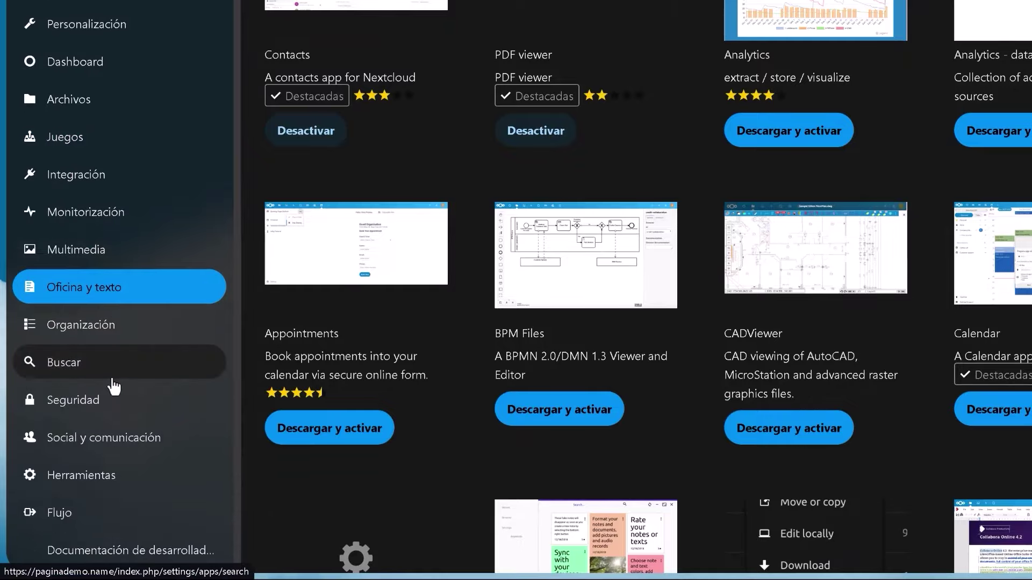
scroll(129, 371, "up", 2)
scroll(230, 375, "up", 3)
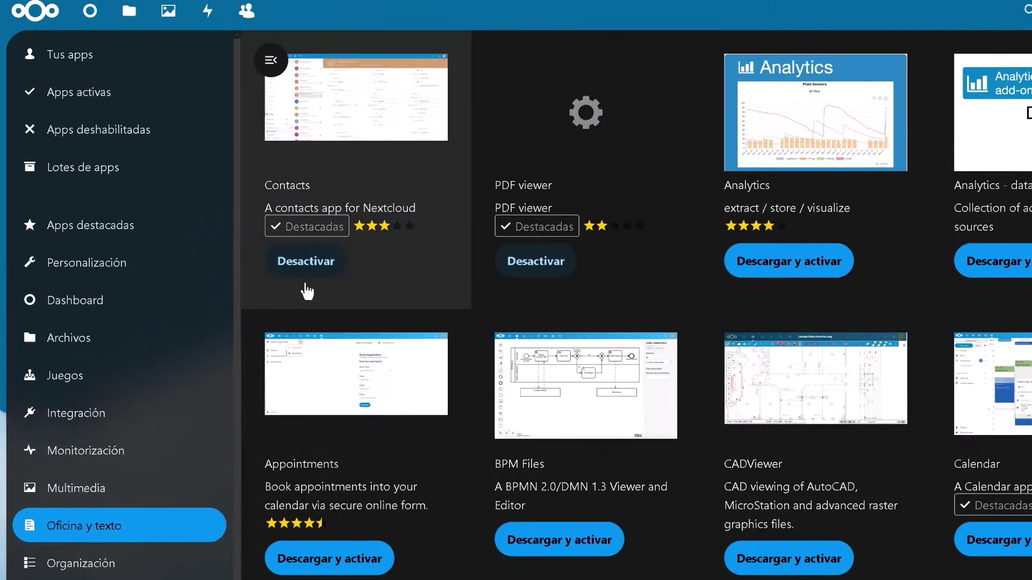
Step: Open the details of the Contacts app and read its description
left_click(342, 107)
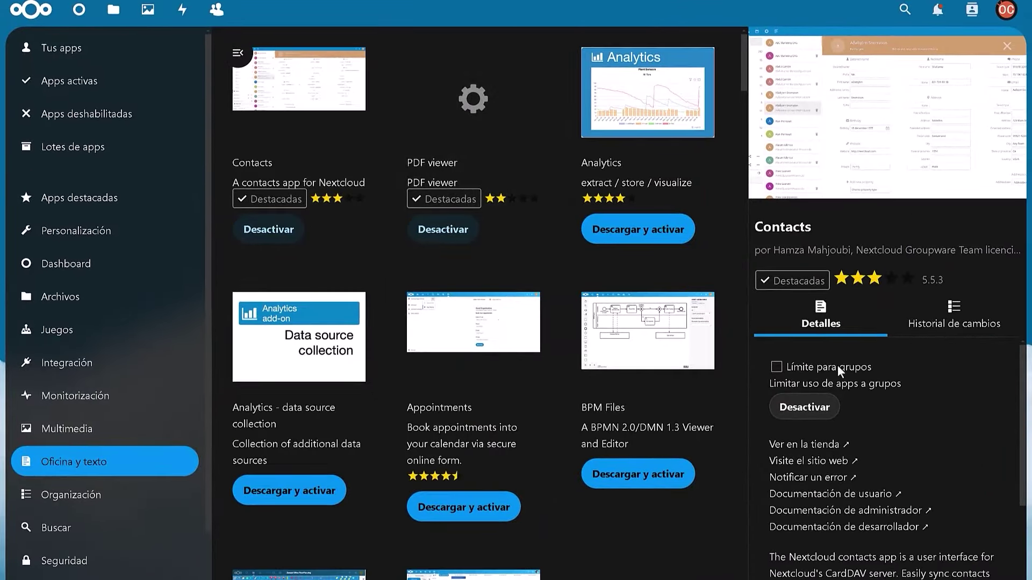
scroll(863, 383, "down", 5)
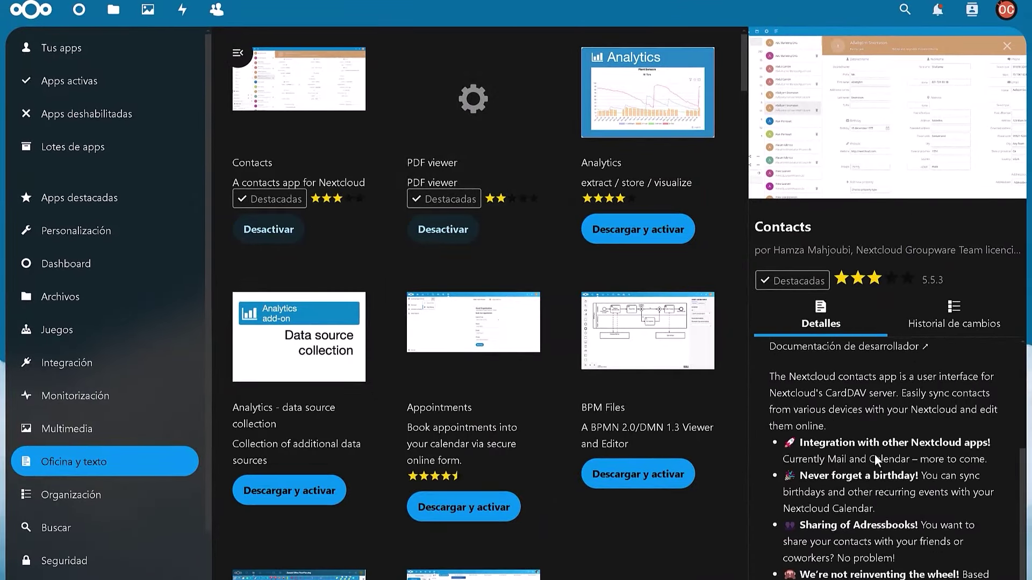
scroll(876, 454, "up", 5)
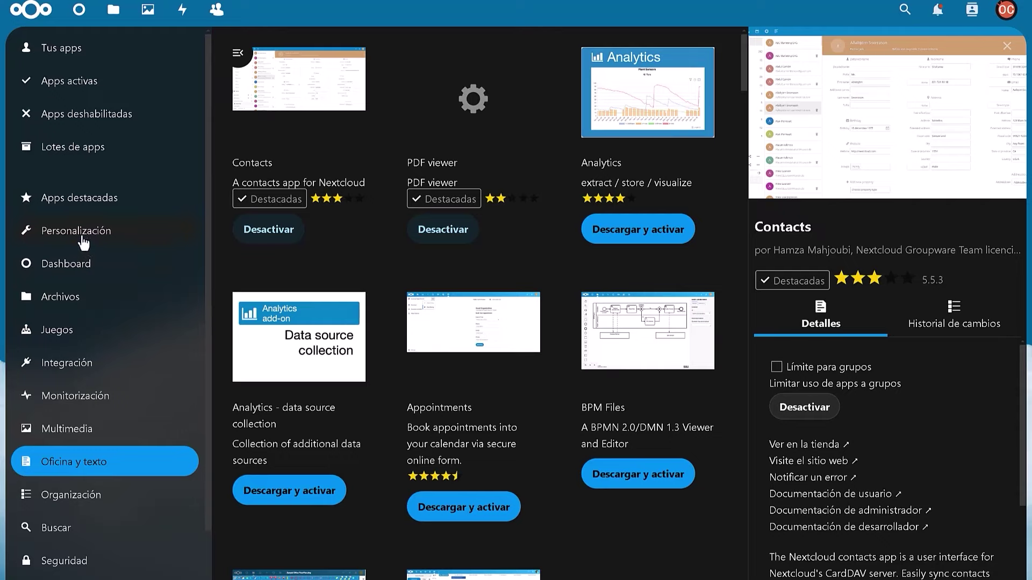
Step: Download and enable the Calendar app from the featured apps (Apps destacadas)
left_click(79, 211)
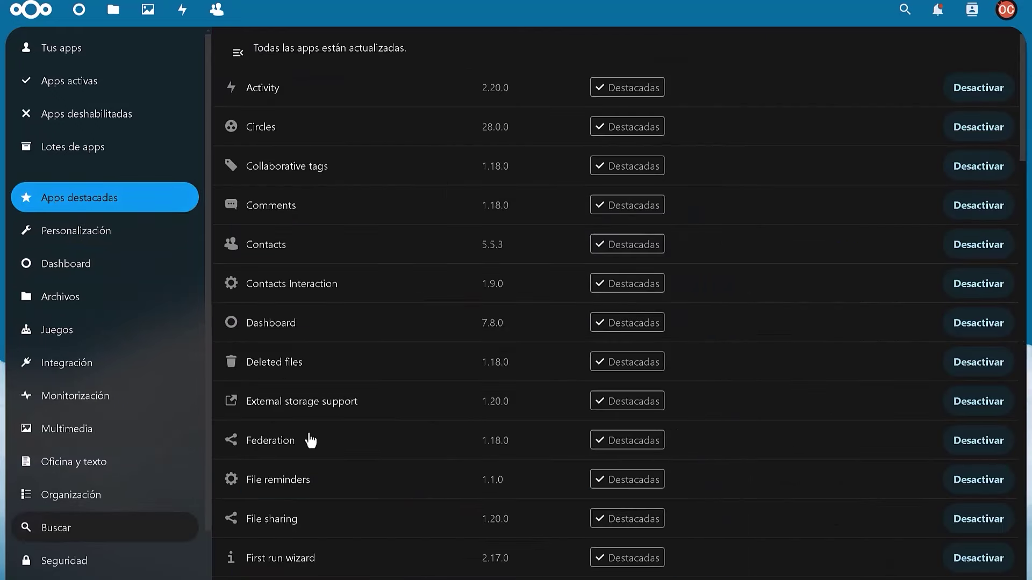
scroll(451, 305, "down", 15)
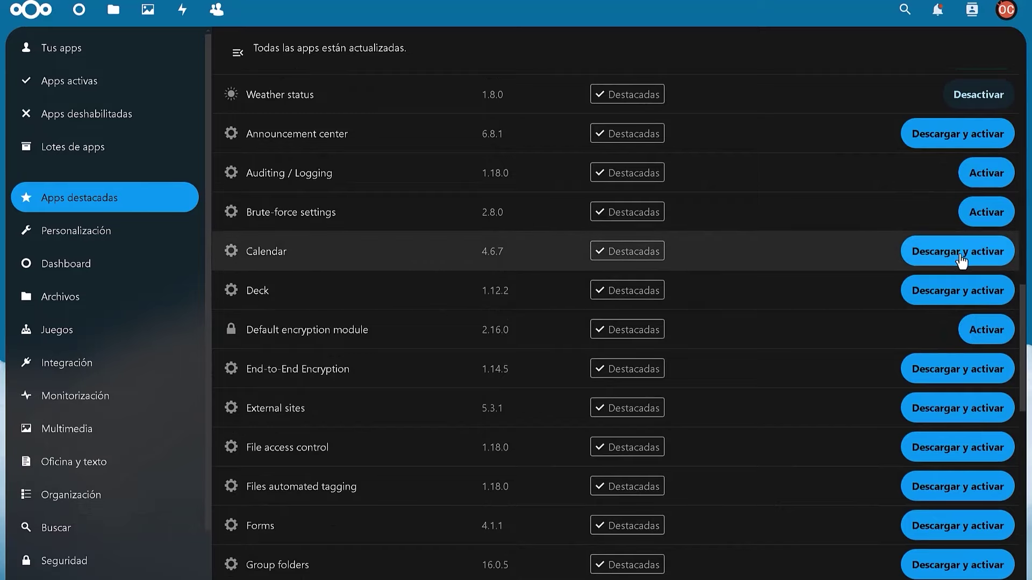
left_click(961, 260)
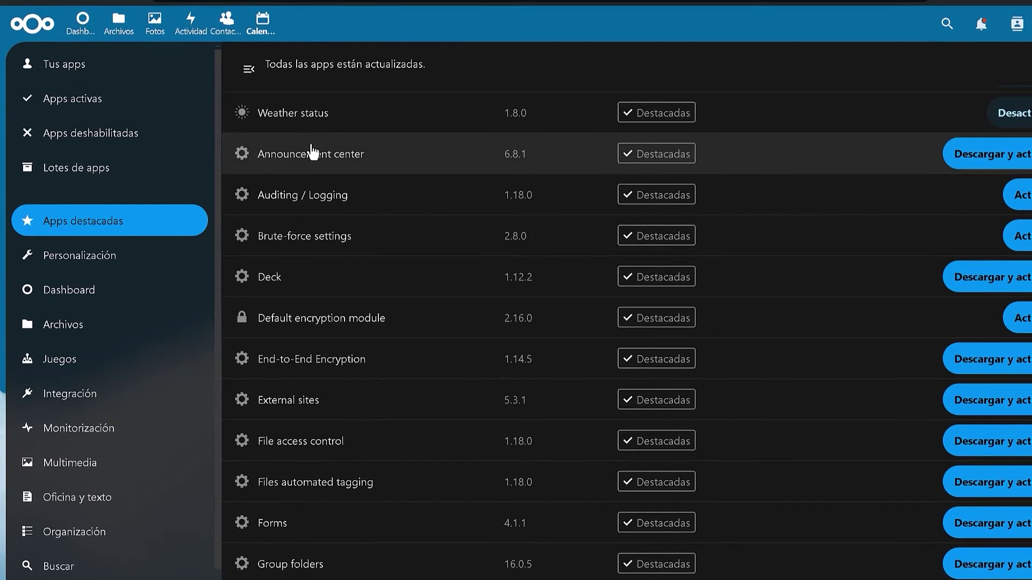
Step: Open Calendar, view the new event form and the calendar configuration options, and return to app management
key("Return")
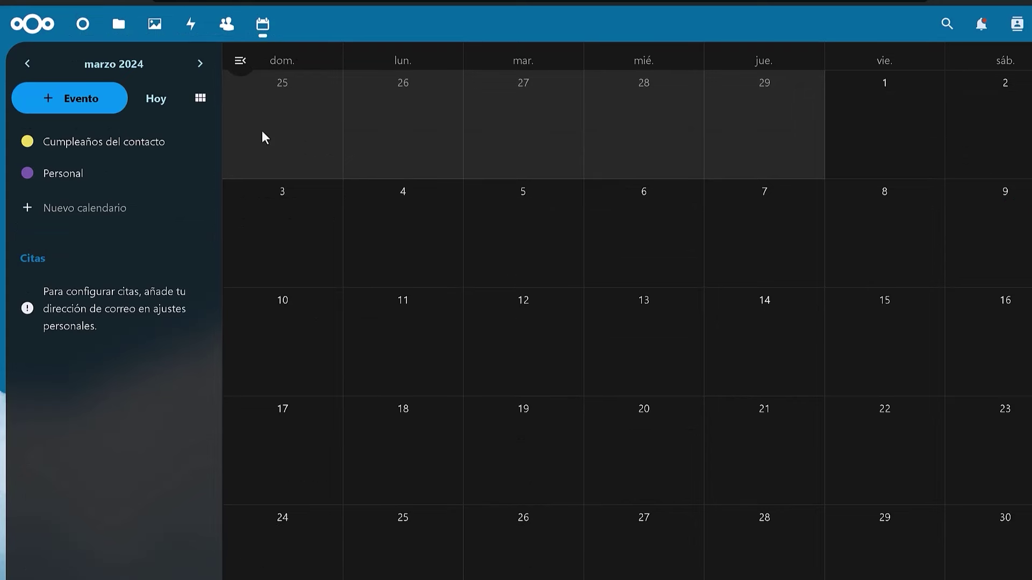
left_click(94, 105)
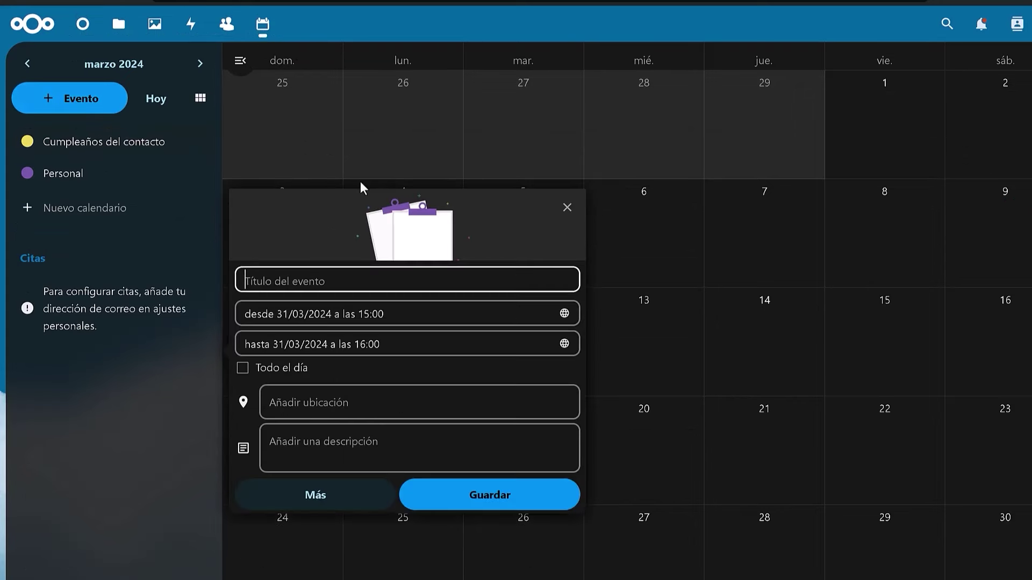
left_click(568, 211)
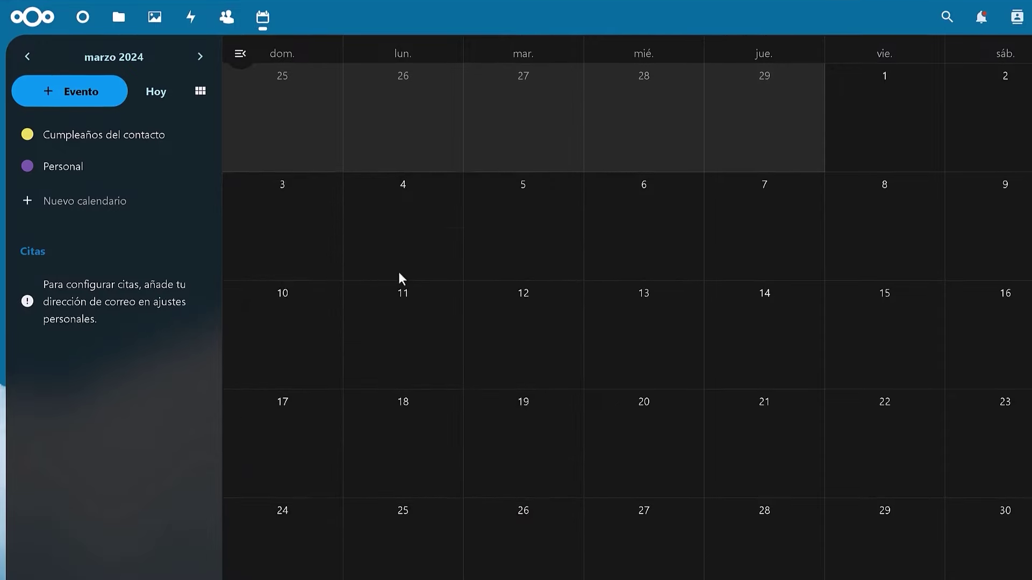
left_click(107, 562)
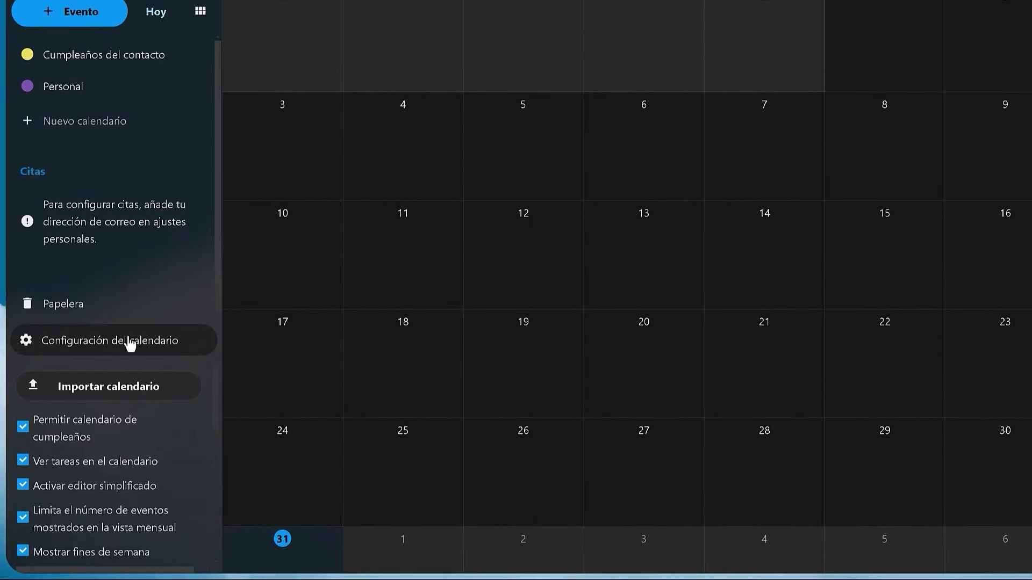
key("Return")
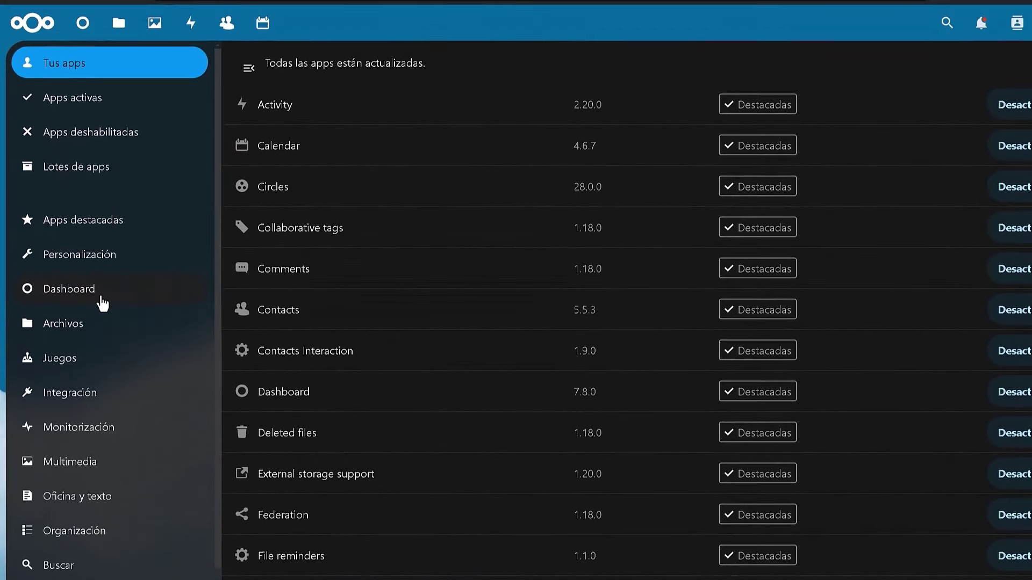
Step: View the apps in the Dashboard category and search the app catalogue for "contact", closing the unified search
left_click(102, 301)
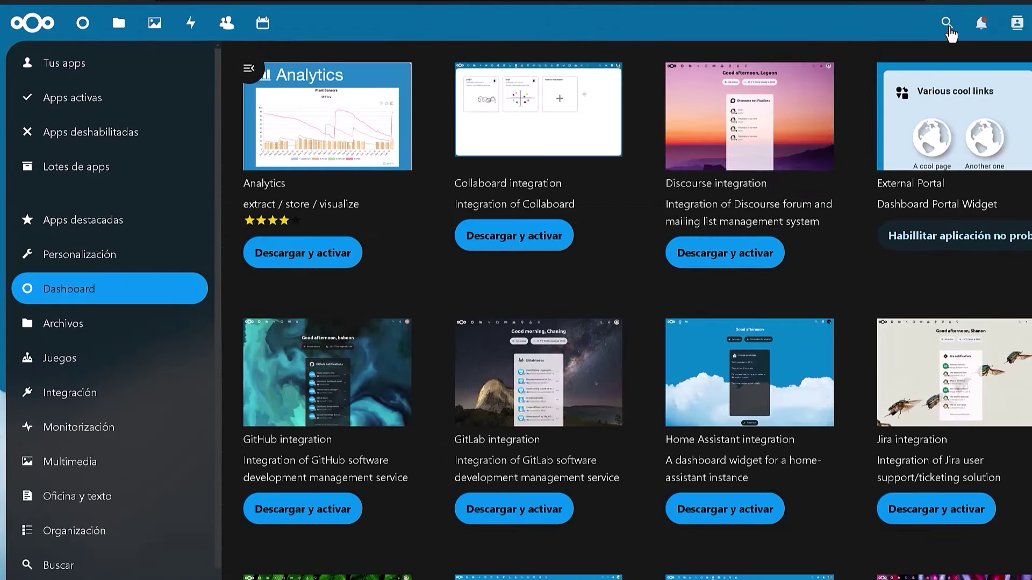
left_click(947, 25)
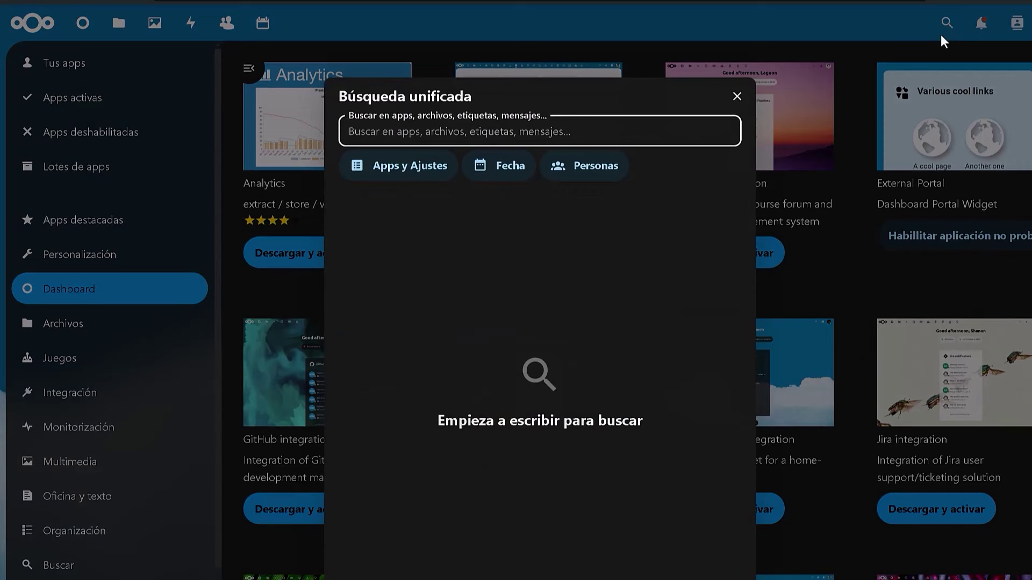
type("contact")
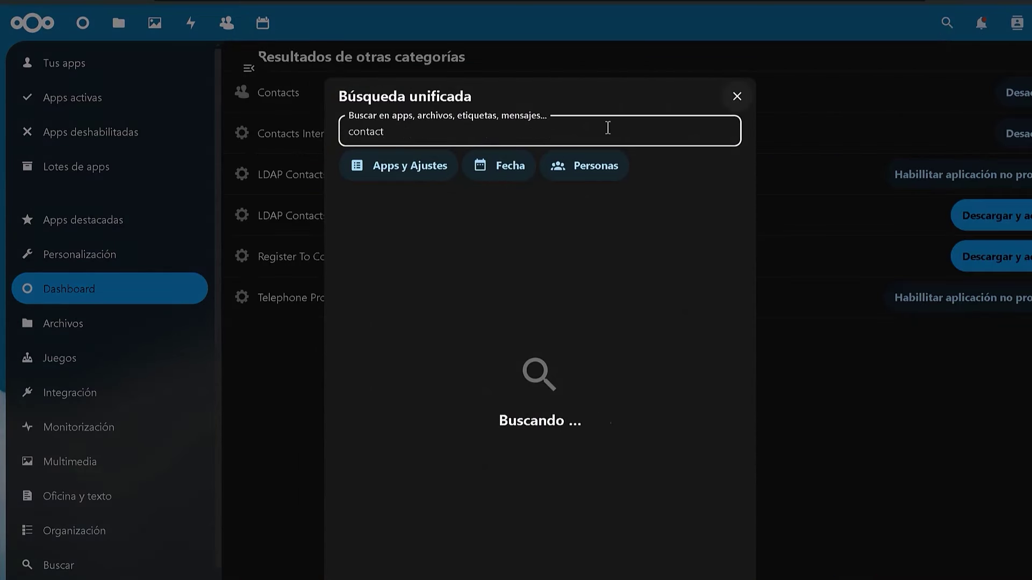
left_click(736, 96)
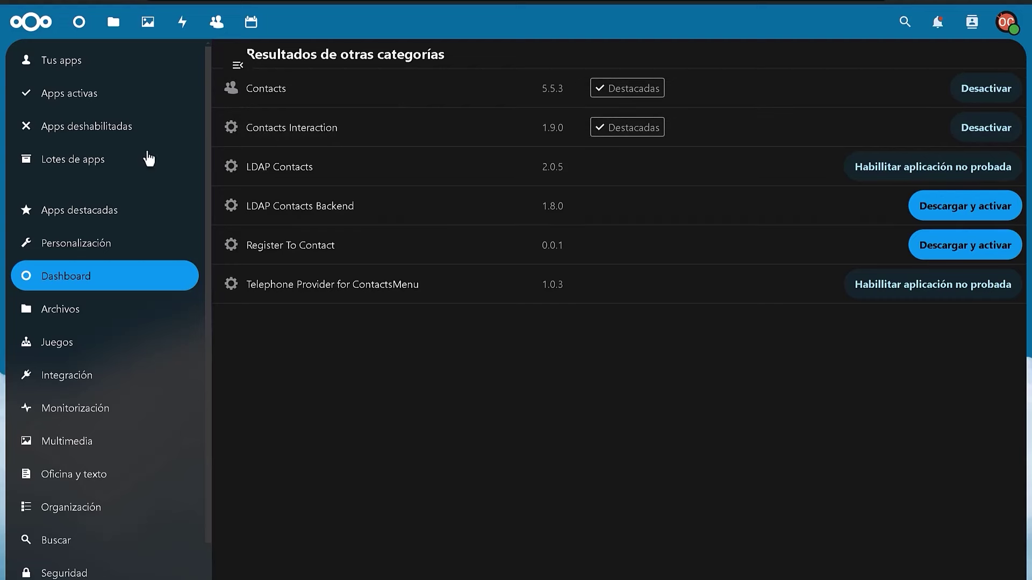
Step: Browse the full list of active apps (Apps activas)
left_click(83, 102)
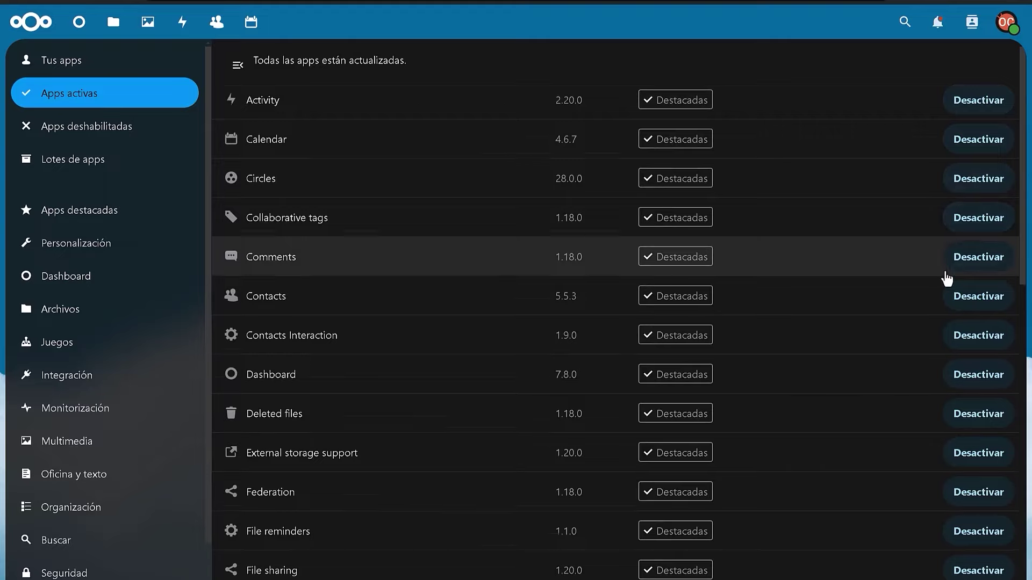
scroll(947, 279, "down", 8)
scroll(947, 278, "up", 8)
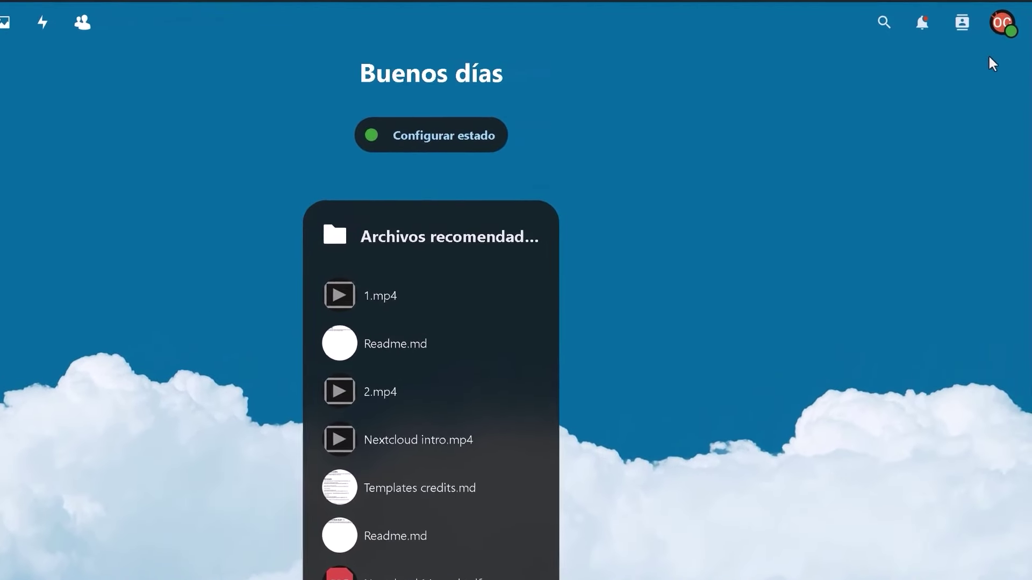
Step: Open user management and inspect the new-user form's storage quota and administrator options, closing it without adding a user
left_click(998, 27)
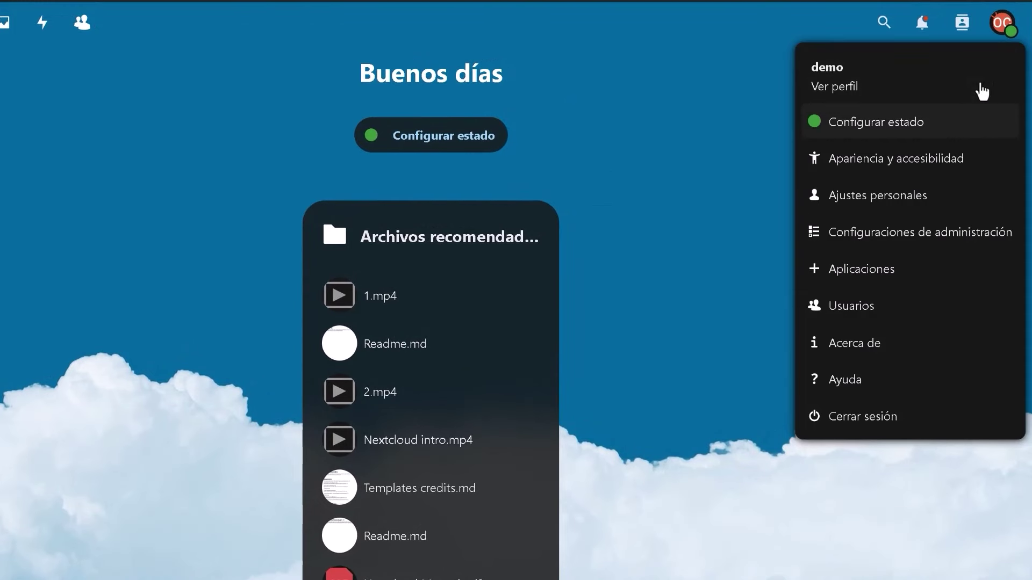
left_click(855, 309)
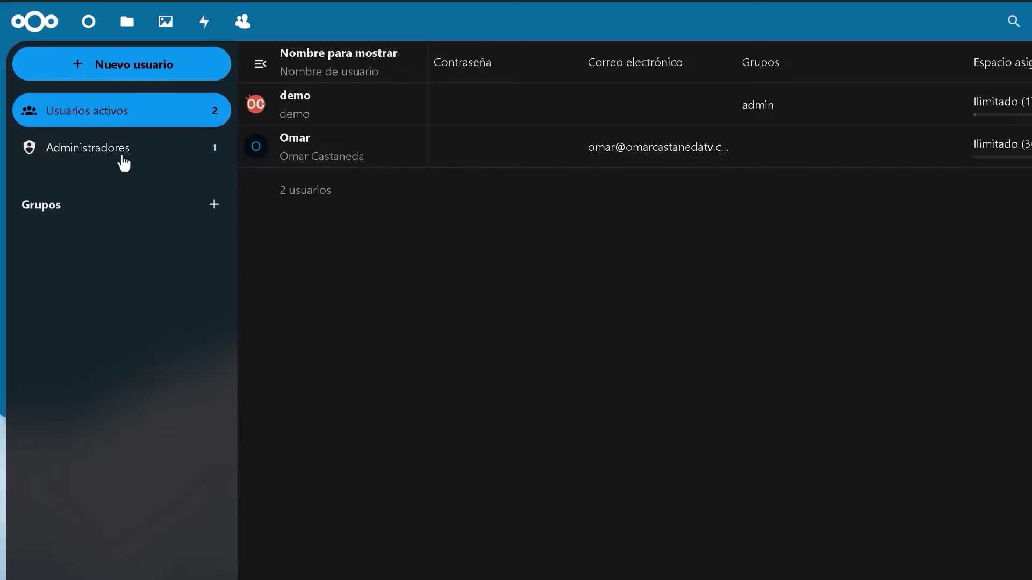
left_click(117, 73)
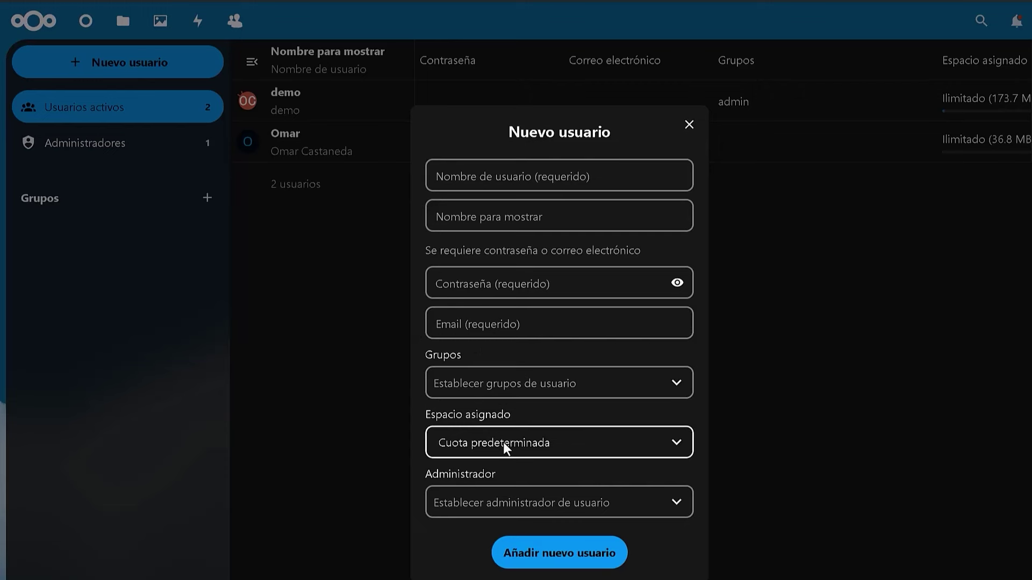
left_click(552, 441)
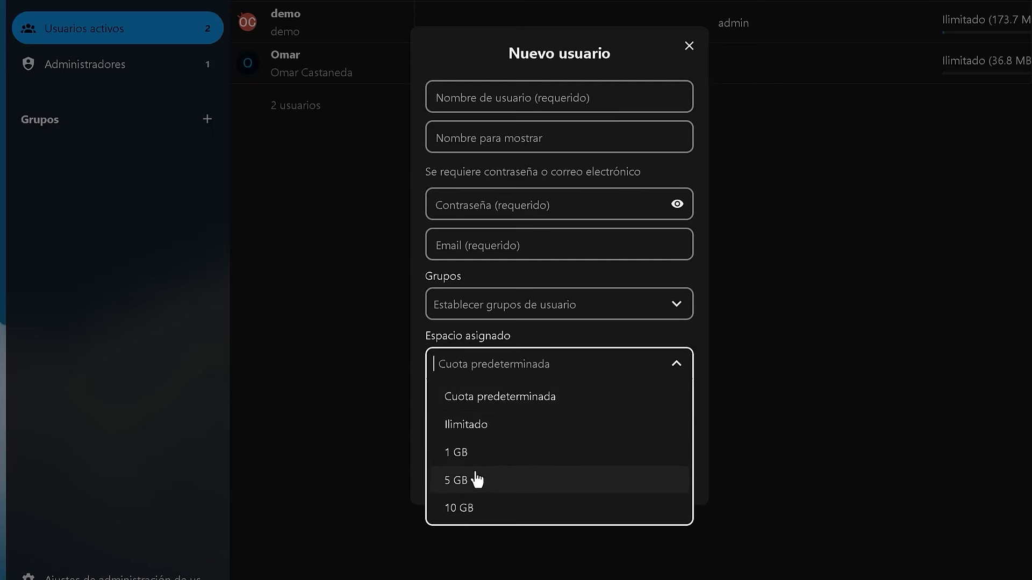
left_click(455, 373)
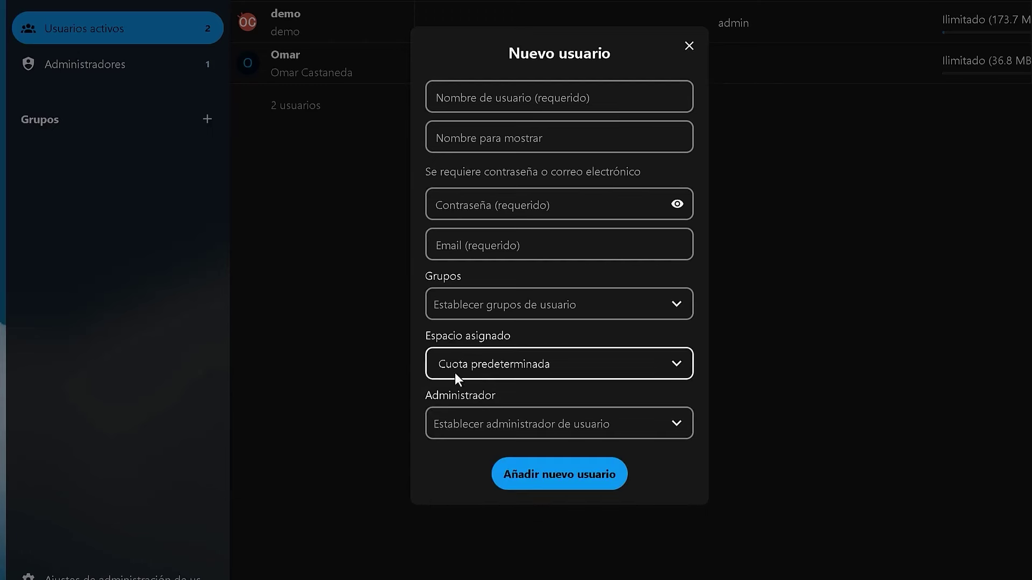
left_click(490, 435)
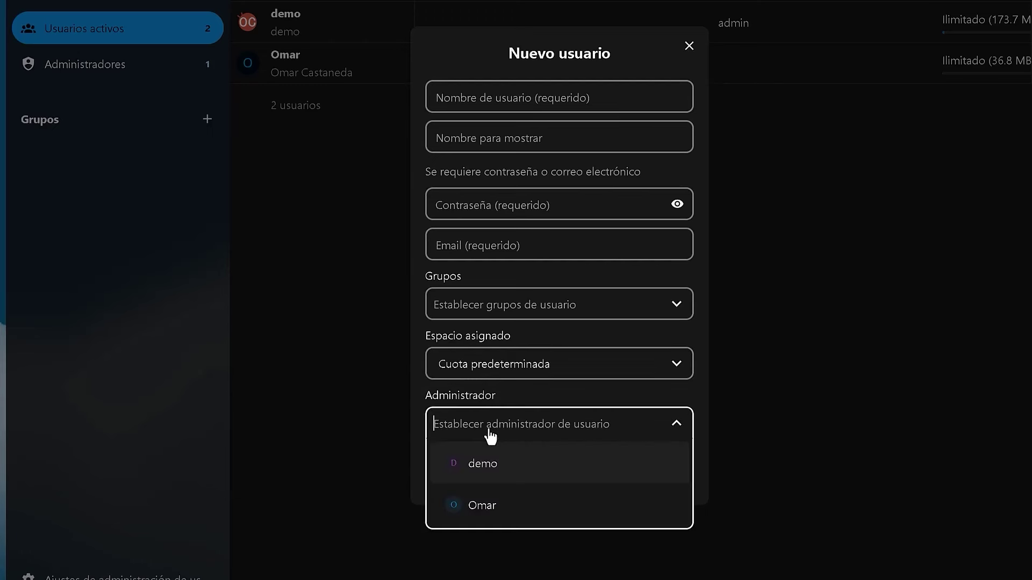
left_click(411, 379)
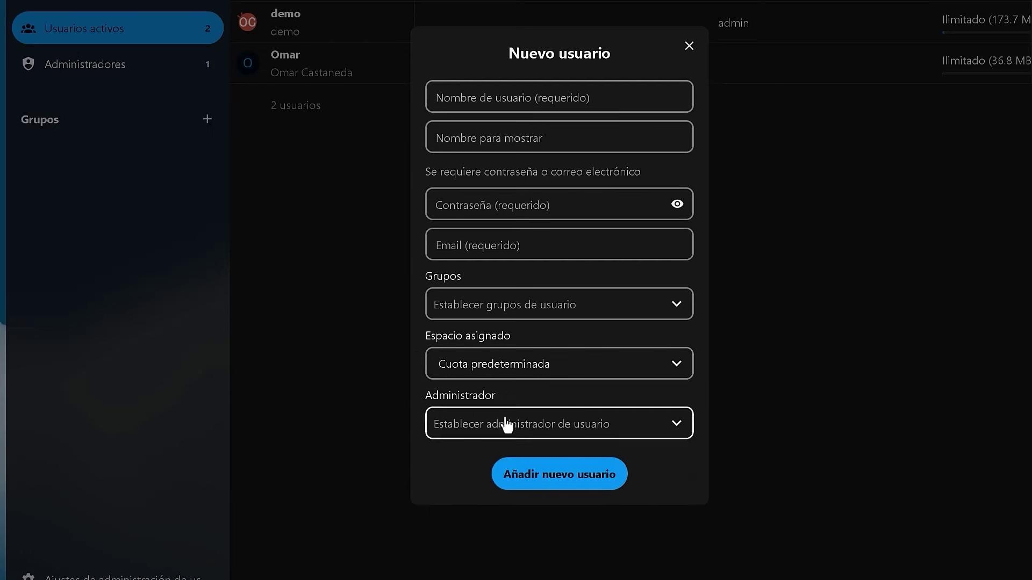
left_click(691, 47)
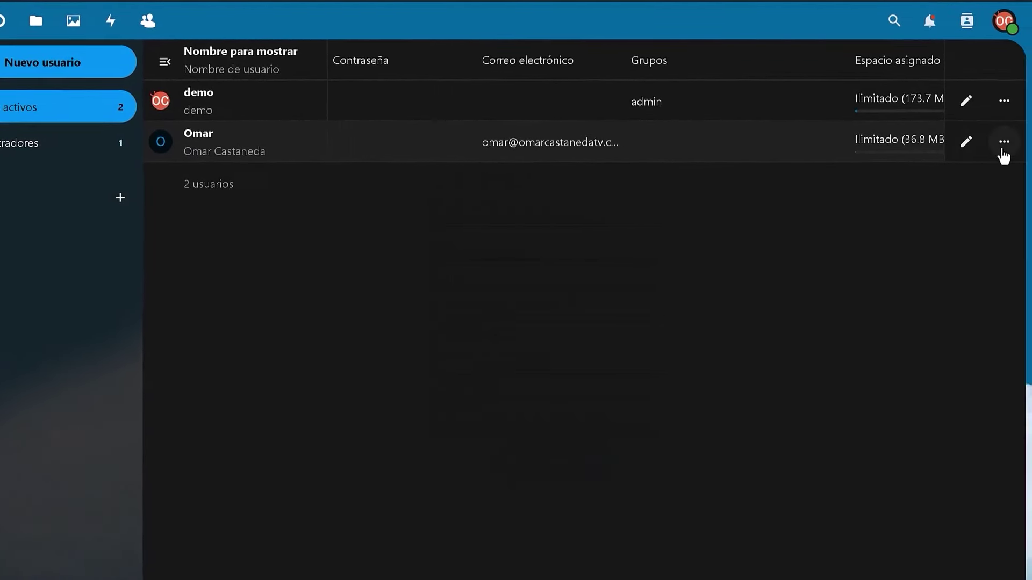
Step: View the account actions available for the non-admin user and open that user's row for editing
left_click(1003, 151)
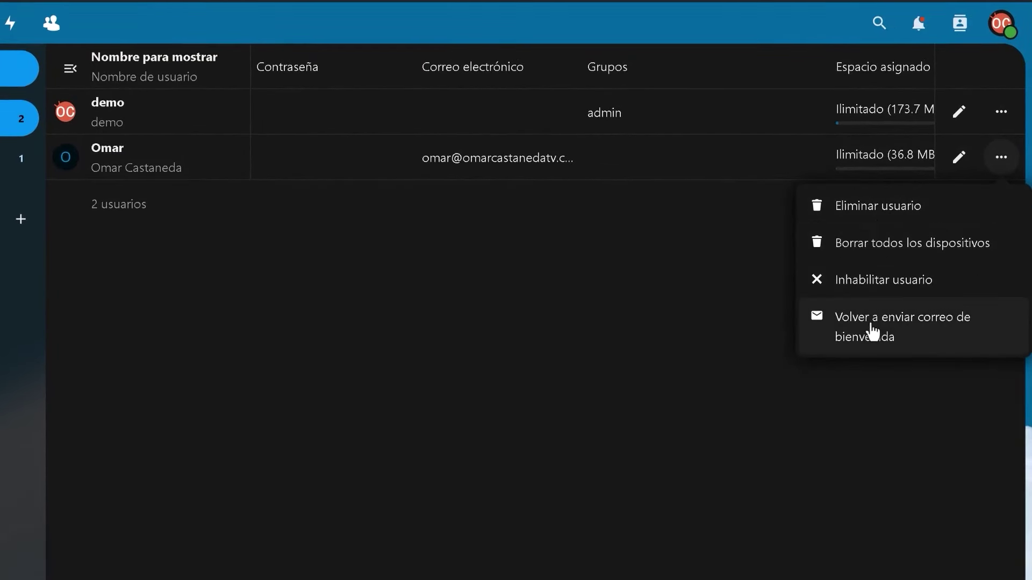
left_click(959, 161)
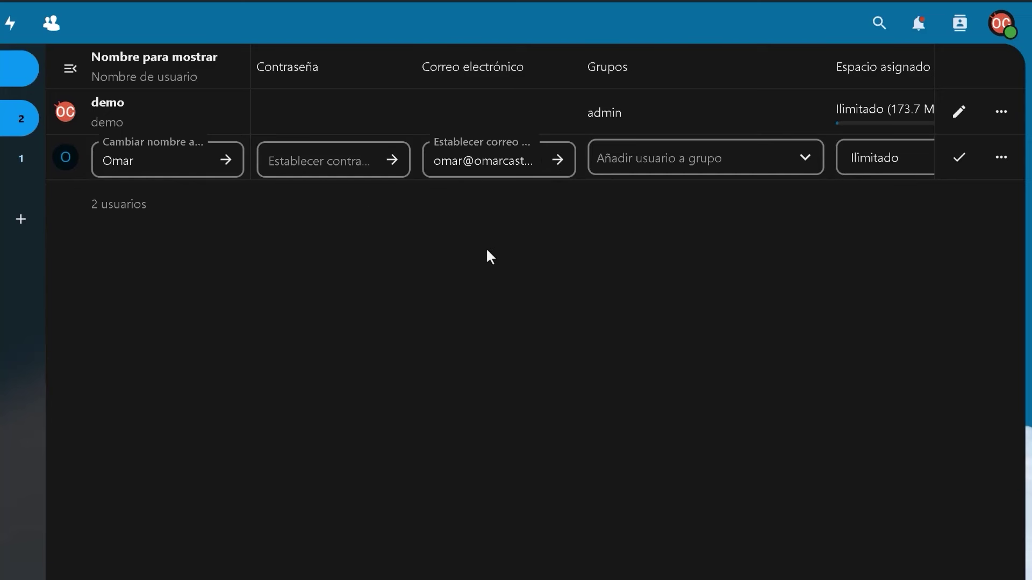
Step: In the external storage administration settings, restrict the AmazonS3 folder from all users to the demo user
left_click(1001, 23)
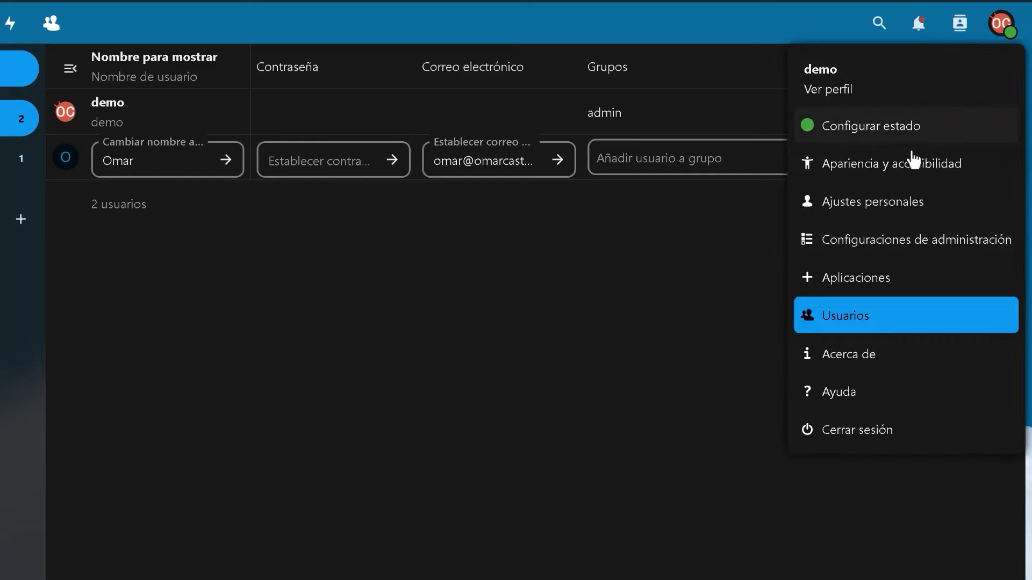
left_click(863, 247)
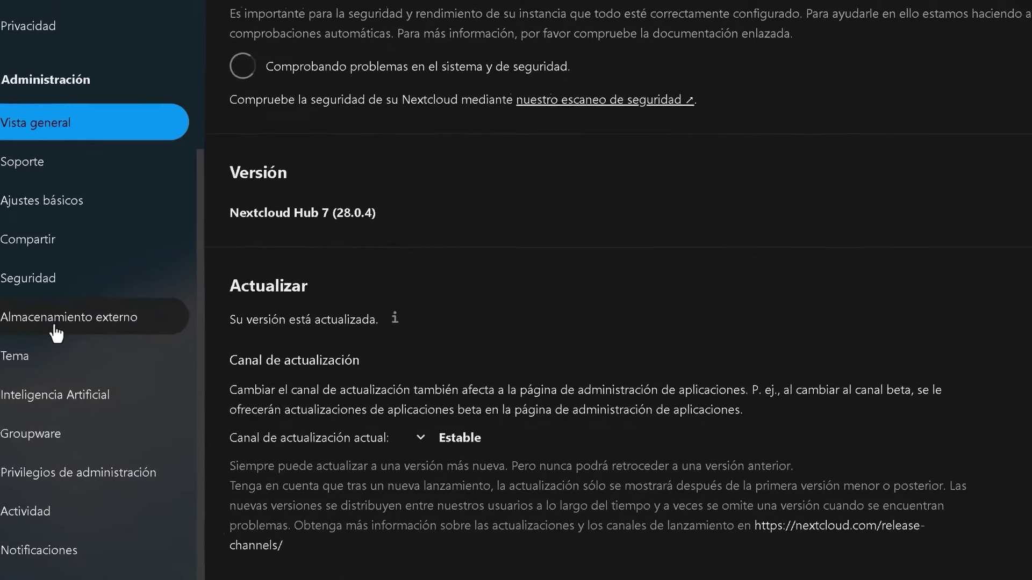
left_click(55, 325)
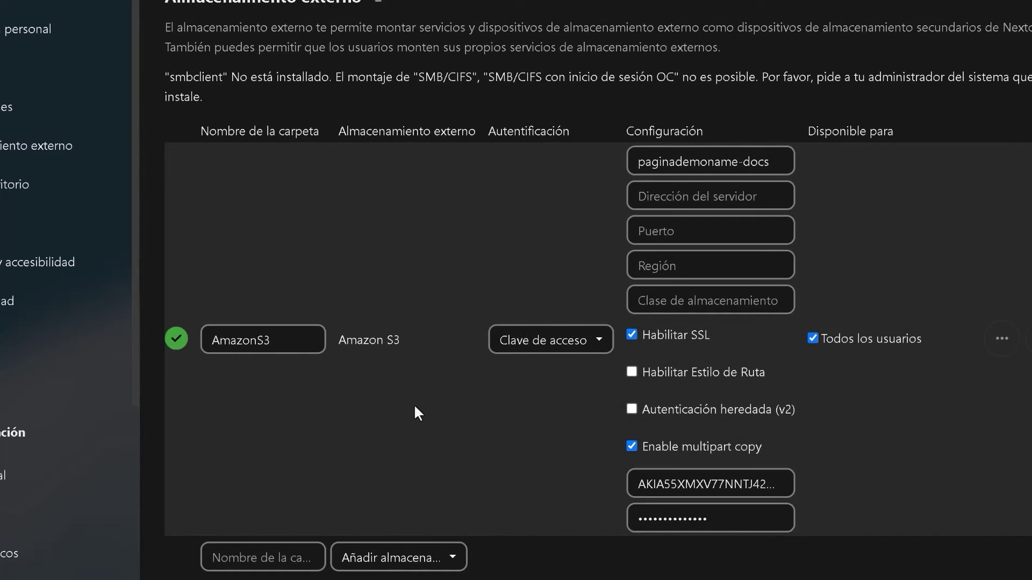
left_click(813, 338)
left_click(875, 362)
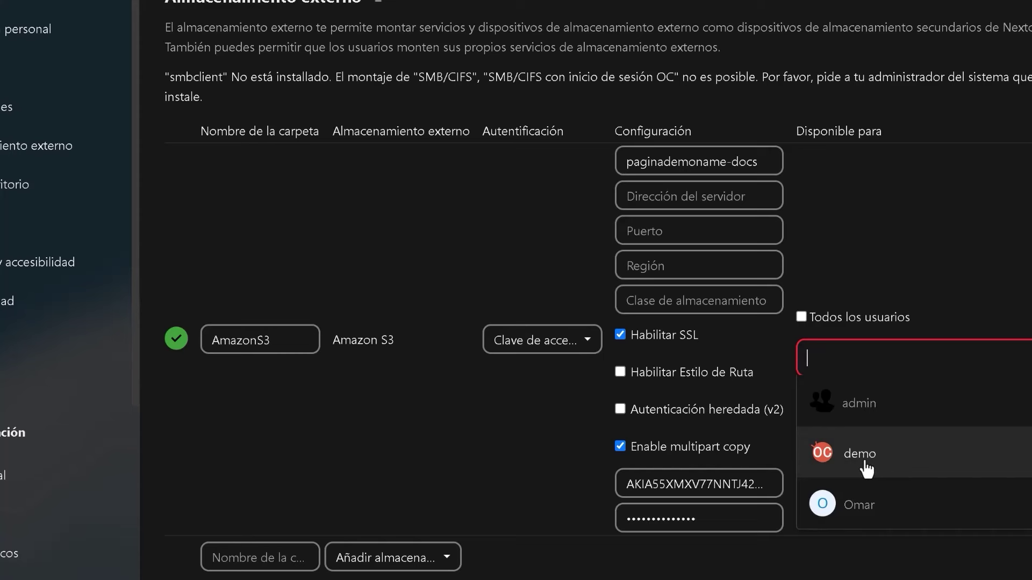
left_click(865, 462)
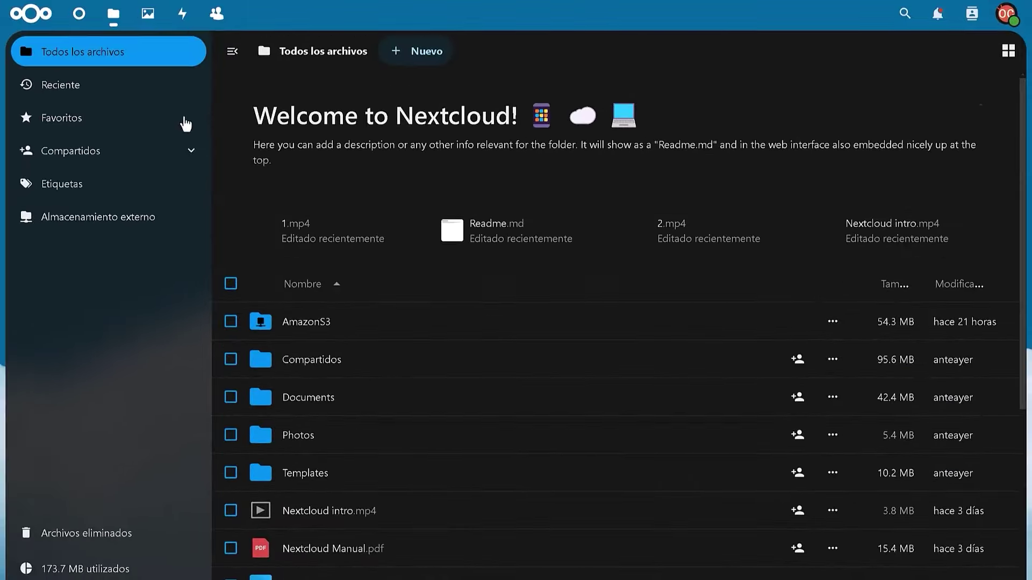
Step: Look through the folders and files listed under Todos los archivos
scroll(371, 382, "down", 4)
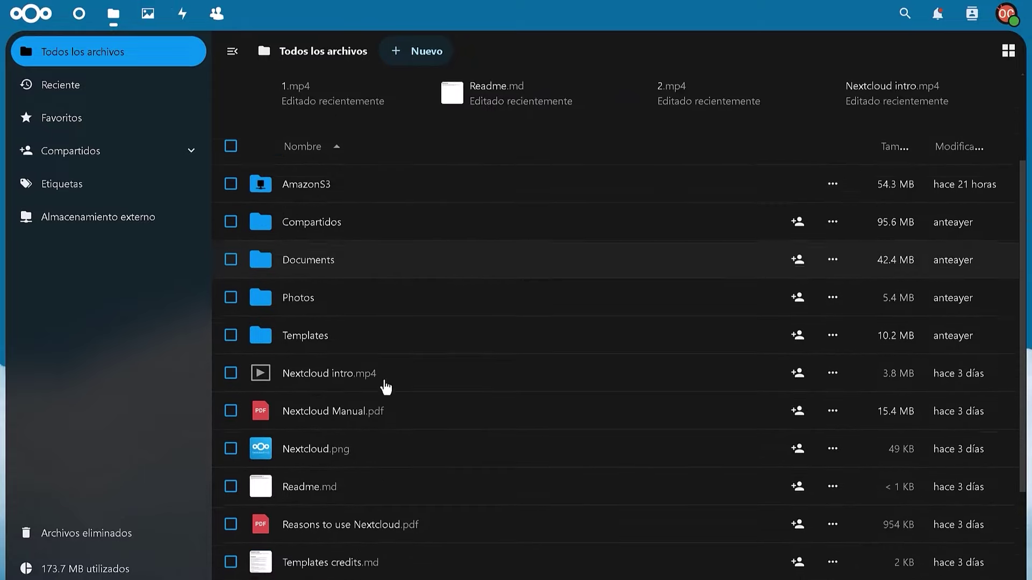
scroll(348, 466, "up", 3)
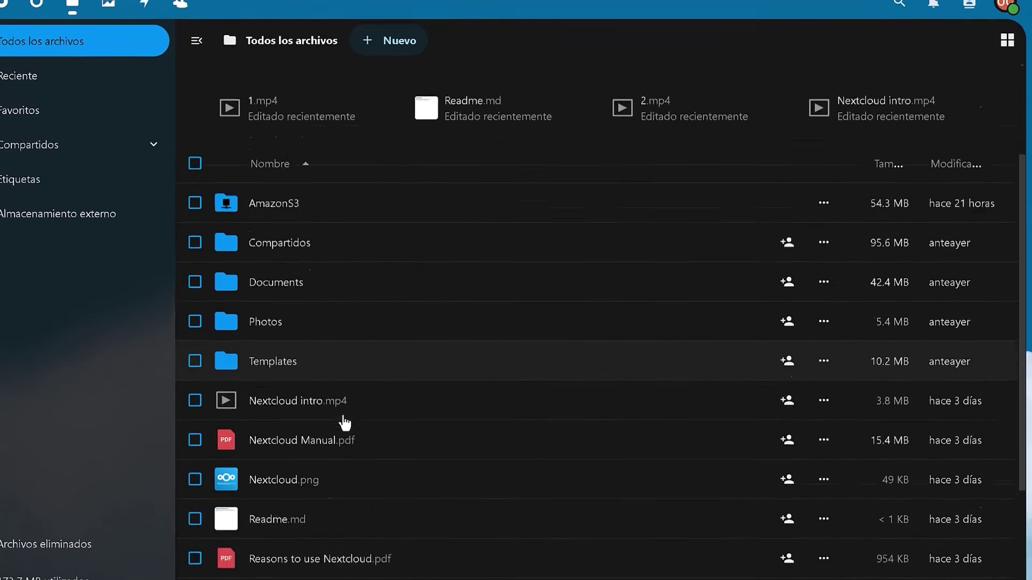
scroll(341, 421, "down", 2)
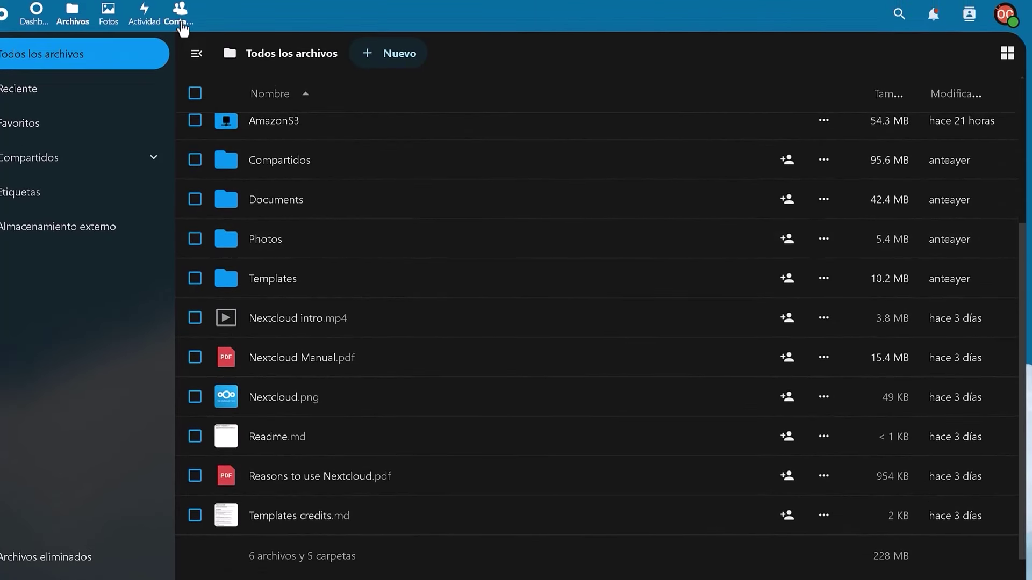
Step: Open app management and search for "contact" to check the Contacts app, closing the unified search
left_click(1008, 21)
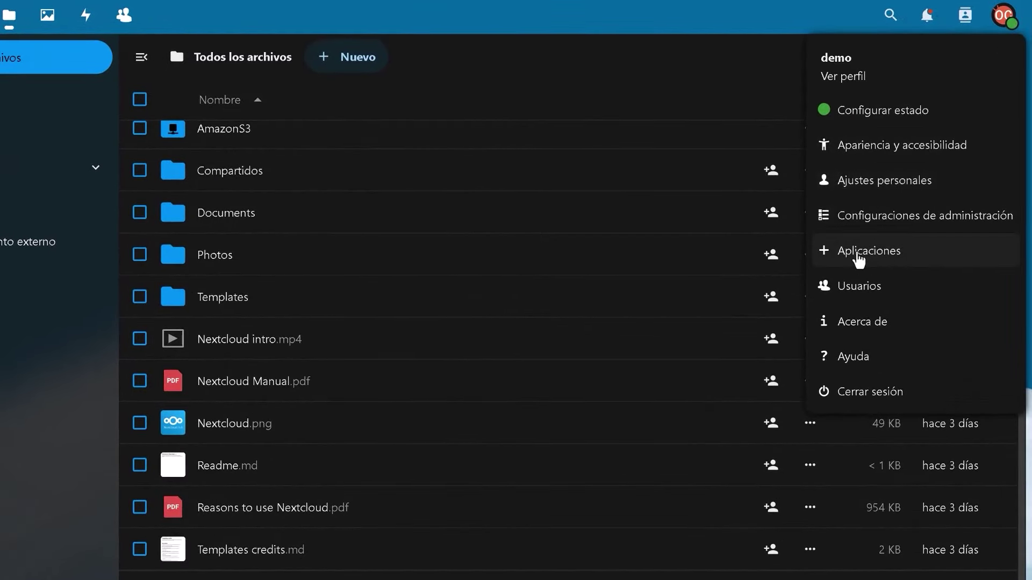
left_click(858, 257)
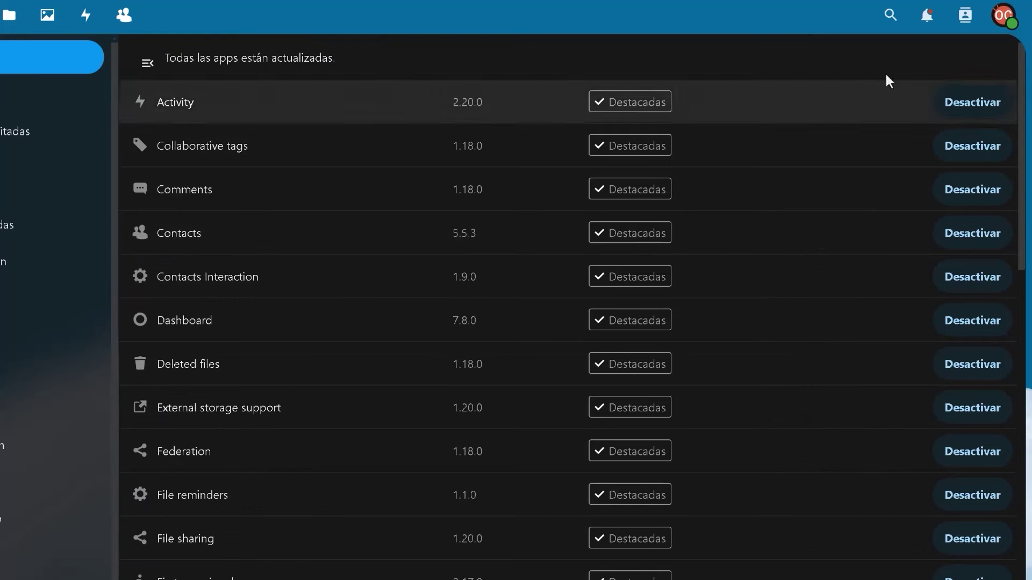
left_click(886, 21)
type("contact")
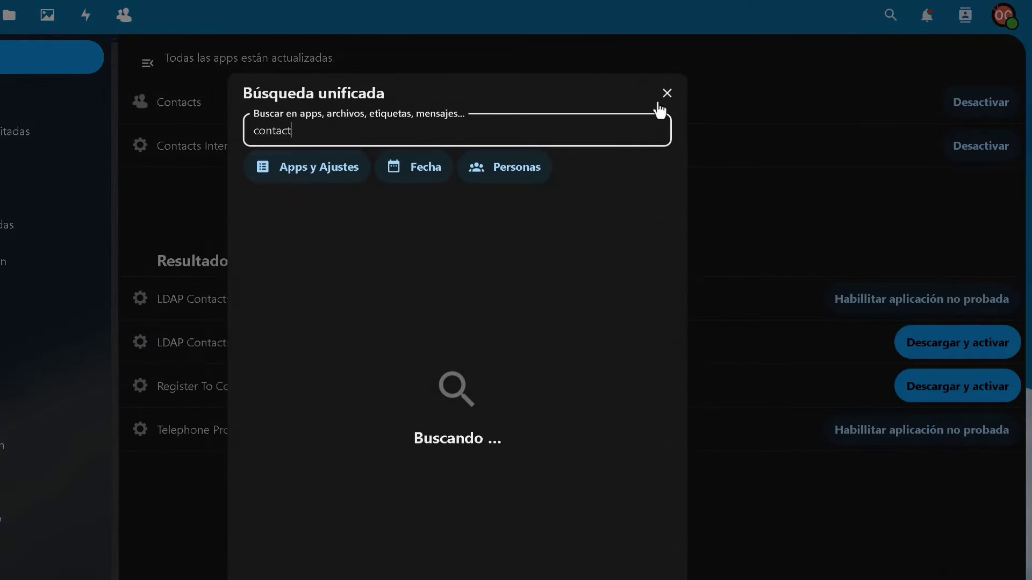
left_click(664, 98)
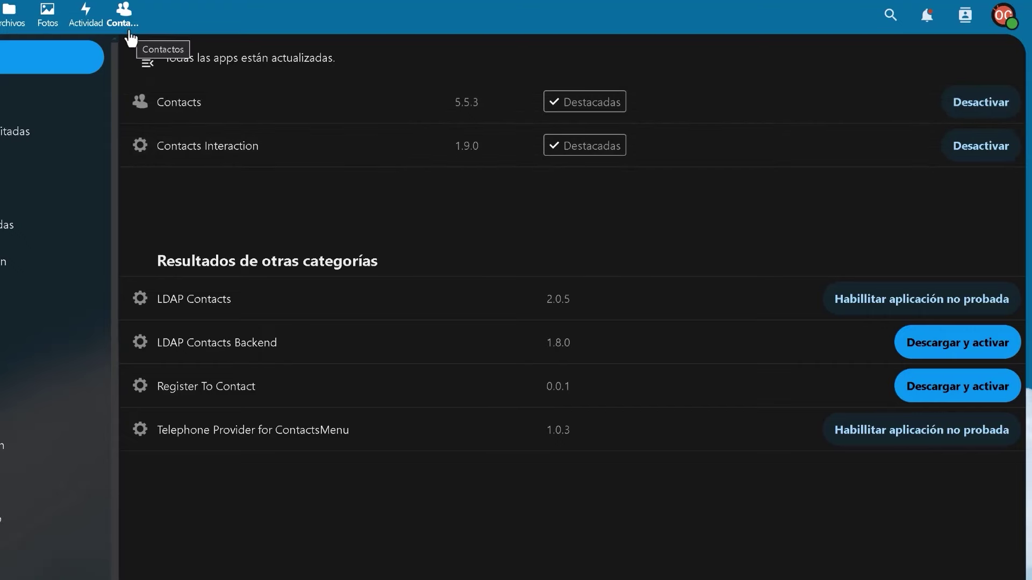
Step: Open the Contacts app, create a blank new contact and review its phone, e-mail and address fields
left_click(130, 34)
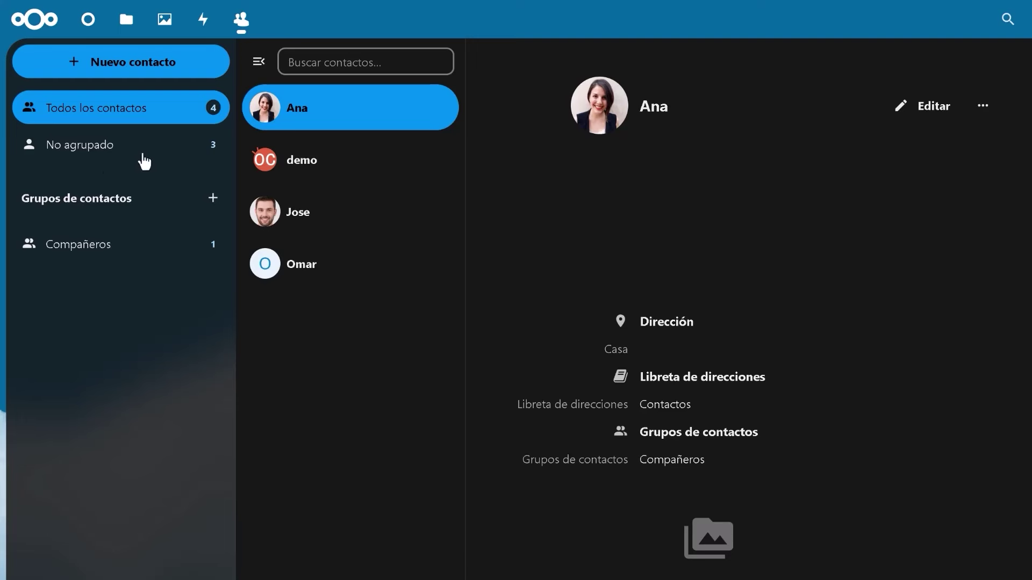
left_click(122, 79)
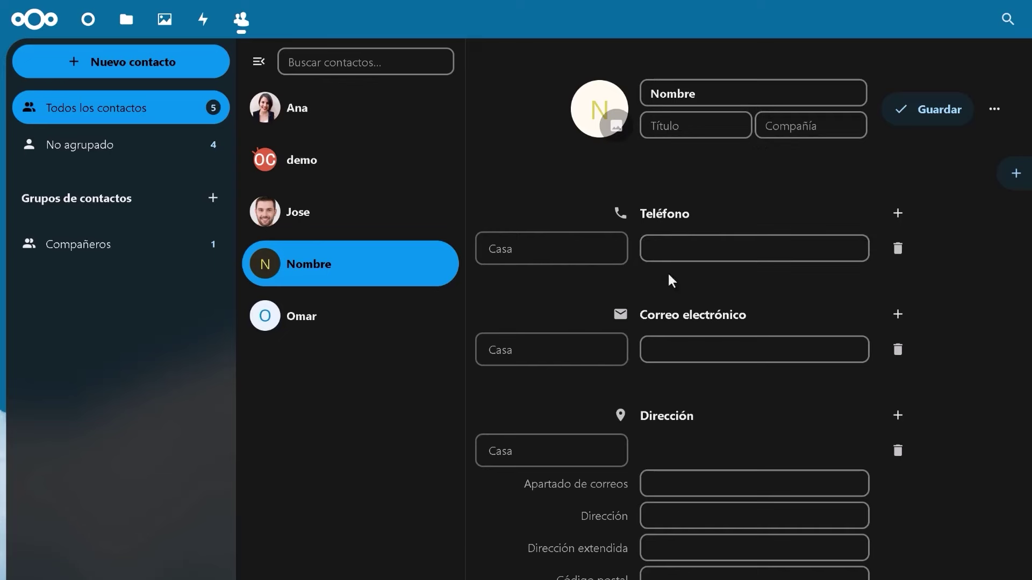
scroll(666, 358, "down", 2)
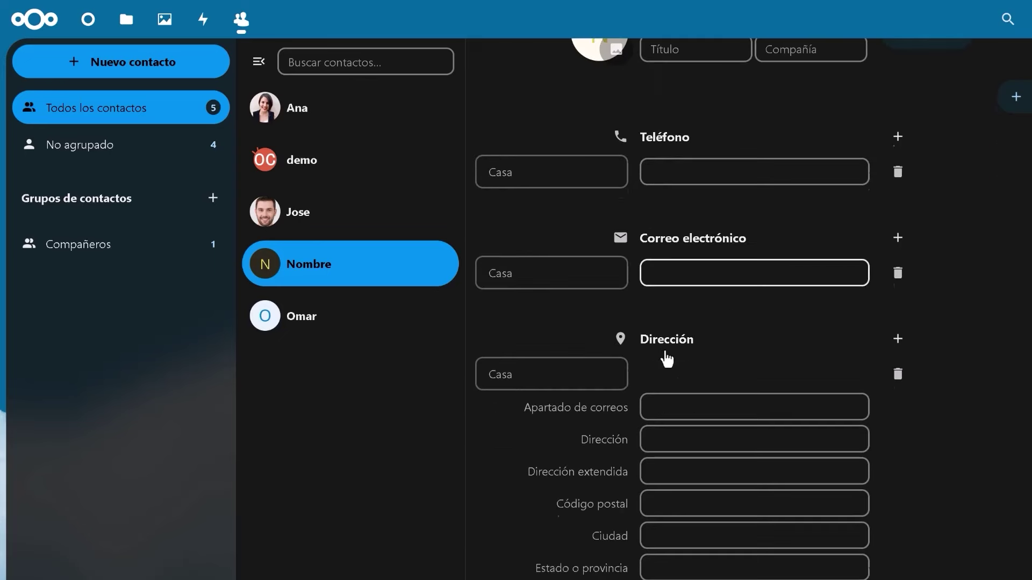
scroll(656, 366, "down", 3)
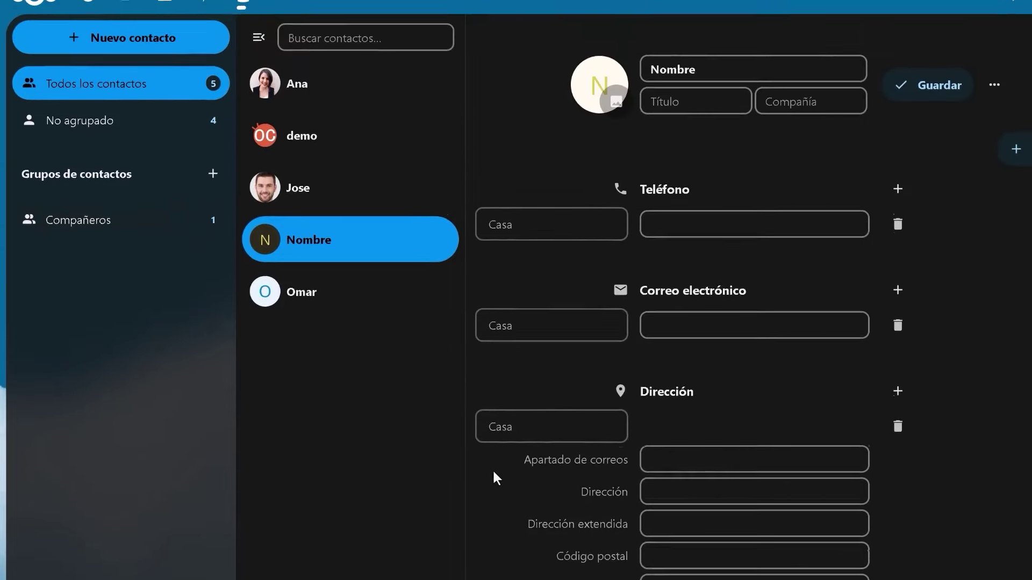
Step: View the details of the first three contacts in the contact list one after another
left_click(311, 116)
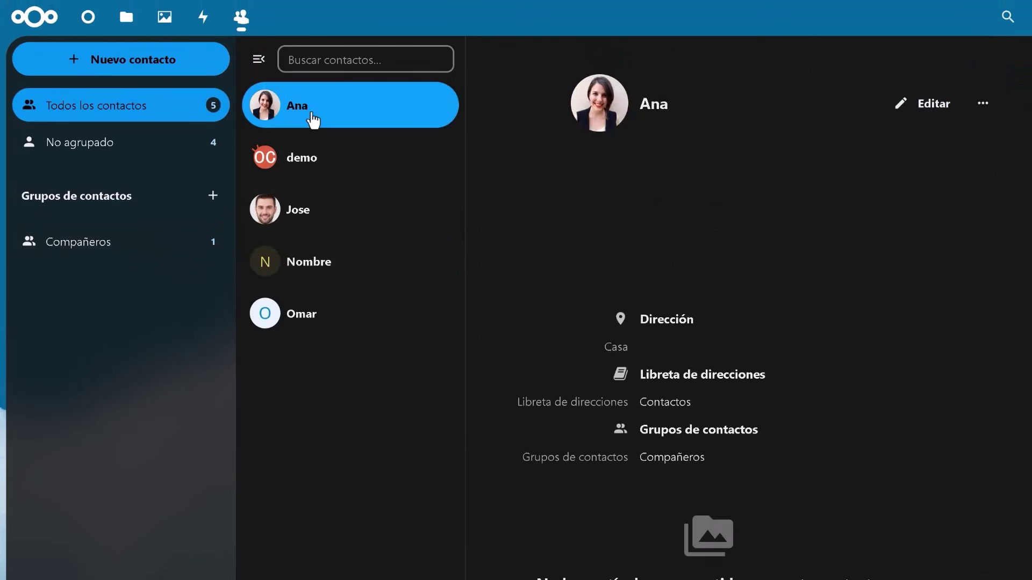
left_click(314, 162)
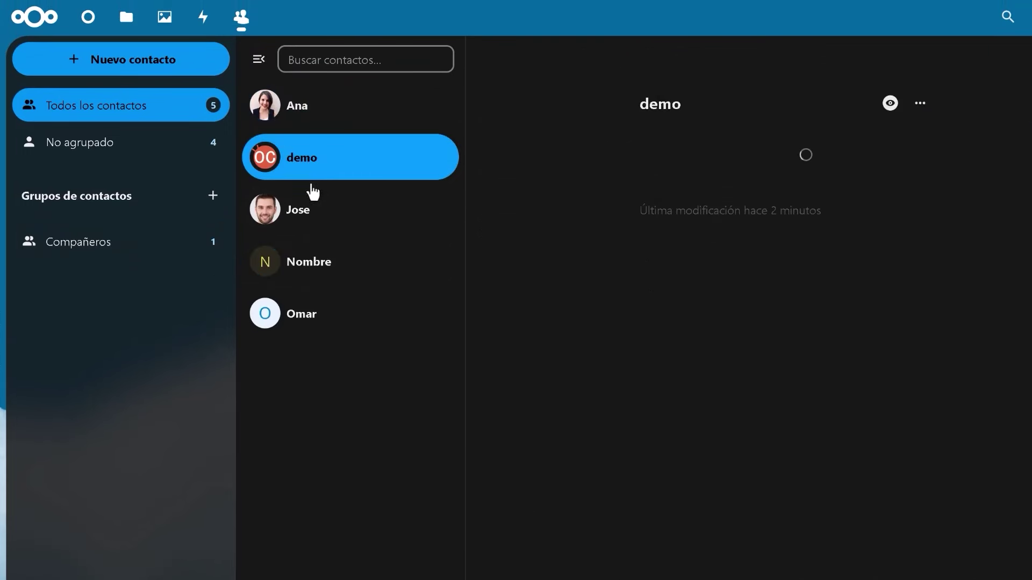
left_click(313, 224)
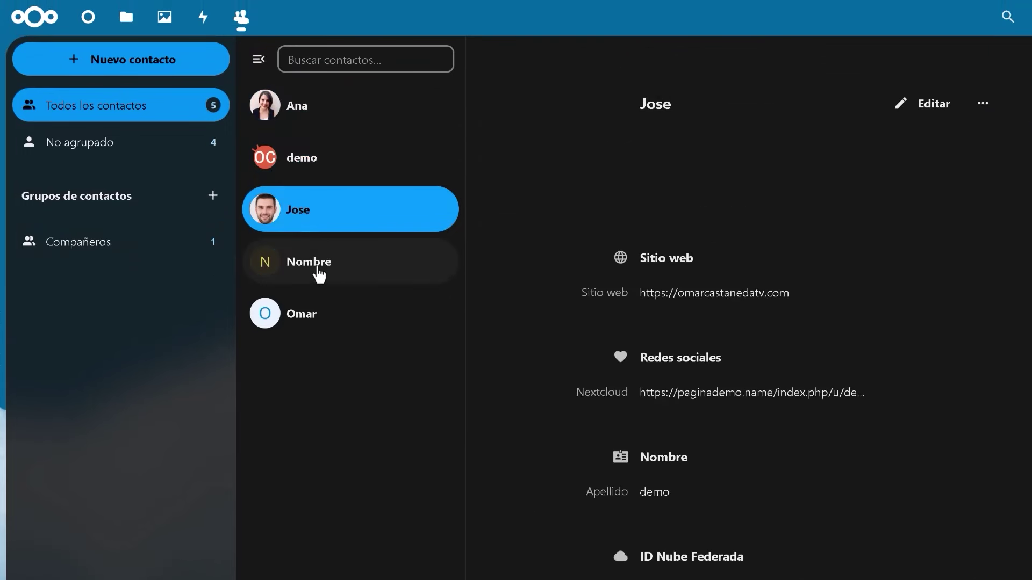
Step: View the details of the last contact in the list, from its e-mail address down to its address book
left_click(320, 329)
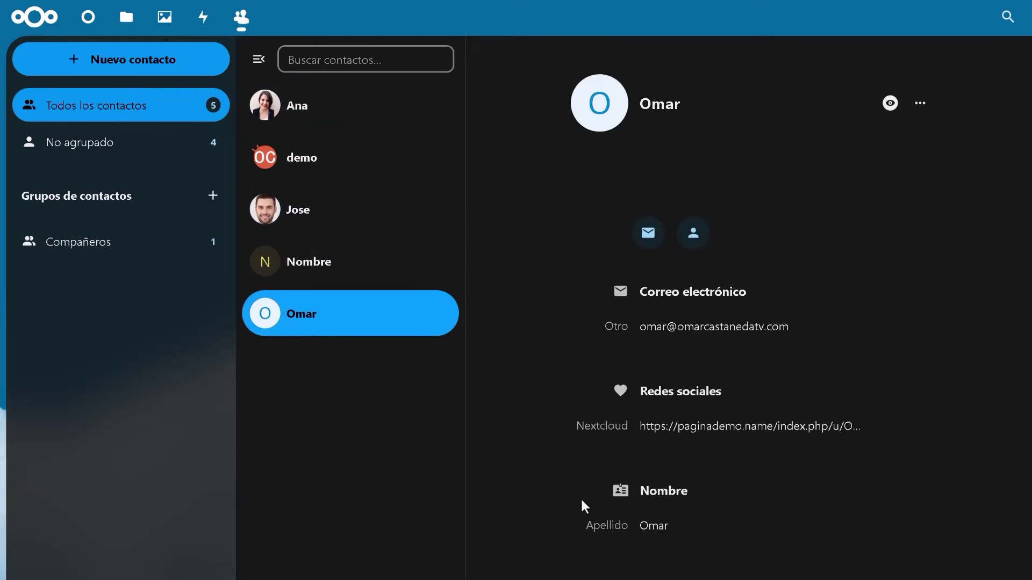
scroll(642, 362, "down", 3)
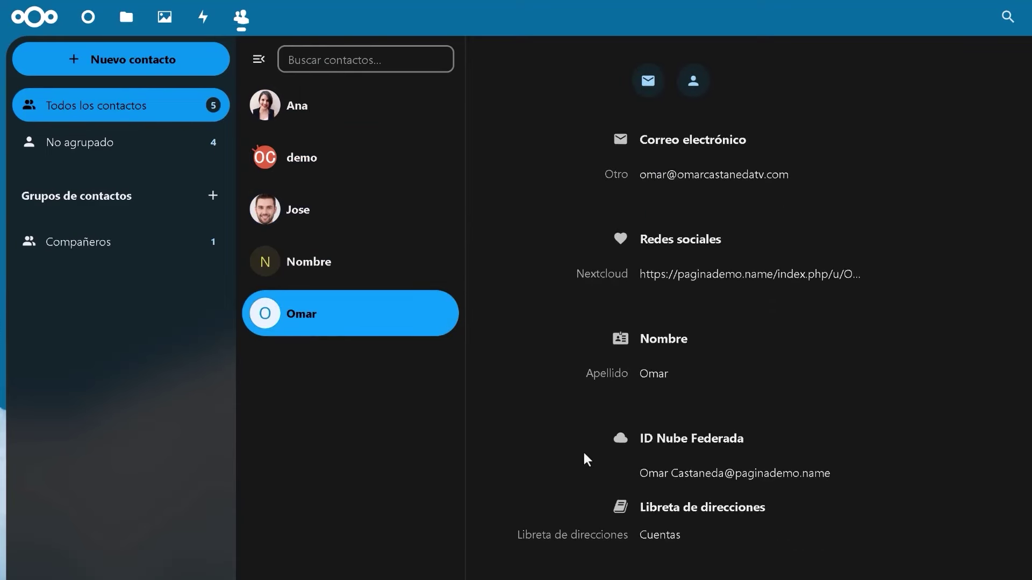
scroll(583, 454, "up", 3)
Step: Start an e-mail to the contact, decline opening eM Client, and check the contact's additional options such as cloning and QR code generation
left_click(651, 236)
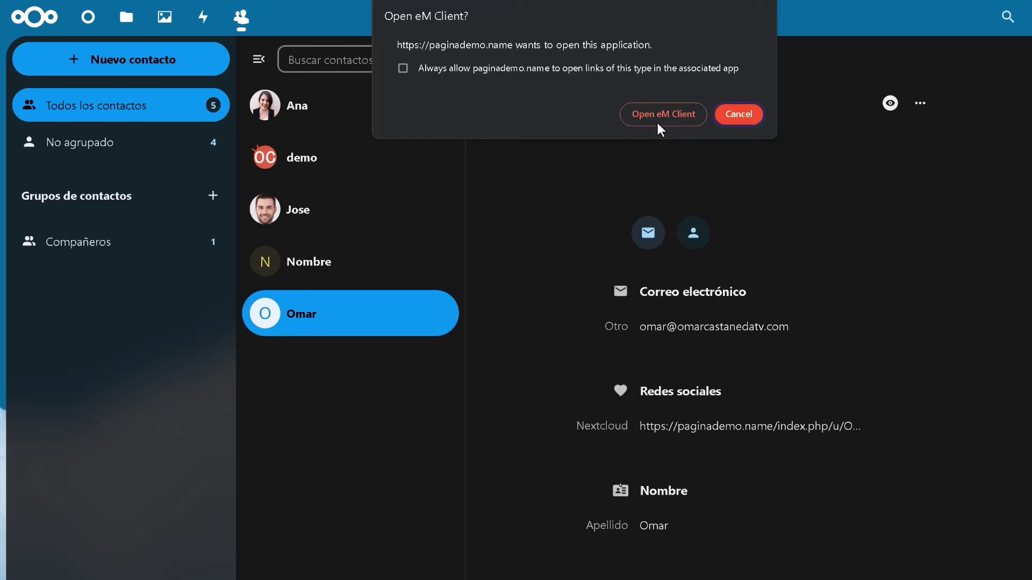
left_click(749, 114)
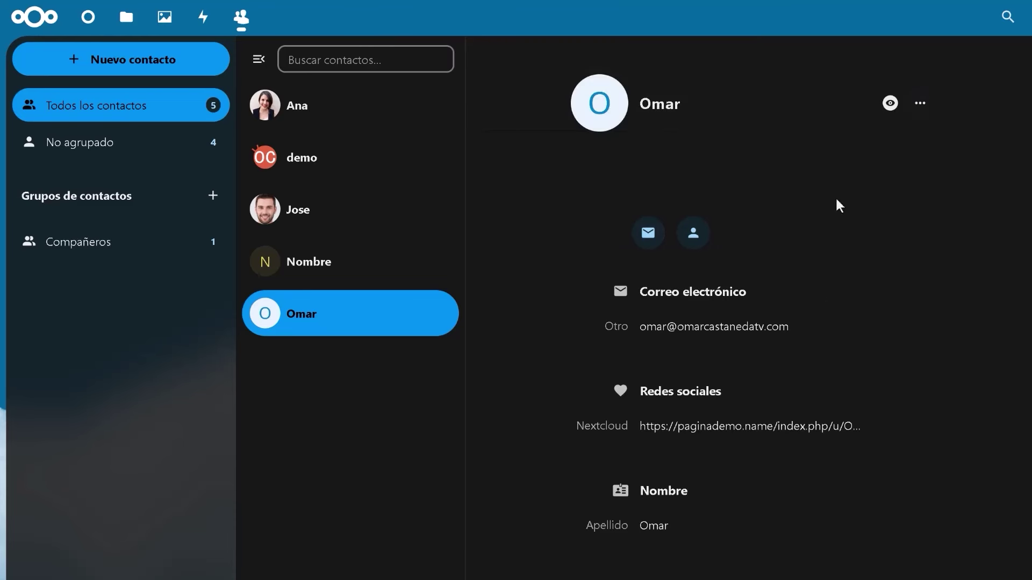
left_click(922, 105)
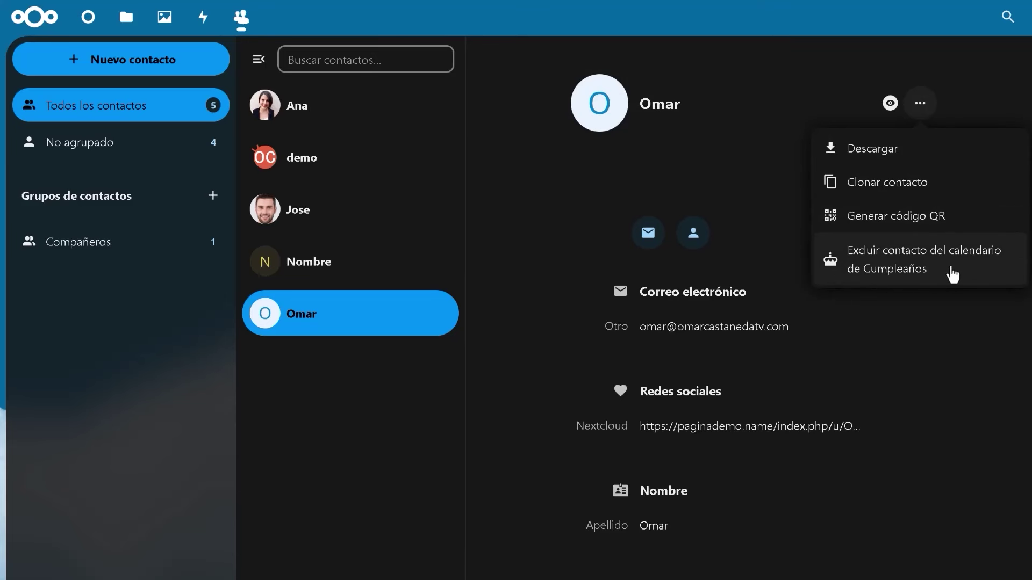
left_click(529, 401)
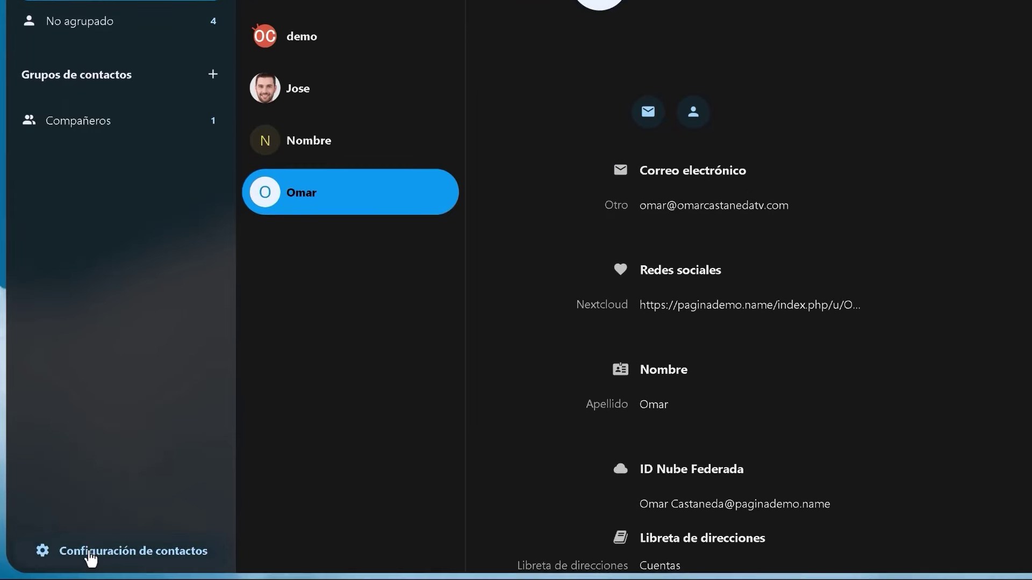
Step: Review the general settings and address books in Configuración de contactos, including contact import, and close the settings
left_click(89, 557)
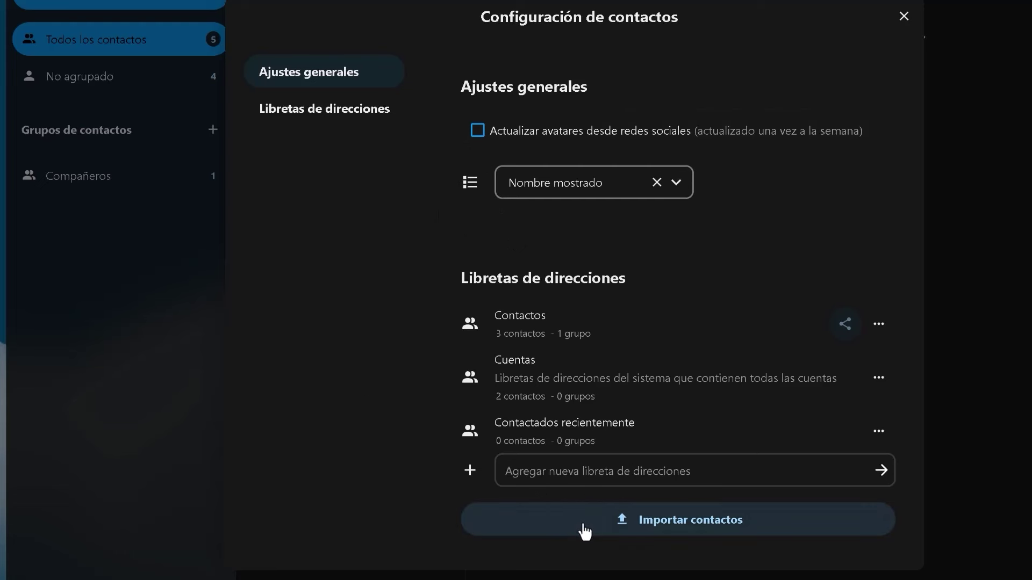
left_click(372, 112)
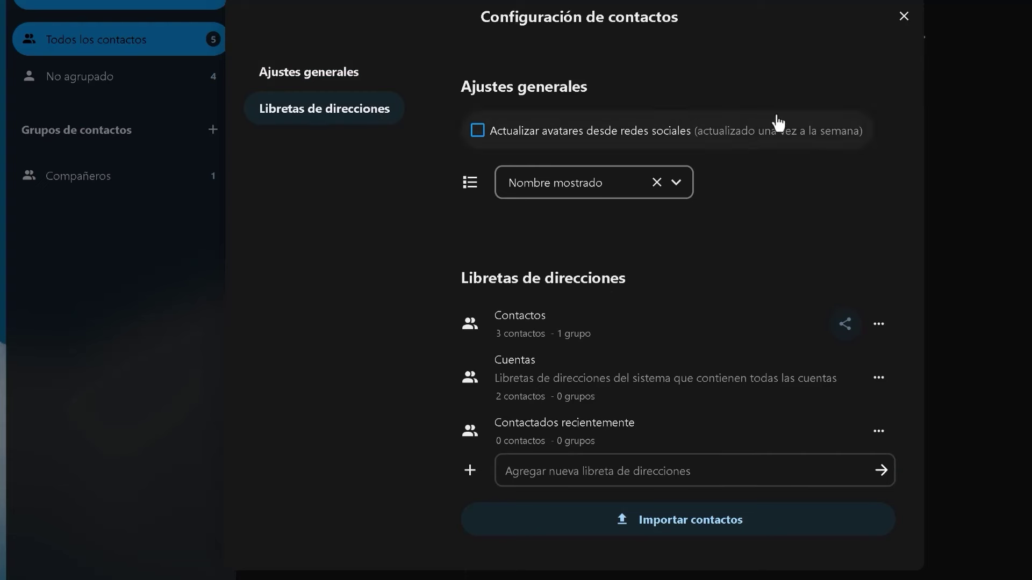
left_click(895, 18)
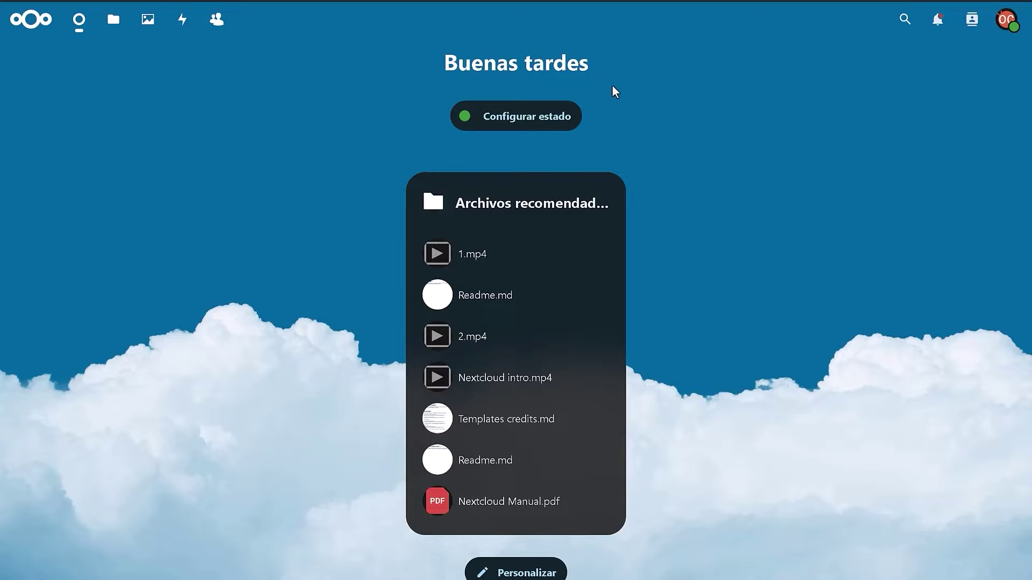
Step: Open the Apariencia y accesibilidad settings for the signed-in account
left_click(1006, 22)
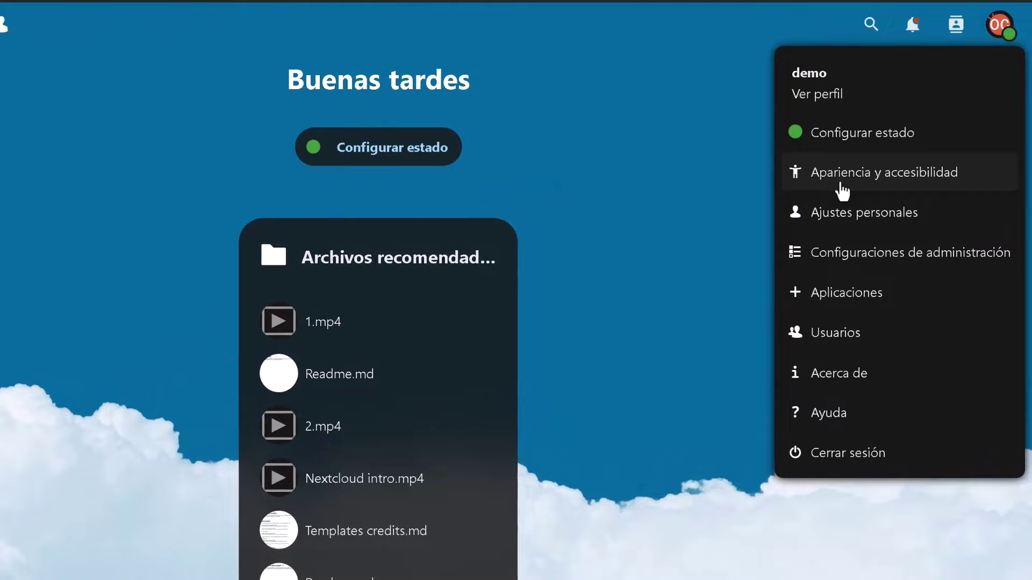
left_click(867, 181)
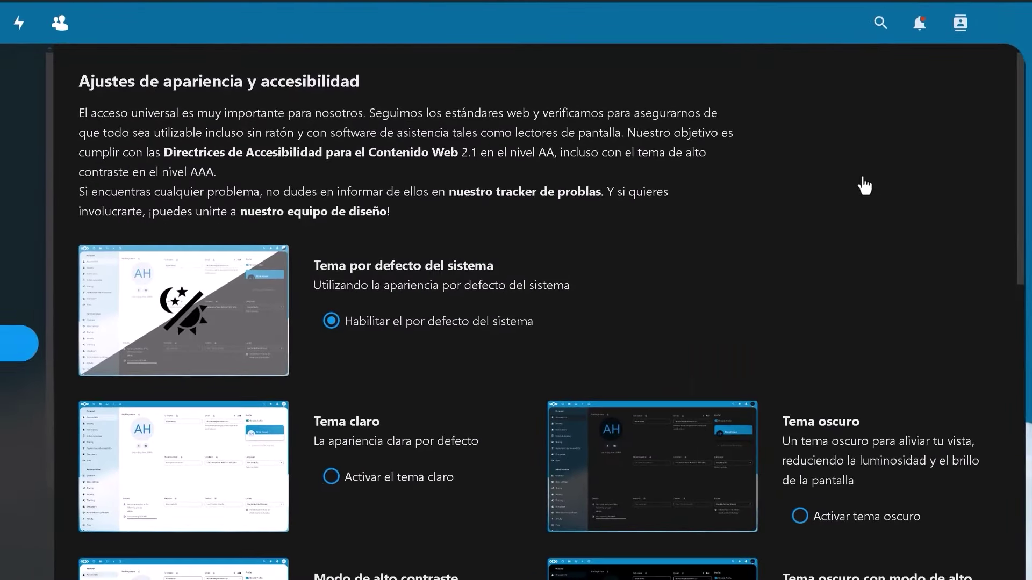